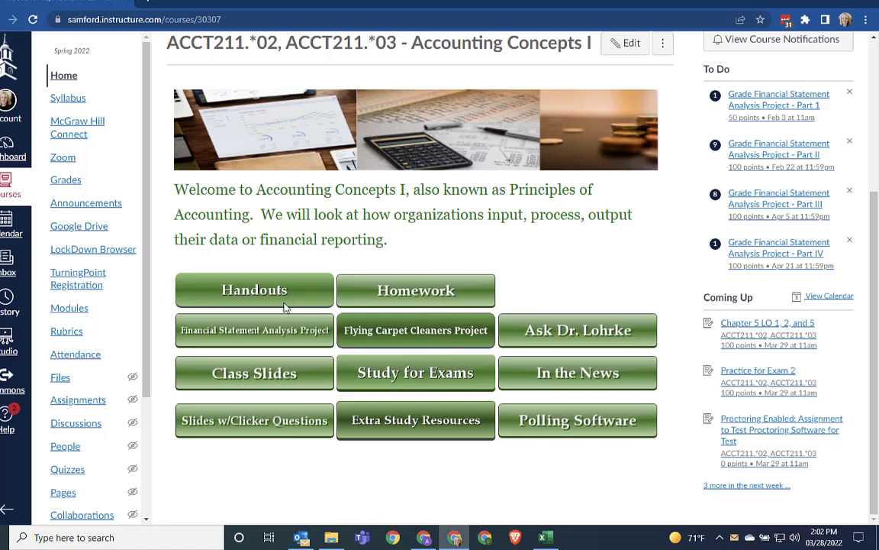
# Open the ACCT 211 Semester Long Project document from the Financial Statement Analysis Project module and read through to the Chapter 5 questions.
pyautogui.click(278, 336)
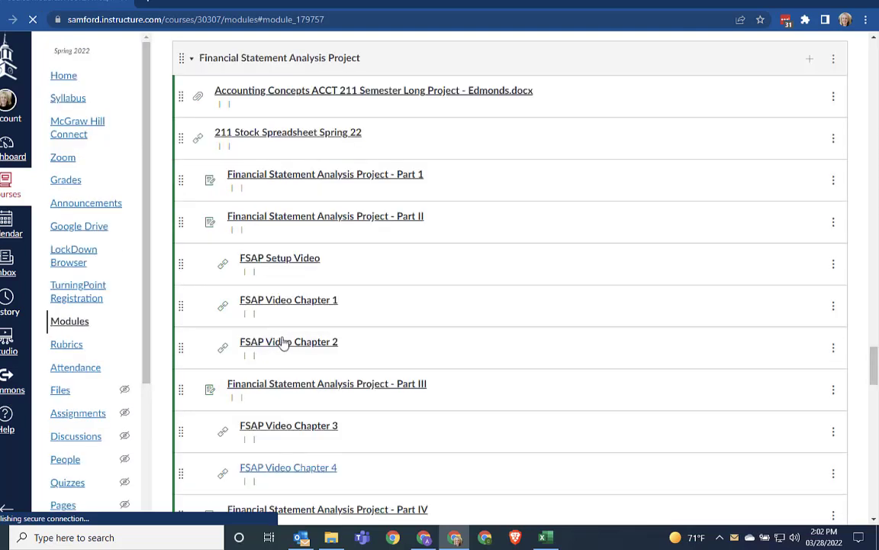
pyautogui.click(383, 102)
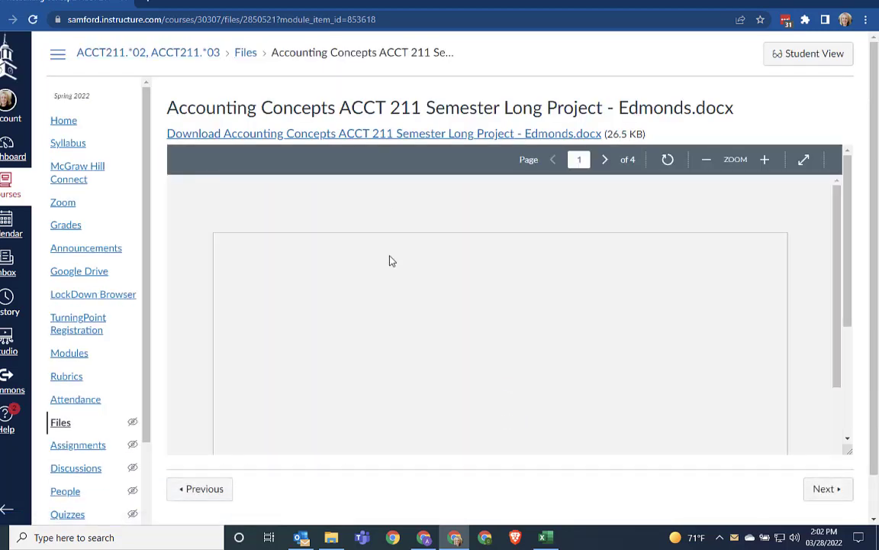
pyautogui.scroll(-7, 390, 262)
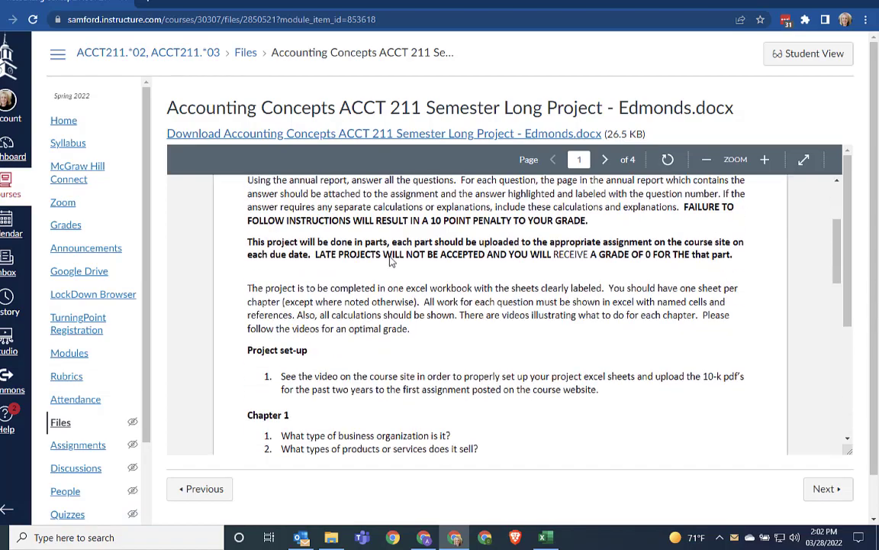
pyautogui.scroll(-12, 391, 262)
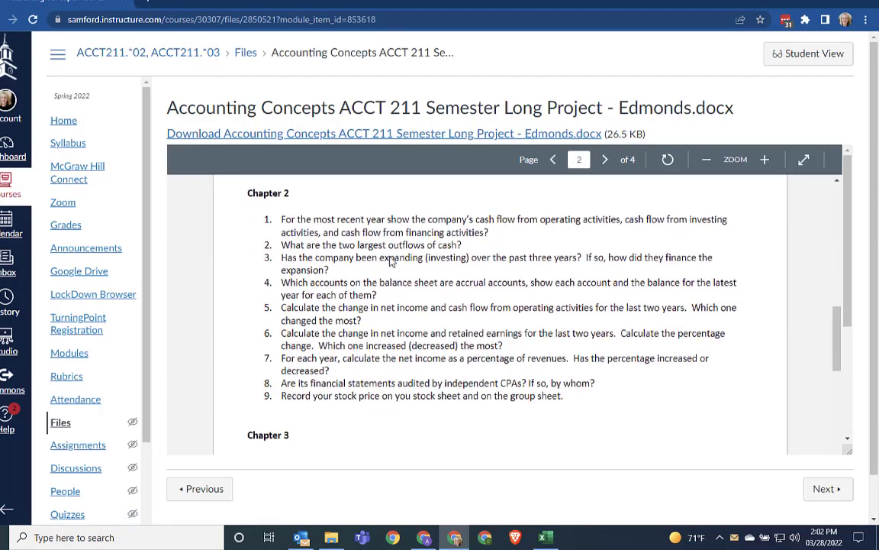
pyautogui.scroll(-8, 391, 262)
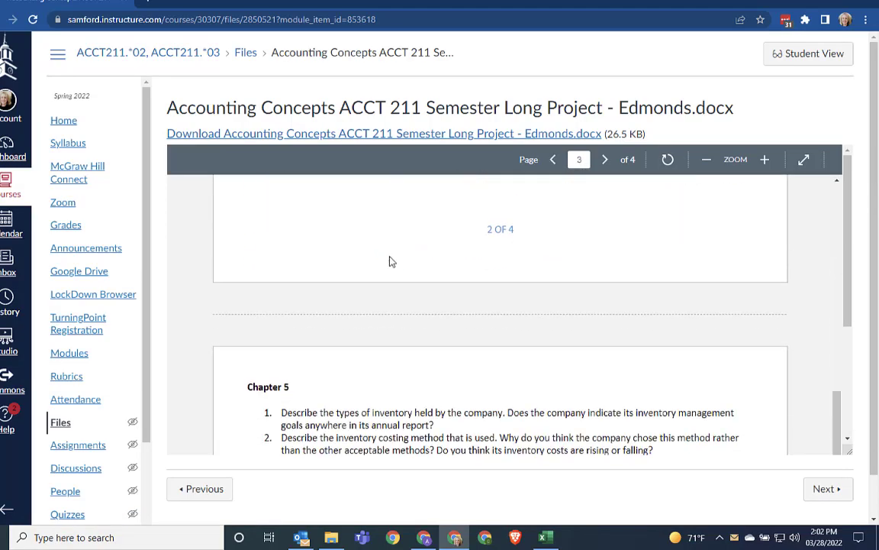
pyautogui.scroll(-2, 390, 261)
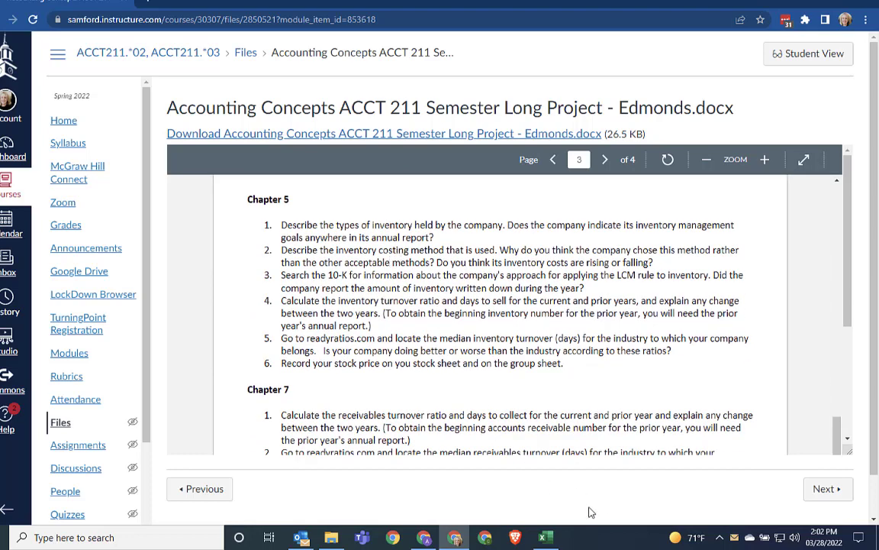
# Switch to the Excel workbook, add a worksheet named Chapter 5, and place it after the Chapter 4 sheet.
pyautogui.click(548, 539)
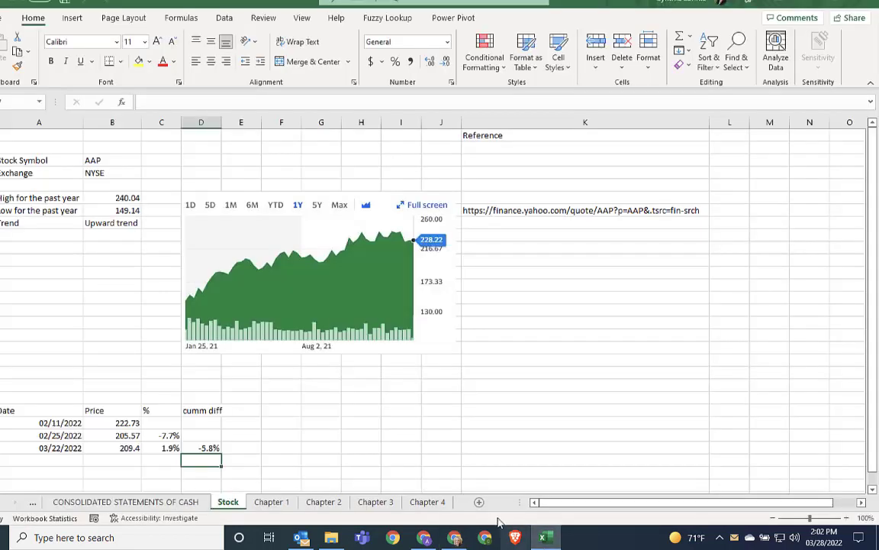
pyautogui.click(479, 501)
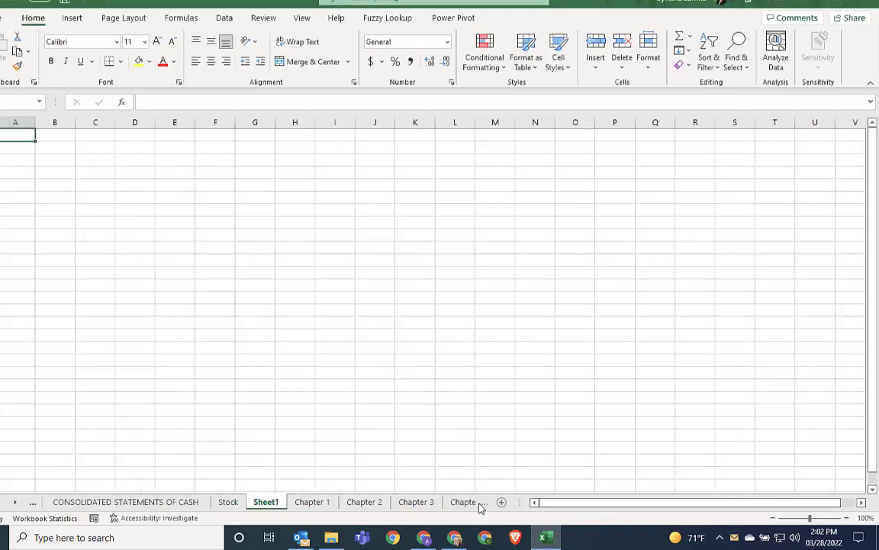
pyautogui.doubleClick(277, 502)
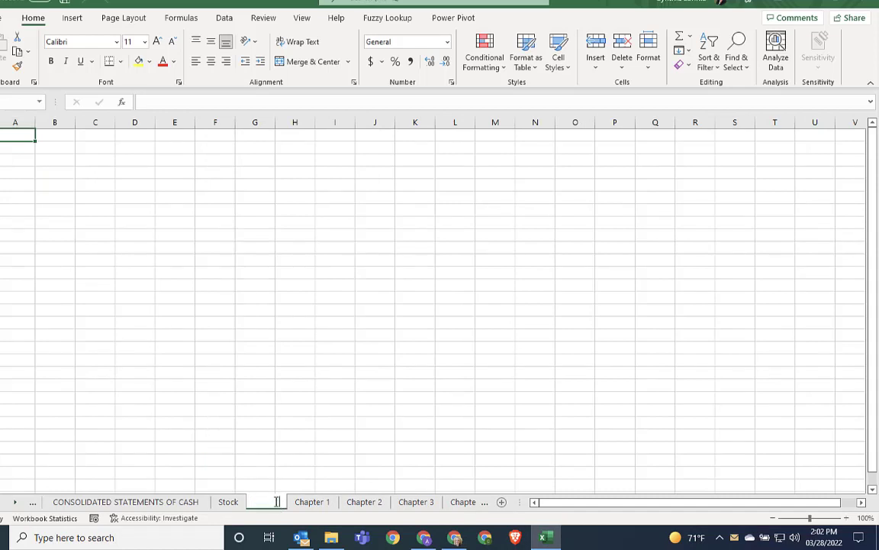
pyautogui.write('Chap')
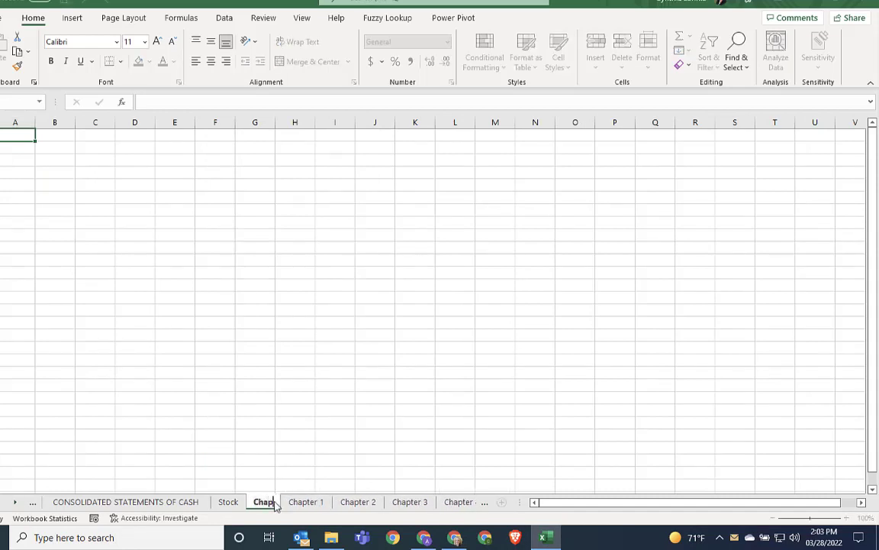
pyautogui.write('ter 5')
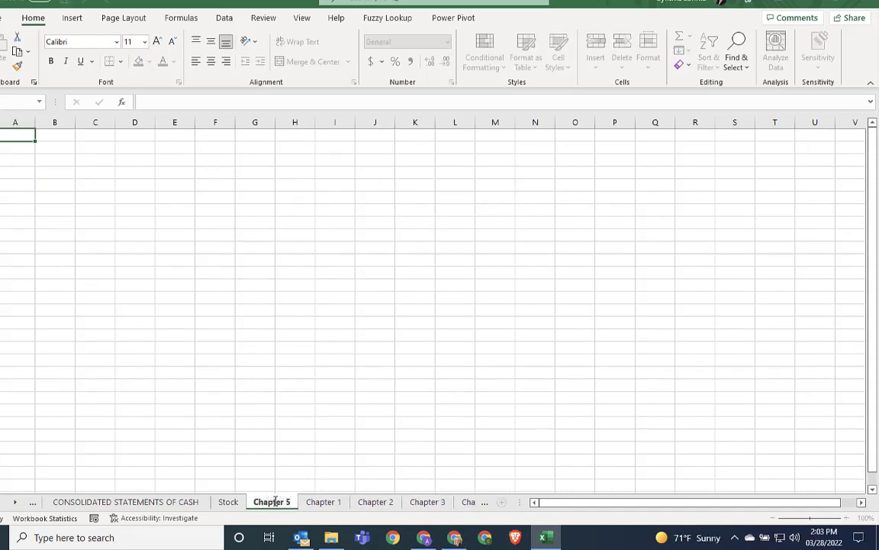
pyautogui.press('Return')
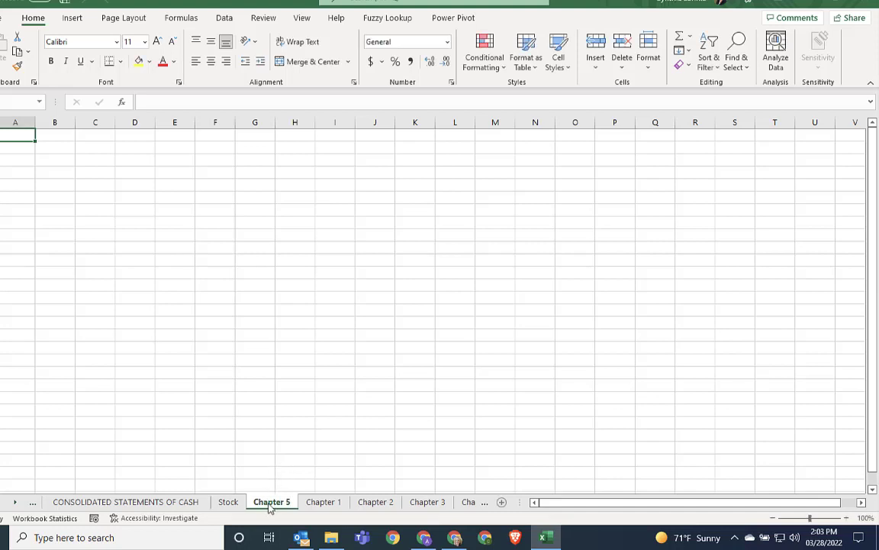
pyautogui.moveTo(269, 508)
pyautogui.mouseDown()
pyautogui.moveTo(506, 514)
pyautogui.moveTo(461, 514)
pyautogui.mouseUp()
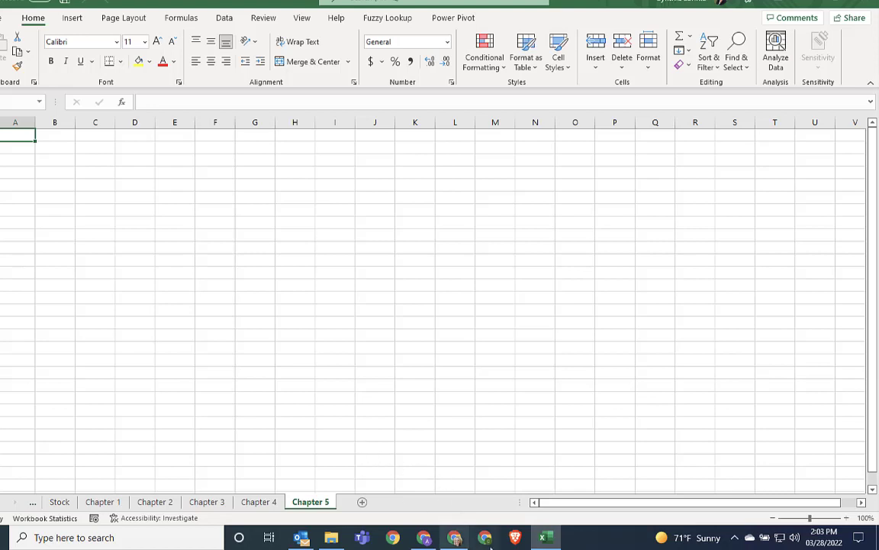
# Copy the first Chapter 5 question from the project document in the browser into cell A3 of the Chapter 5 sheet in Excel.
pyautogui.click(452, 539)
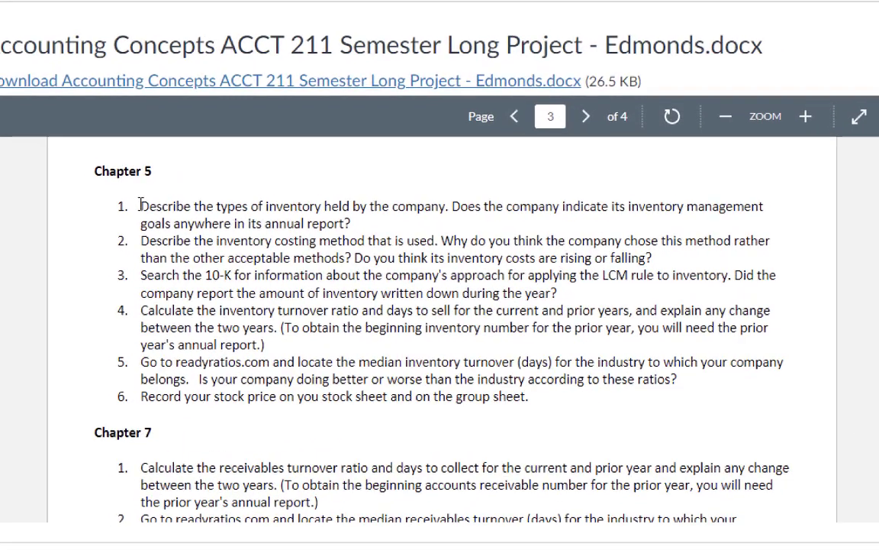
pyautogui.moveTo(249, 221); pyautogui.dragTo(436, 238)
pyautogui.press('super+c')
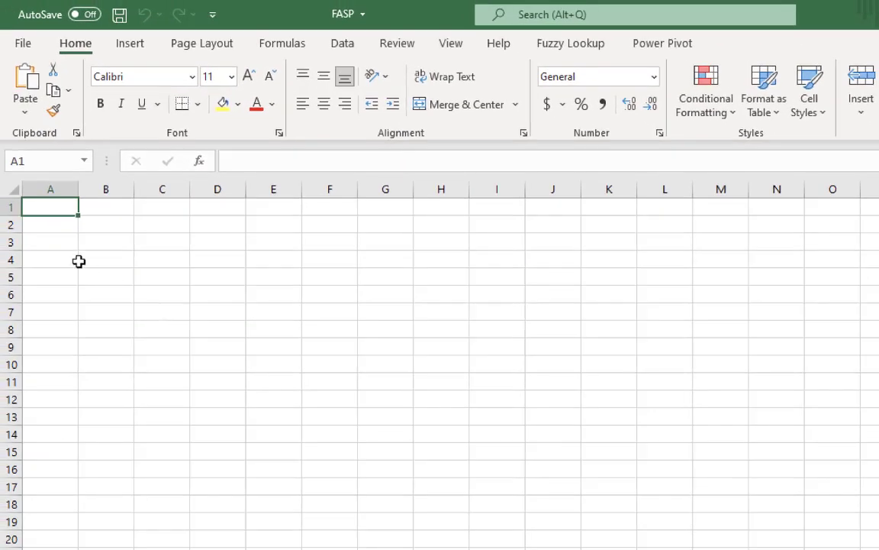
pyautogui.click(65, 243)
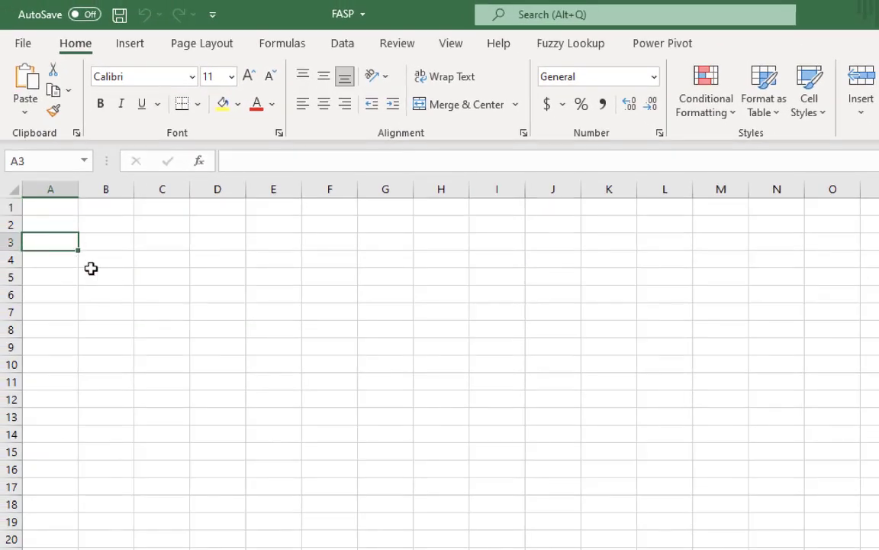
pyautogui.click(25, 77)
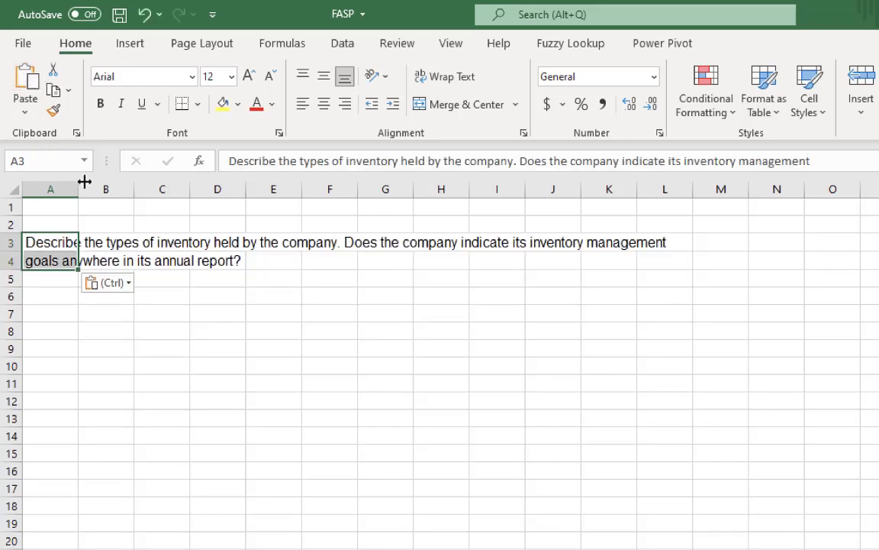
# Number the pasted question by adding "1." in front of the text in cell A3.
pyautogui.click(228, 160)
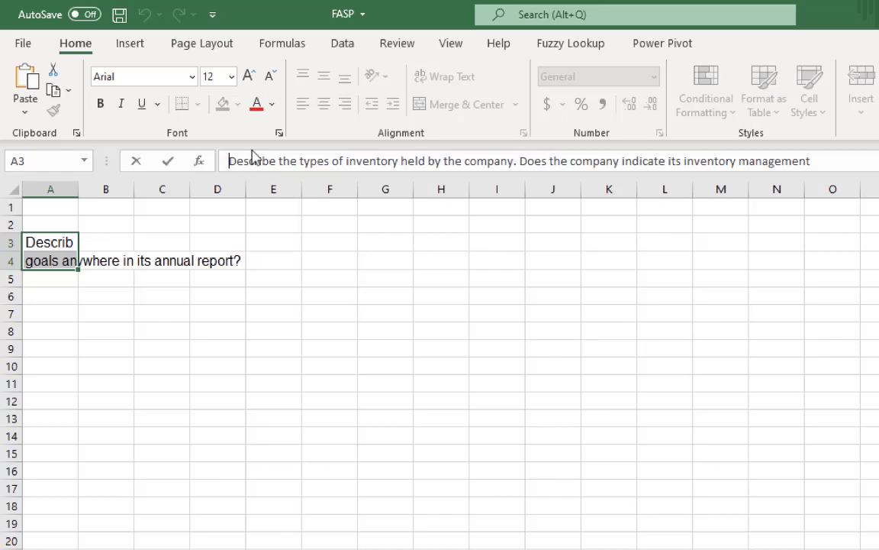
pyautogui.write('1.')
pyautogui.press('Return')
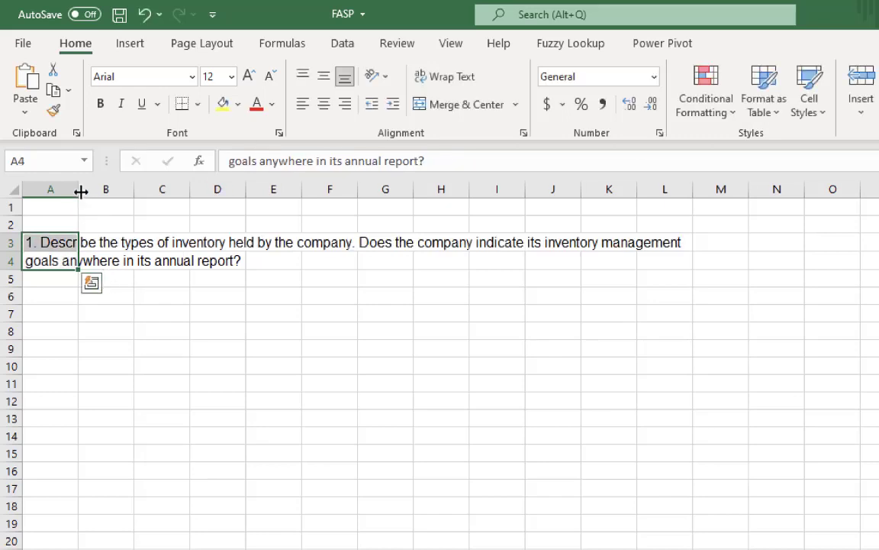
# Widen column A to about five times its width and wrap the text in cells A3 and A4.
pyautogui.moveTo(80, 190); pyautogui.dragTo(308, 206)
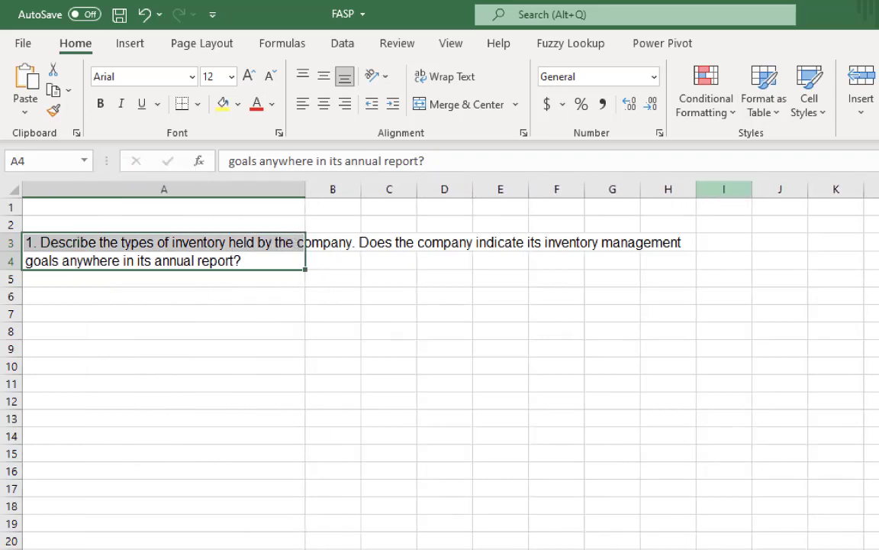
pyautogui.click(452, 80)
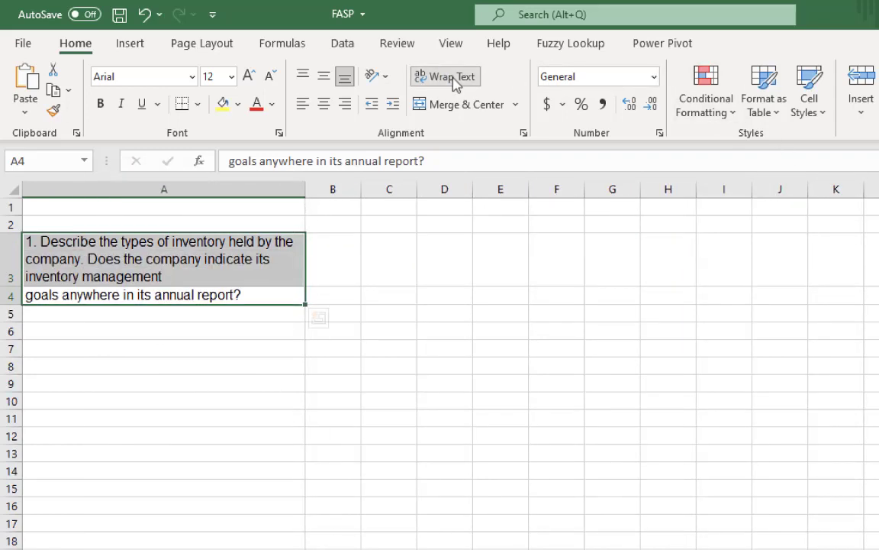
pyautogui.click(311, 282)
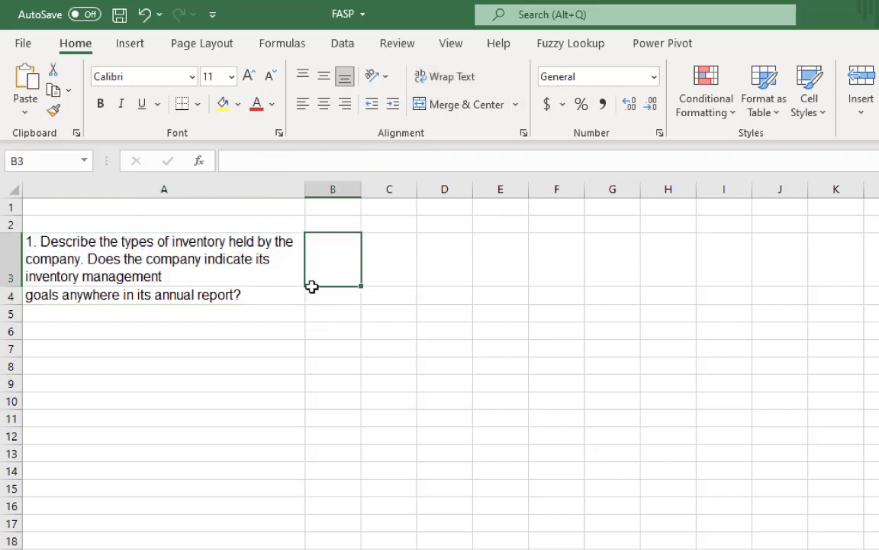
# Move the text "goals anywhere in its annual report?" from A4 to the end of the question in A3.
pyautogui.click(242, 296)
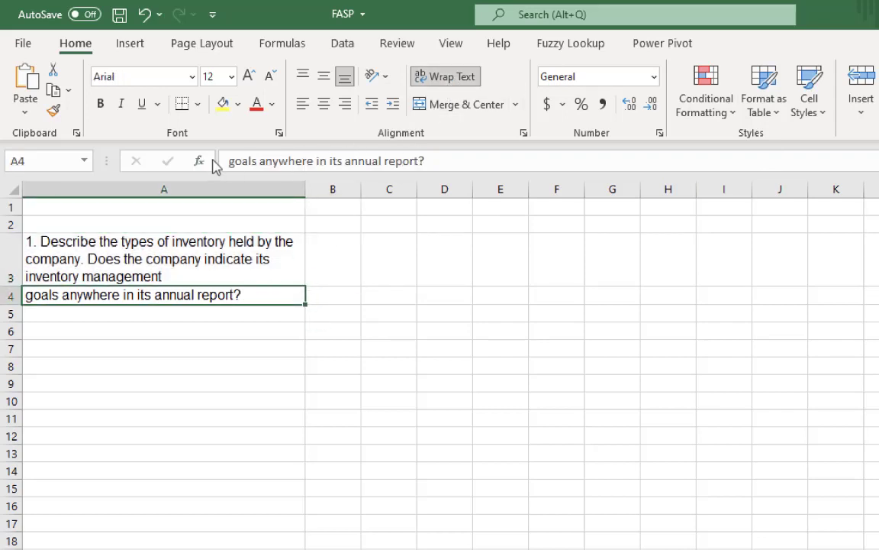
pyautogui.moveTo(226, 160); pyautogui.dragTo(460, 160)
pyautogui.hotkey('ctrl', 'x')
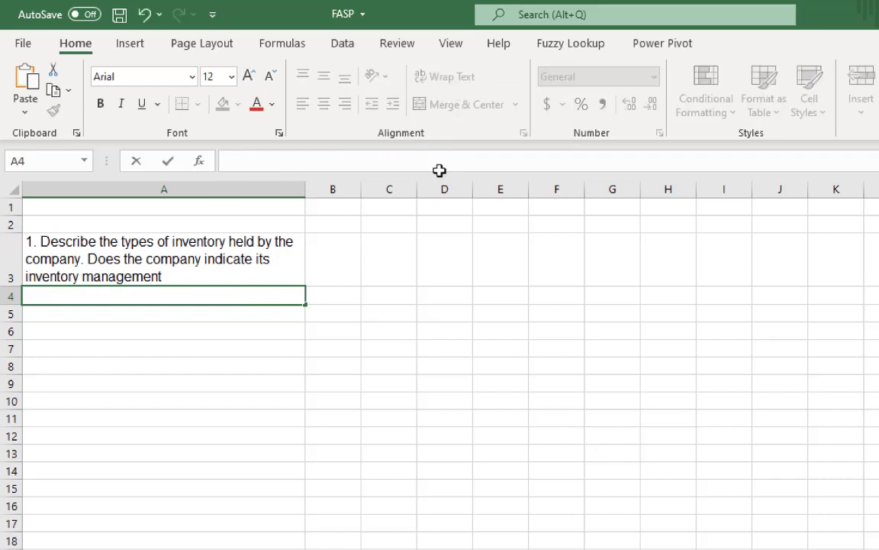
pyautogui.click(264, 244)
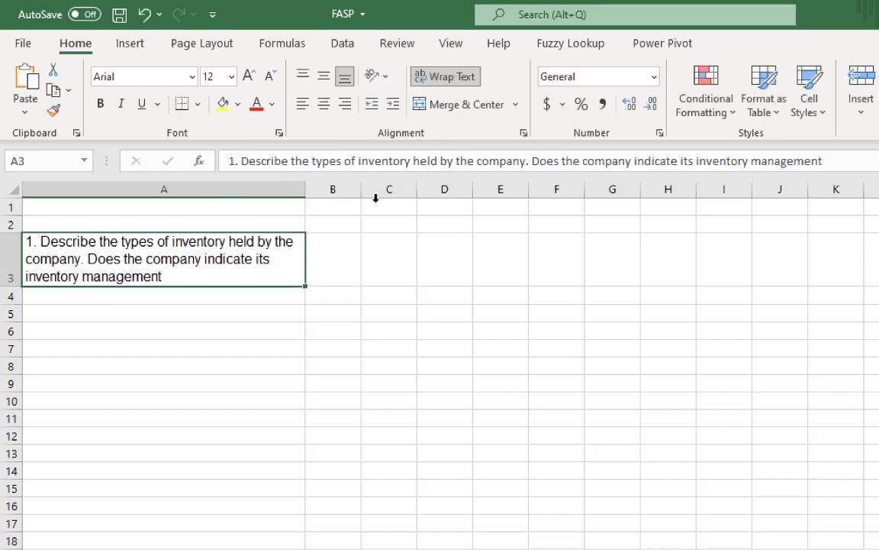
pyautogui.click(851, 163)
pyautogui.hotkey('ctrl', 'v')
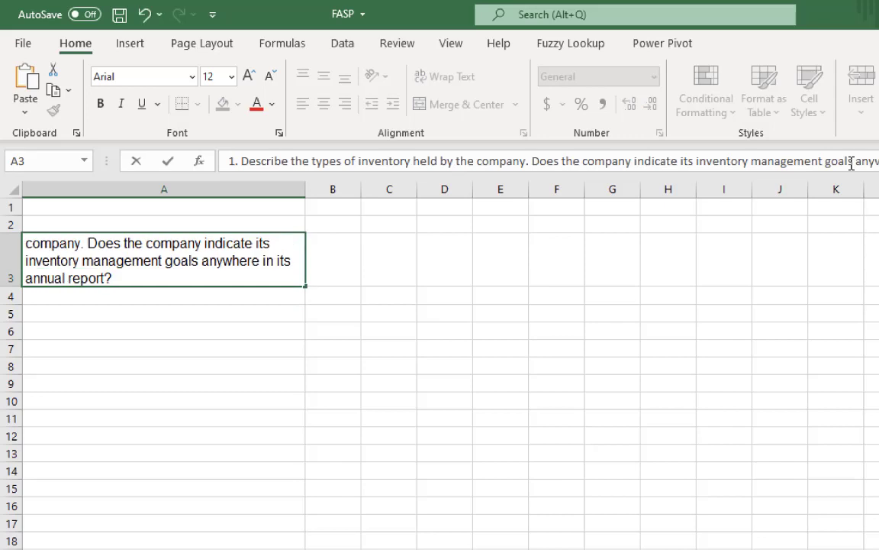
pyautogui.press('Return')
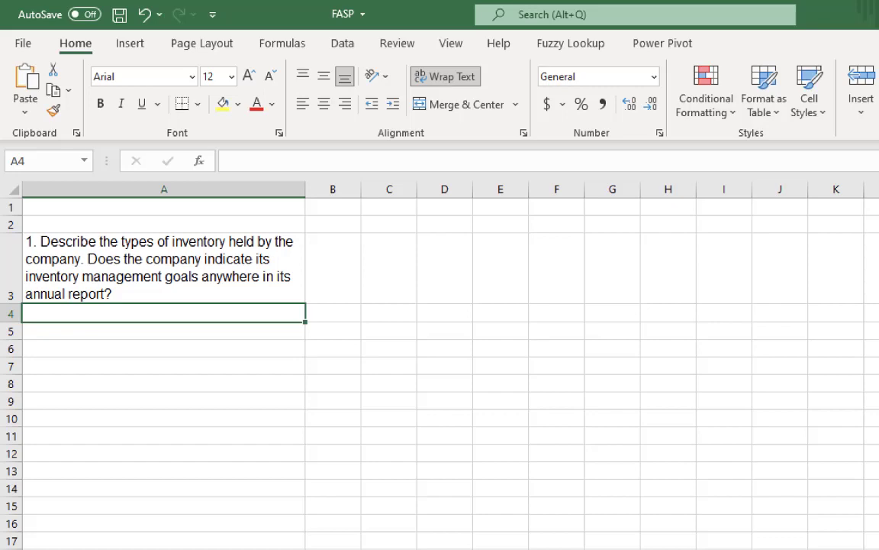
# Go to the consolidated balance sheet and locate the Inventories line under current assets.
pyautogui.hotkey('ctrl', 'pageup')
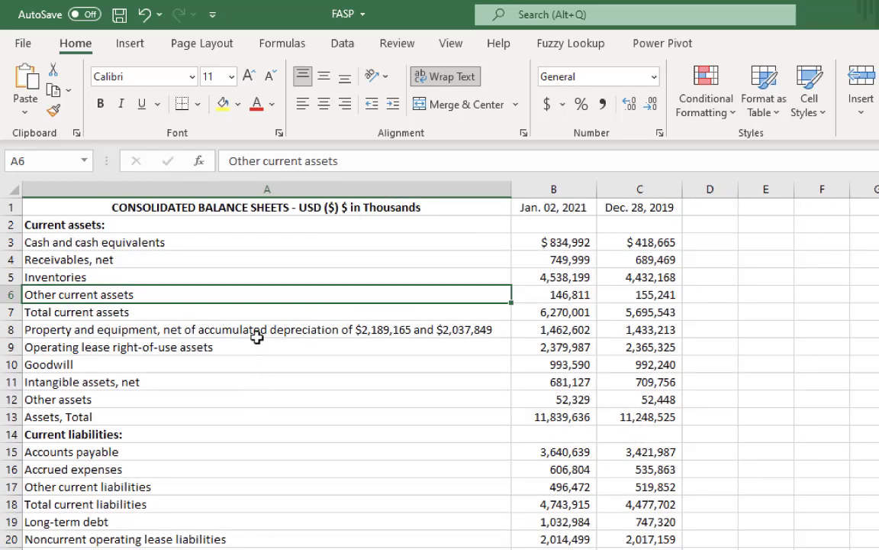
pyautogui.click(258, 277)
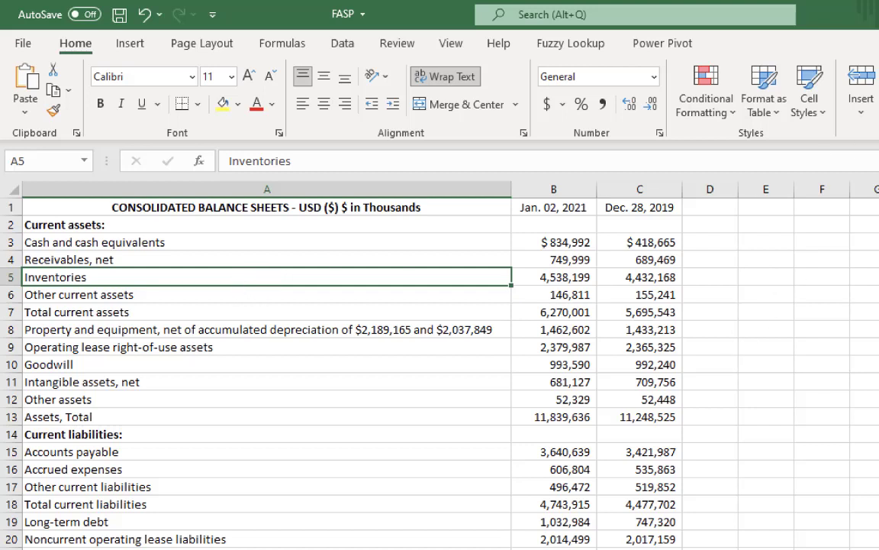
# Open the Advance Auto Parts 10K 2020 PDF from the desktop in Chrome and look through its opening pages.
pyautogui.hotkey('alt', 'Tab')
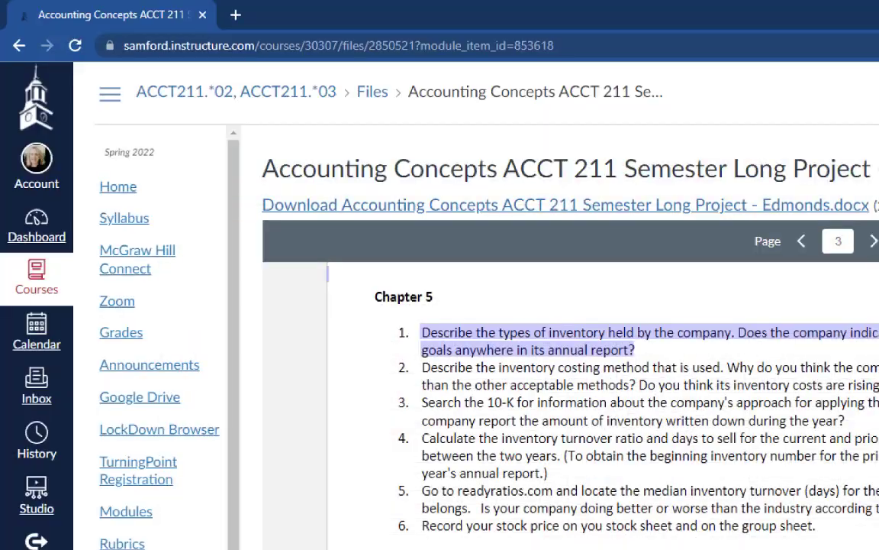
pyautogui.press('super+d')
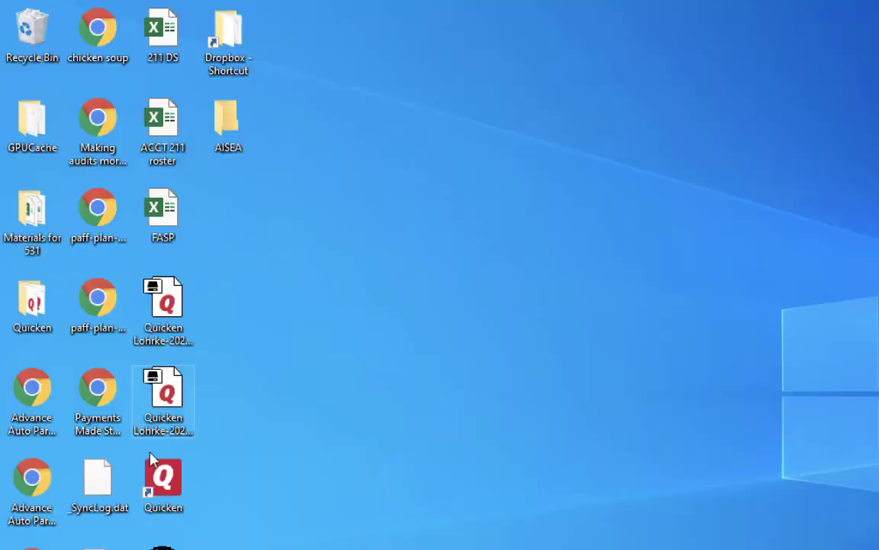
pyautogui.doubleClick(39, 492)
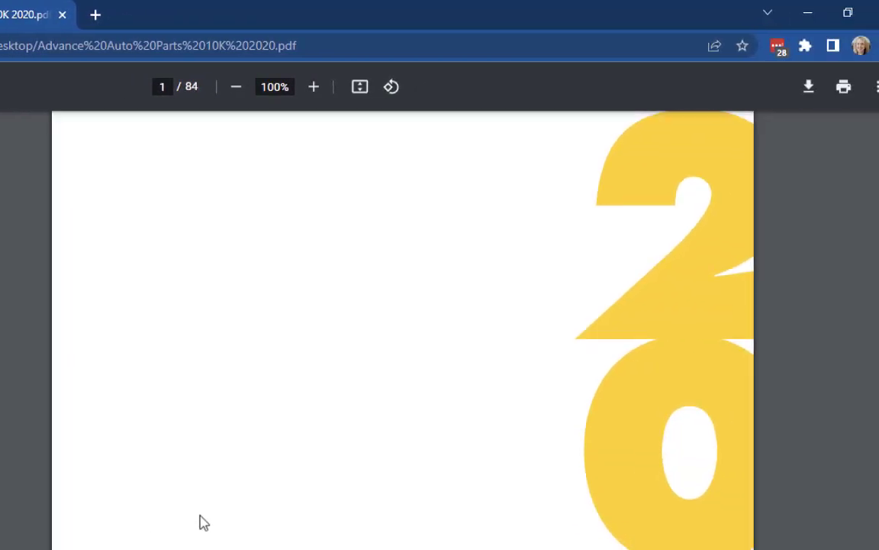
pyautogui.scroll(-10, 203, 522)
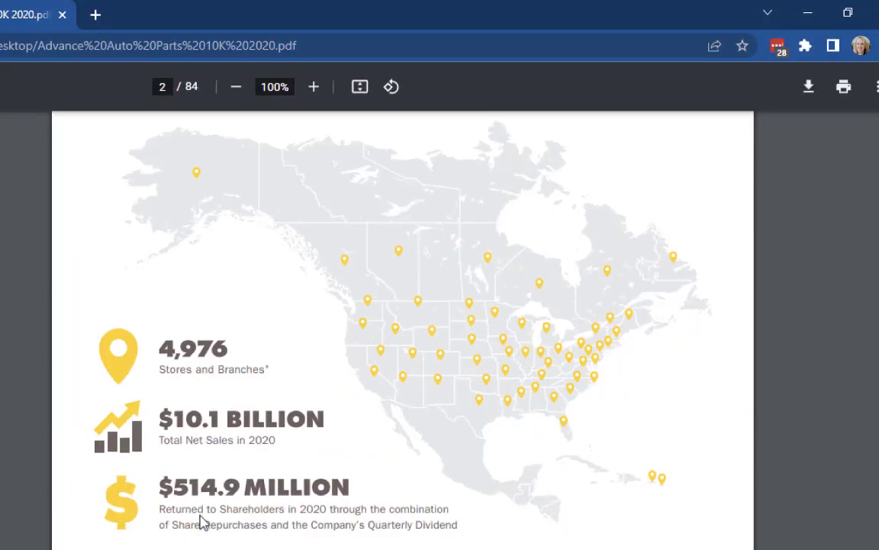
pyautogui.scroll(7, 203, 522)
pyautogui.scroll(-4, 200, 515)
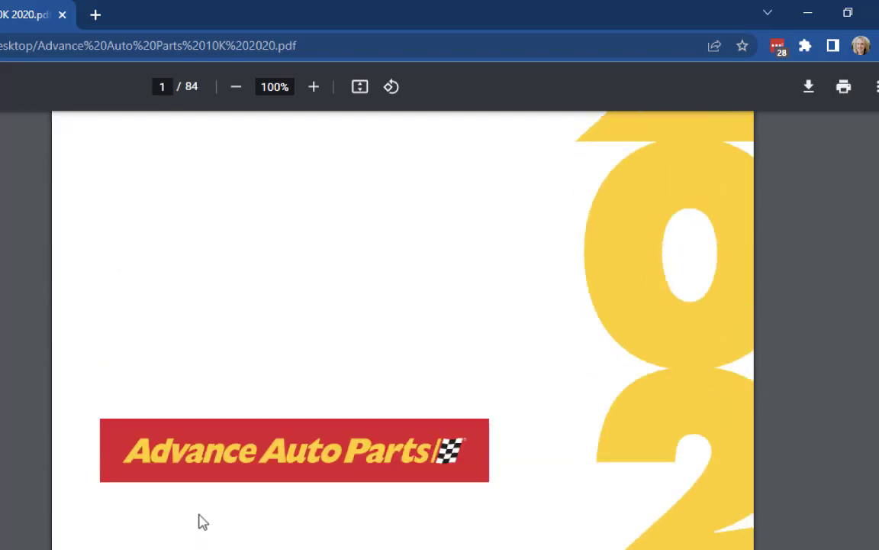
pyautogui.scroll(-15, 200, 521)
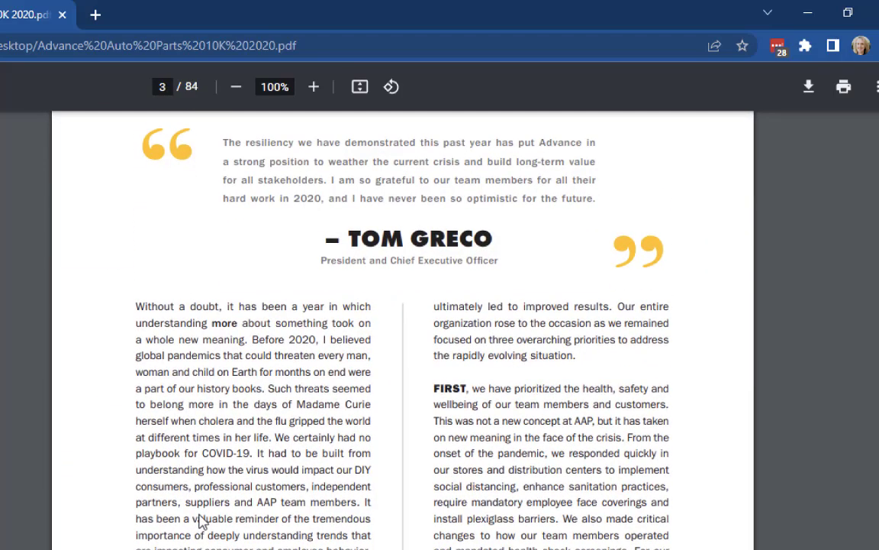
# Return to the first page of the 10-K PDF and search the document for "inventories".
pyautogui.scroll(15, 201, 521)
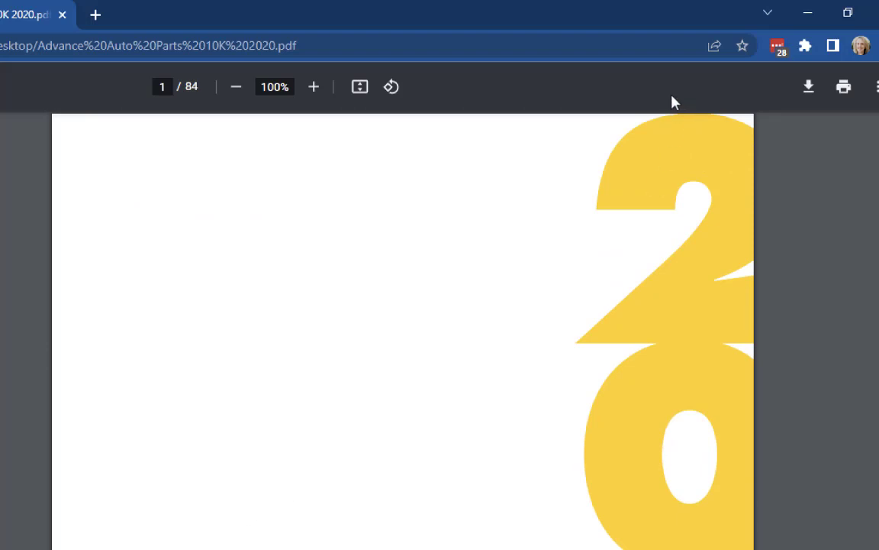
pyautogui.hotkey('ctrl', 'f')
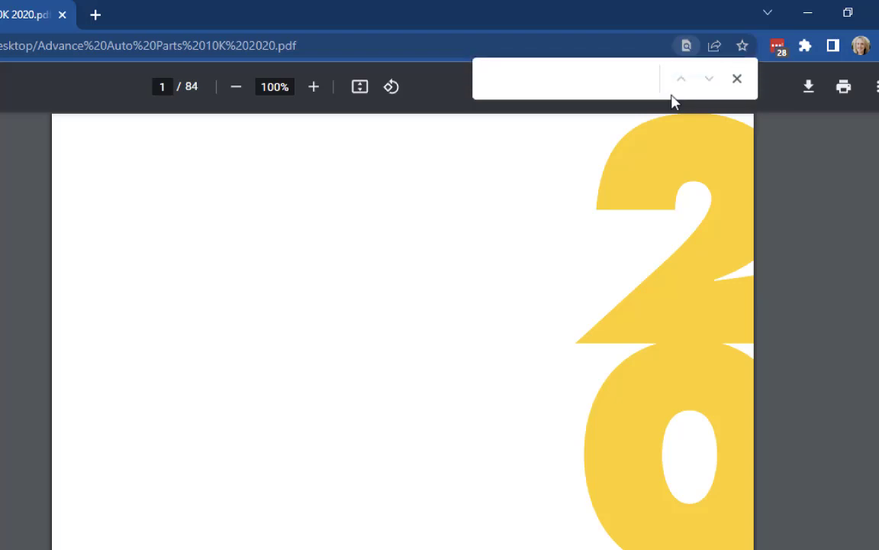
pyautogui.write('inven')
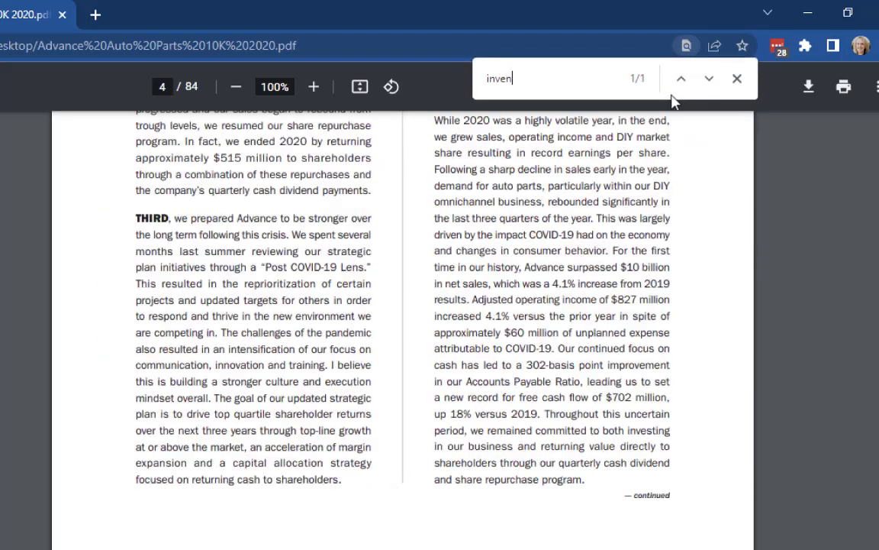
pyautogui.write('tories')
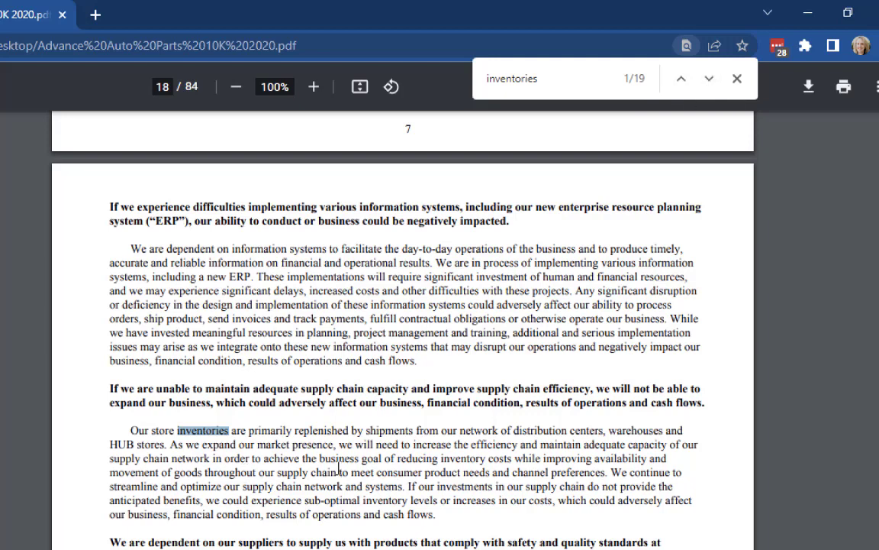
# Step through the search matches to the Inventory paragraph in note 2, Significant Accounting Policies, on PDF page 51.
pyautogui.click(709, 79)
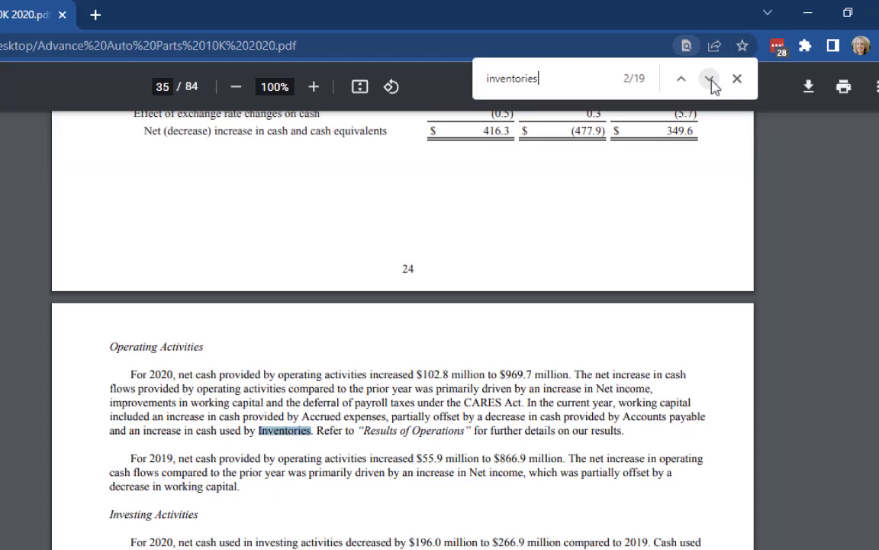
pyautogui.click(710, 80)
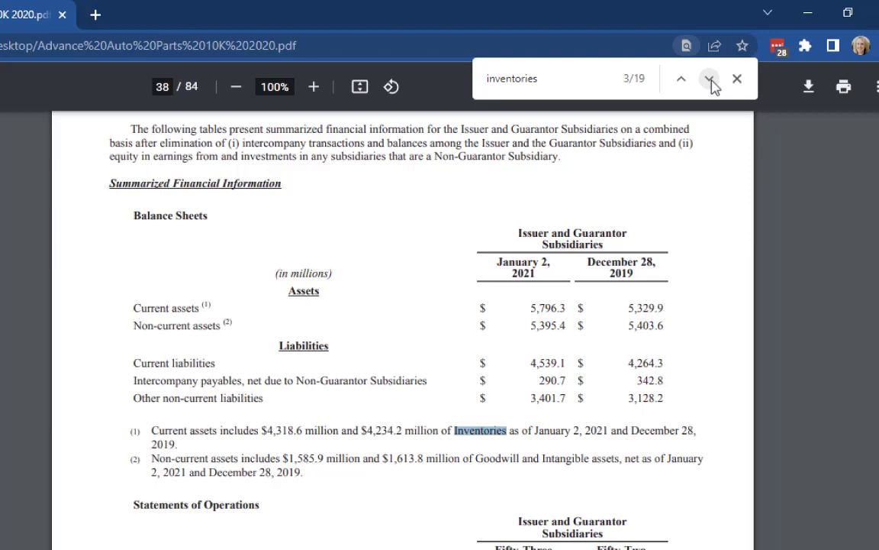
pyautogui.click(710, 79)
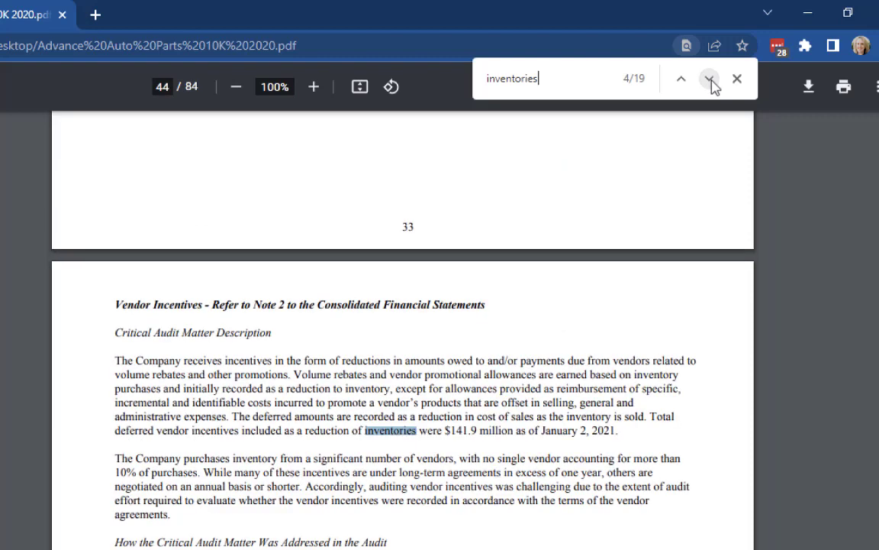
pyautogui.click(709, 80)
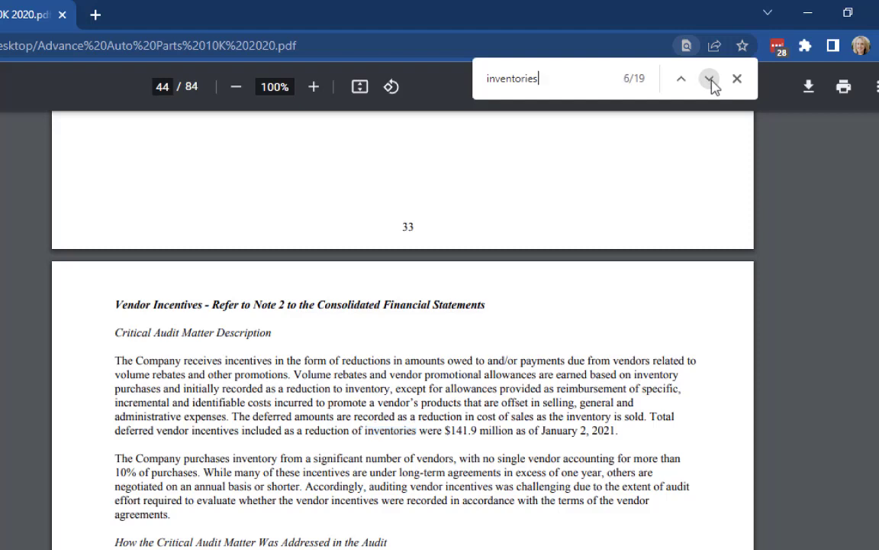
pyautogui.click(709, 79)
pyautogui.click(709, 79)
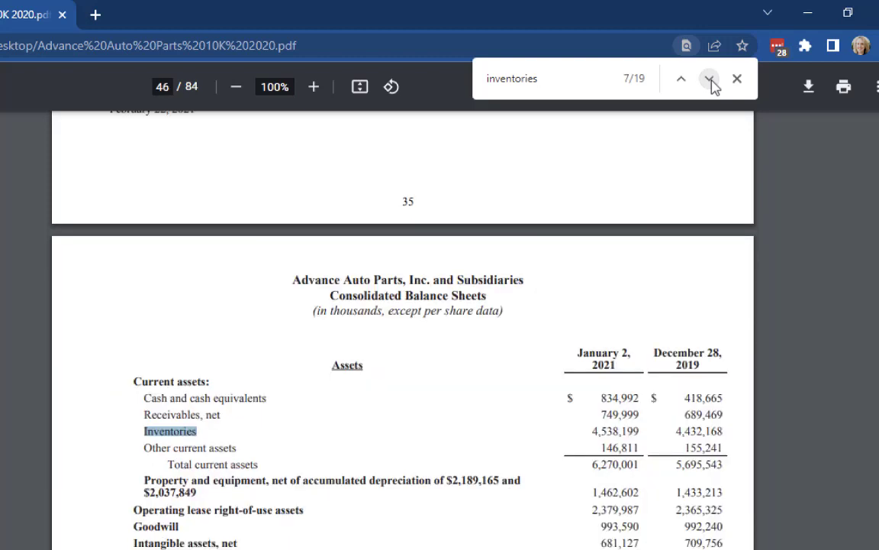
pyautogui.click(710, 80)
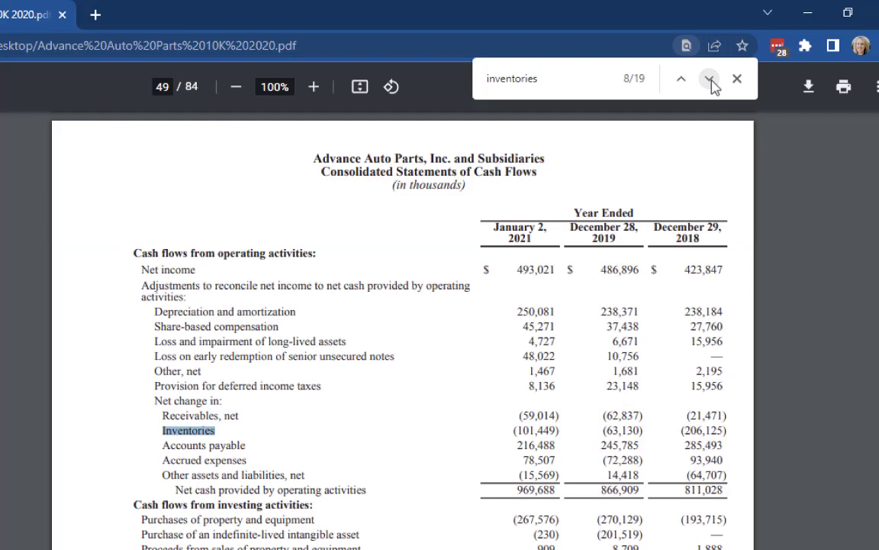
pyautogui.click(709, 79)
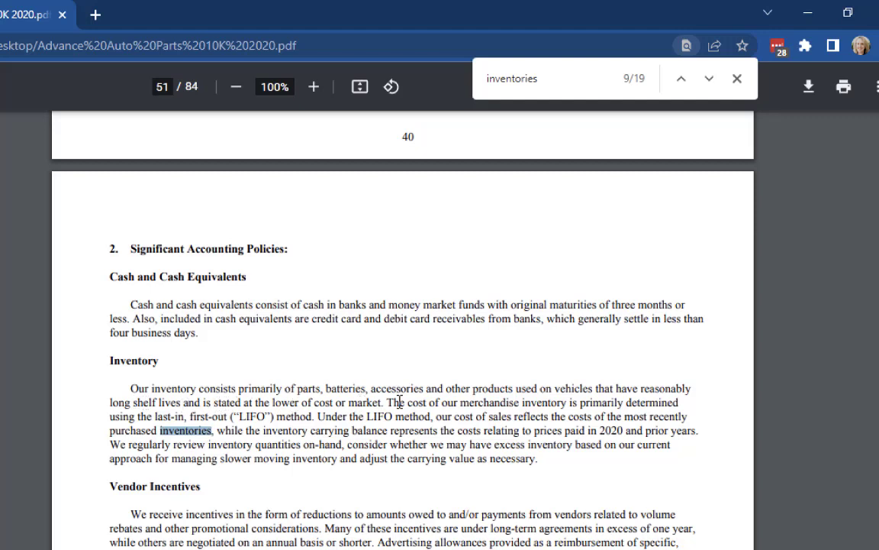
# Open Snipping Tool and capture the Inventory heading with its full paragraph from the Significant Accounting Policies note.
pyautogui.click(323, 429)
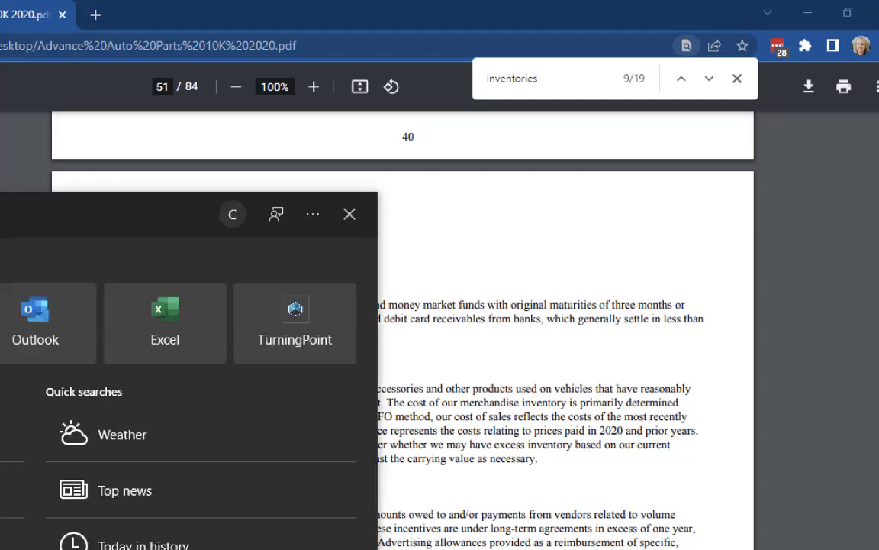
pyautogui.write('snip')
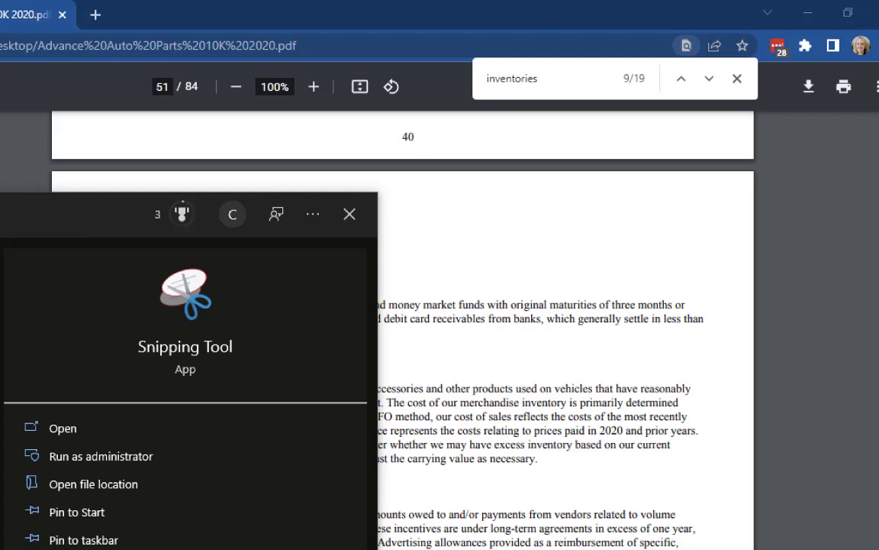
pyautogui.press('Return')
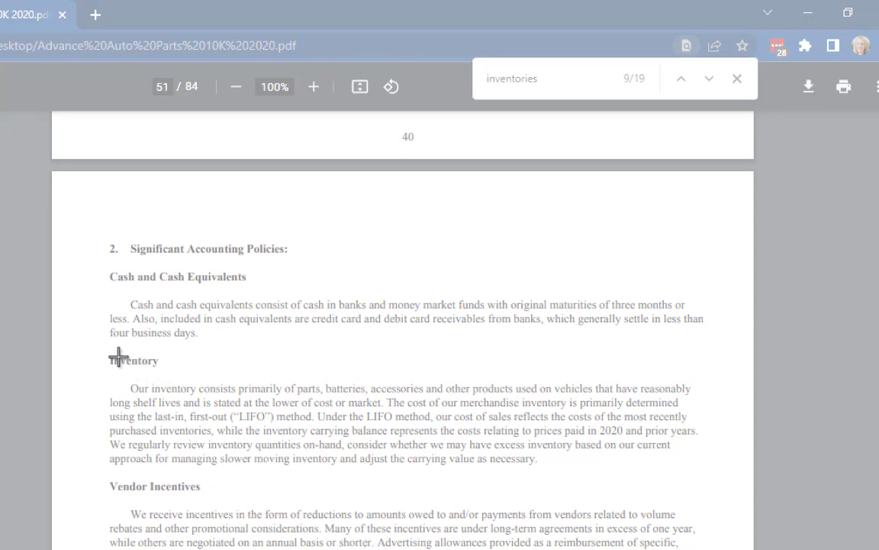
pyautogui.moveTo(101, 346); pyautogui.dragTo(709, 477)
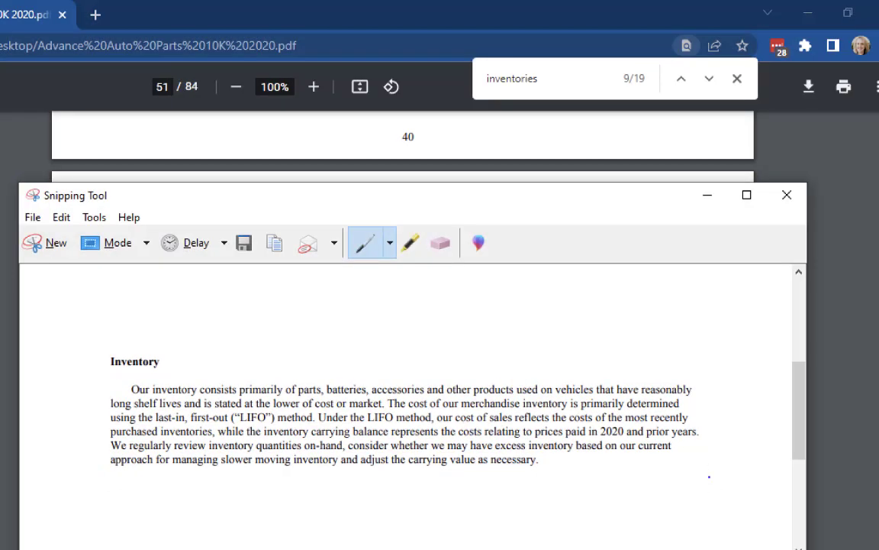
# Save the snip to the Desktop as a JPEG file named Inventory and close Snipping Tool.
pyautogui.click(32, 217)
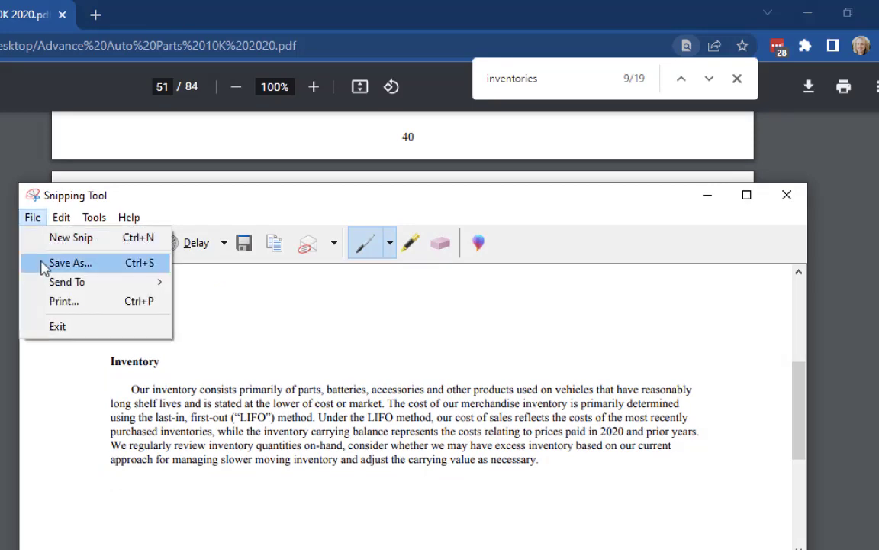
pyautogui.click(38, 238)
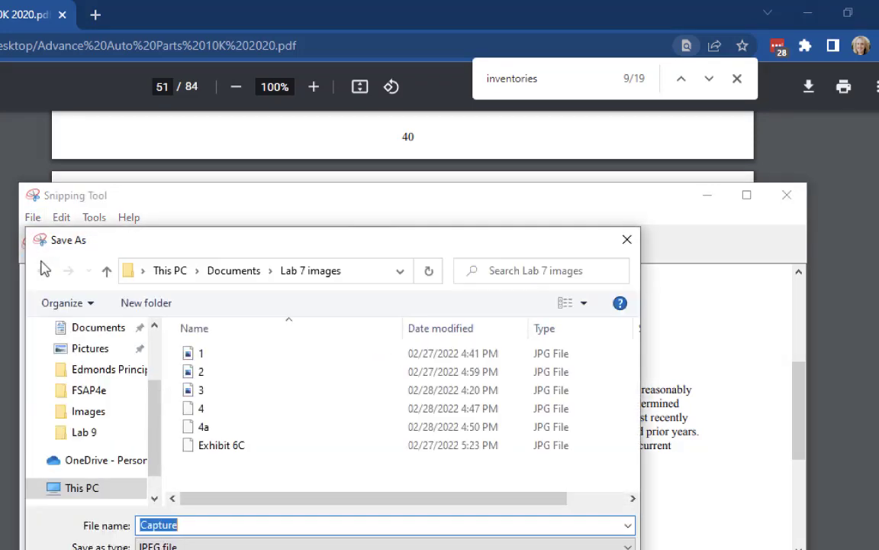
pyautogui.write('Inventory')
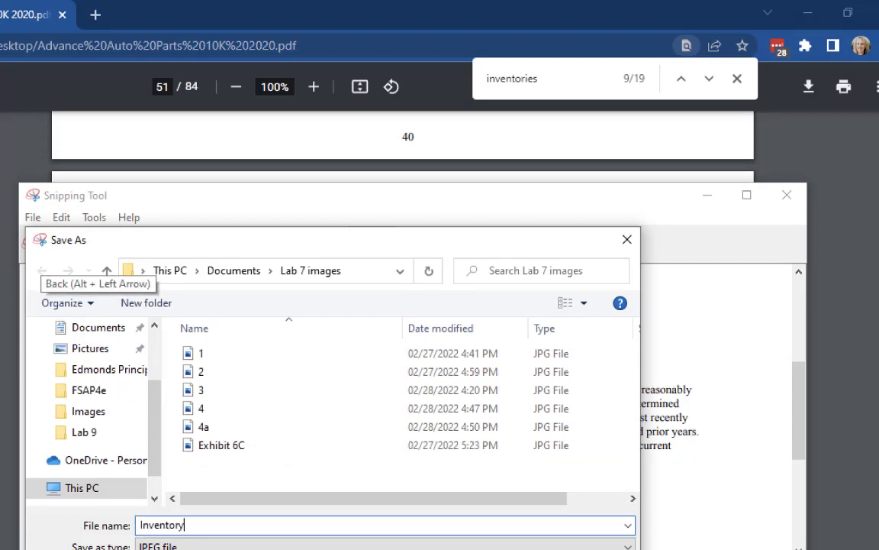
pyautogui.moveTo(152, 448); pyautogui.dragTo(151, 403)
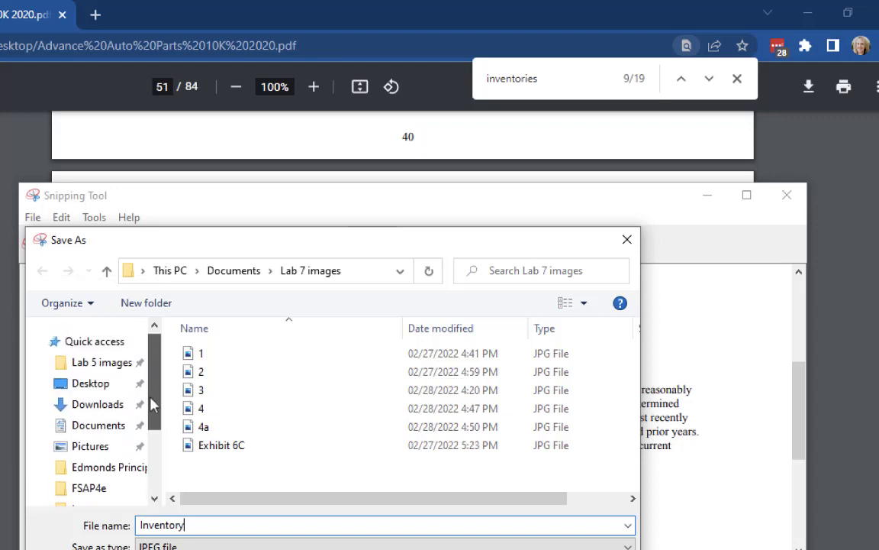
pyautogui.click(101, 387)
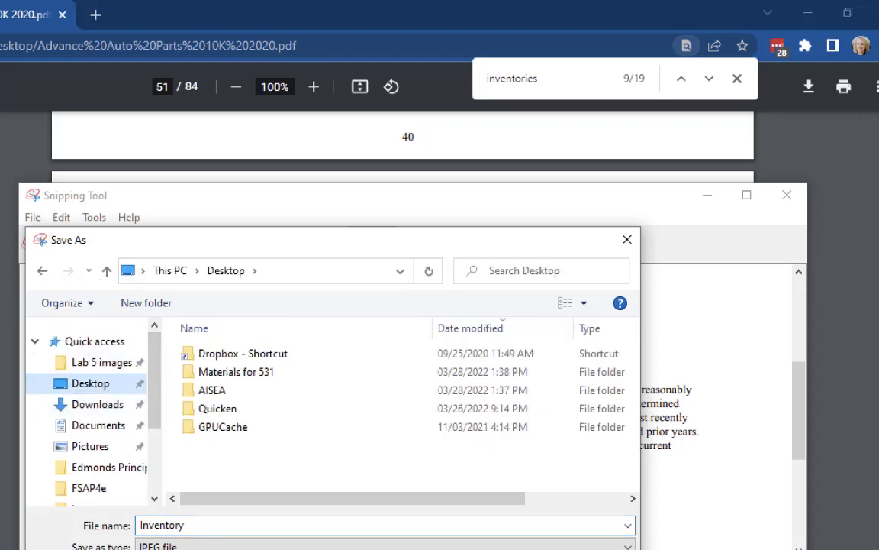
pyautogui.press('Return')
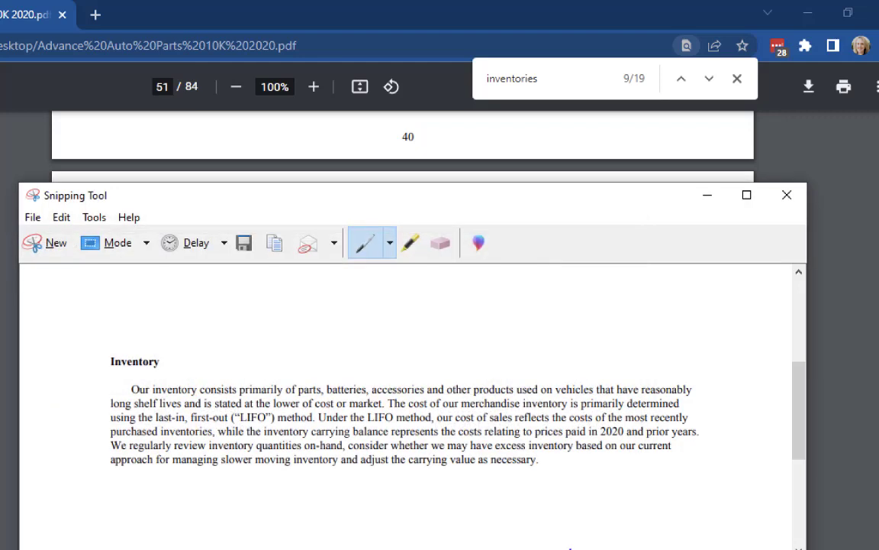
pyautogui.click(786, 199)
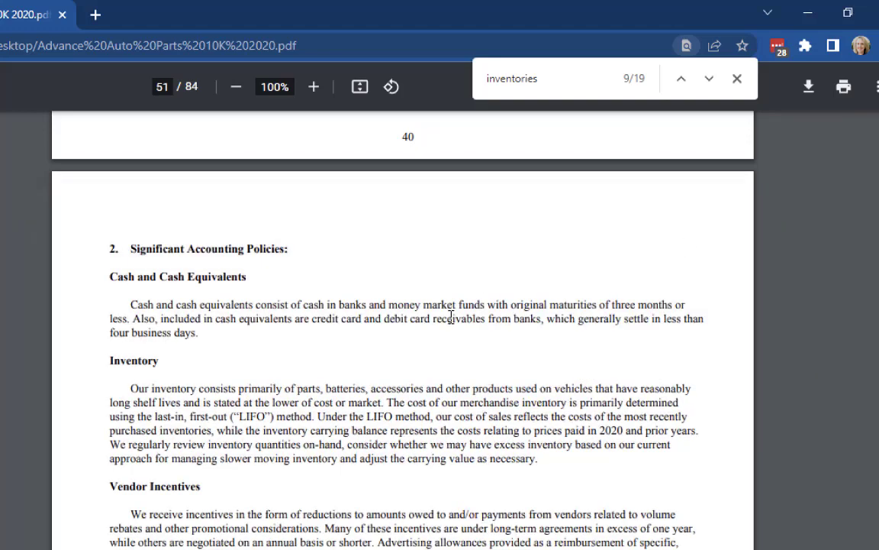
# Find the printed page number at the foot of the 10-K page containing the Inventory policy.
pyautogui.scroll(1, 436, 328)
pyautogui.scroll(-4, 436, 328)
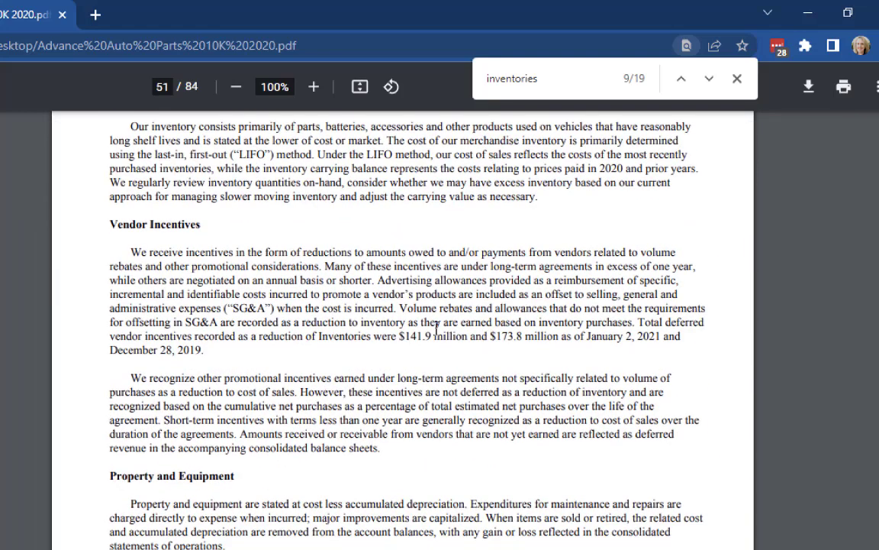
pyautogui.scroll(-5, 435, 329)
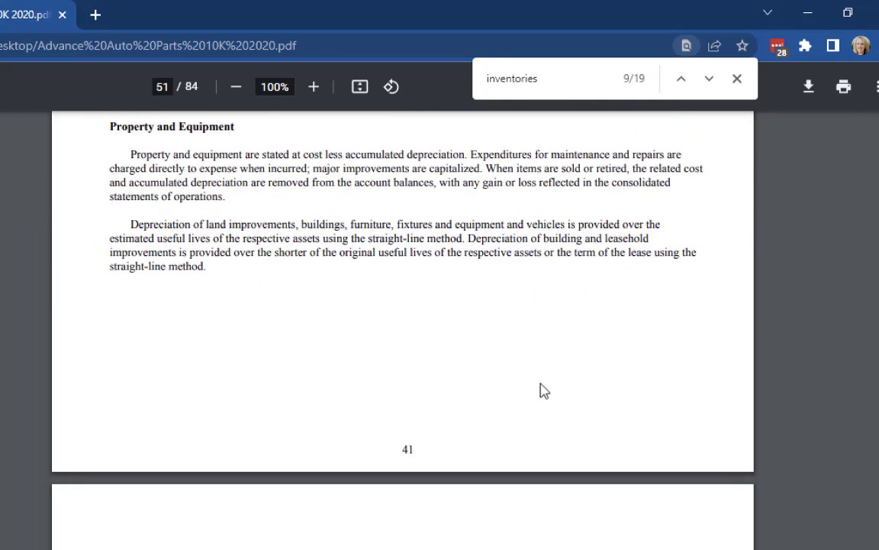
# Switch to the Excel workbook and enter the headings Evidence in G1 and Reference in K1.
pyautogui.click(812, 18)
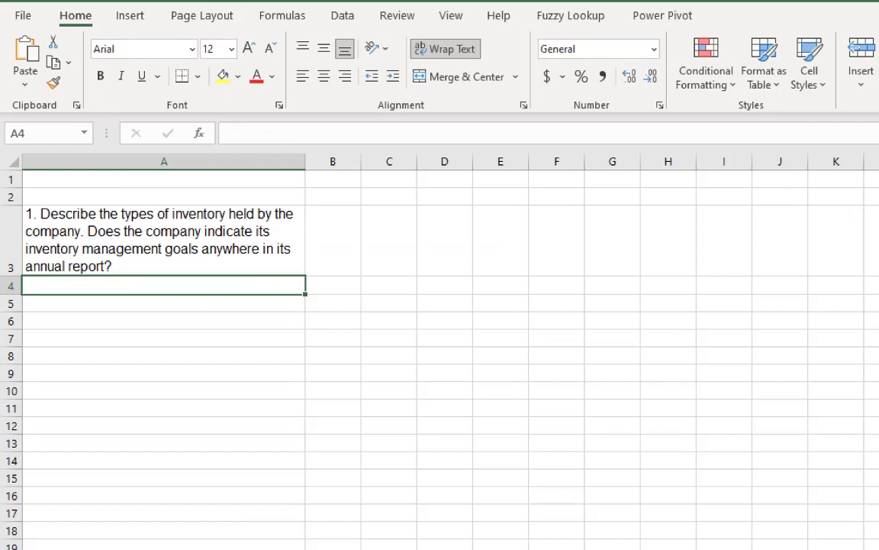
pyautogui.click(768, 183)
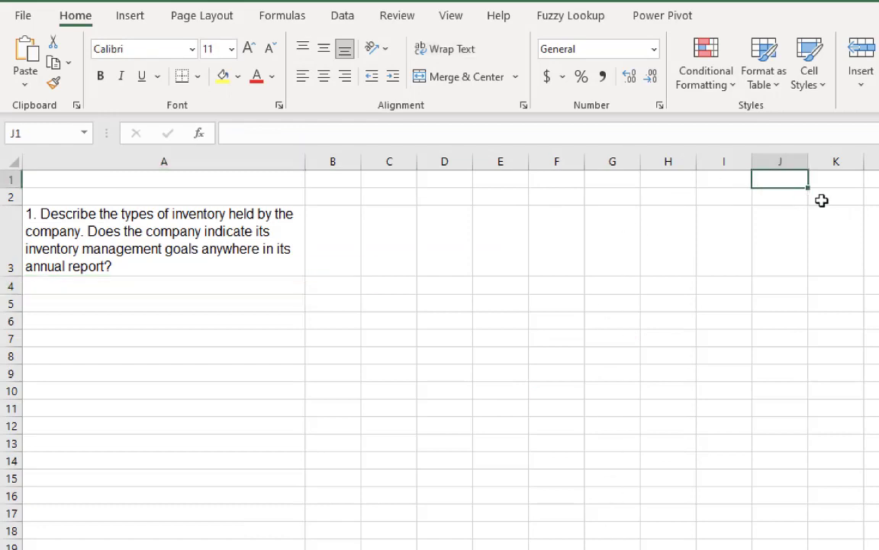
pyautogui.press('F2')
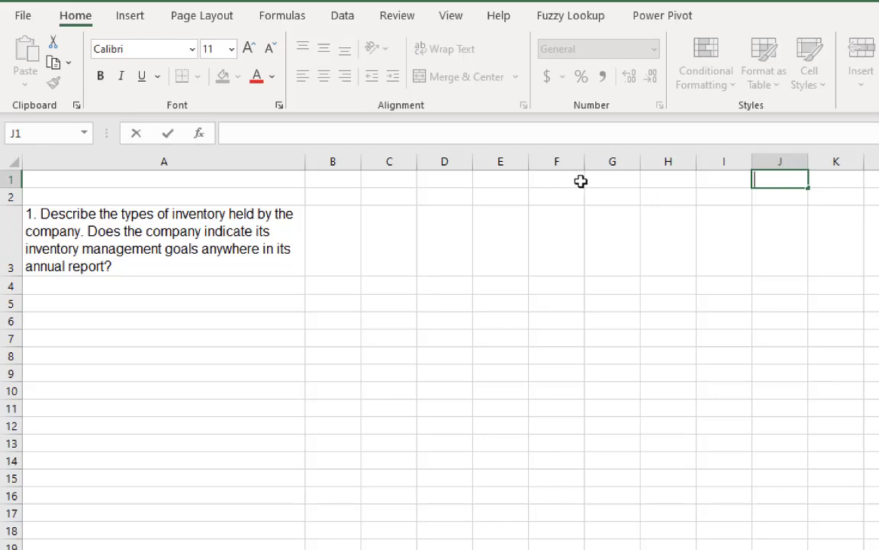
pyautogui.click(611, 181)
pyautogui.write('Evidence')
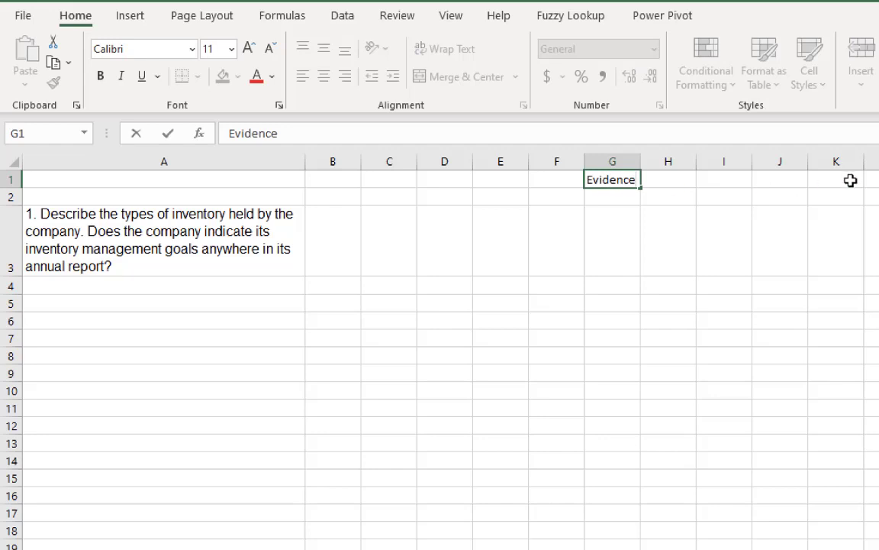
pyautogui.click(828, 183)
pyautogui.write('Reference')
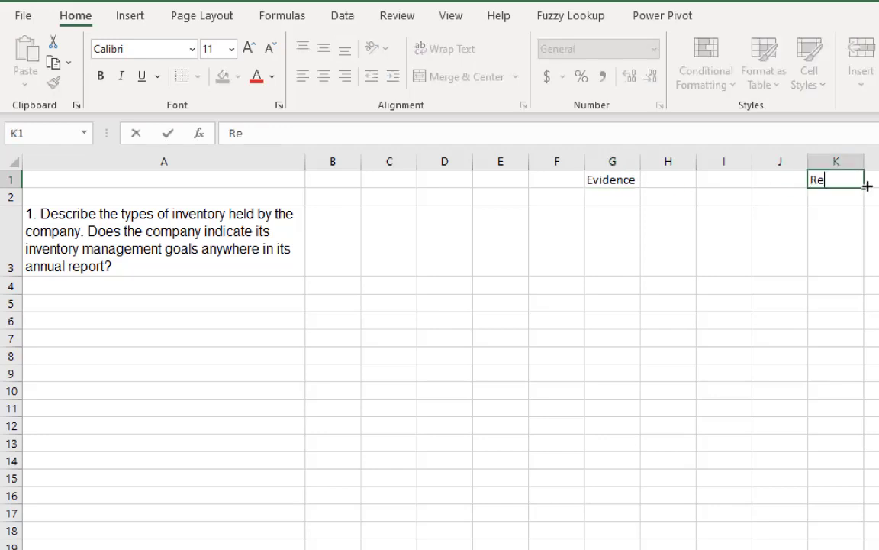
# Enter "page 42 2020 10K" in cell K3 under the Reference heading.
pyautogui.click(832, 266)
pyautogui.write('pa')
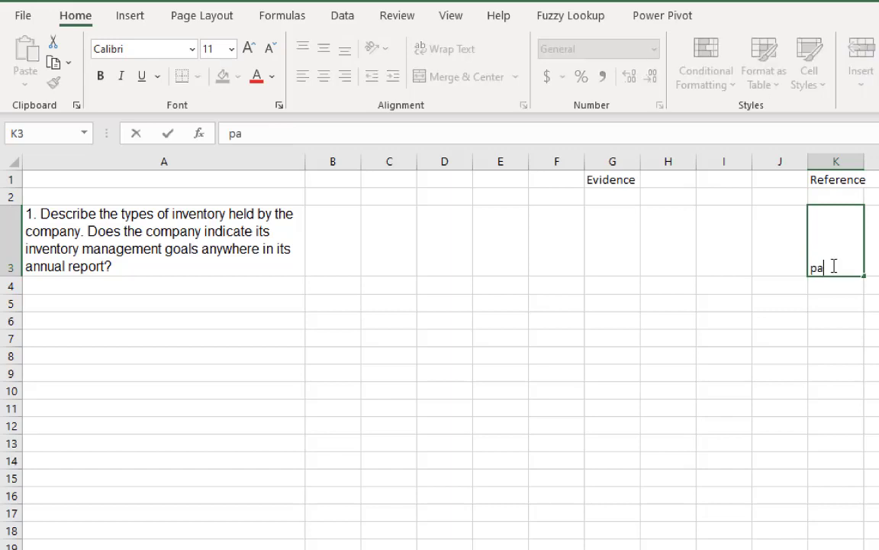
pyautogui.write('ge 42')
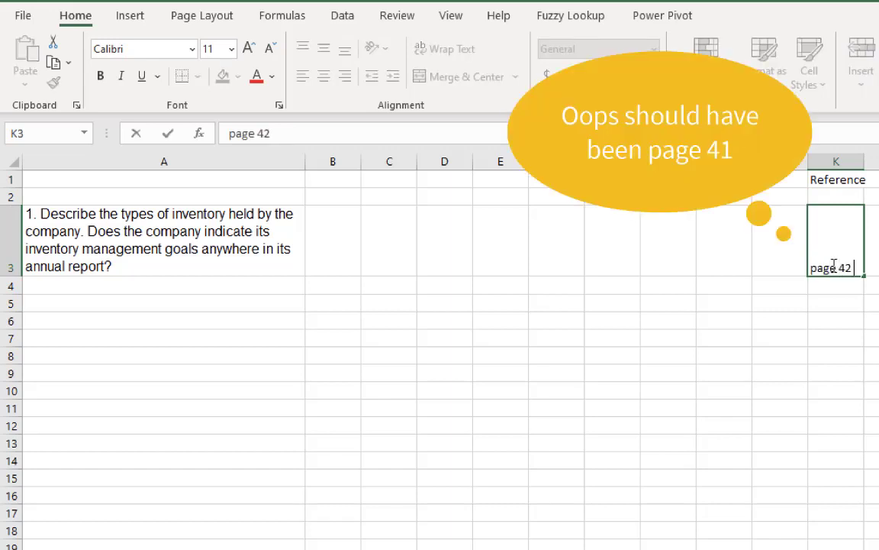
pyautogui.write(' 2020 10K')
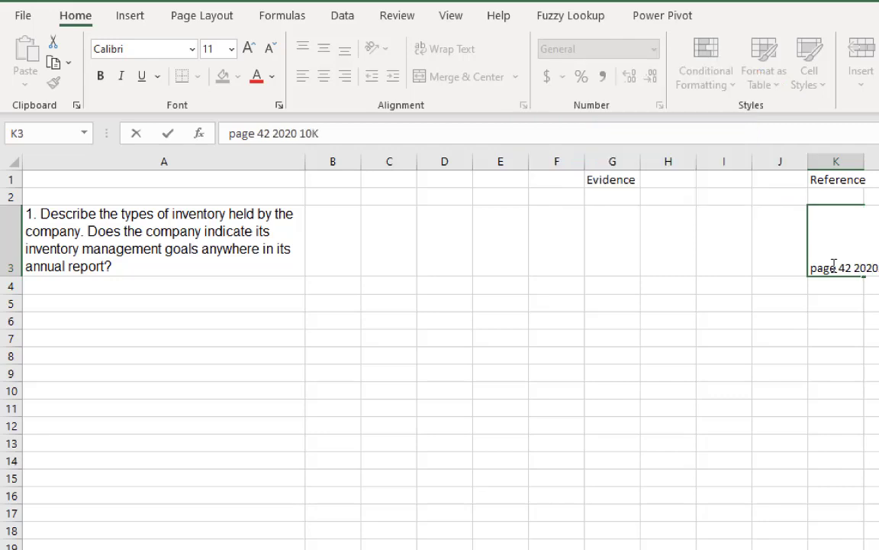
pyautogui.press('Return')
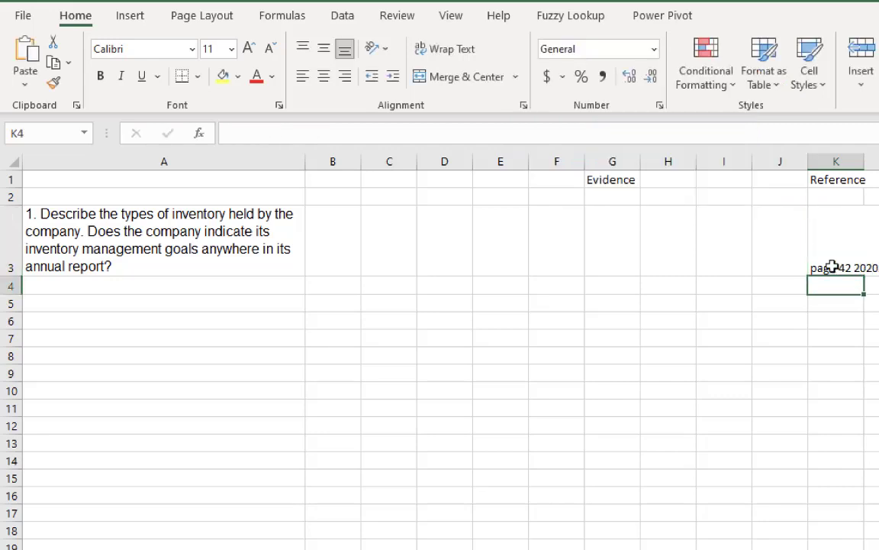
# Paste the captured Inventory paragraph picture at cell G3 under the Evidence heading.
pyautogui.click(608, 258)
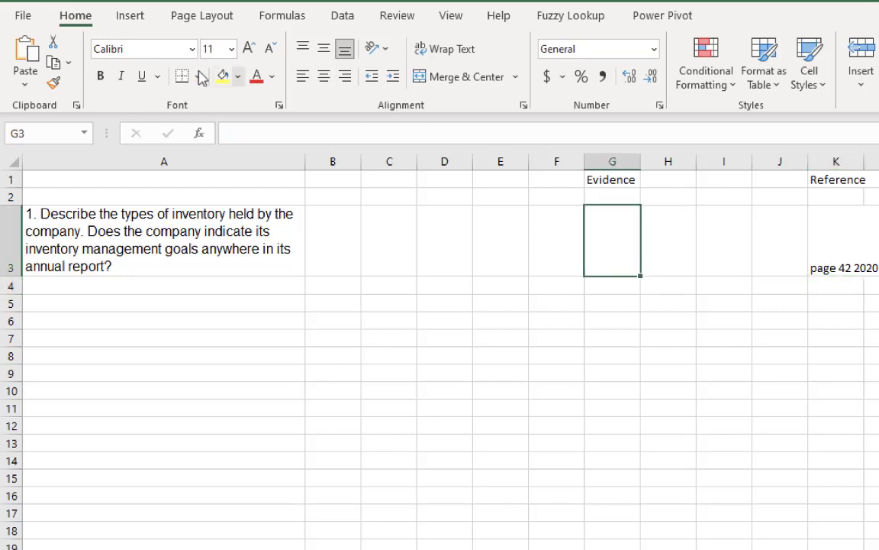
pyautogui.click(31, 58)
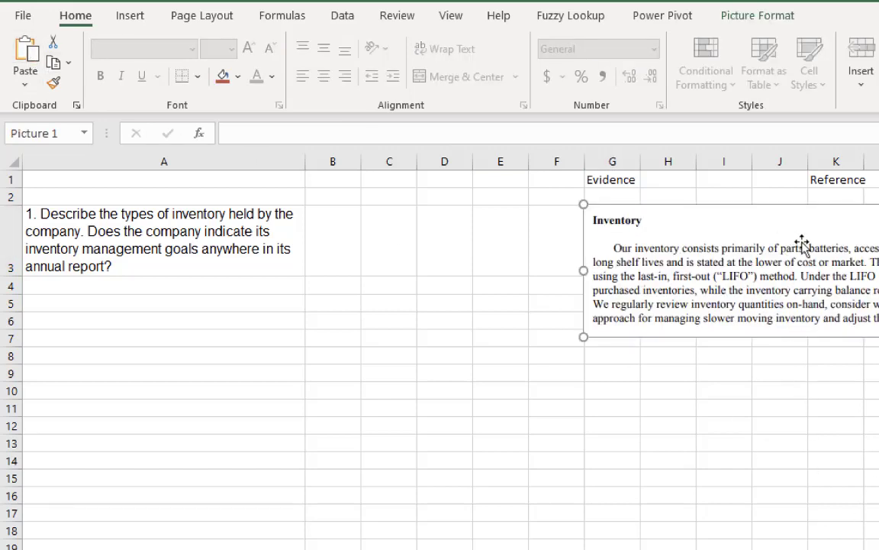
# Move the Inventory picture so it starts in column F, and widen column F to hold the picture's full width.
pyautogui.moveTo(802, 242); pyautogui.dragTo(750, 242)
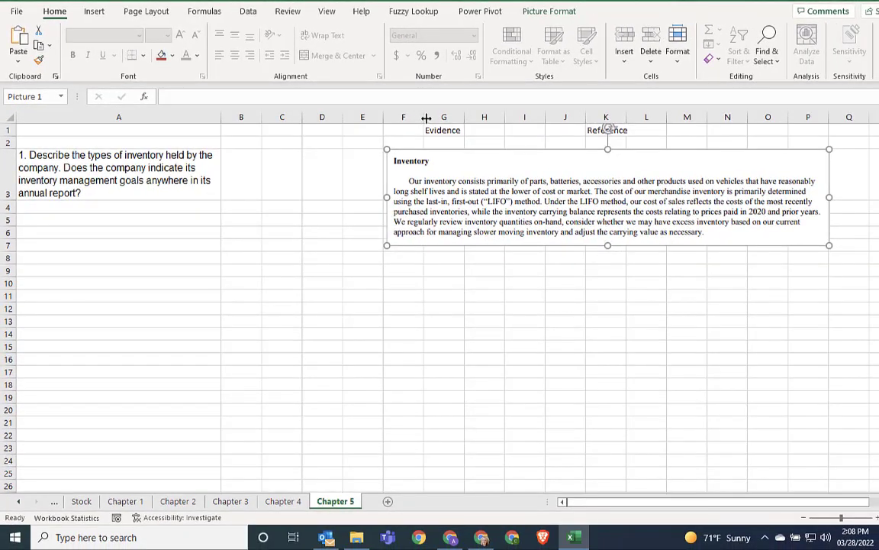
pyautogui.moveTo(426, 118); pyautogui.dragTo(578, 126)
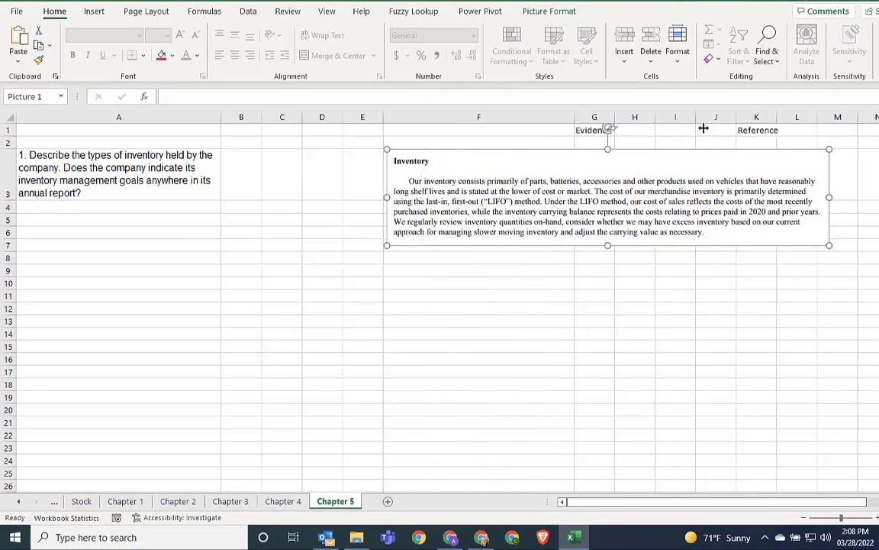
pyautogui.moveTo(576, 118); pyautogui.dragTo(840, 124)
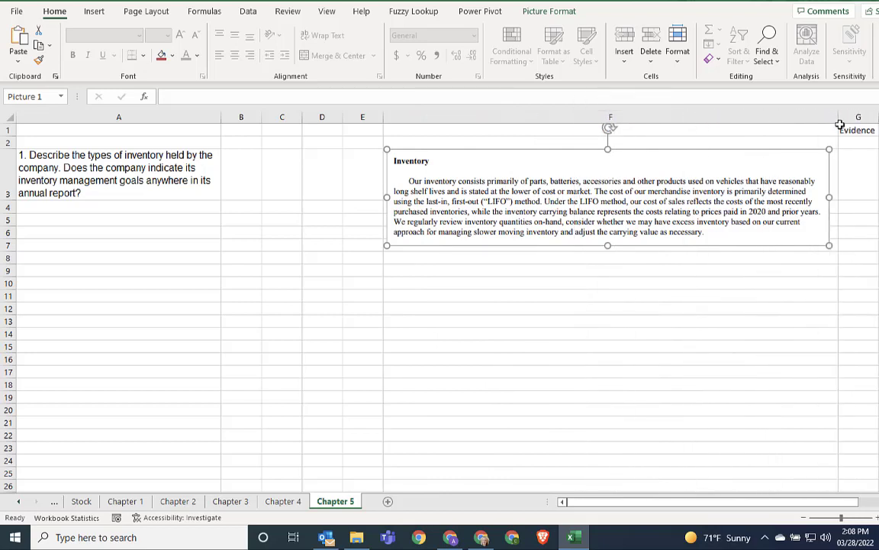
# Move the Evidence heading from G1 to F1, above the Inventory picture.
pyautogui.click(858, 130)
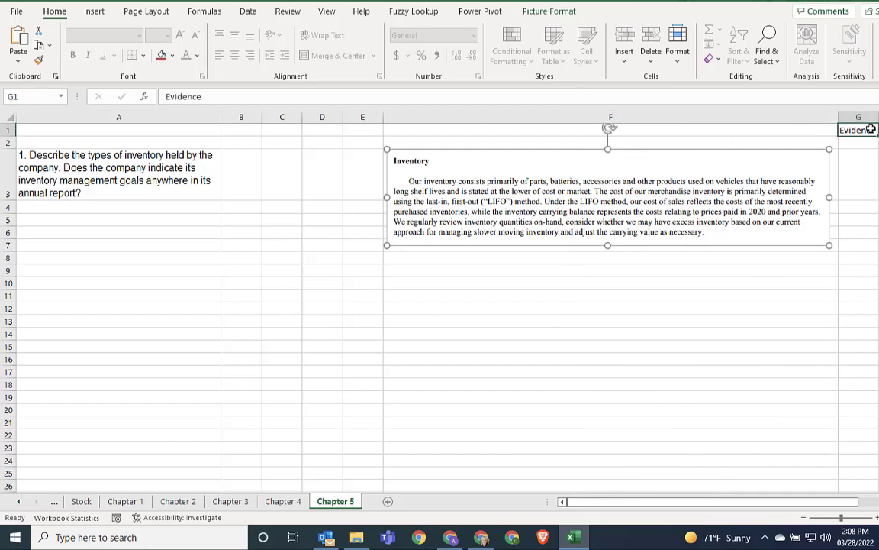
pyautogui.click(39, 31)
pyautogui.click(409, 131)
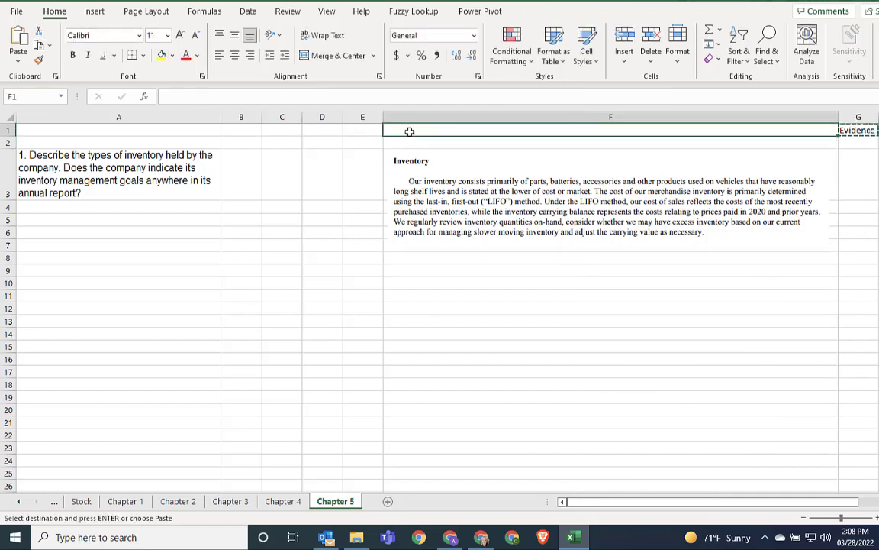
pyautogui.write('Evidence')
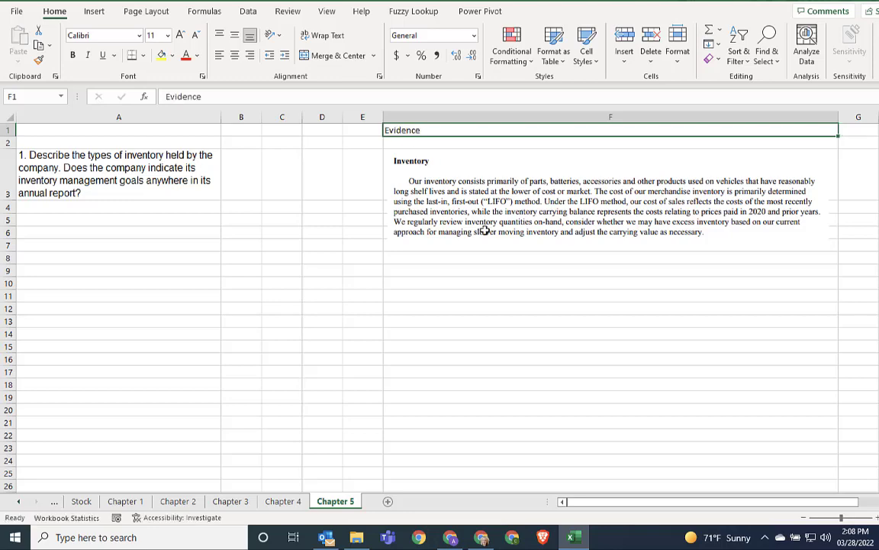
# Copy the Reference heading and page reference from K1:K3 to the cells starting at G1.
pyautogui.click(878, 502)
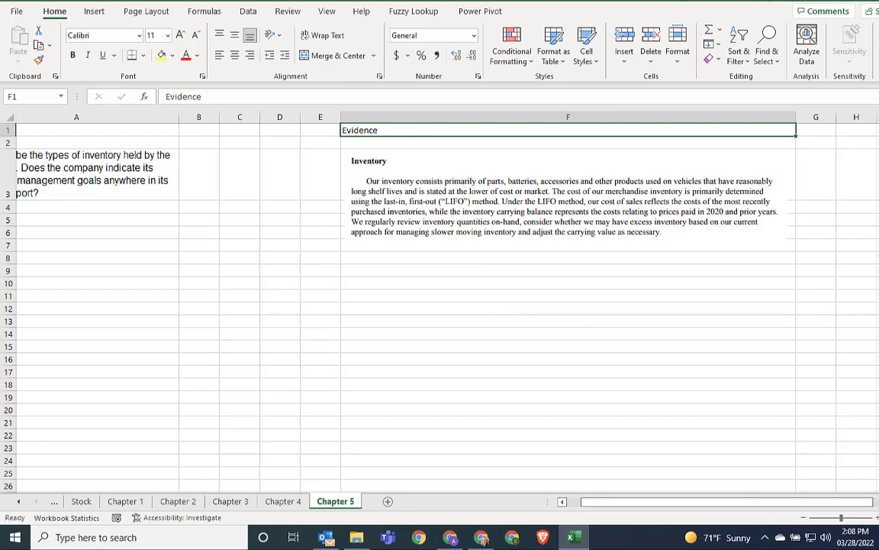
pyautogui.click(878, 502)
pyautogui.moveTo(772, 133); pyautogui.dragTo(774, 177)
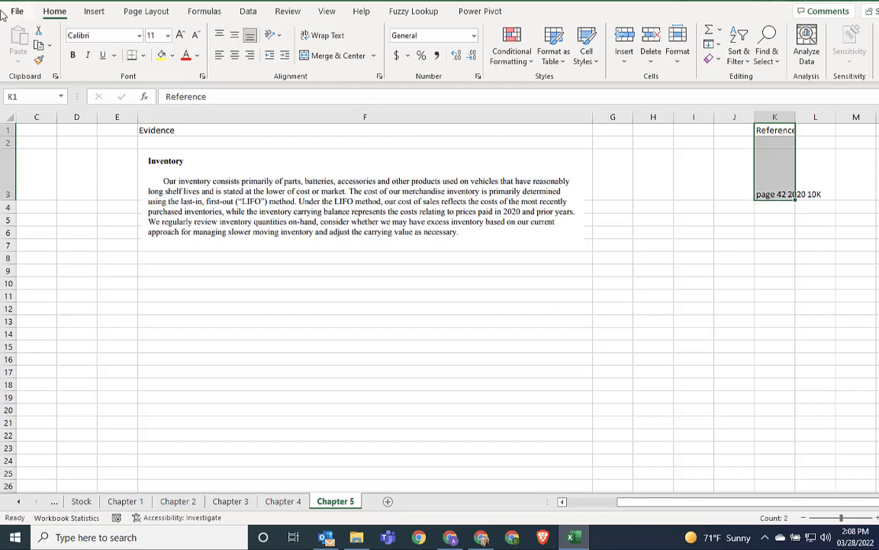
pyautogui.click(38, 46)
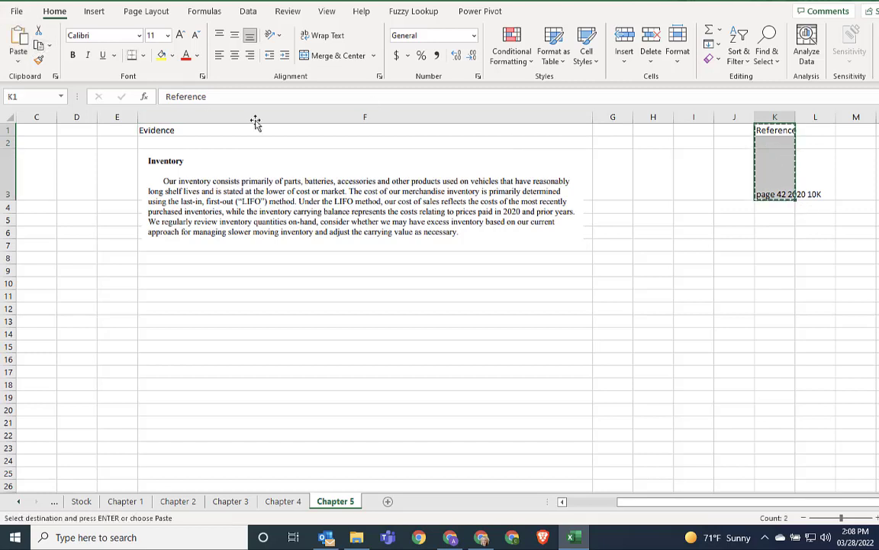
pyautogui.click(625, 130)
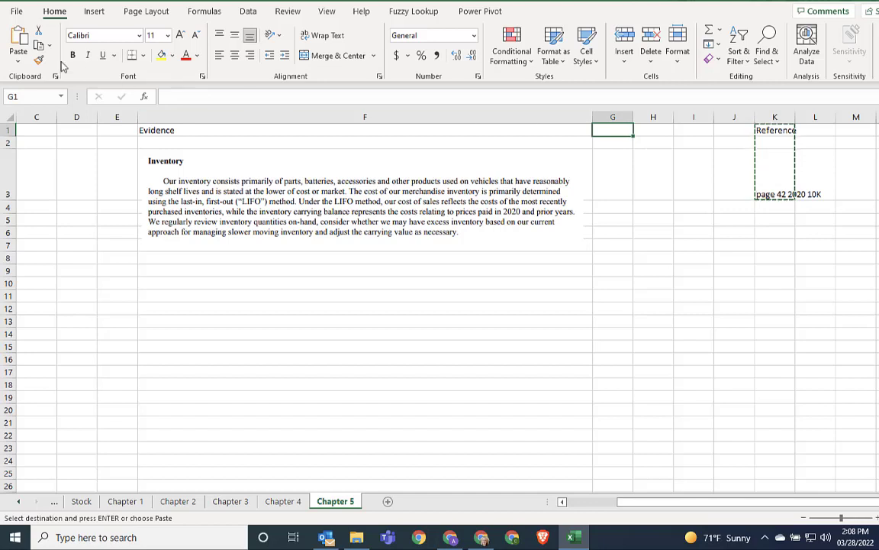
pyautogui.click(23, 43)
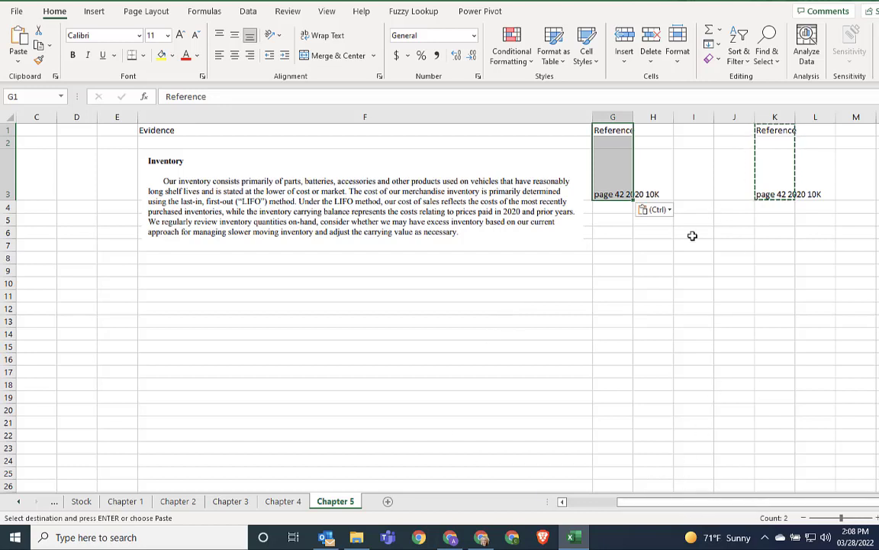
pyautogui.hotkey('ctrl', 'z')
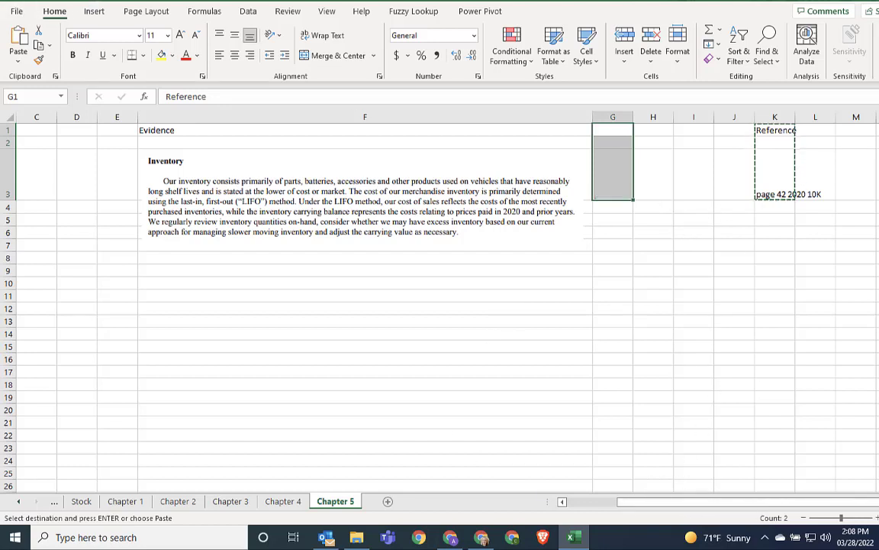
pyautogui.hotkey('ctrl', 'z')
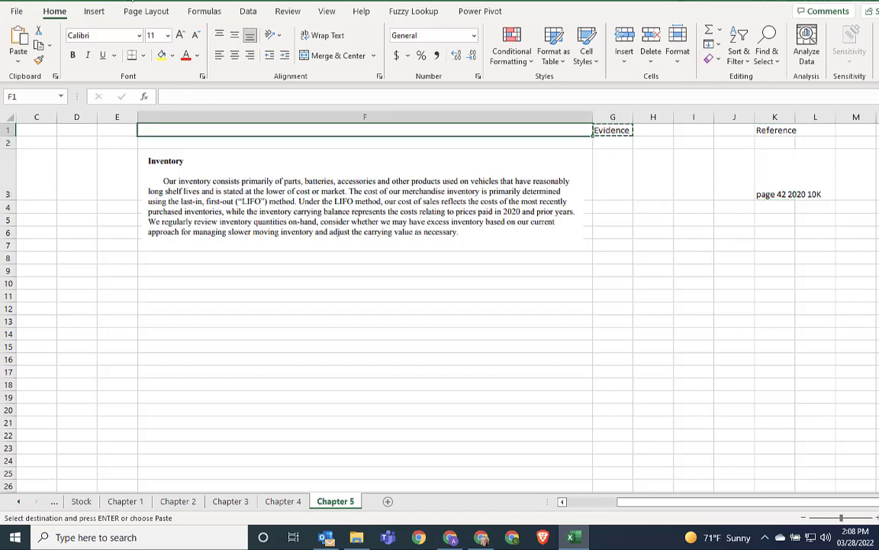
pyautogui.hotkey('ctrl', 'y')
pyautogui.hotkey('ctrl', 'y')
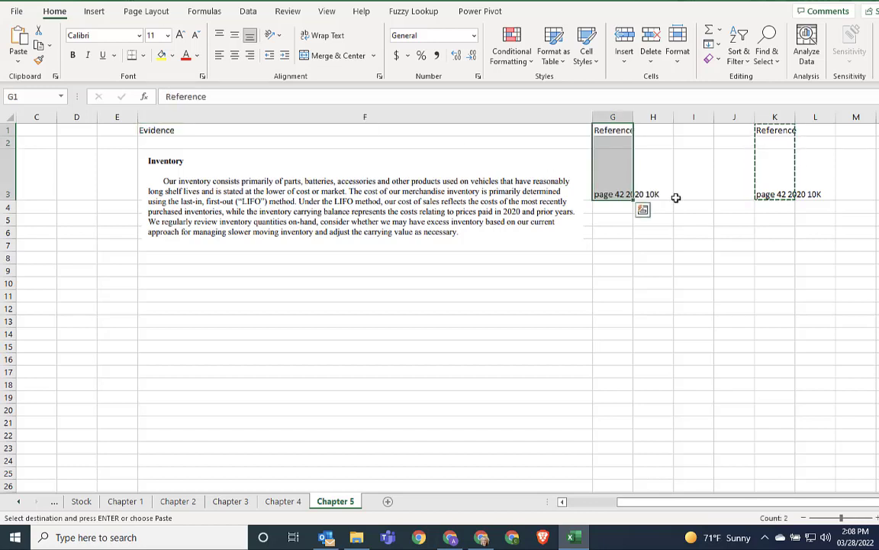
# Clear all contents and formatting from the original Reference cells K1:K4.
pyautogui.click(764, 130)
pyautogui.moveTo(765, 130); pyautogui.dragTo(781, 202)
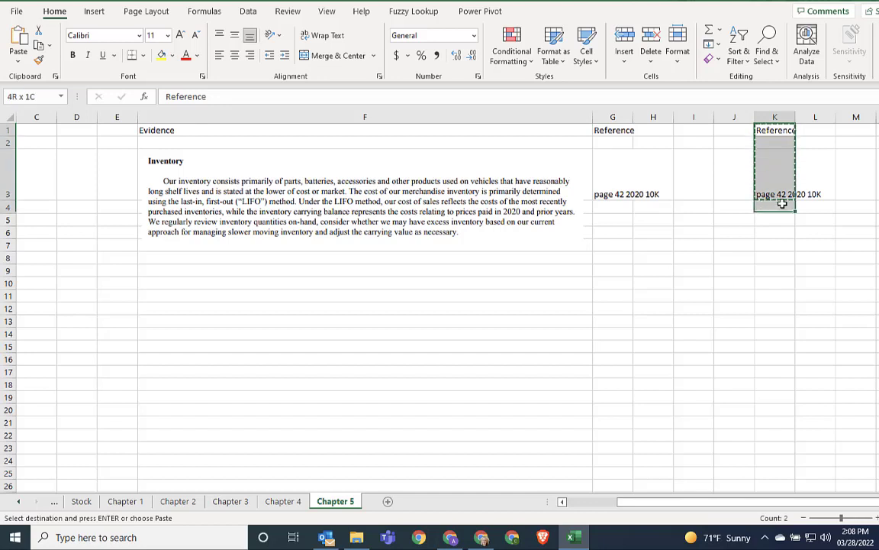
pyautogui.click(716, 63)
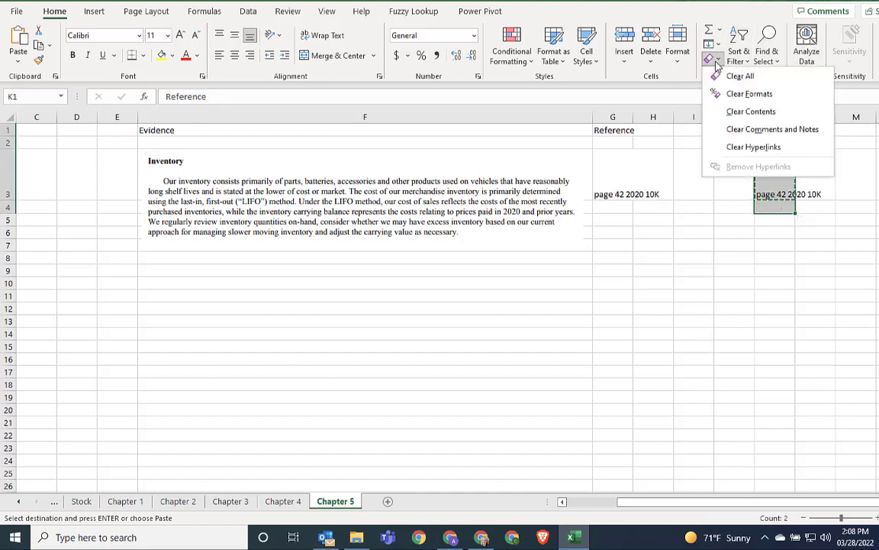
pyautogui.click(725, 75)
pyautogui.click(727, 245)
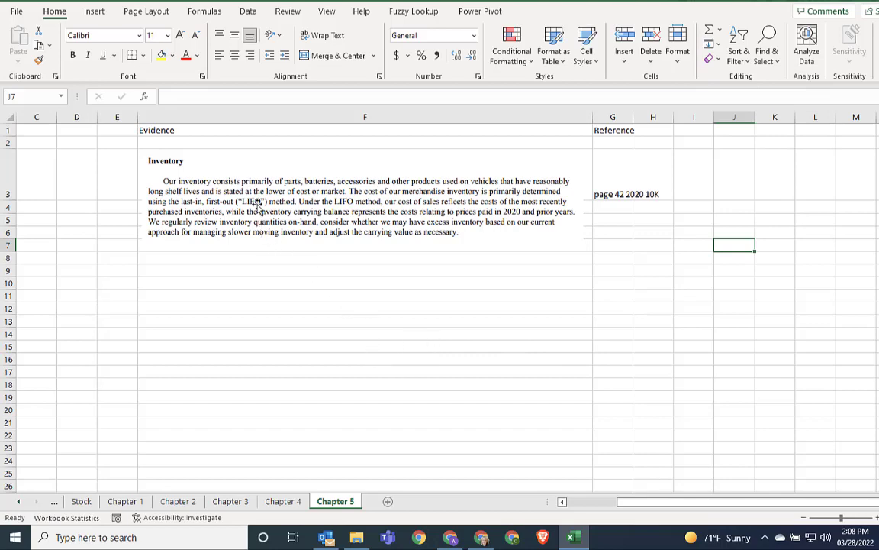
# Increase the height of row 3 to enclose the Inventory picture, and nudge the picture slightly down within cell F3.
pyautogui.click(232, 189)
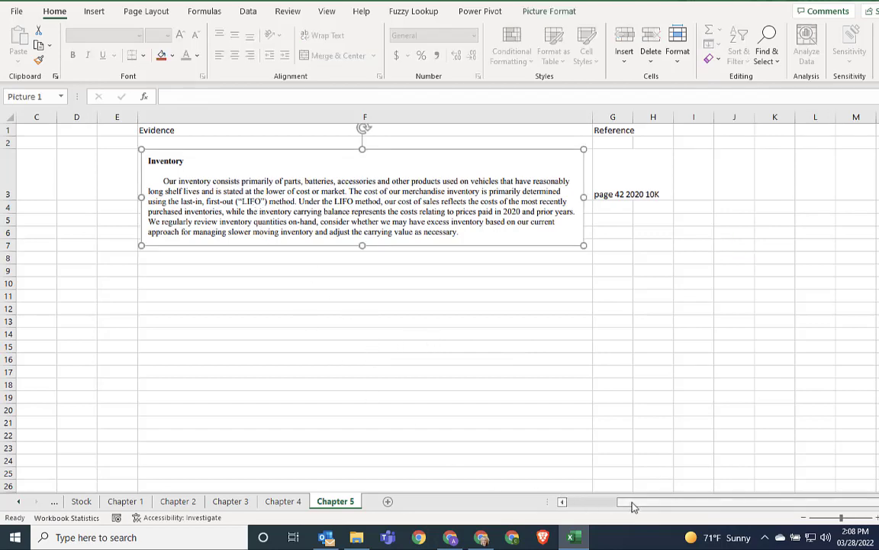
pyautogui.moveTo(687, 505); pyautogui.dragTo(547, 505)
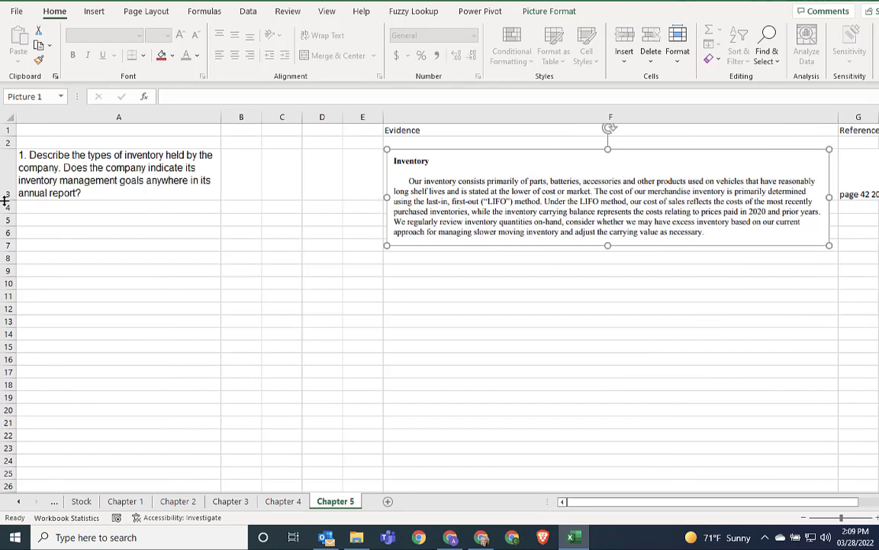
pyautogui.moveTo(6, 200); pyautogui.dragTo(3, 254)
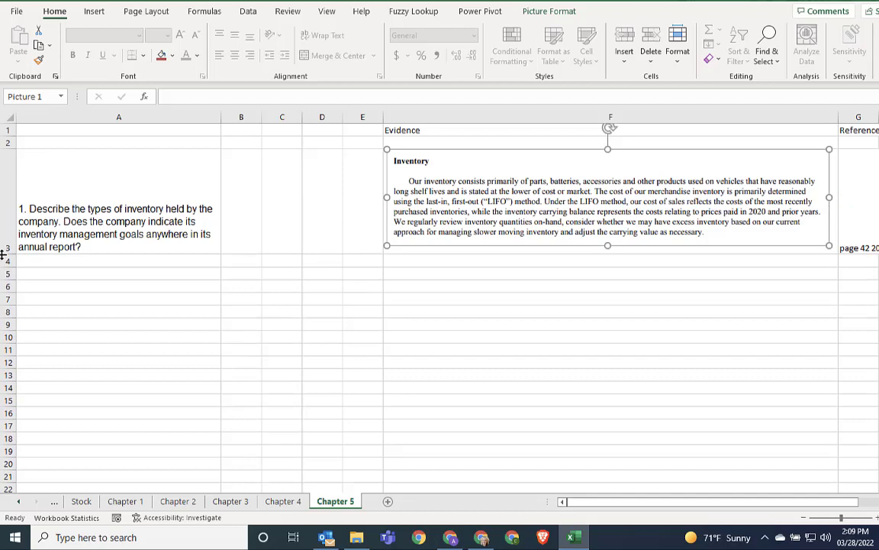
pyautogui.moveTo(494, 200); pyautogui.dragTo(494, 204)
pyautogui.click(440, 298)
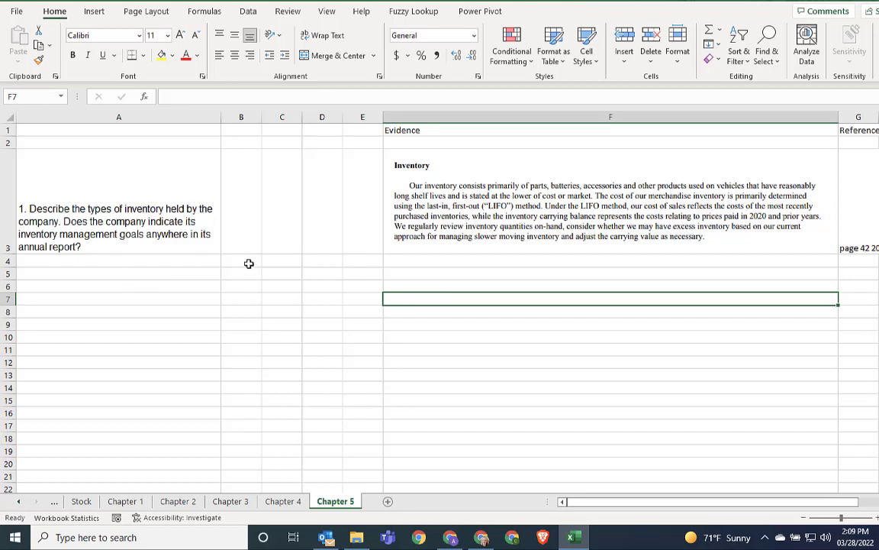
# Enter in cell B5 the answer "The inventory consists primarily of parts, batteries, accessories and other products used on vehicles.".
pyautogui.click(180, 273)
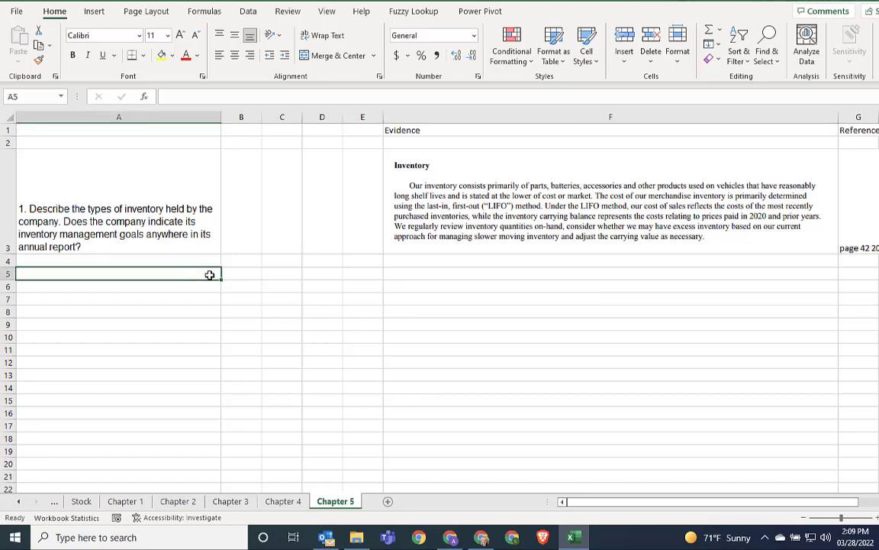
pyautogui.click(251, 276)
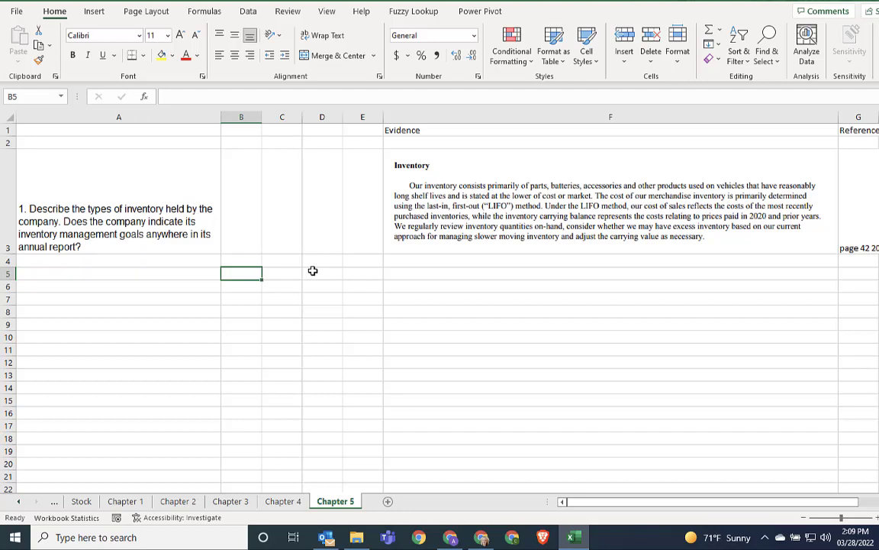
pyautogui.write('The inven')
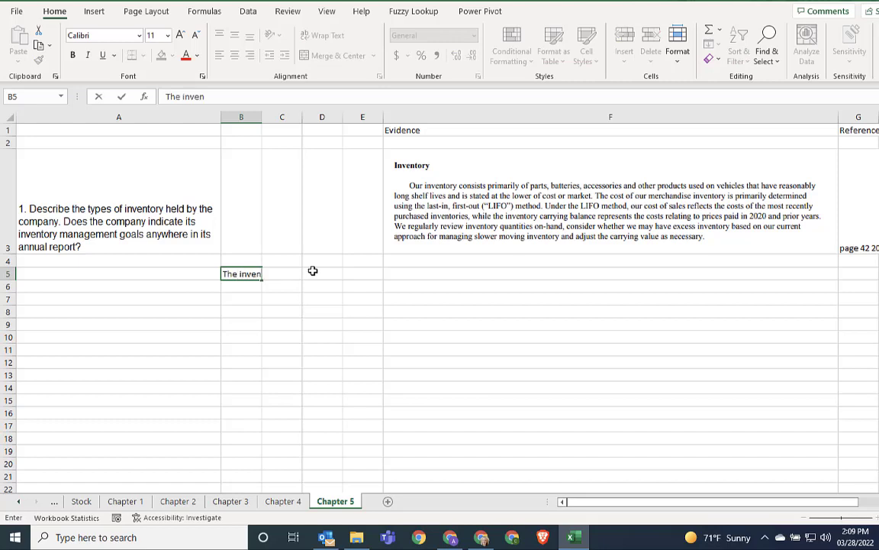
pyautogui.write('tory consis')
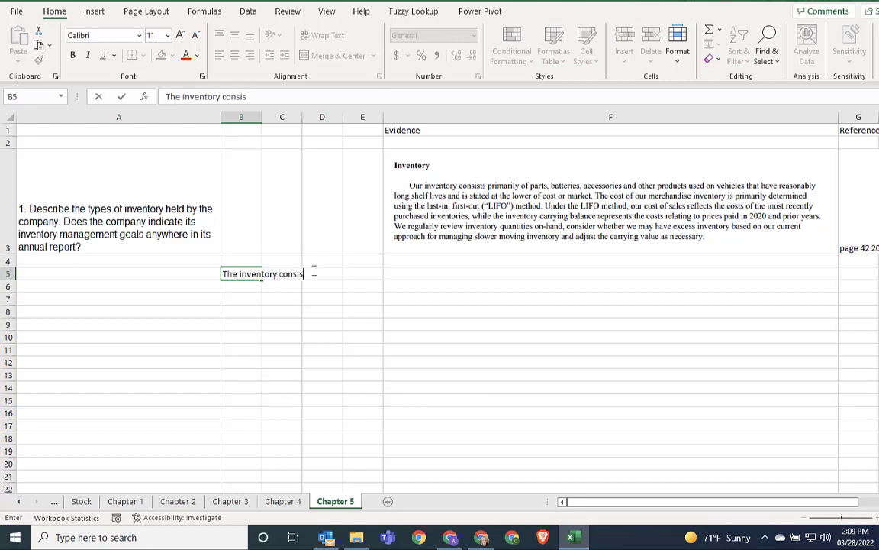
pyautogui.write('ts primarily of par')
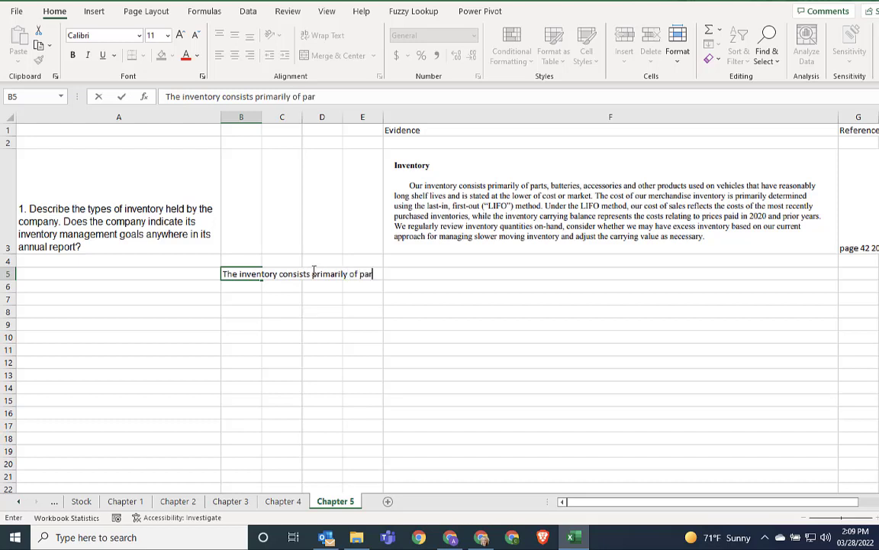
pyautogui.write('ts, batter')
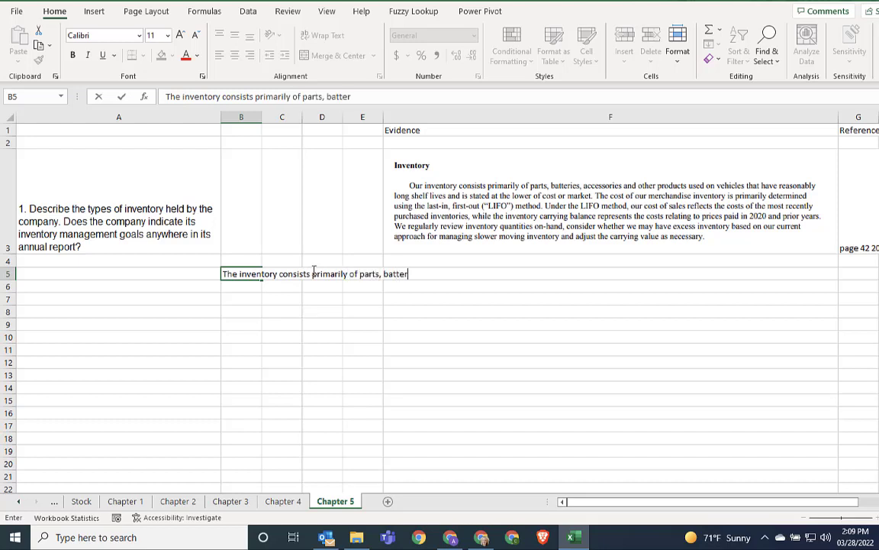
pyautogui.write('ies, accessorie')
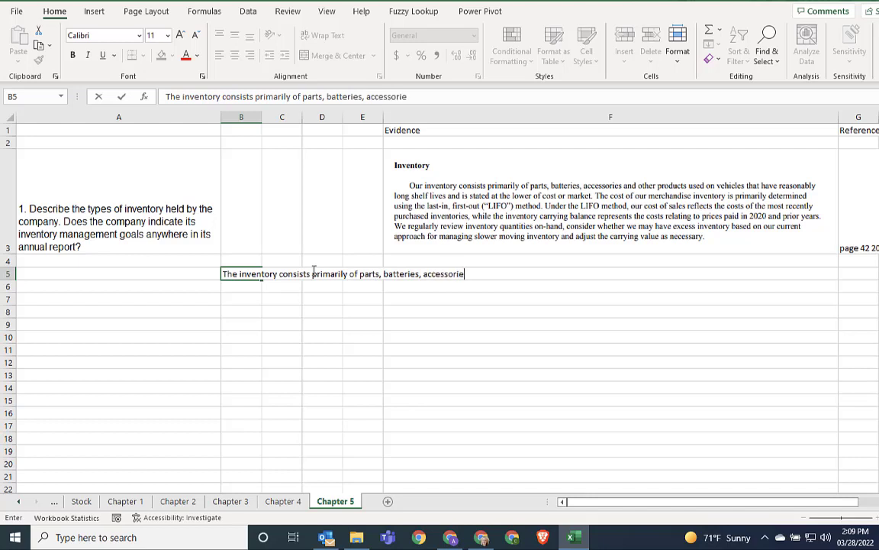
pyautogui.write('s and other')
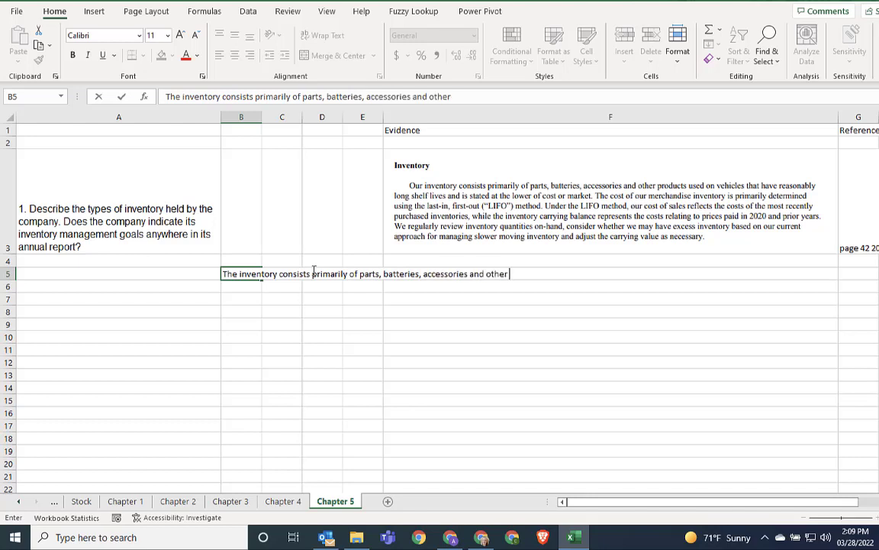
pyautogui.write(' products us')
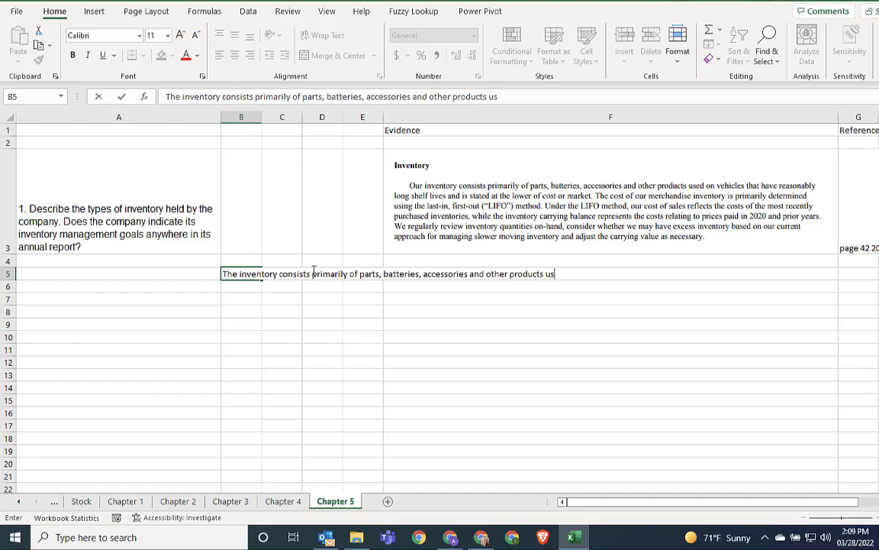
pyautogui.write('ed on vehicles.')
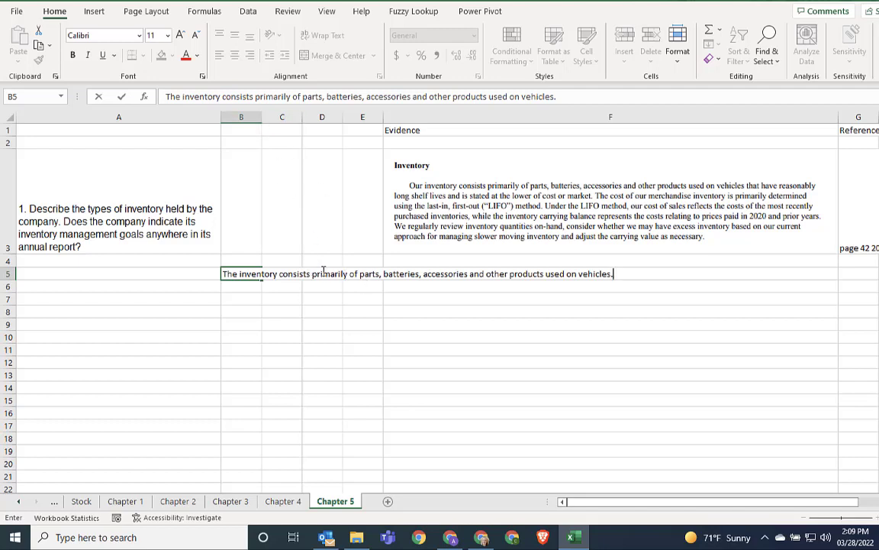
# Widen column B to about three times its default width and select the answer in cell B5.
pyautogui.click(241, 273)
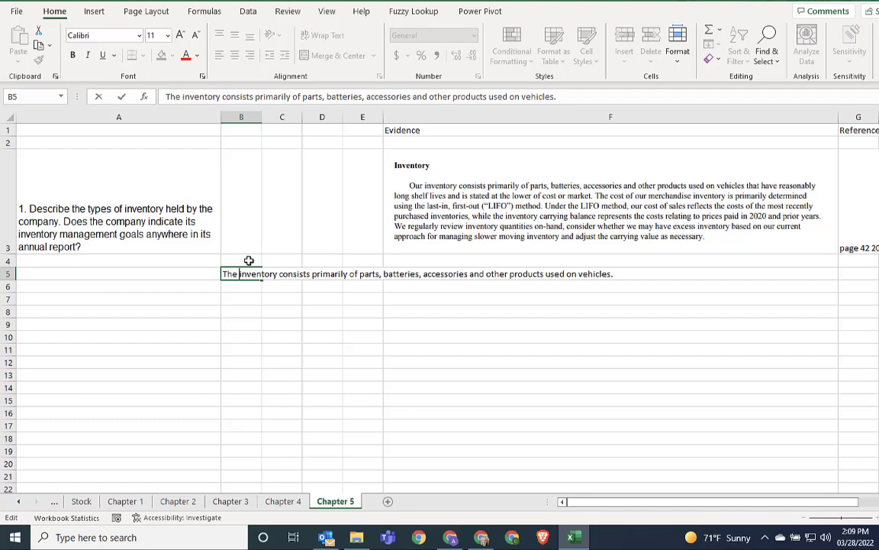
pyautogui.click(262, 116)
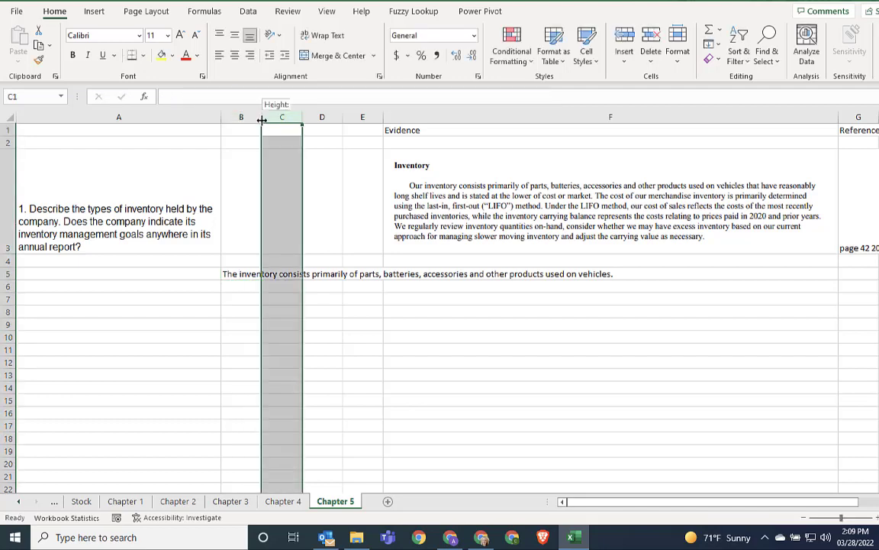
pyautogui.doubleClick(262, 116)
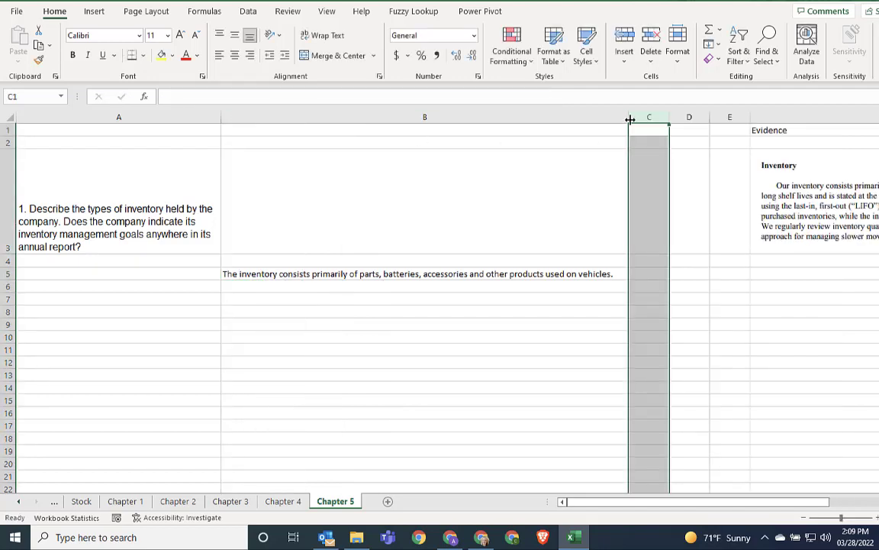
pyautogui.moveTo(629, 119); pyautogui.dragTo(341, 128)
pyautogui.click(316, 275)
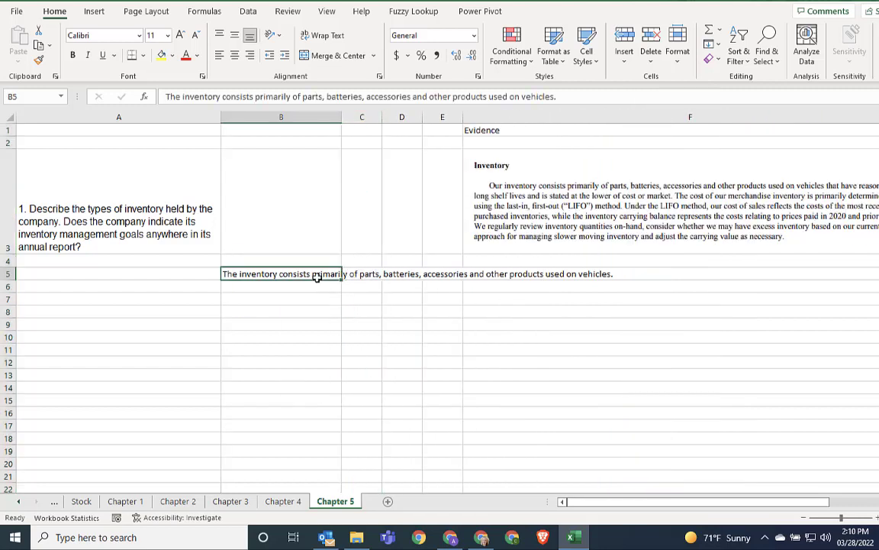
# Wrap the text of the inventory description answer in cell B5.
pyautogui.click(321, 35)
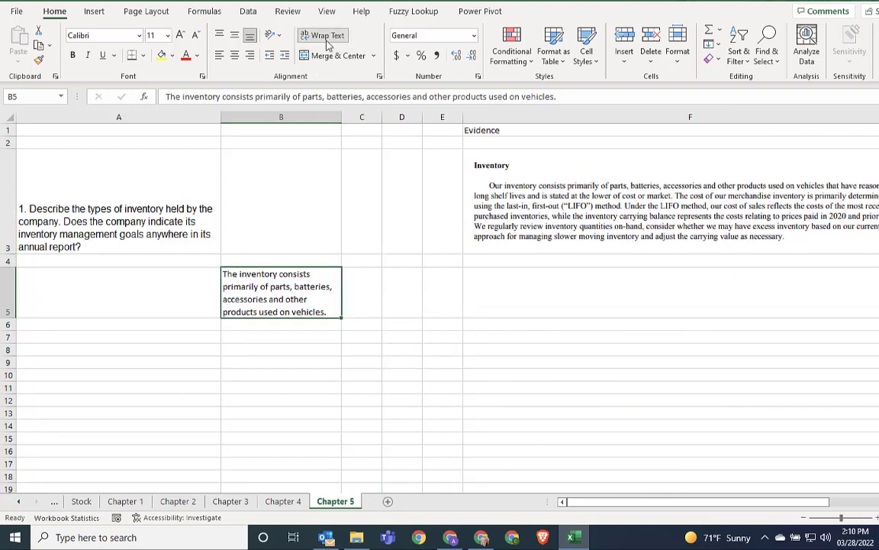
pyautogui.click(278, 402)
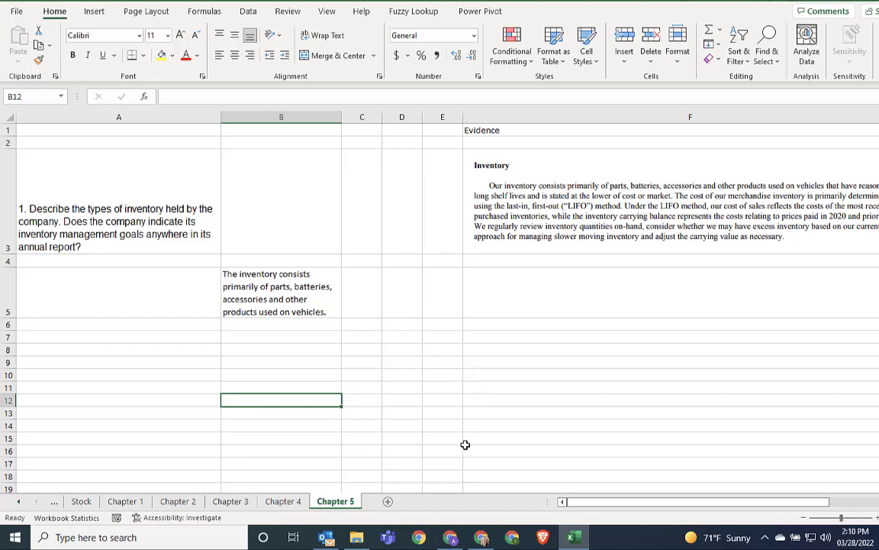
pyautogui.moveTo(587, 506)
pyautogui.mouseDown()
pyautogui.moveTo(599, 506)
pyautogui.moveTo(589, 506)
pyautogui.mouseUp()
# Enter in cell B7 "Yes, they have inventory management goals and they are stated in the evidence above." and wrap its text.
pyautogui.click(301, 337)
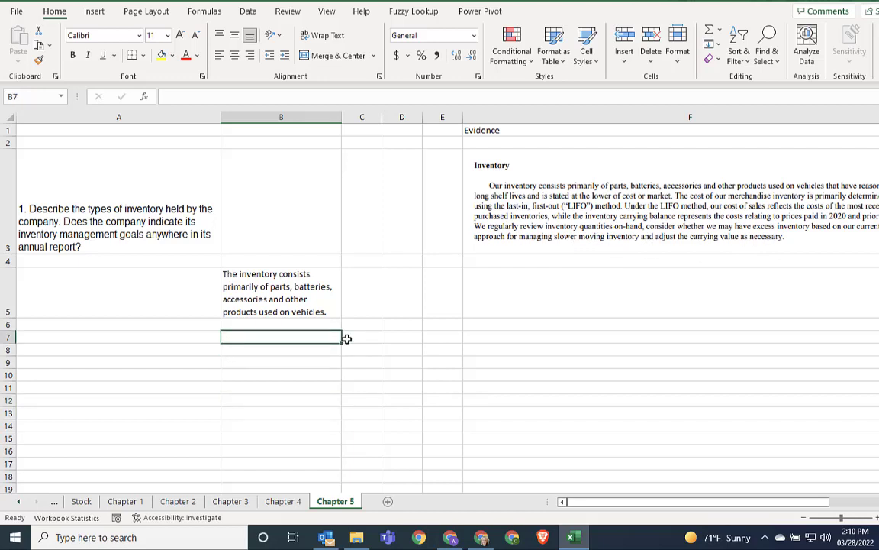
pyautogui.write('Yes, they ha')
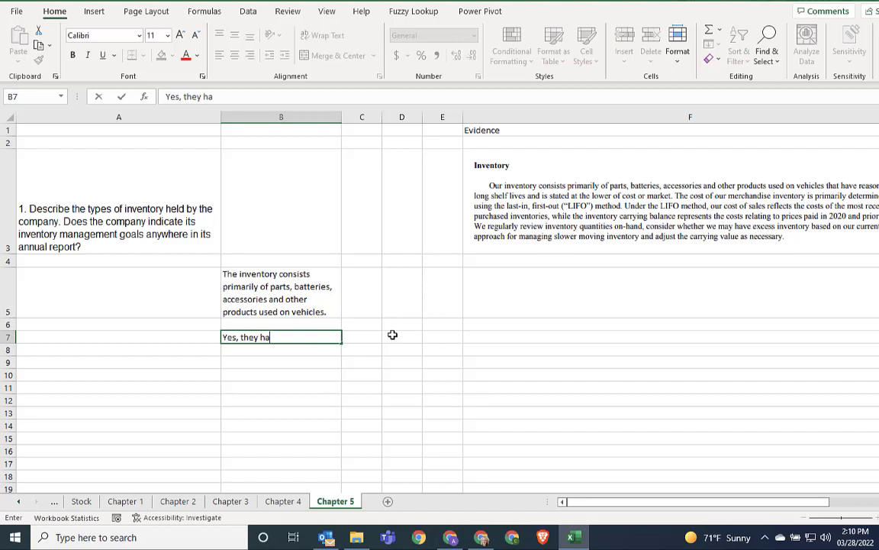
pyautogui.write('ve invenotyr')
pyautogui.press('BackSpace')
pyautogui.press('BackSpace')
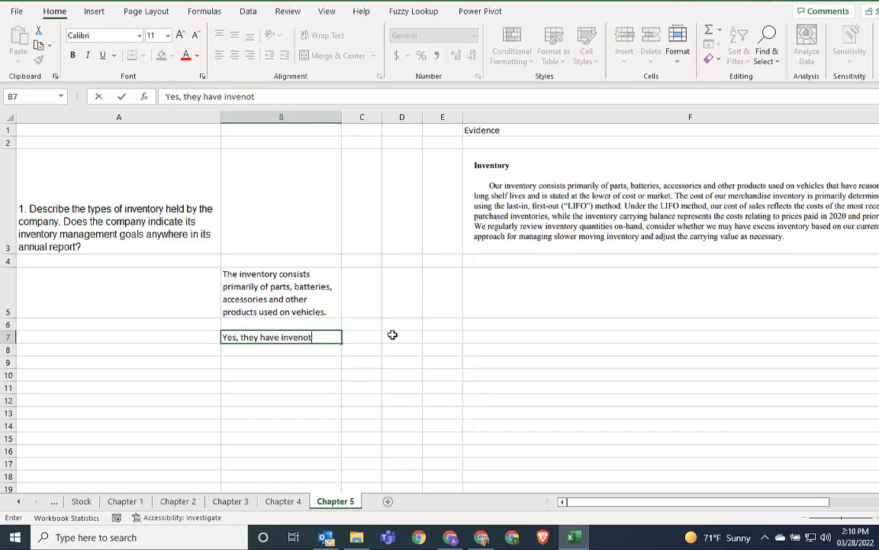
pyautogui.write('ory management')
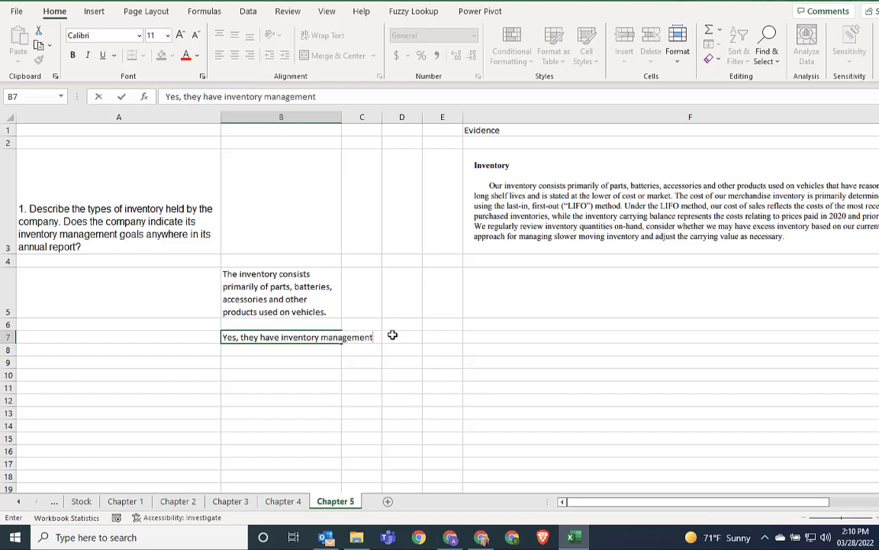
pyautogui.write(' goals and')
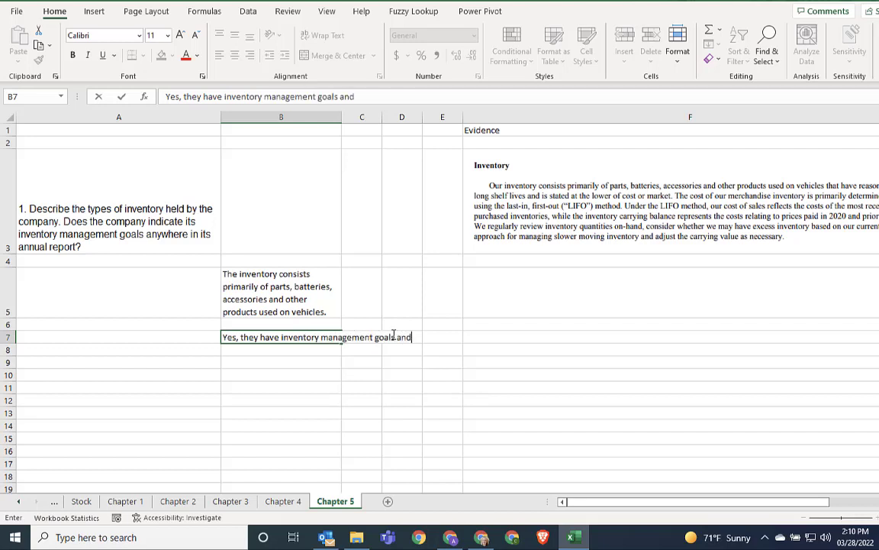
pyautogui.write(' they are stat')
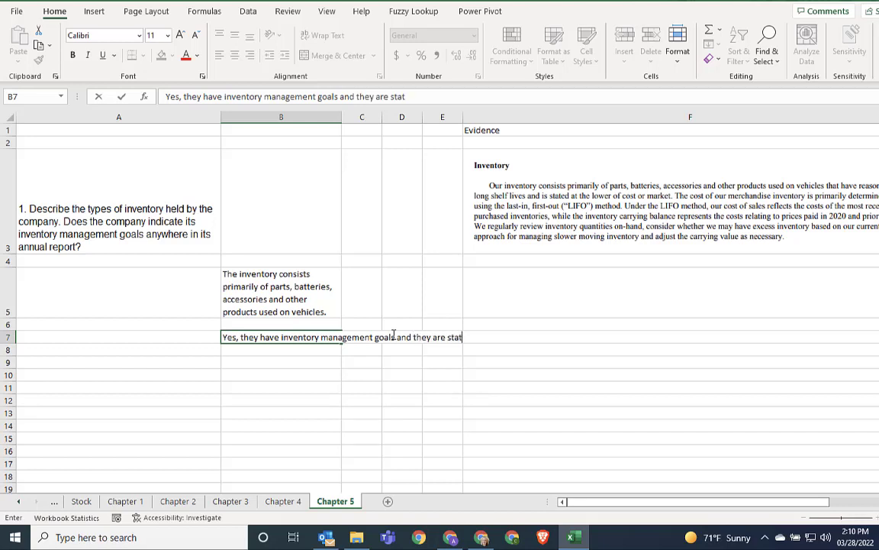
pyautogui.write('ed in the evidence')
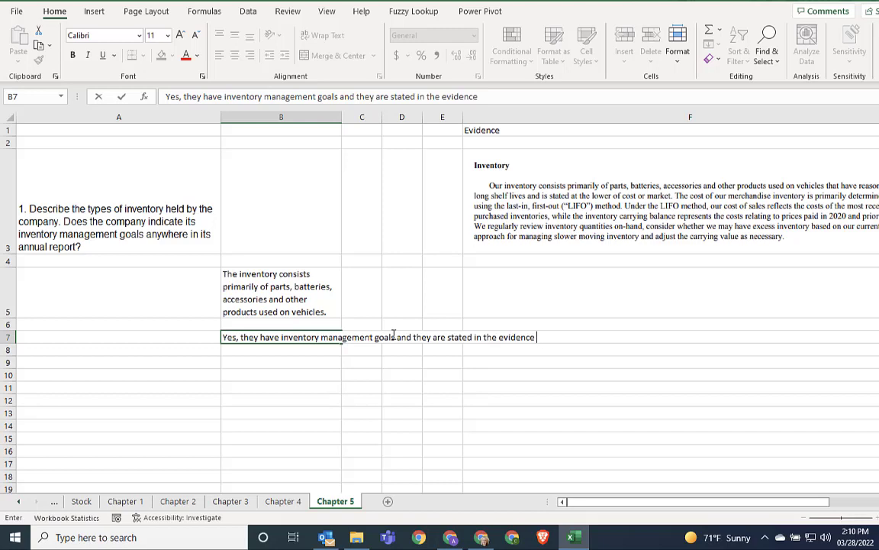
pyautogui.write(' above.')
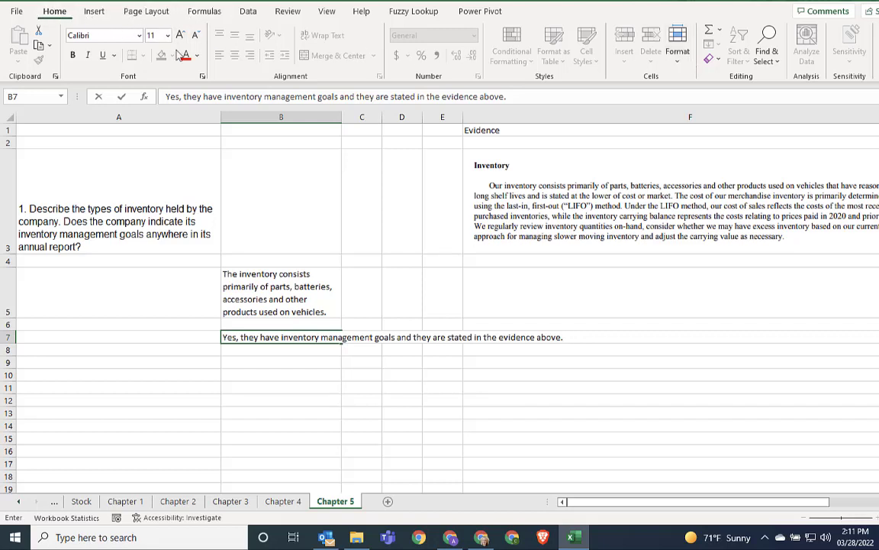
pyautogui.click(279, 374)
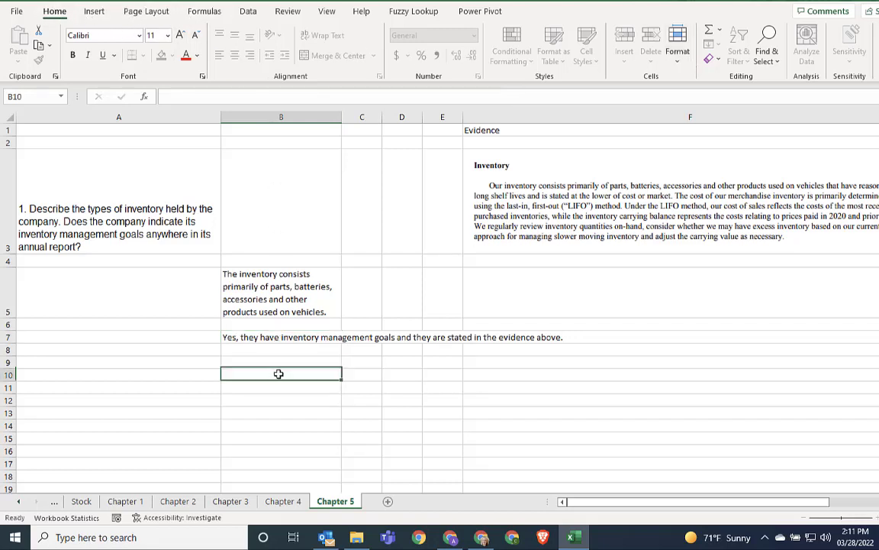
pyautogui.click(279, 336)
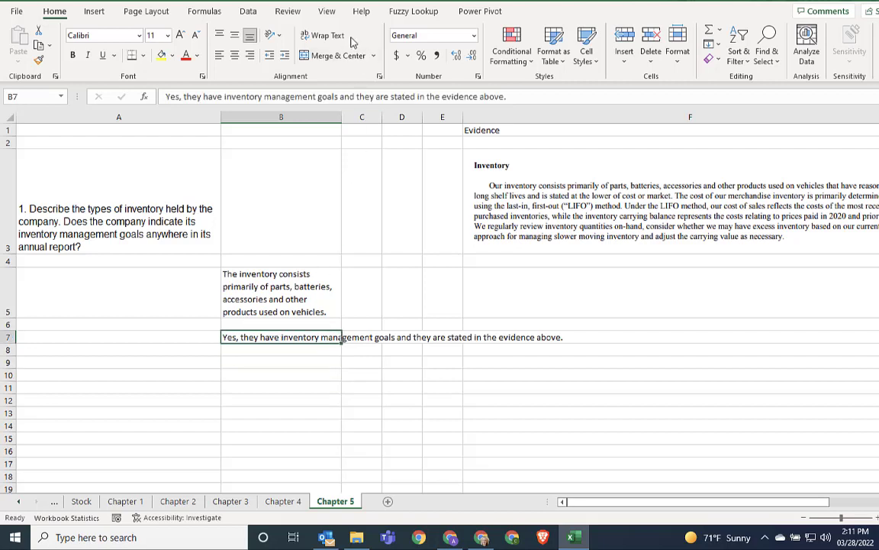
pyautogui.click(324, 36)
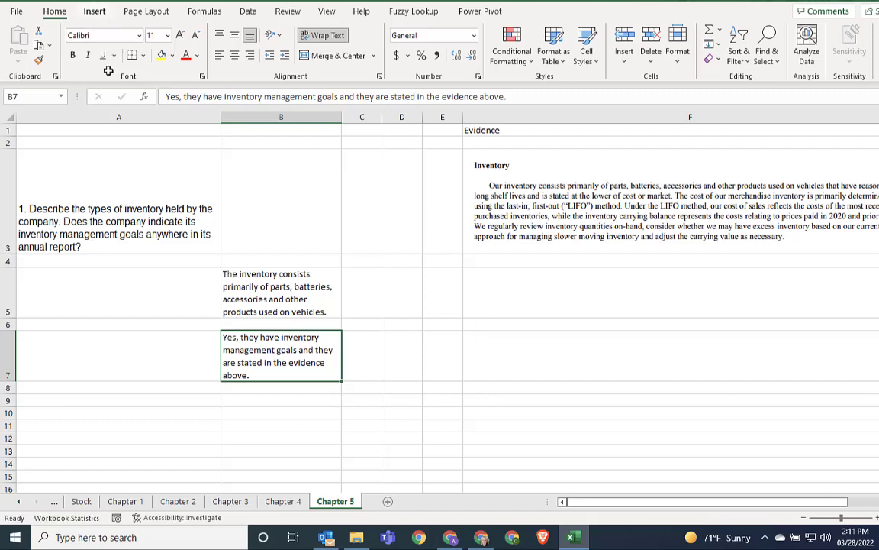
# Copy Chapter 5 question 2 about the inventory costing method from the project document in the browser and paste it into cell A9 in Excel.
pyautogui.click(482, 537)
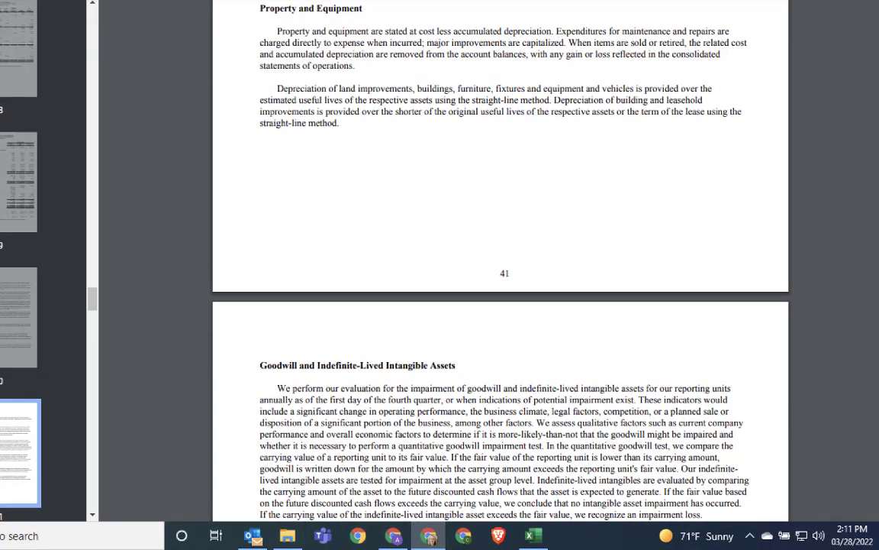
pyautogui.click(418, 542)
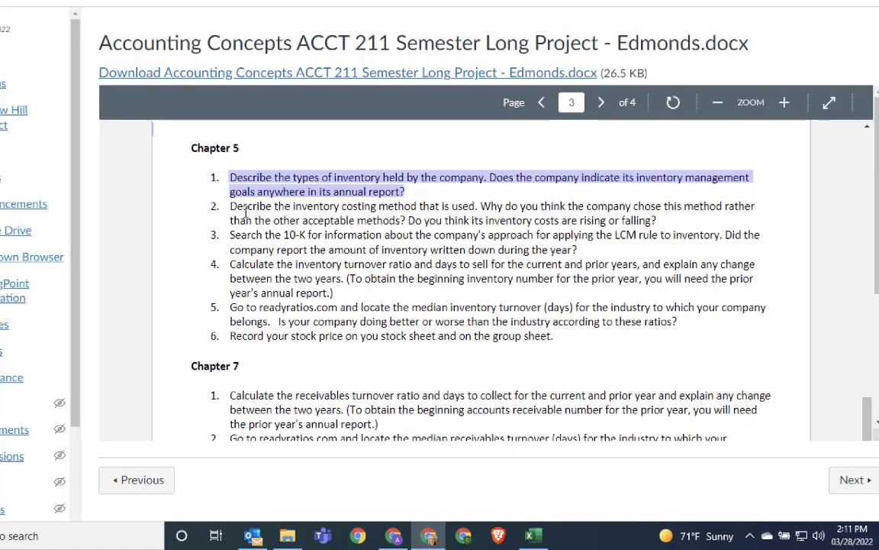
pyautogui.moveTo(232, 206); pyautogui.dragTo(674, 220)
pyautogui.press('super+c')
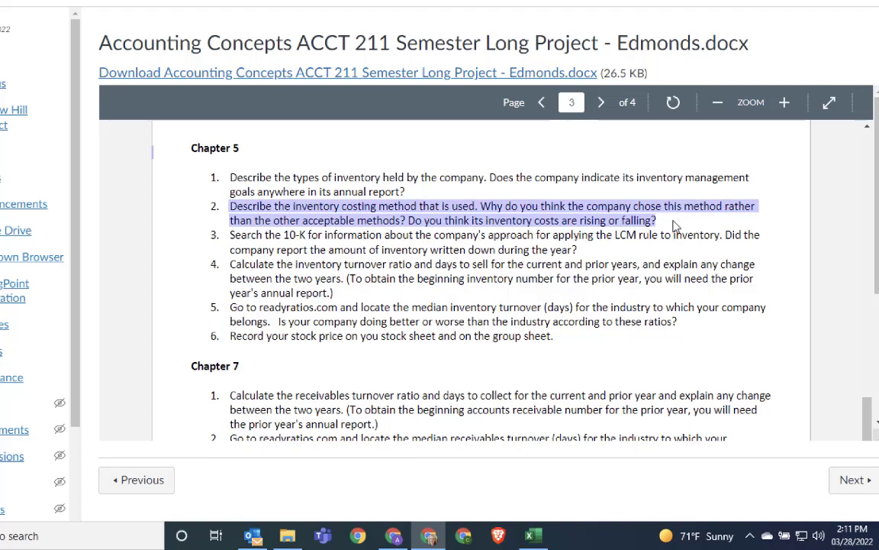
pyautogui.click(533, 536)
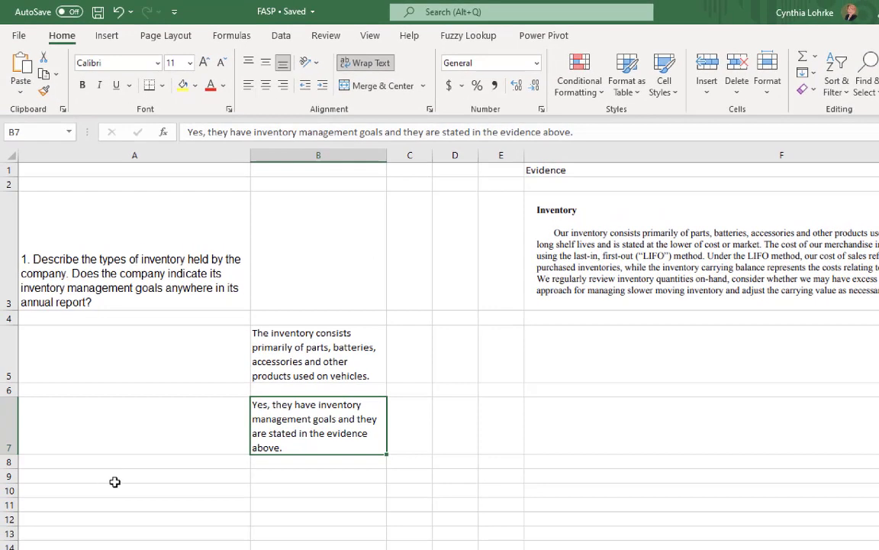
pyautogui.click(114, 481)
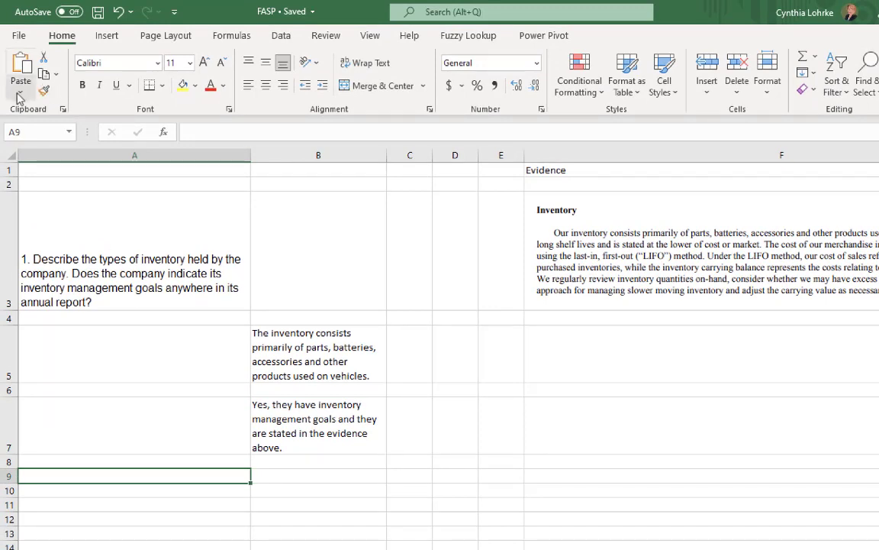
pyautogui.click(21, 64)
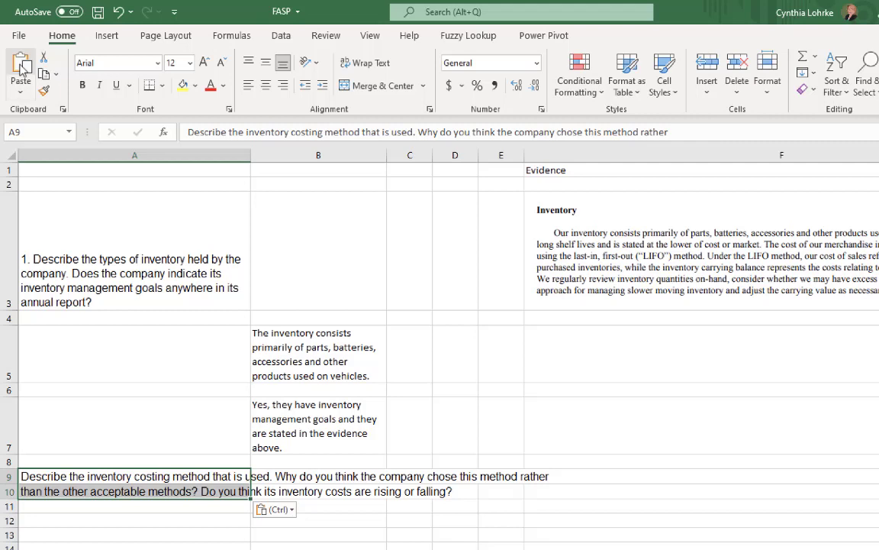
# Move the second line of question 2 from cell A10 to the end of the text in A9.
pyautogui.click(95, 494)
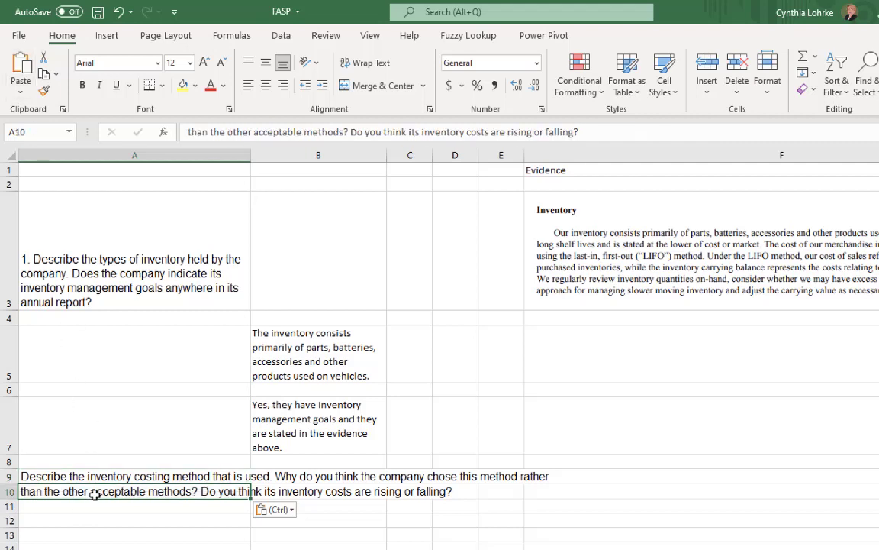
pyautogui.tripleClick(249, 130)
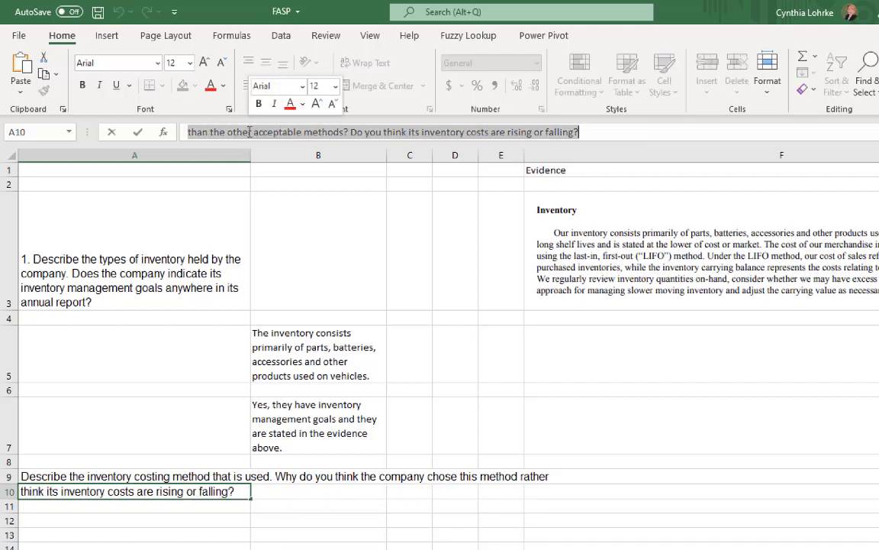
pyautogui.press('BackSpace')
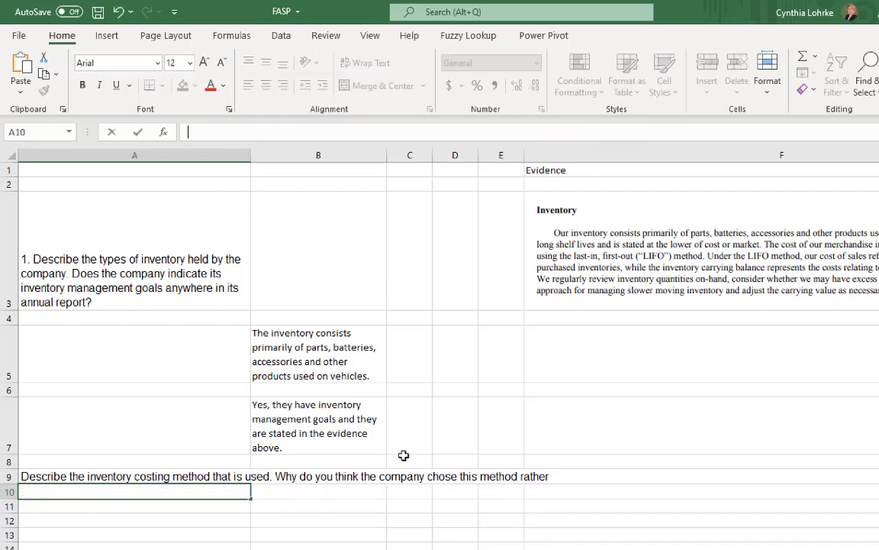
pyautogui.click(420, 475)
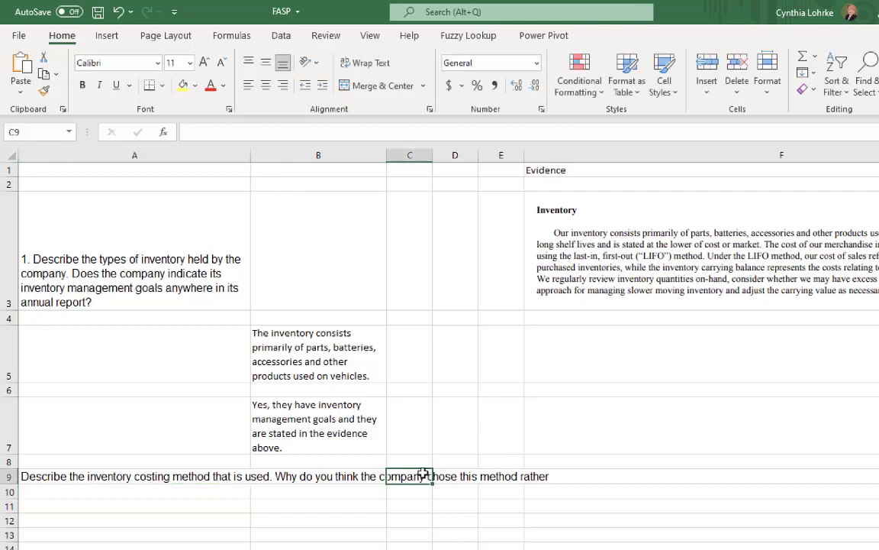
pyautogui.click(78, 475)
pyautogui.click(697, 127)
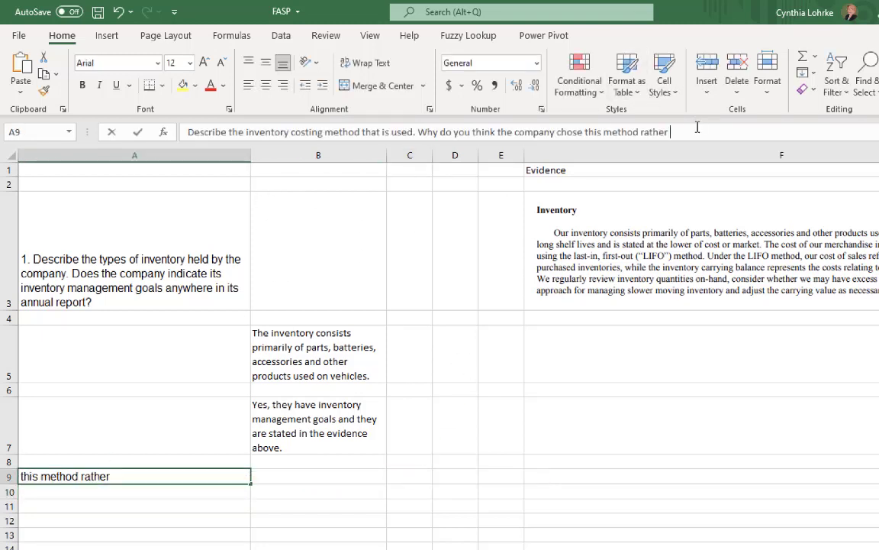
pyautogui.hotkey('ctrl', 'v')
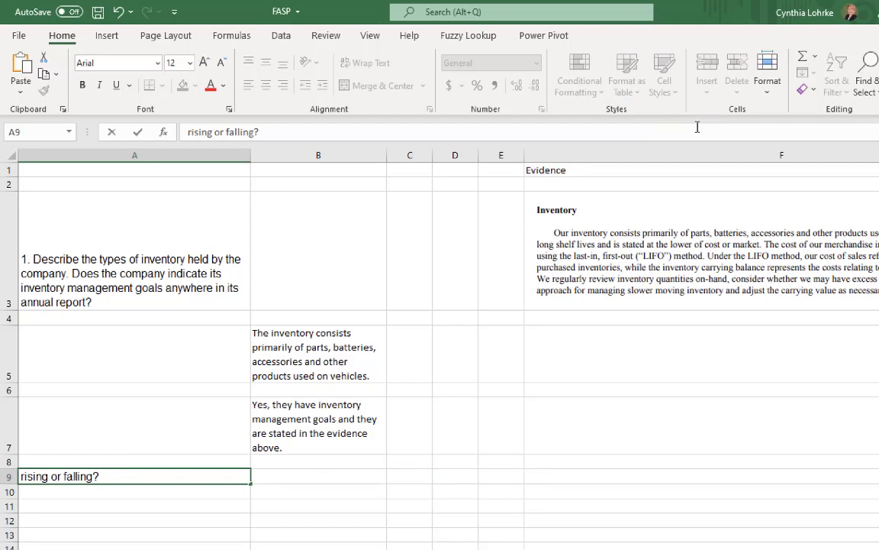
pyautogui.press('Return')
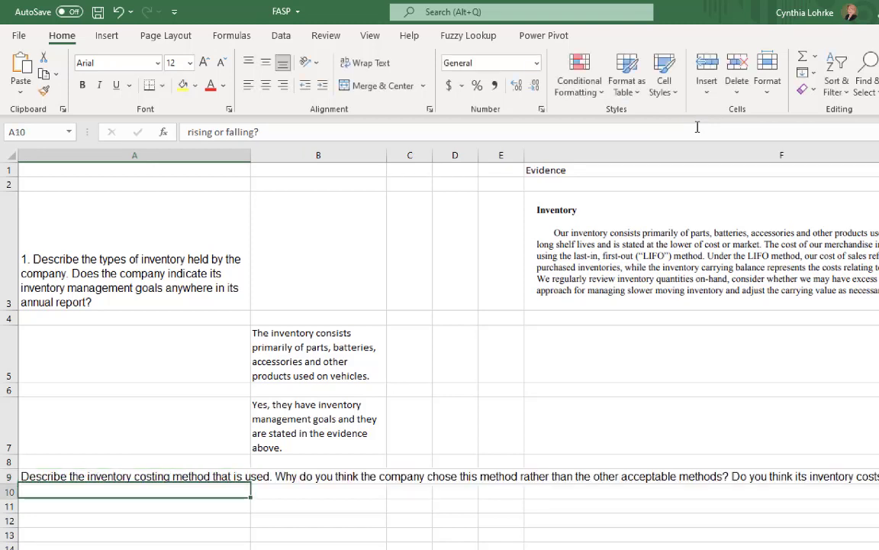
# Wrap the text of the inventory costing method question in cell A9.
pyautogui.click(224, 475)
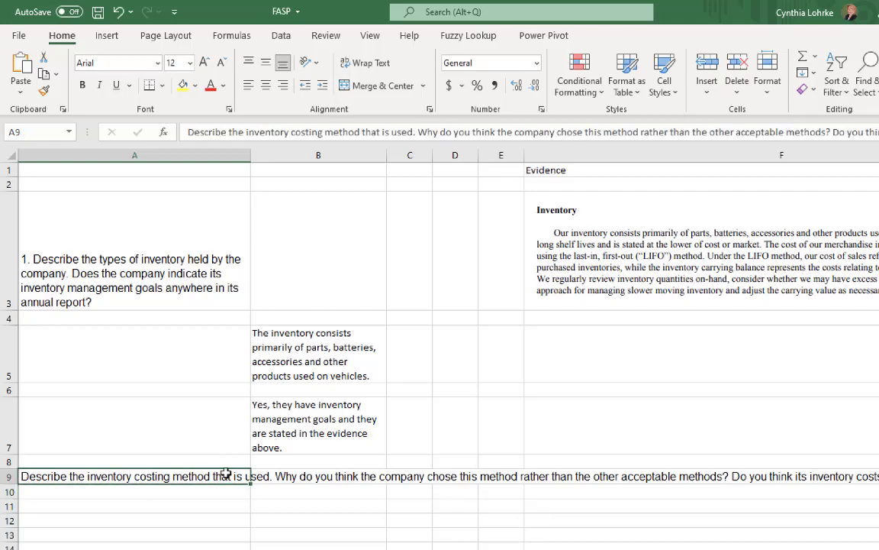
pyautogui.click(363, 65)
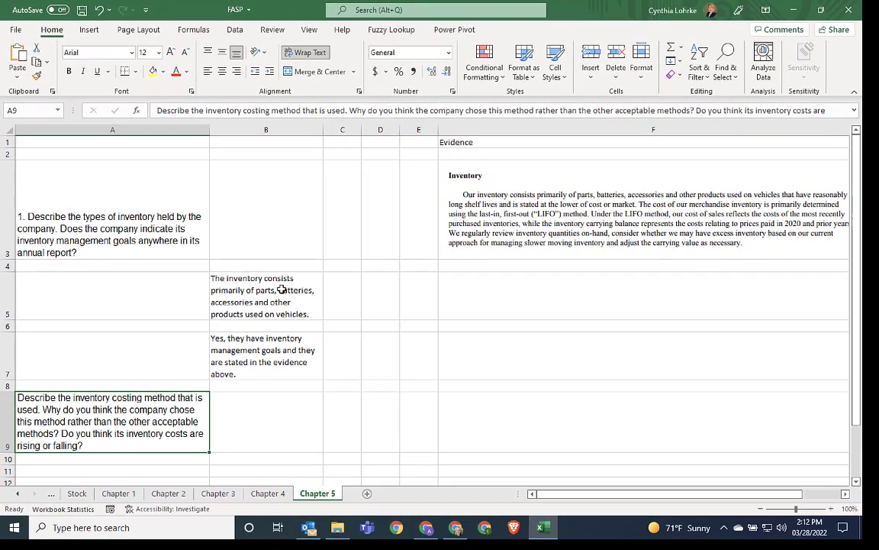
pyautogui.scroll(-2, 338, 345)
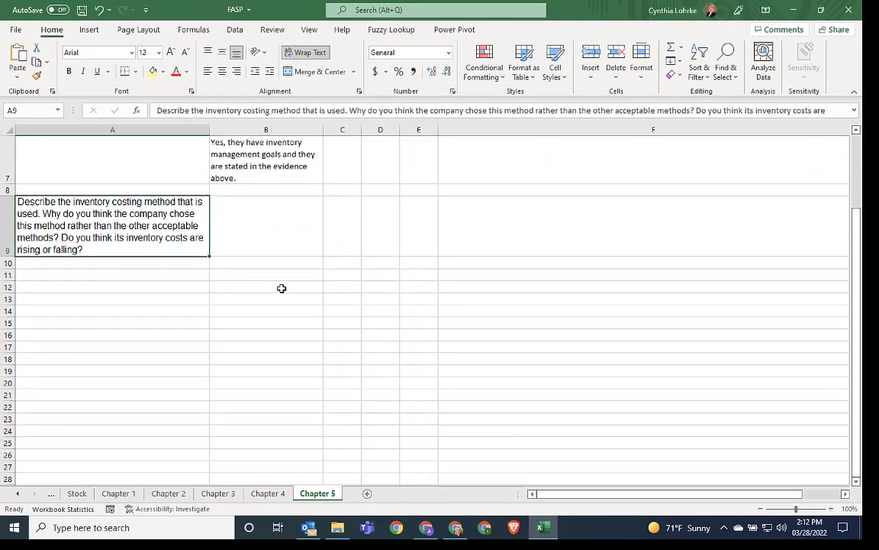
pyautogui.scroll(2, 282, 287)
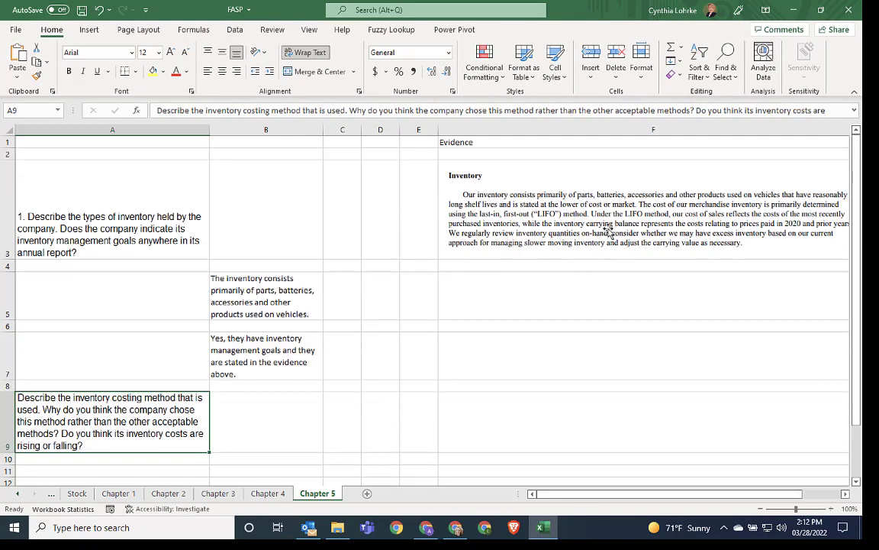
# Enter LIFO in cell B10 as the inventory costing method answer.
pyautogui.moveTo(570, 495); pyautogui.dragTo(572, 497)
pyautogui.click(261, 462)
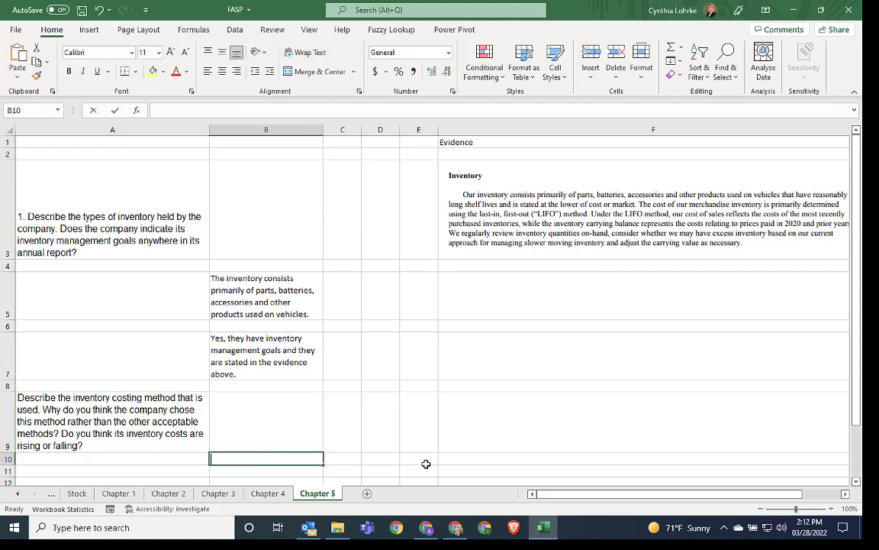
pyautogui.write('Li')
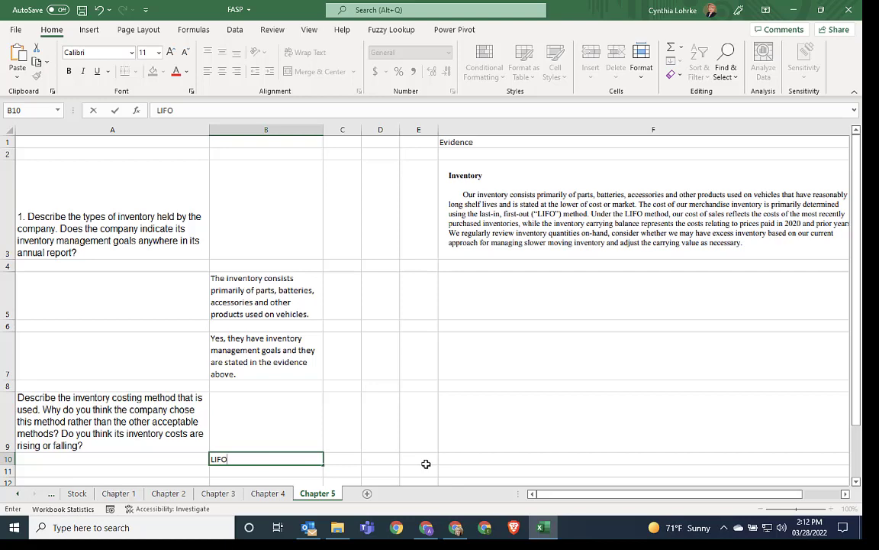
# Enter "see above evidence" in cell F10 as the evidence note for the LIFO answer.
pyautogui.press('Right')
pyautogui.press('Right')
pyautogui.press('Right')
pyautogui.press('Right')
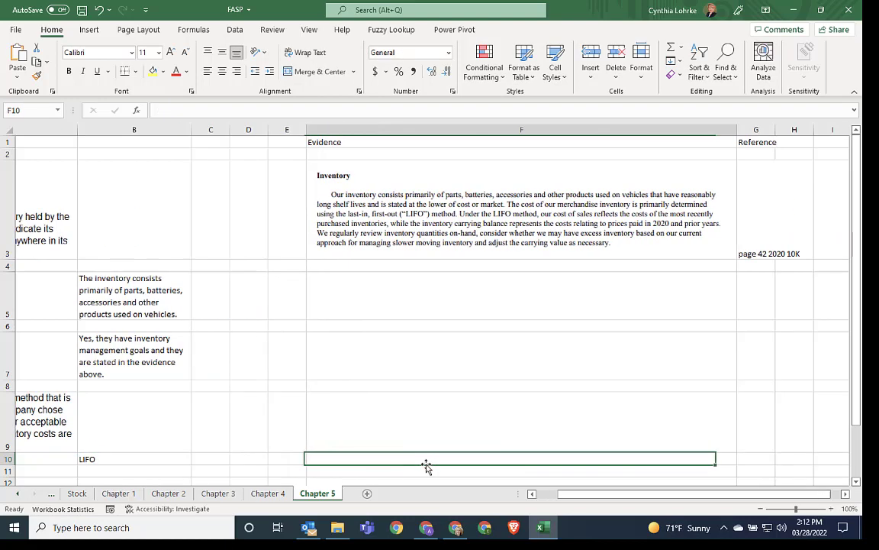
pyautogui.write('see ab')
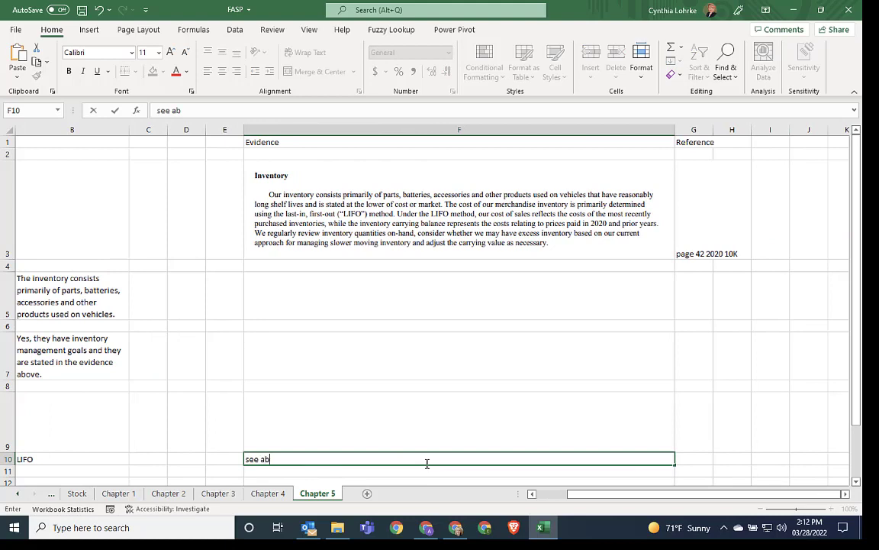
pyautogui.write('ove paragr')
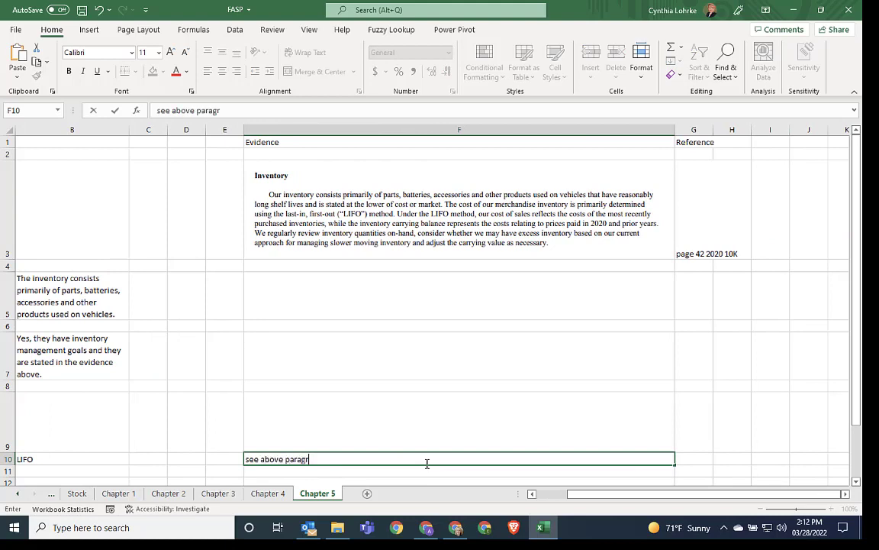
pyautogui.press('BackSpace')
pyautogui.press('BackSpace')
pyautogui.press('BackSpace')
pyautogui.press('BackSpace')
pyautogui.write('evidence')
# Enter "see above evidence - cell F3" in cell F7 as the evidence note for the inventory management goals answer.
pyautogui.click(350, 363)
pyautogui.write('see')
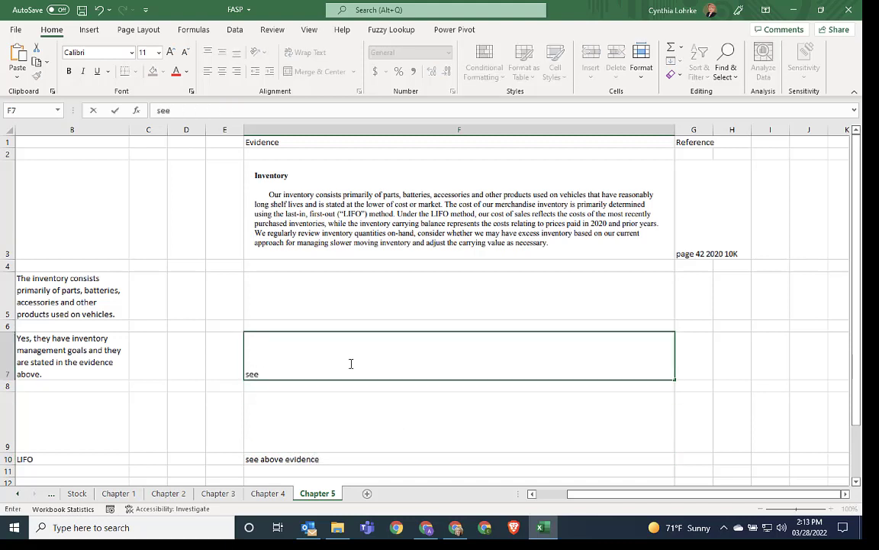
pyautogui.write(' above evidence')
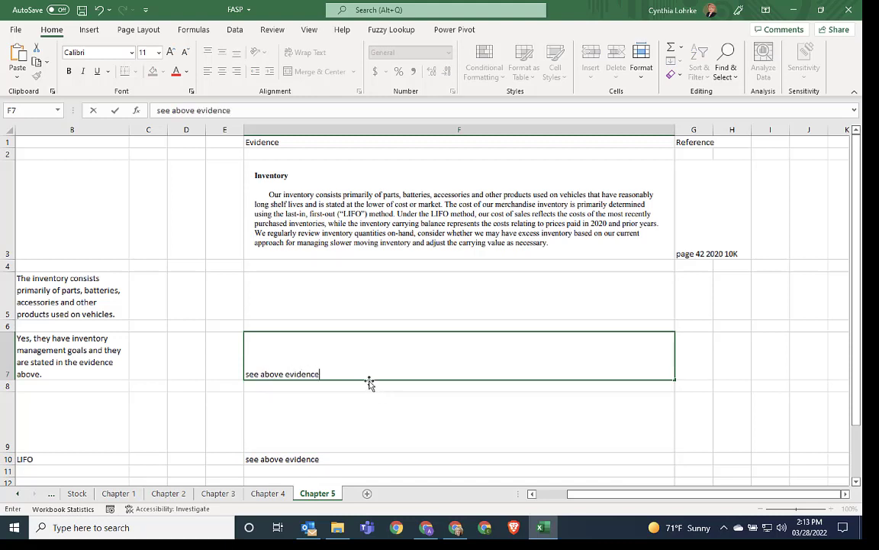
pyautogui.write(' - A')
pyautogui.write('ell F3')
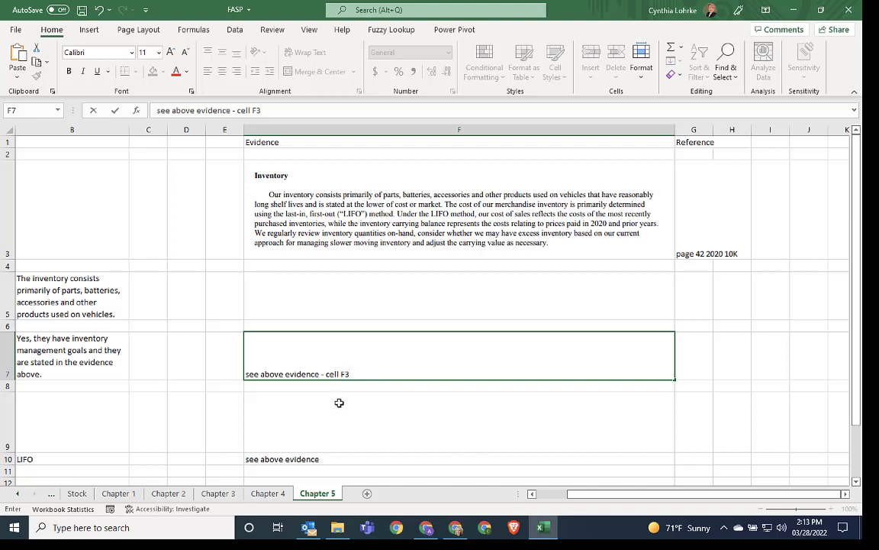
# Add " - cell F3" to the end of the evidence note in cell F10.
pyautogui.click(338, 459)
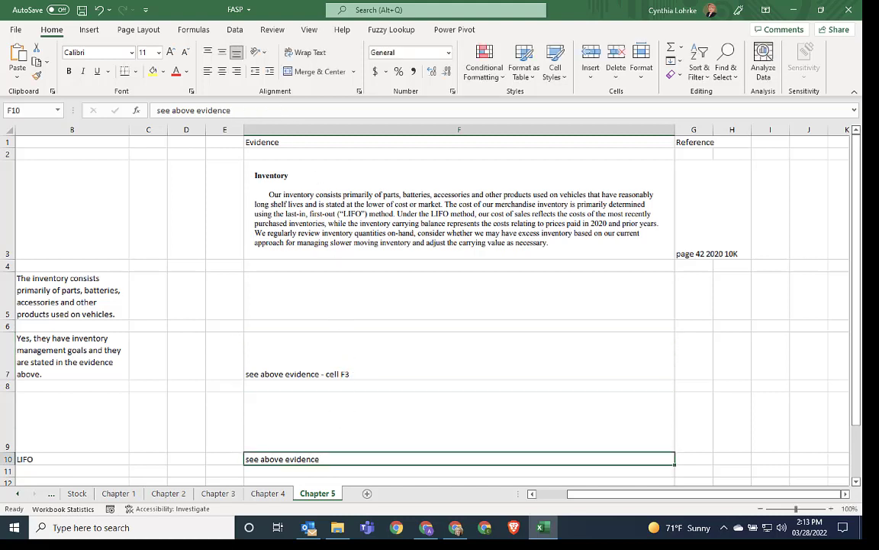
pyautogui.click(262, 111)
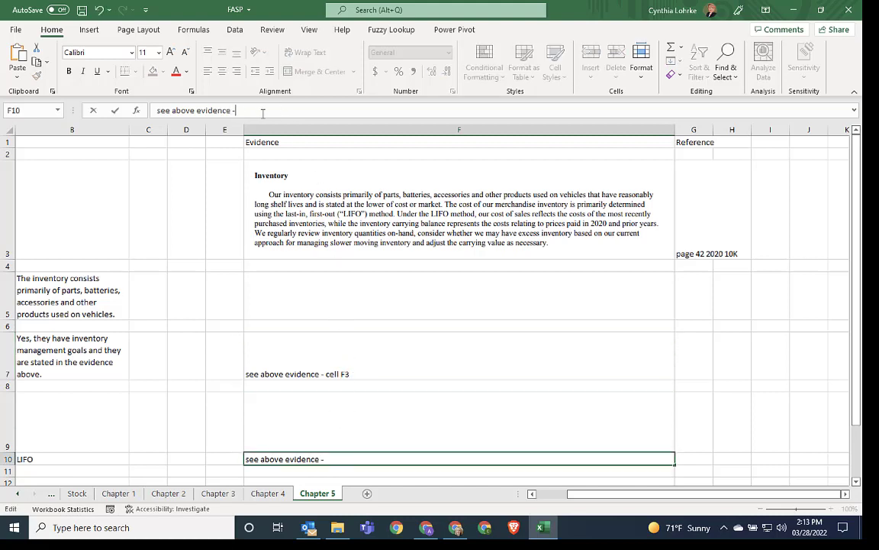
pyautogui.write('- cell F3')
pyautogui.press('Return')
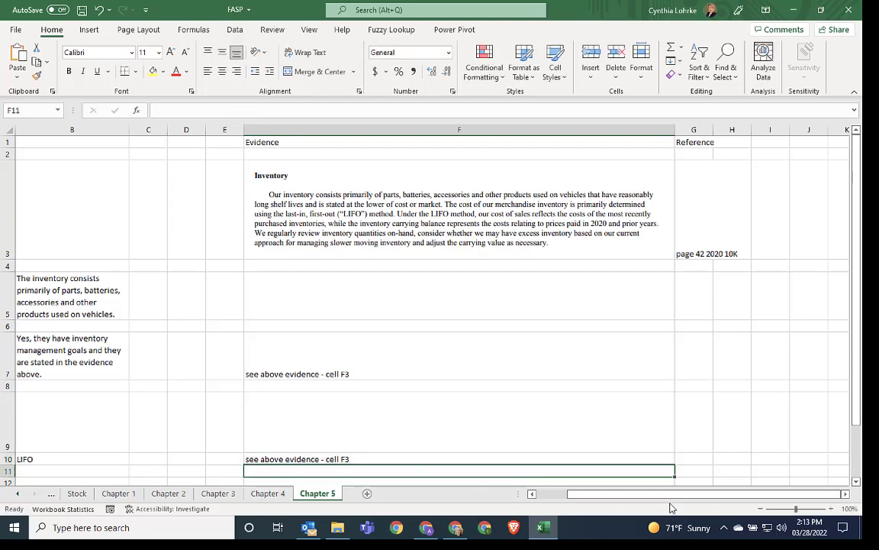
# Enter "Inventory costs are rising, especially due to the COVID pandemic and supply chain issues." in cell B12 and wrap its text.
pyautogui.moveTo(663, 496); pyautogui.dragTo(574, 502)
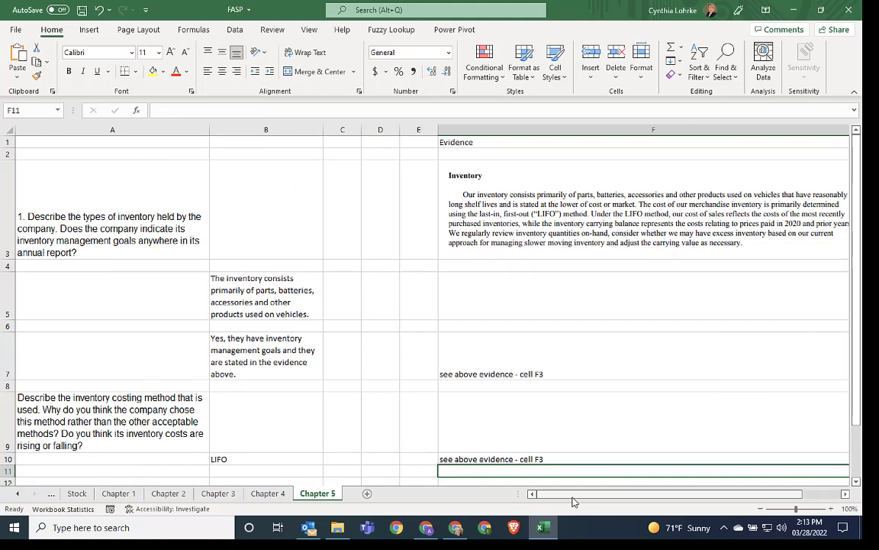
pyautogui.scroll(-1, 533, 431)
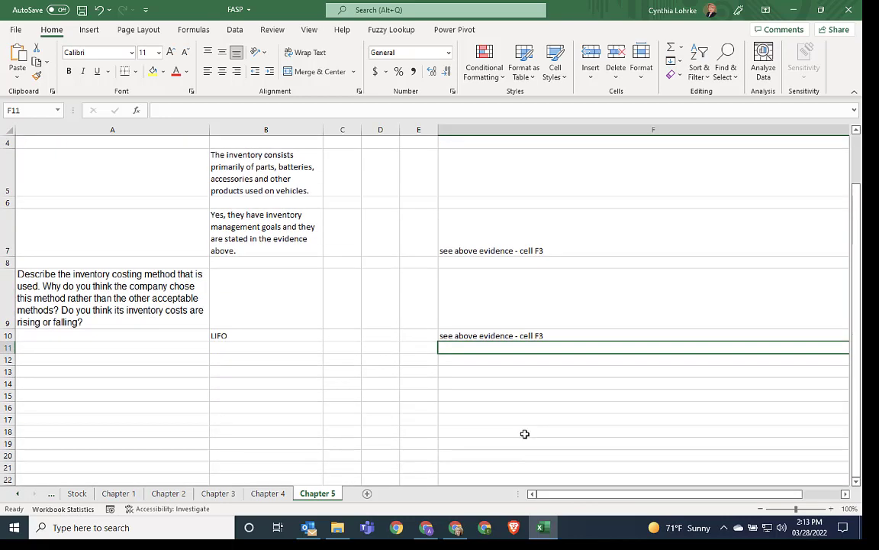
pyautogui.click(280, 363)
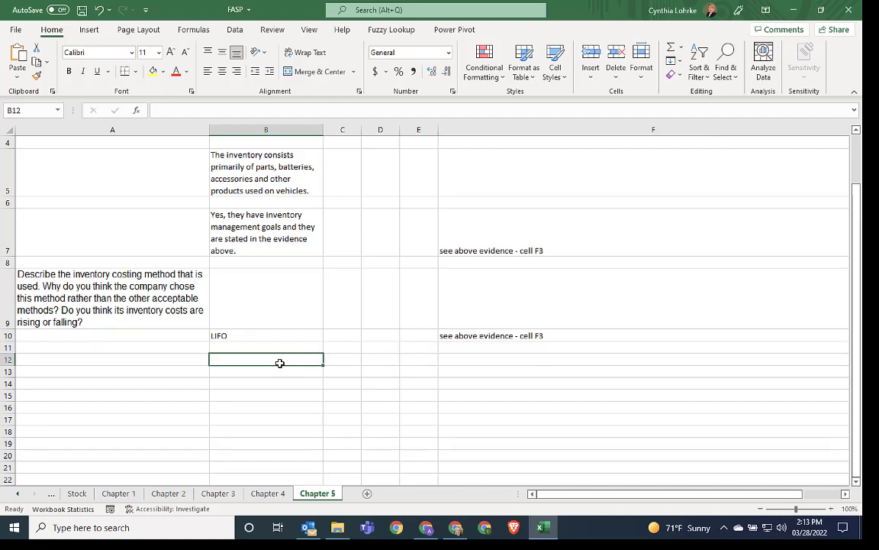
pyautogui.write('Inv')
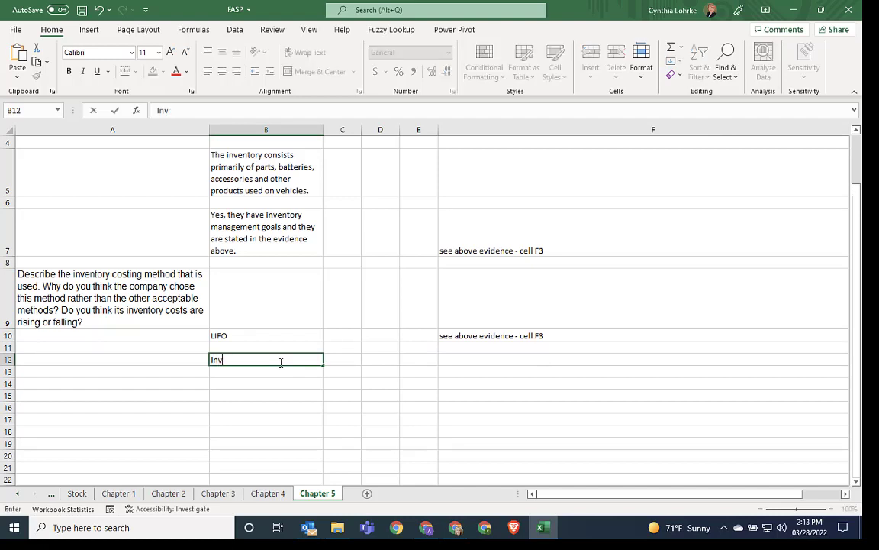
pyautogui.write('entory cost')
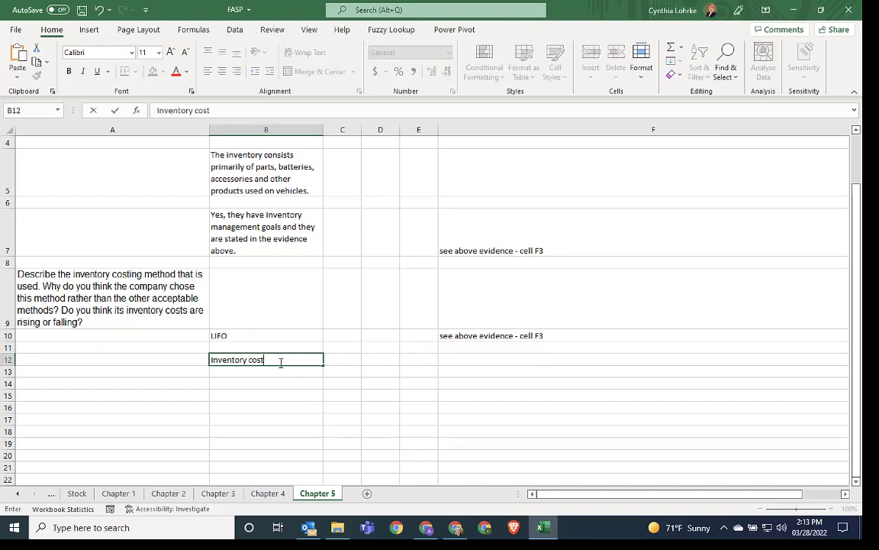
pyautogui.write('s are r')
pyautogui.write('ising')
pyautogui.write(', espc')
pyautogui.write('ially ')
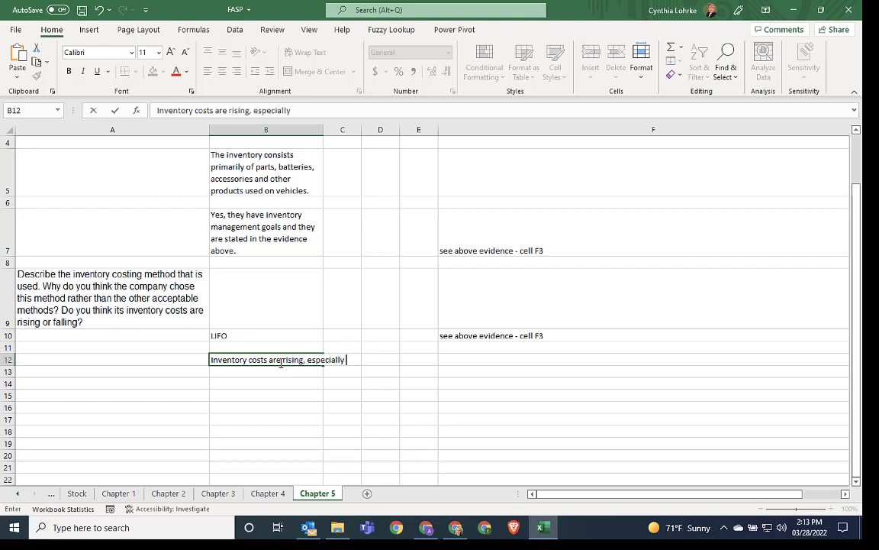
pyautogui.write('due to the C')
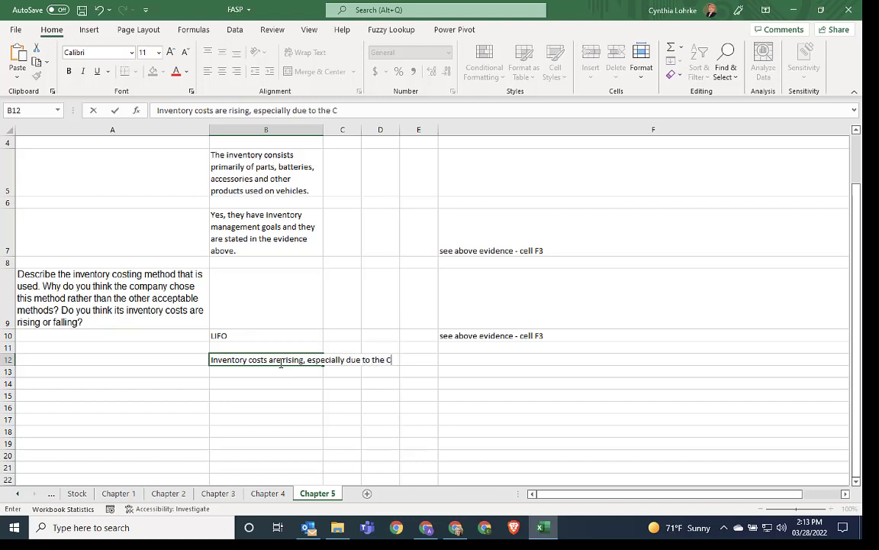
pyautogui.write('OVID pandemi ')
pyautogui.write(' and ')
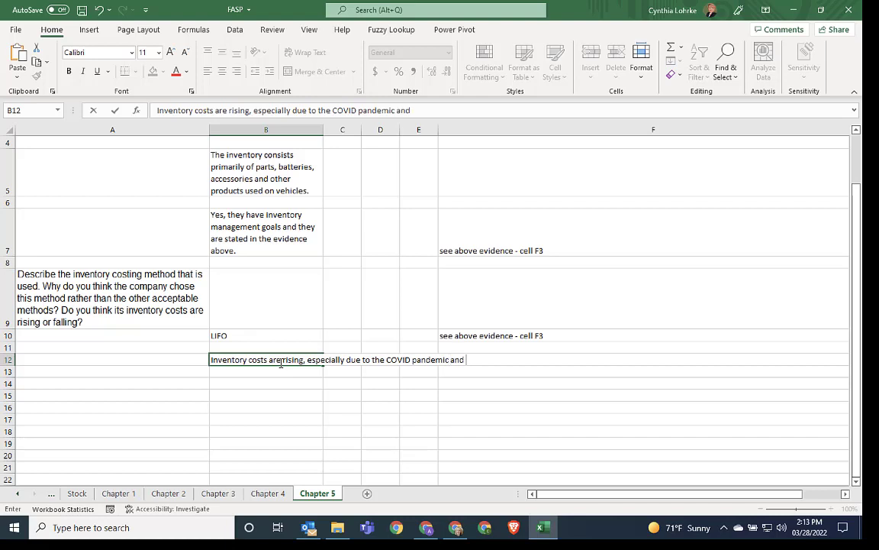
pyautogui.write('dupply chain issues.')
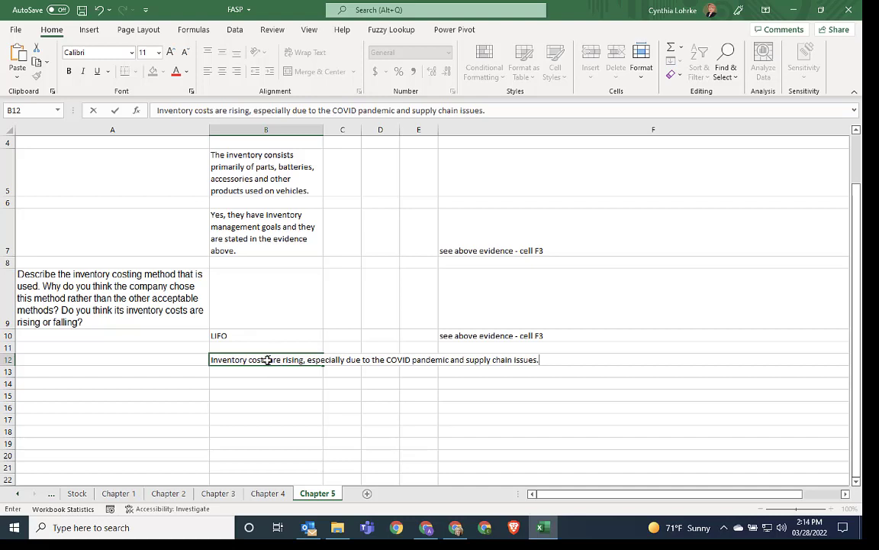
pyautogui.press('Return')
pyautogui.click(284, 360)
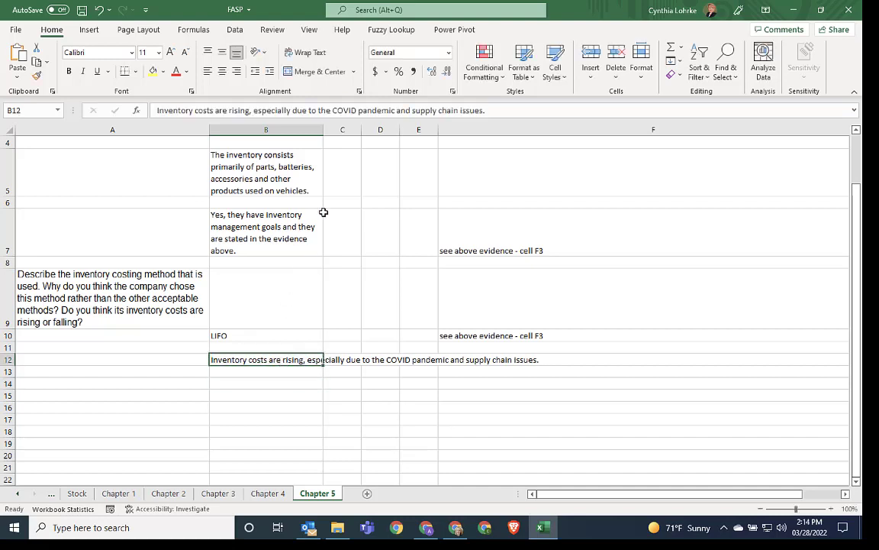
pyautogui.click(306, 52)
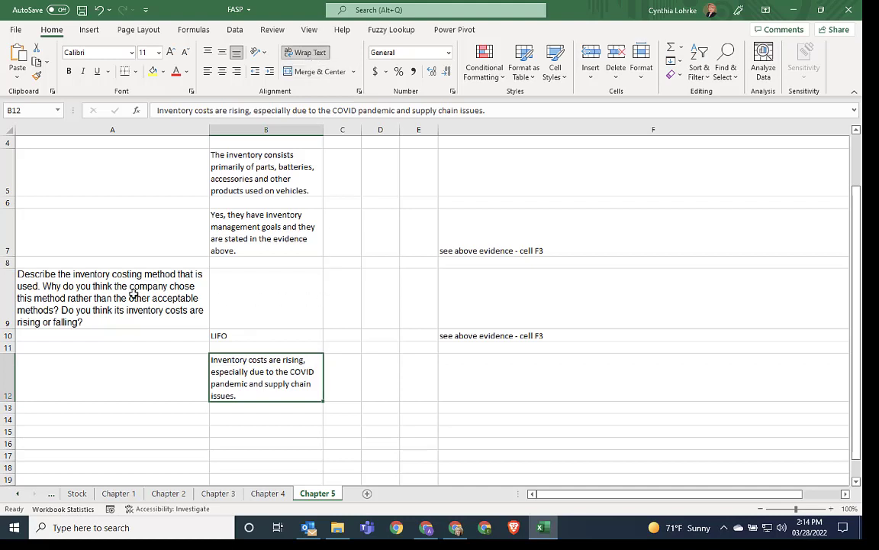
# Add the number "2. " in front of the inventory costing method question in cell A9.
pyautogui.click(136, 281)
pyautogui.click(157, 110)
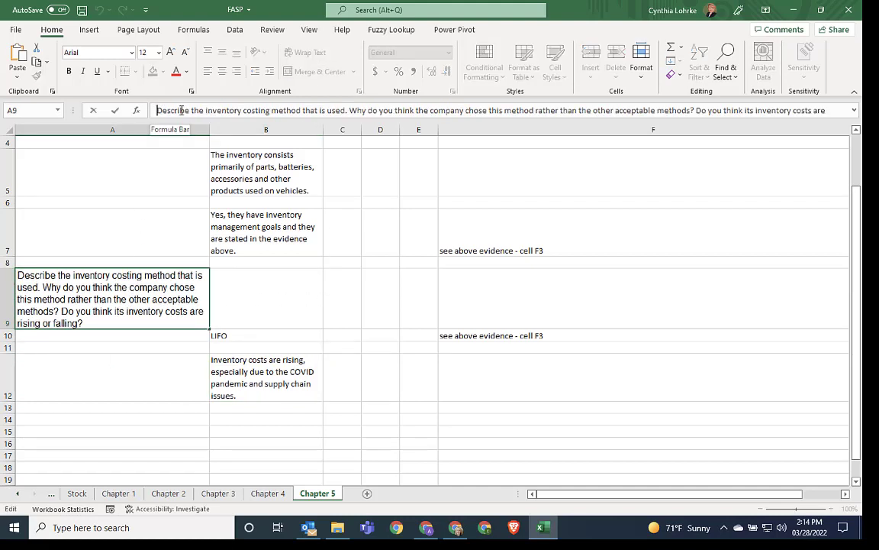
pyautogui.write('2.')
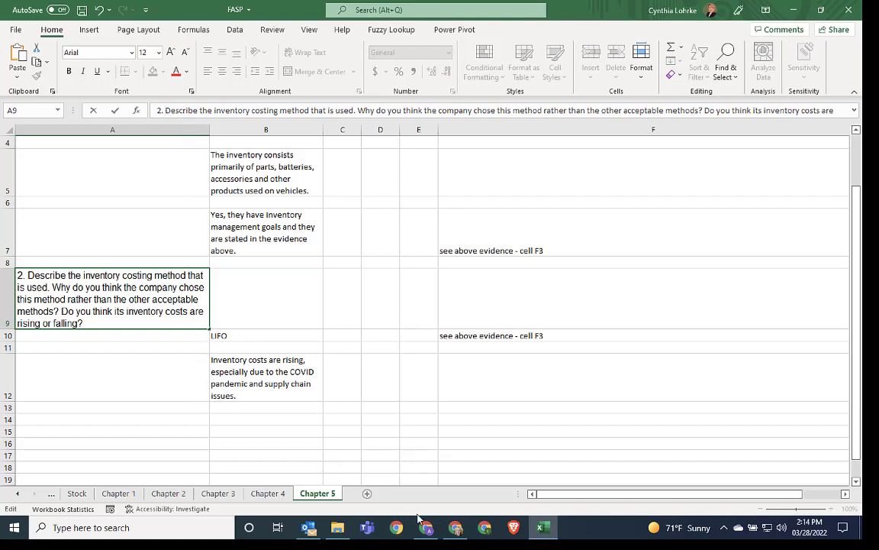
# Copy Chapter 5 question 3 about the LCM rule from the project document in the browser and paste it into cell A15 in Excel.
pyautogui.moveTo(426, 529)
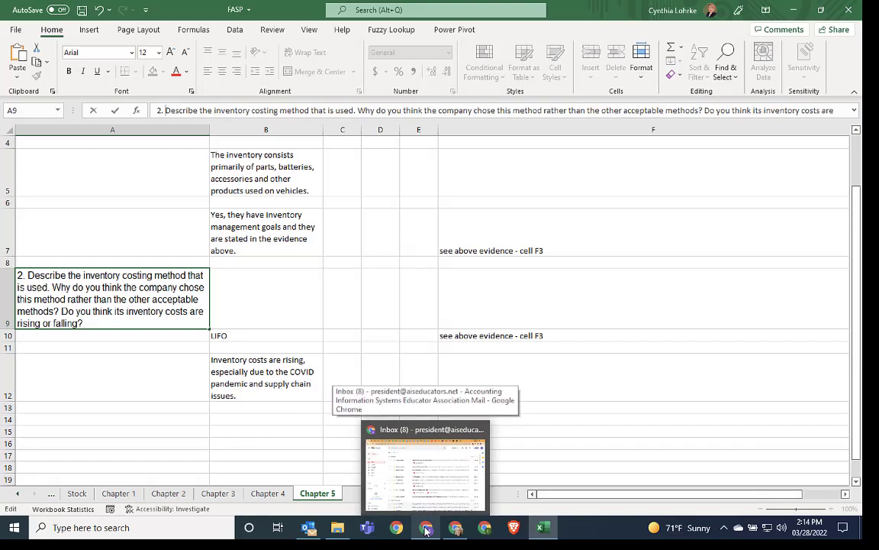
pyautogui.click(418, 488)
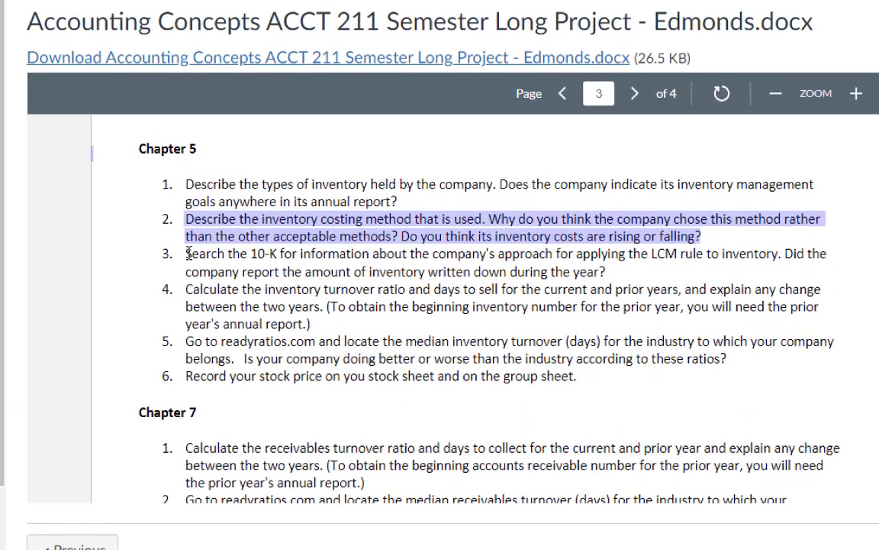
pyautogui.click(294, 275)
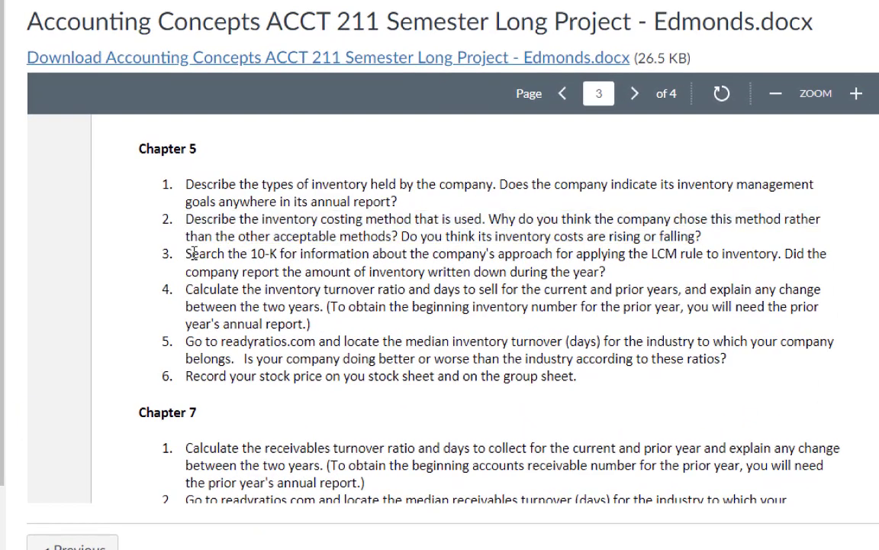
pyautogui.moveTo(194, 252); pyautogui.dragTo(653, 275)
pyautogui.press('super+c')
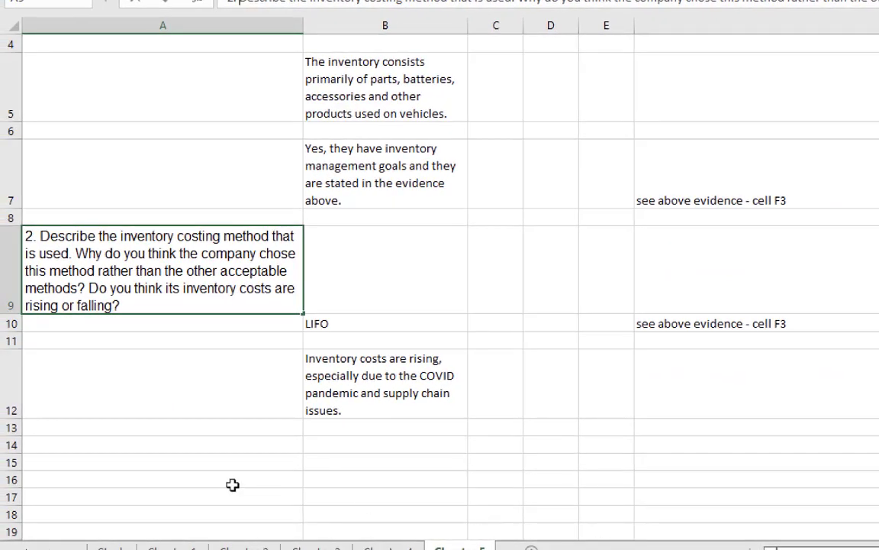
pyautogui.click(196, 464)
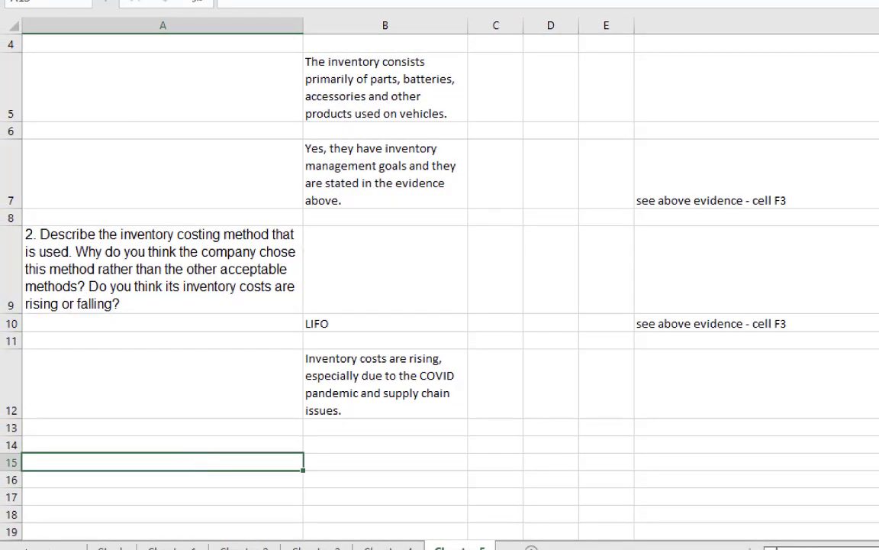
pyautogui.click(22, 1)
pyautogui.click(46, 5)
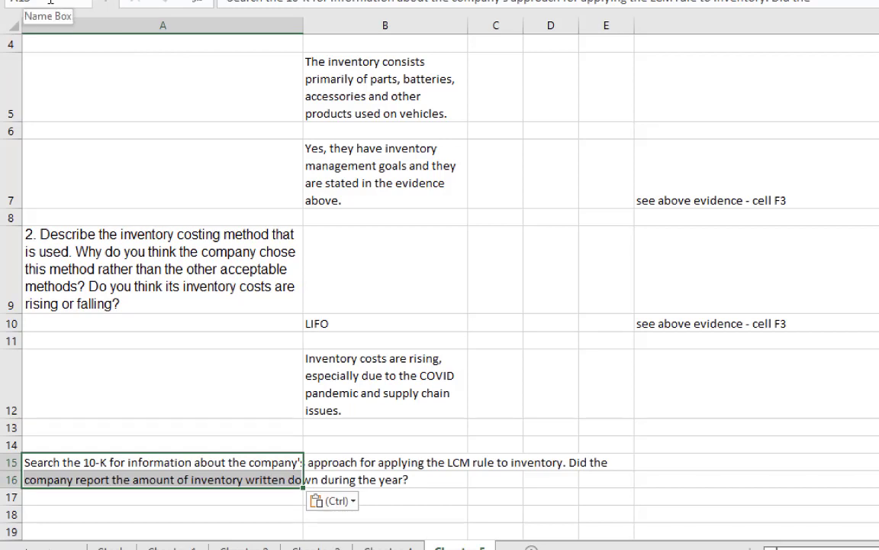
pyautogui.hotkey('ctrl', 'z')
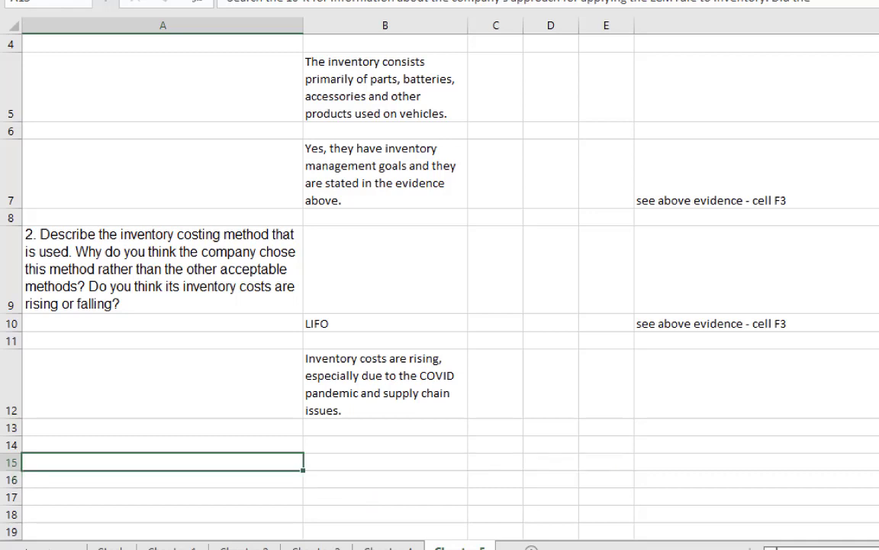
pyautogui.hotkey('ctrl', 'v')
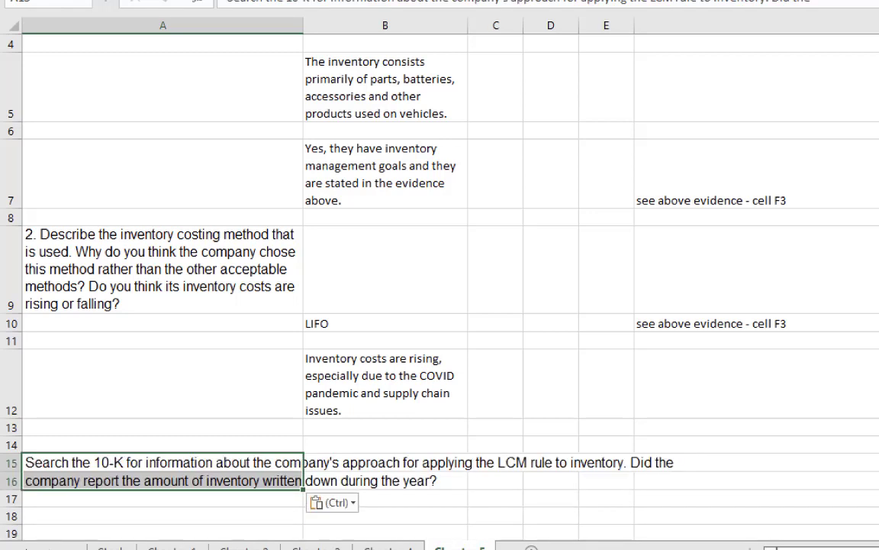
# Move the second line of question 3 from cell A16 to the end of the text in cell A15.
pyautogui.click(263, 482)
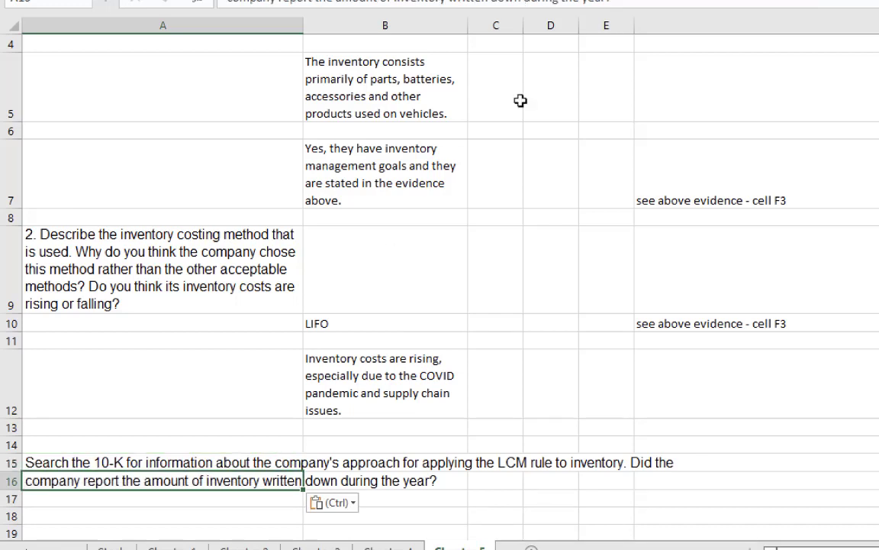
pyautogui.moveTo(624, 2); pyautogui.dragTo(226, 2)
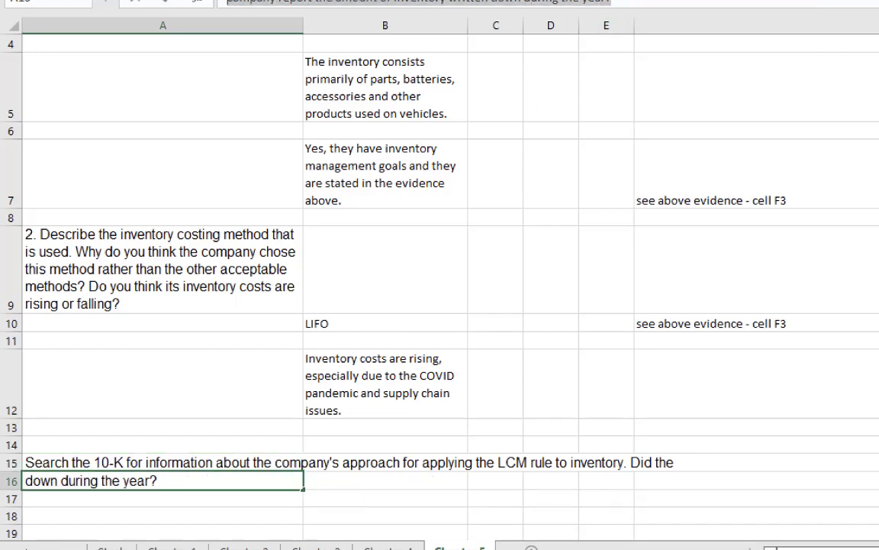
pyautogui.hotkey('ctrl', 'x')
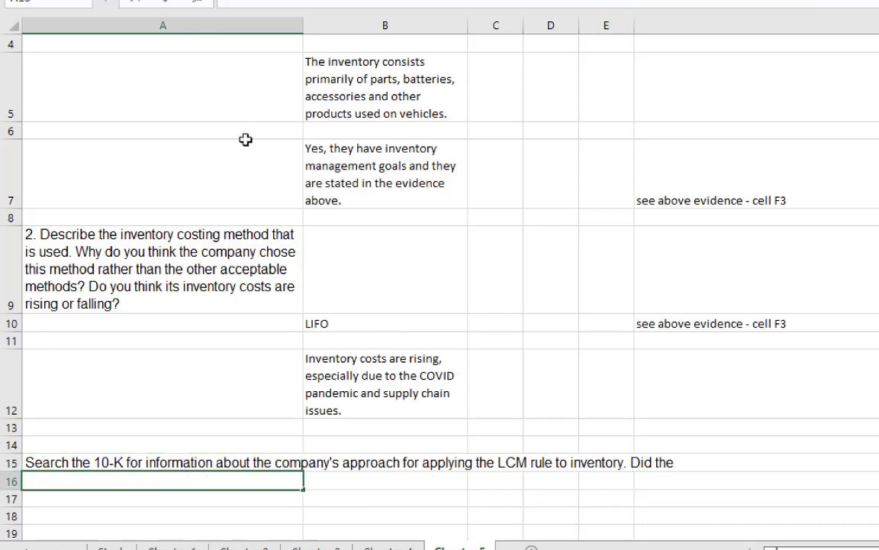
pyautogui.click(204, 463)
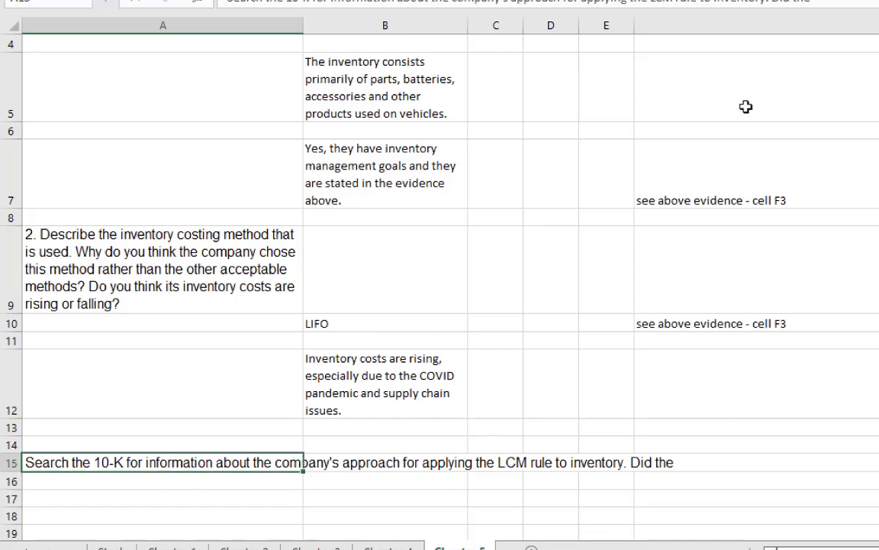
pyautogui.click(858, 4)
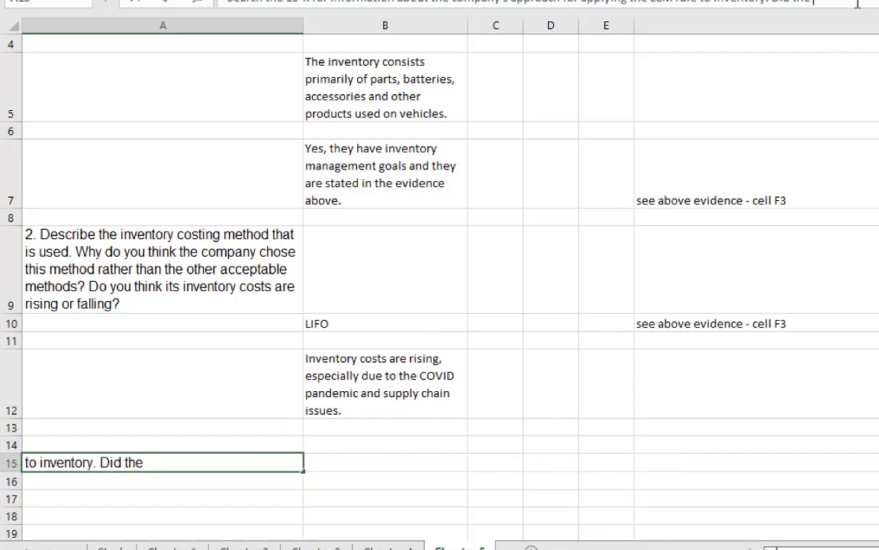
pyautogui.hotkey('ctrl', 'v')
pyautogui.press('Return')
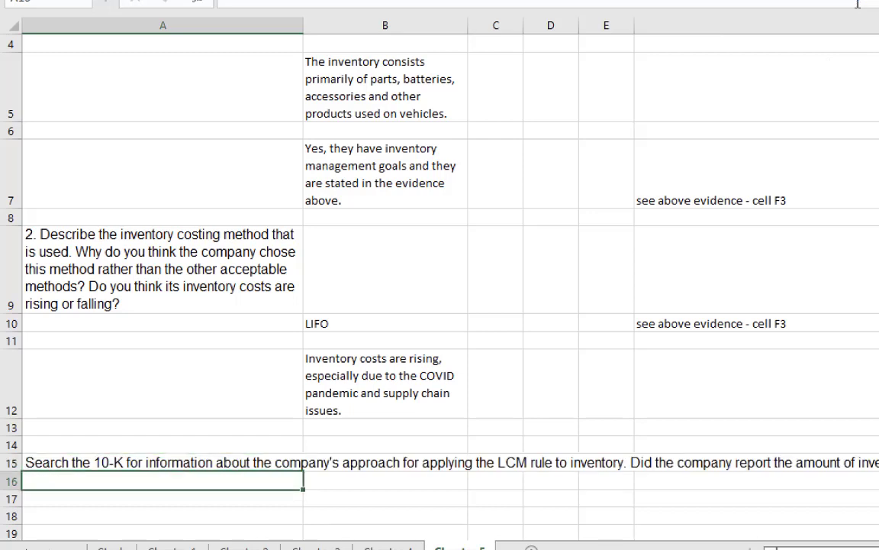
# Wrap the text of the LCM question in cell A15 and add the number "3. " in front of it.
pyautogui.click(74, 464)
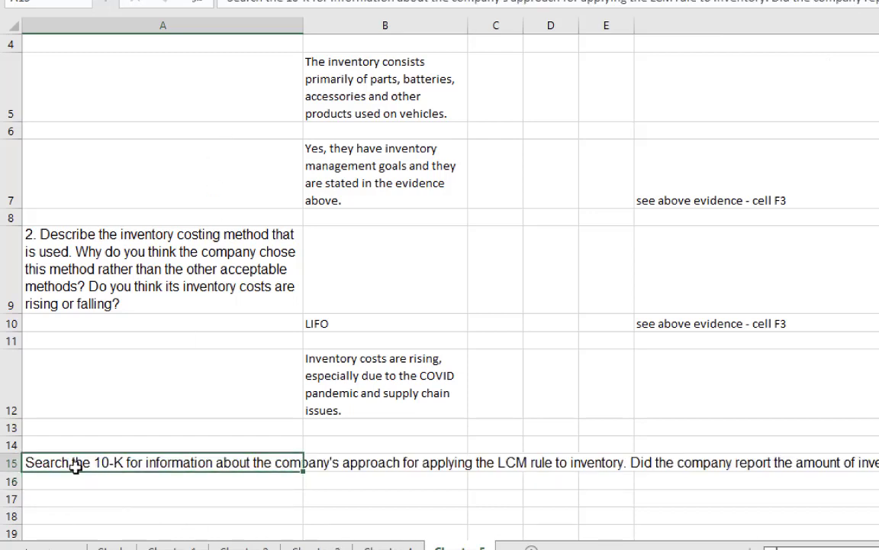
pyautogui.hotkey('alt', 'h')
pyautogui.press('w')
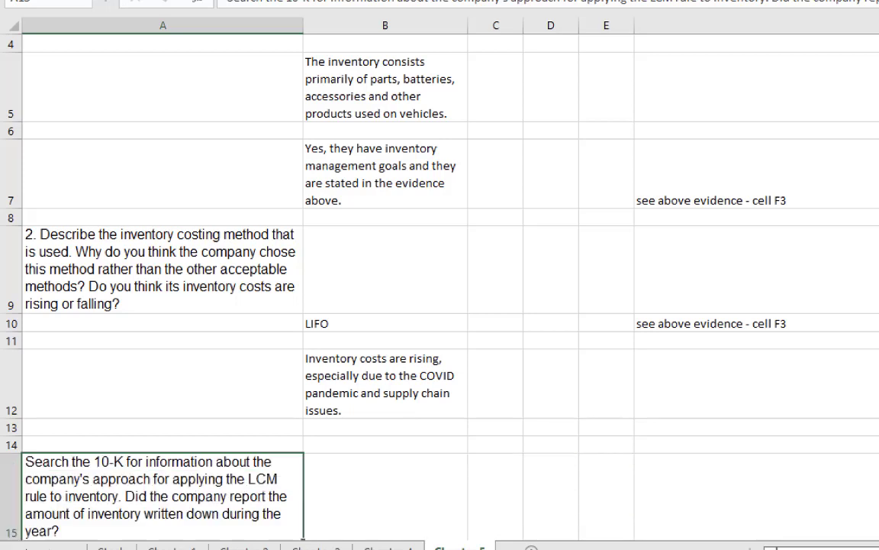
pyautogui.click(231, 1)
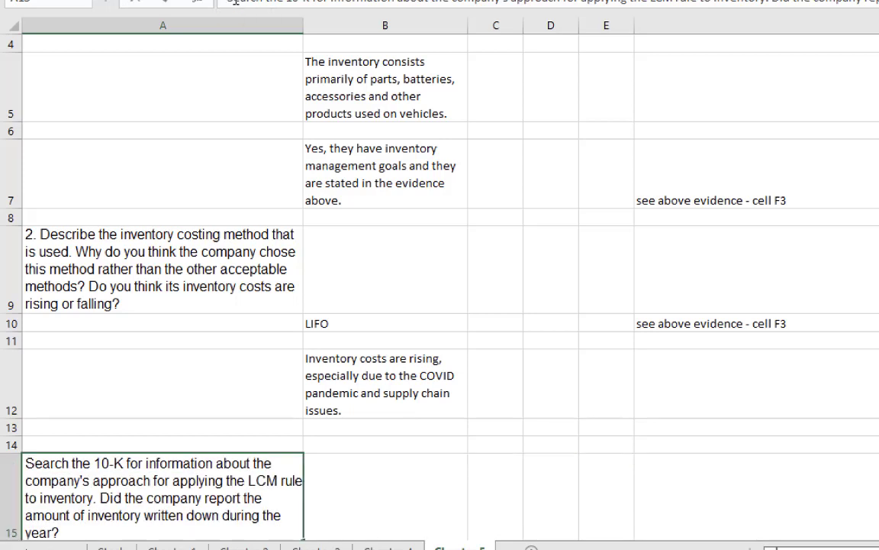
pyautogui.write('3.')
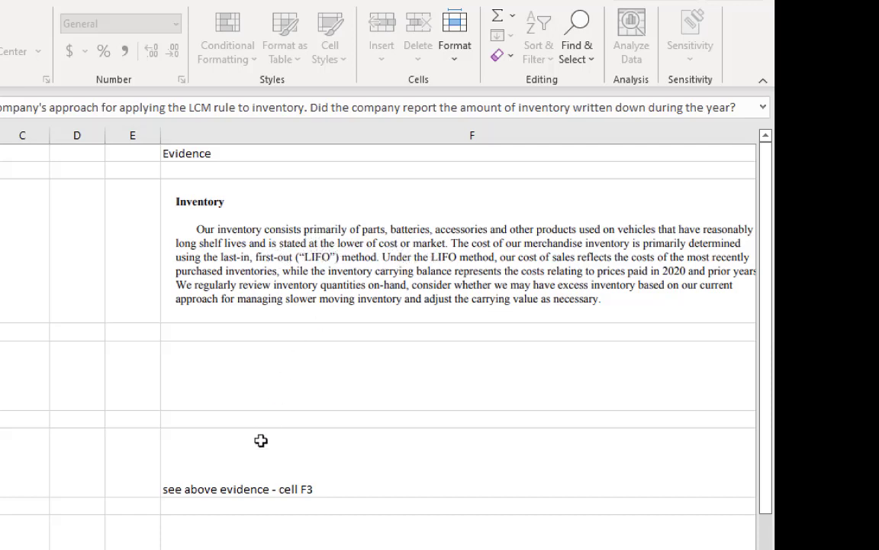
pyautogui.scroll(-2, 247, 476)
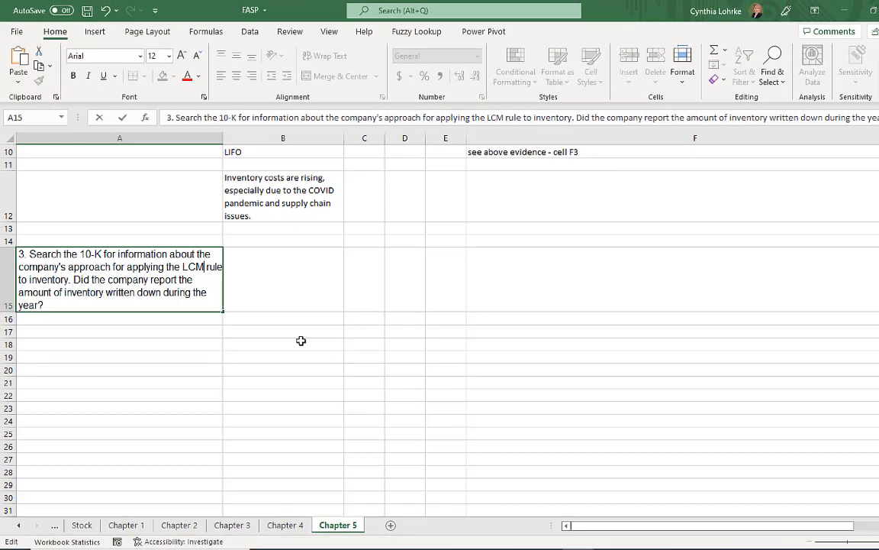
pyautogui.click(251, 294)
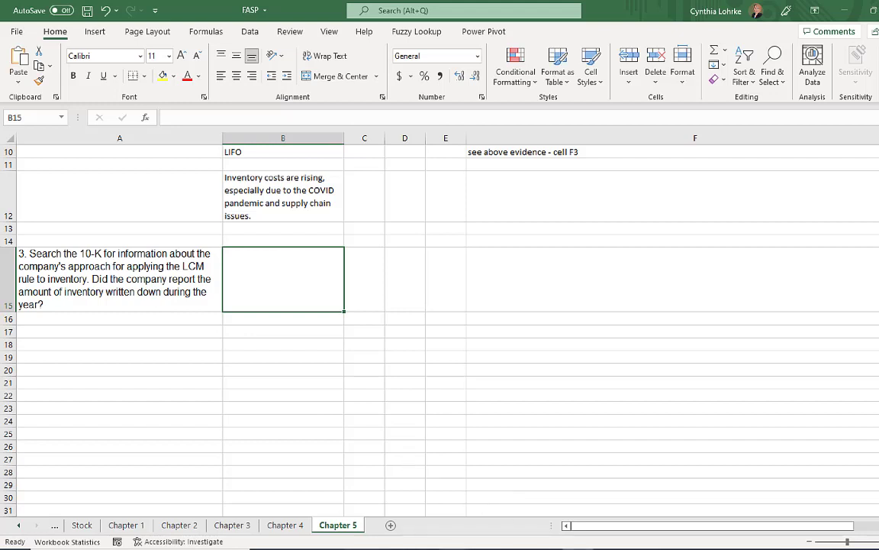
# In the Advance Auto Parts 10-K in the browser, check the "inventories" matches on PDF pages 44 to 51 for LCM and write-down information.
pyautogui.hotkey('alt', 'Tab')
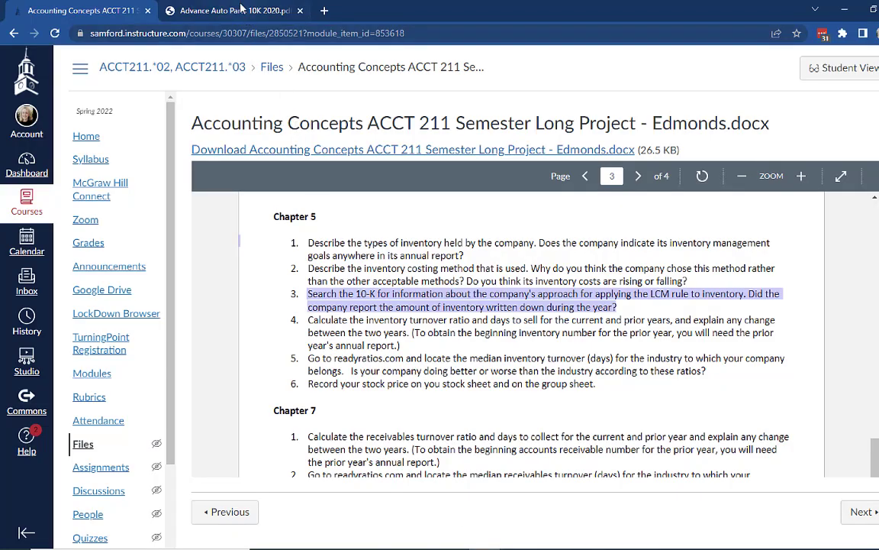
pyautogui.click(240, 8)
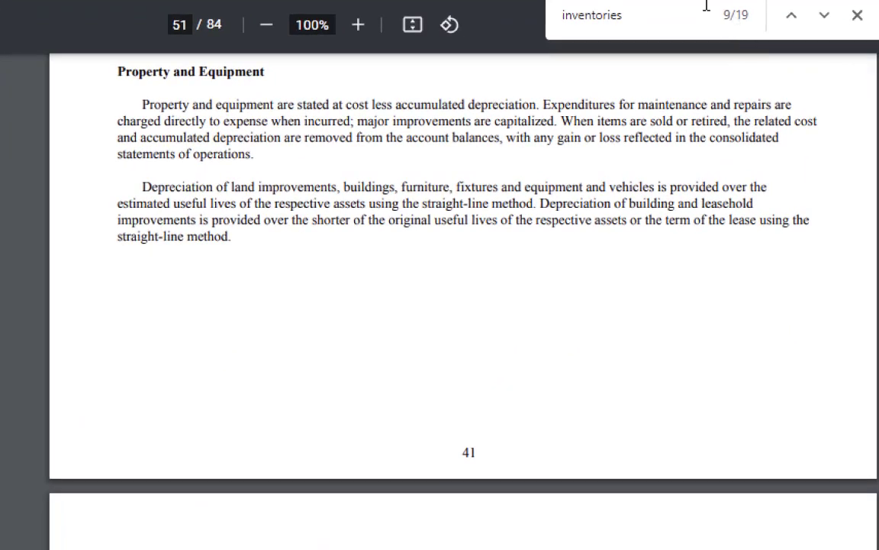
pyautogui.click(794, 20)
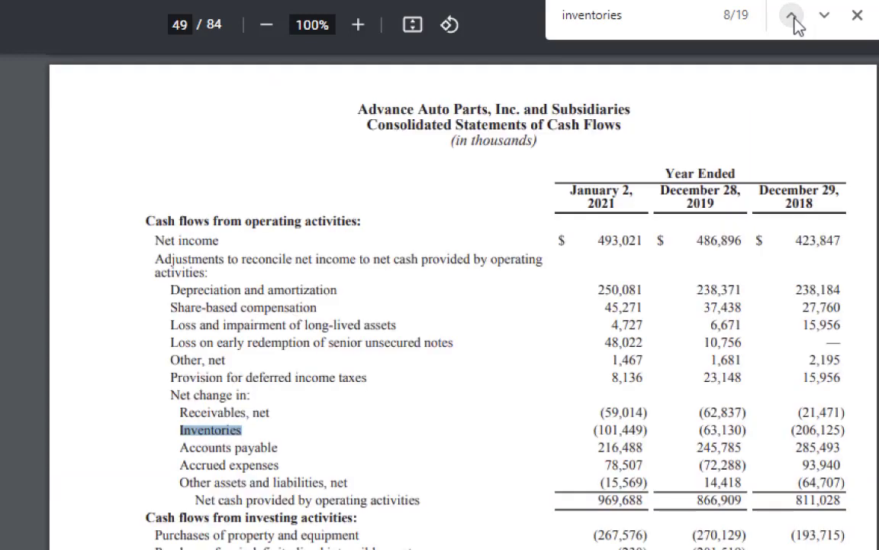
pyautogui.click(794, 20)
pyautogui.click(794, 20)
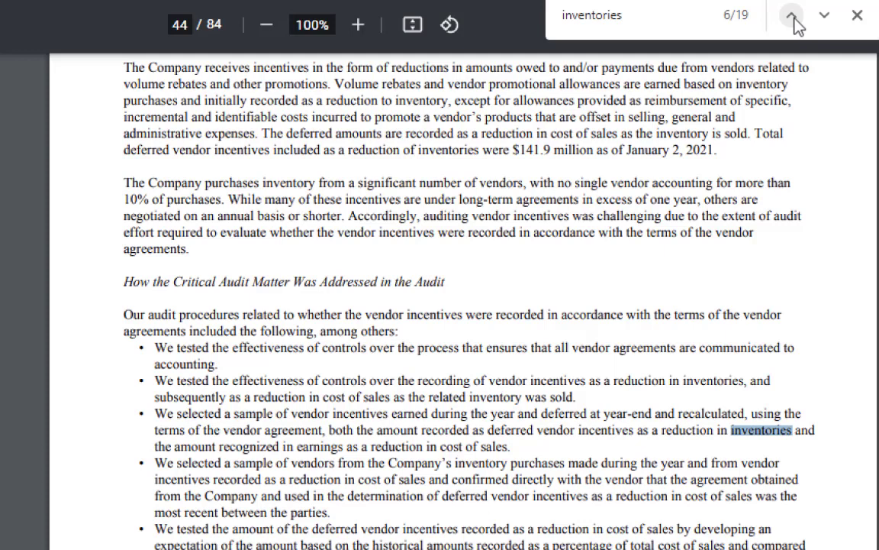
pyautogui.click(793, 23)
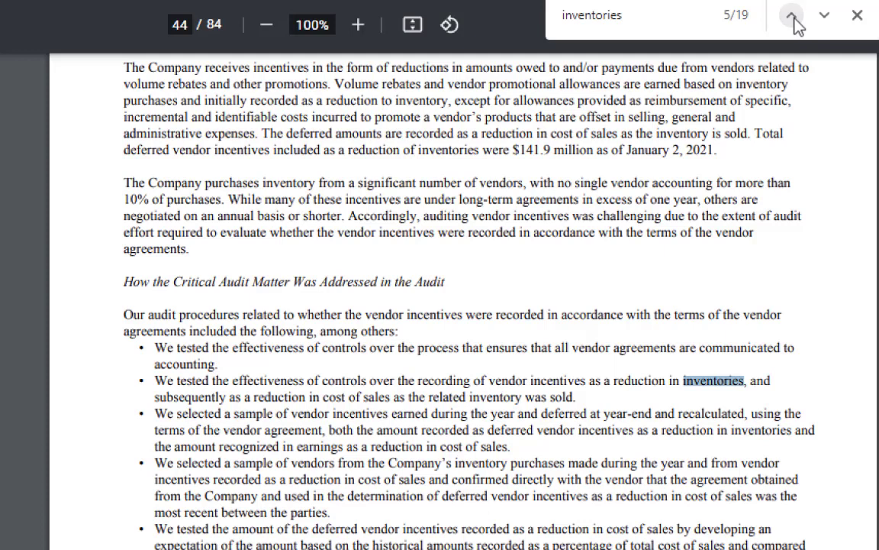
pyautogui.click(794, 22)
pyautogui.click(825, 21)
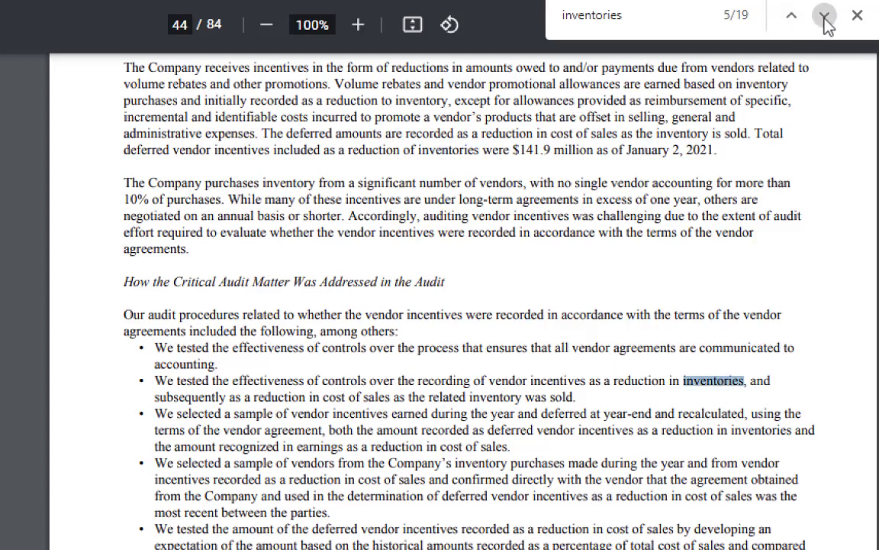
pyautogui.click(825, 17)
pyautogui.click(824, 17)
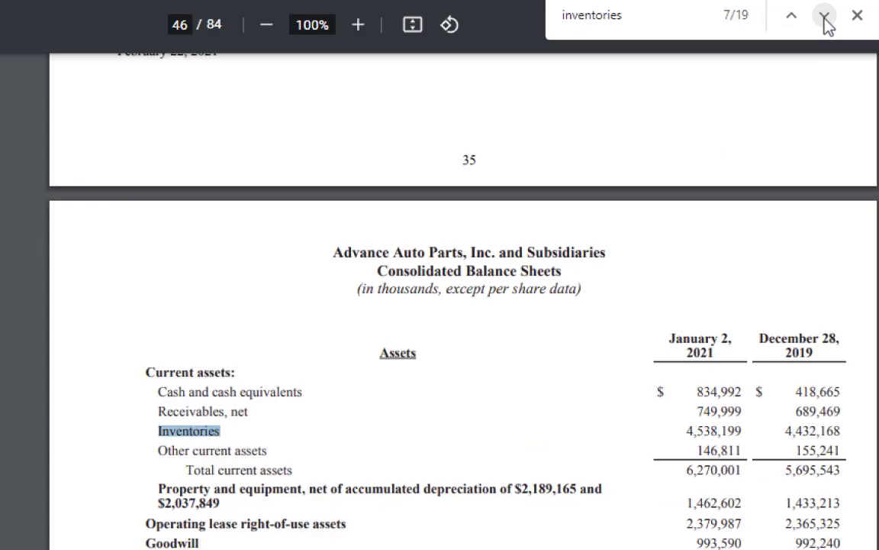
pyautogui.click(825, 17)
pyautogui.click(824, 16)
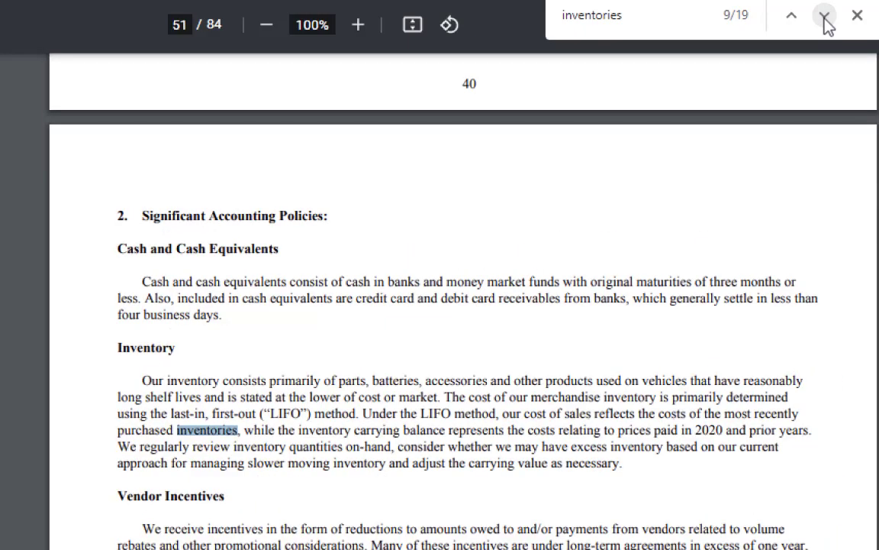
pyautogui.click(825, 18)
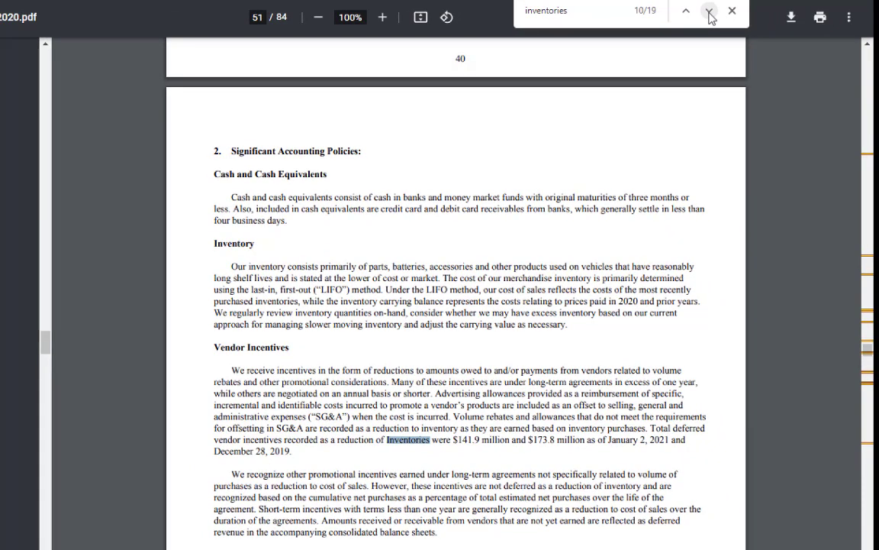
# Check the remaining "inventories" matches in the 10-K, from the Cost of Sales note to the last match, for a reported inventory write-down amount.
pyautogui.click(710, 12)
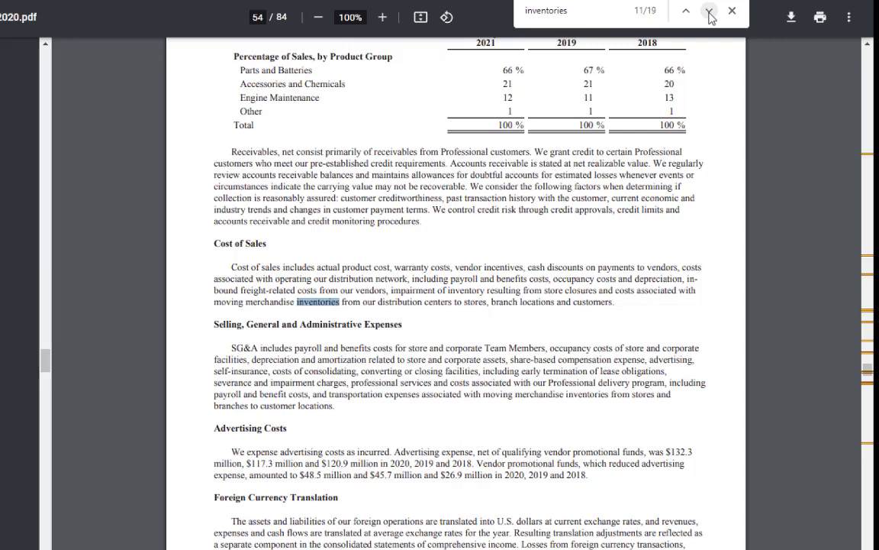
pyautogui.click(710, 12)
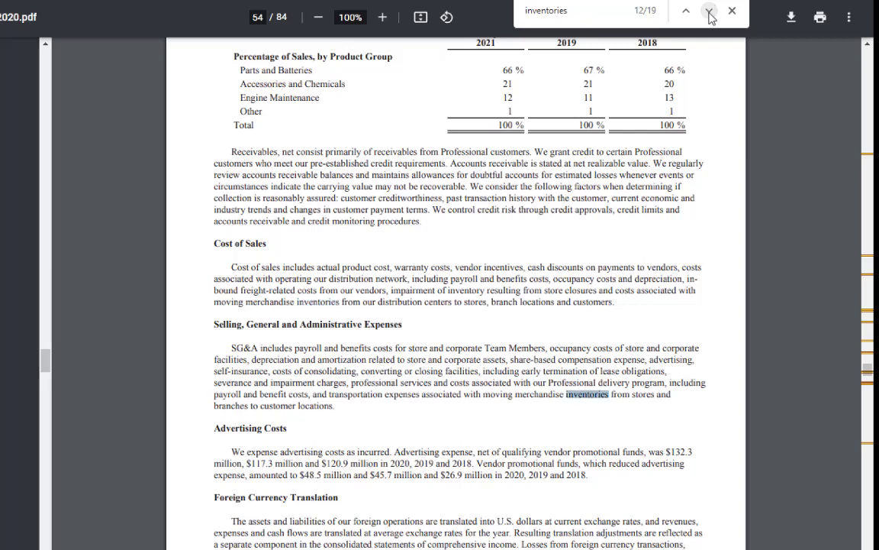
pyautogui.click(709, 12)
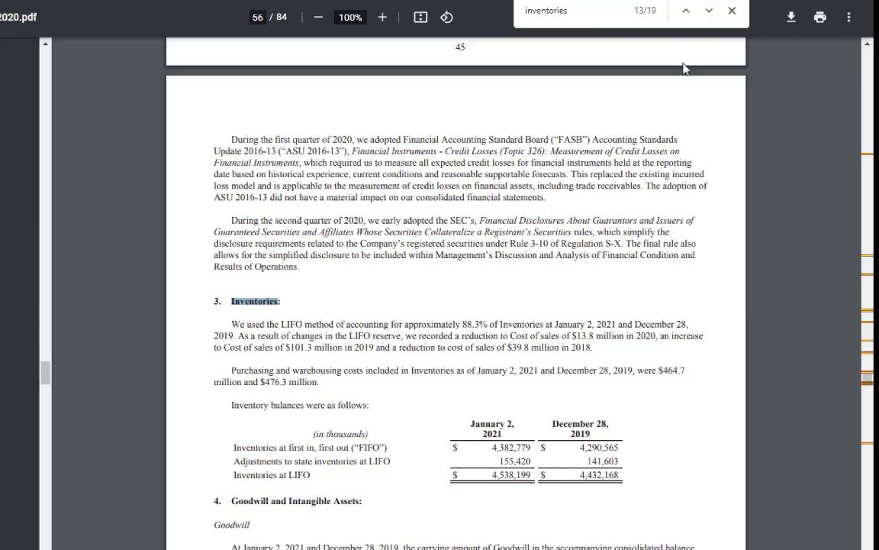
pyautogui.scroll(-1, 580, 295)
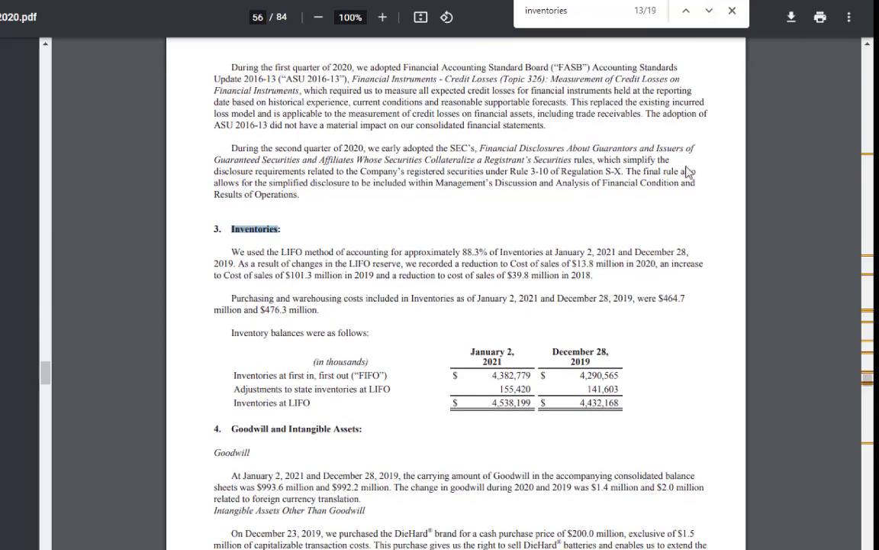
pyautogui.click(710, 12)
pyautogui.click(709, 12)
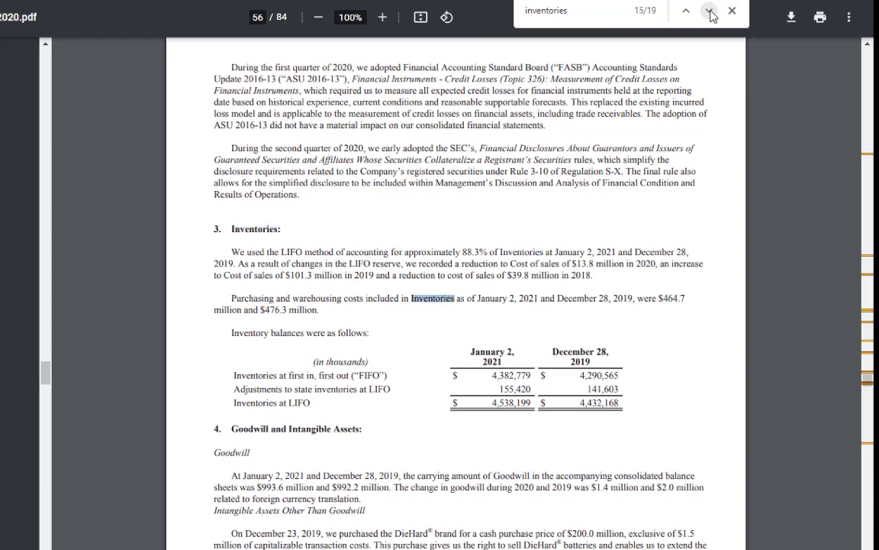
pyautogui.click(710, 12)
pyautogui.click(710, 12)
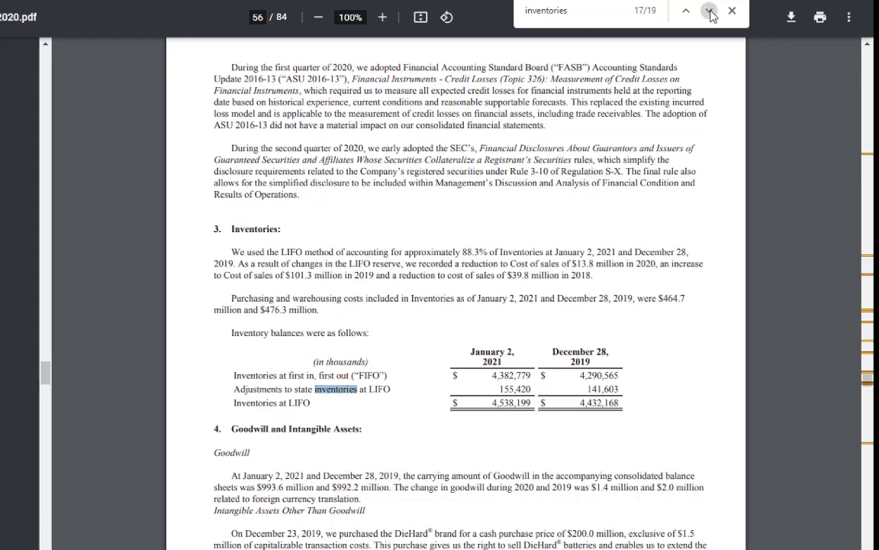
pyautogui.click(710, 12)
pyautogui.click(710, 12)
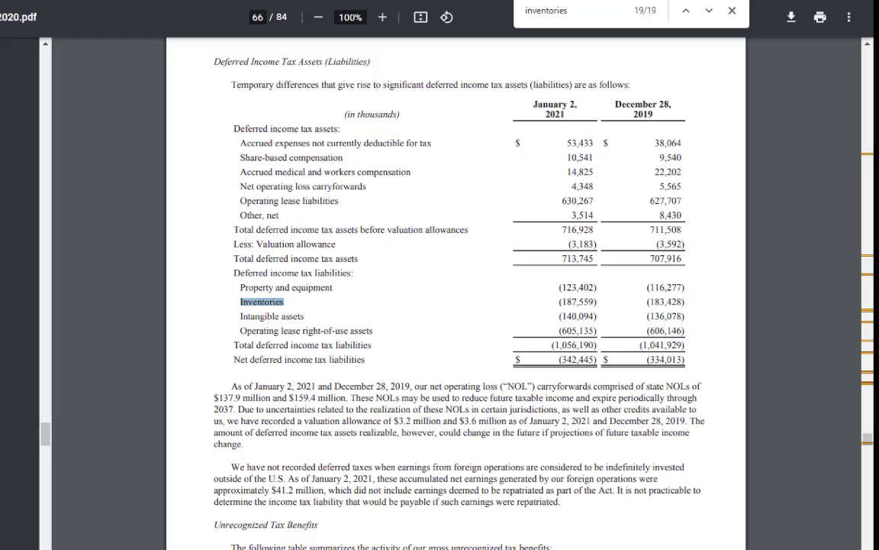
# Switch to the FASP workbook in Excel and start the answer in cell B16 with: No after searching the 10K for the keyword "inventories".
pyautogui.moveTo(489, 548)
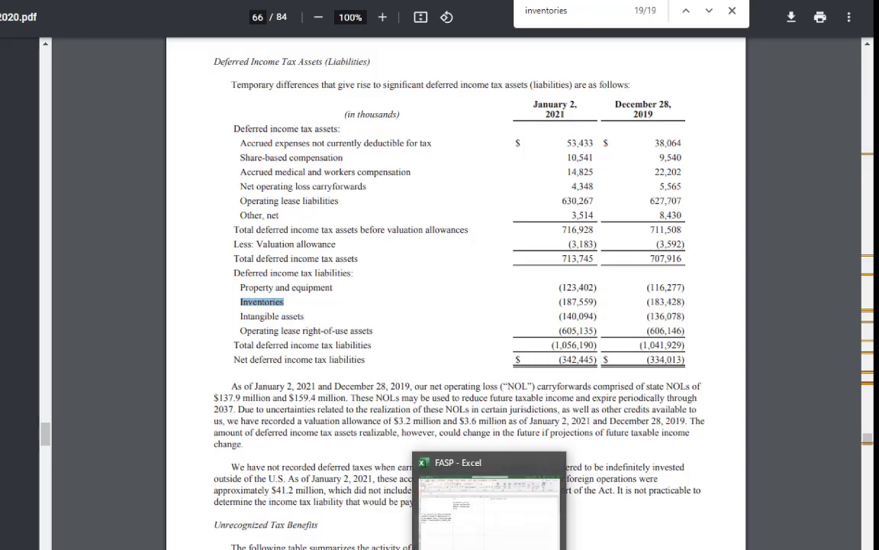
pyautogui.click(489, 548)
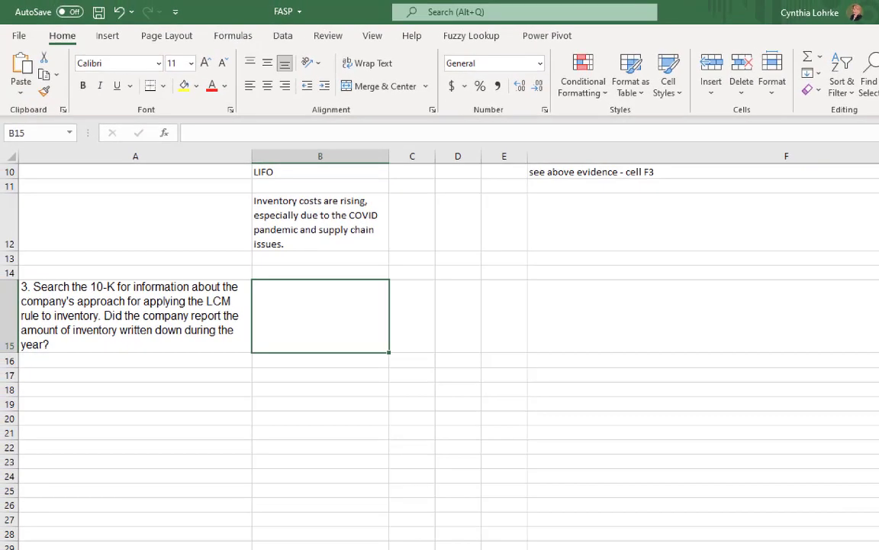
pyautogui.click(326, 365)
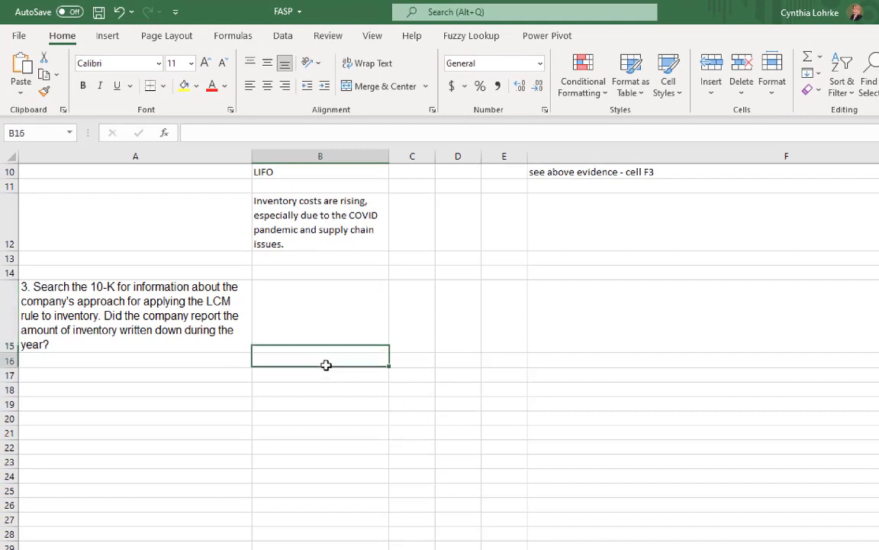
pyautogui.write('No th')
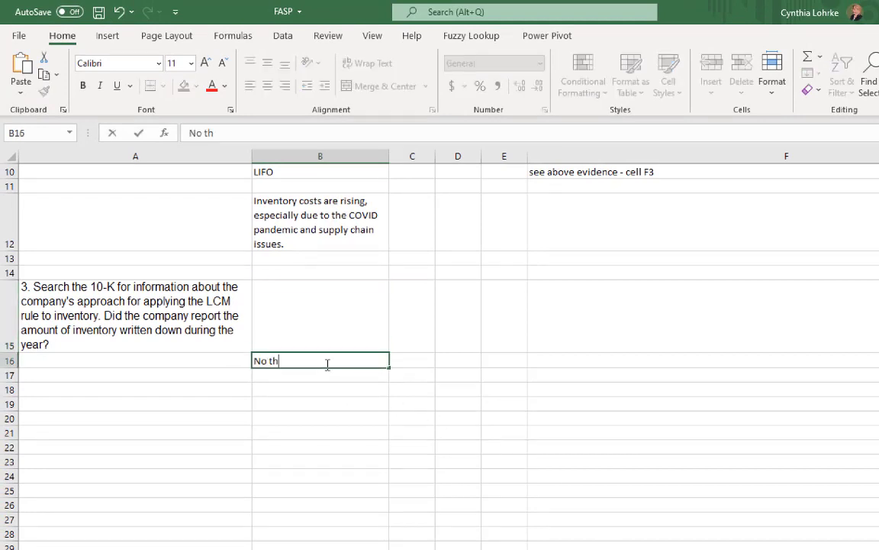
pyautogui.write('e')
pyautogui.press('BackSpace')
pyautogui.press('BackSpace')
pyautogui.press('BackSpace')
pyautogui.write('after searn')
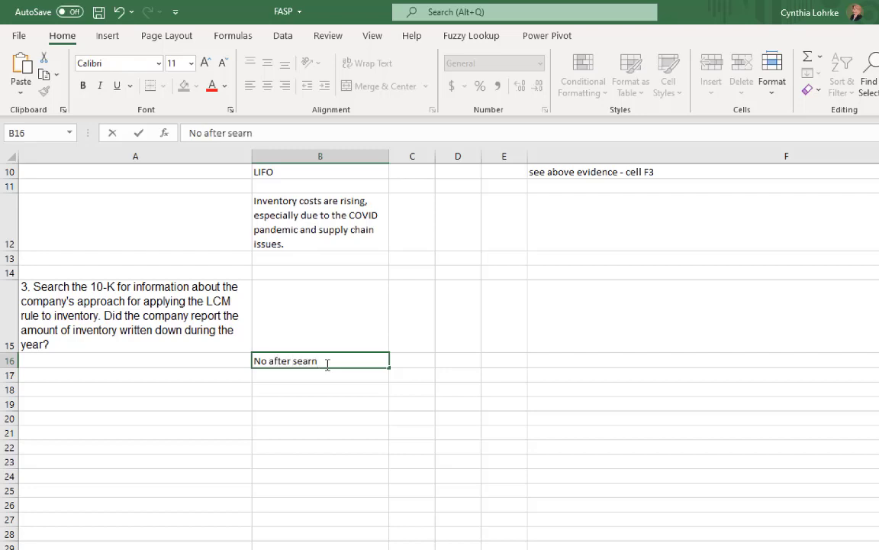
pyautogui.press('BackSpace')
pyautogui.write('ching the 10')
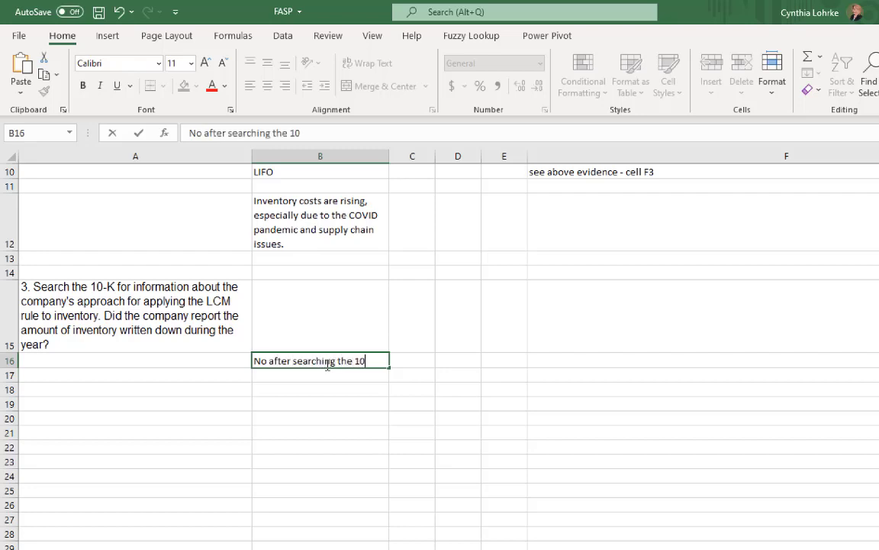
pyautogui.write('K for the keyword')
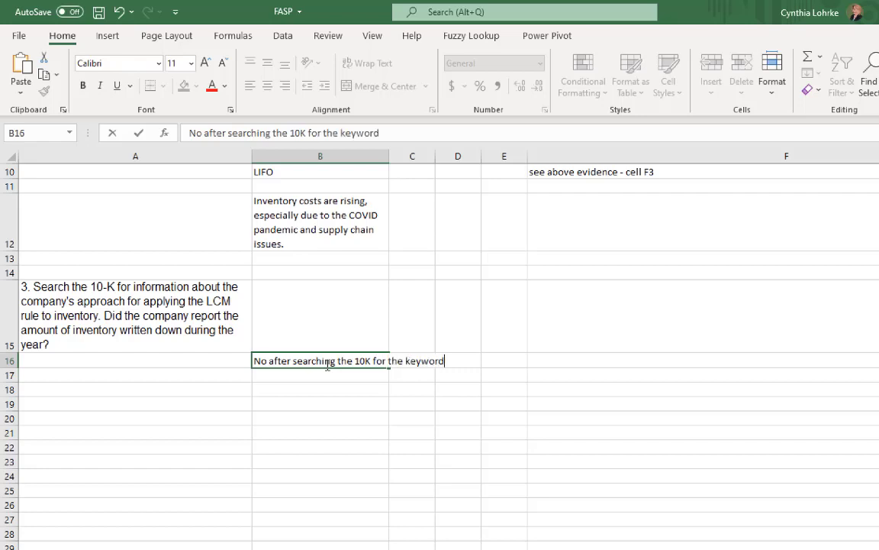
pyautogui.write(' "inventories"')
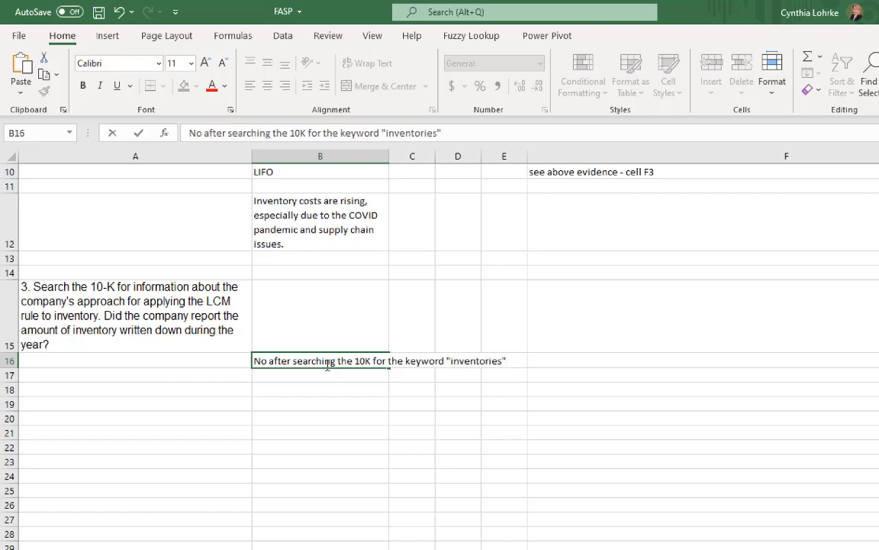
# Complete the answer in cell B16 with: ", I did not find where they had written down inventory during the year.".
pyautogui.write(', I did not ')
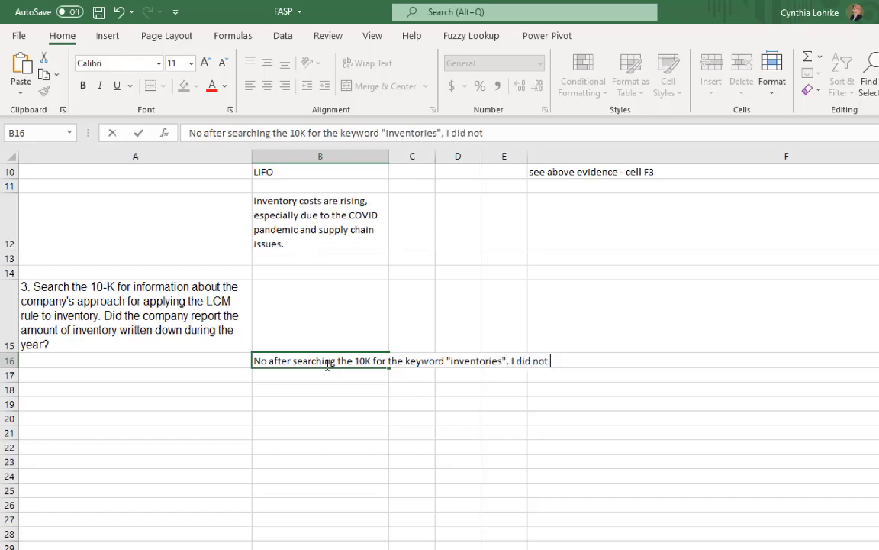
pyautogui.write('find where t')
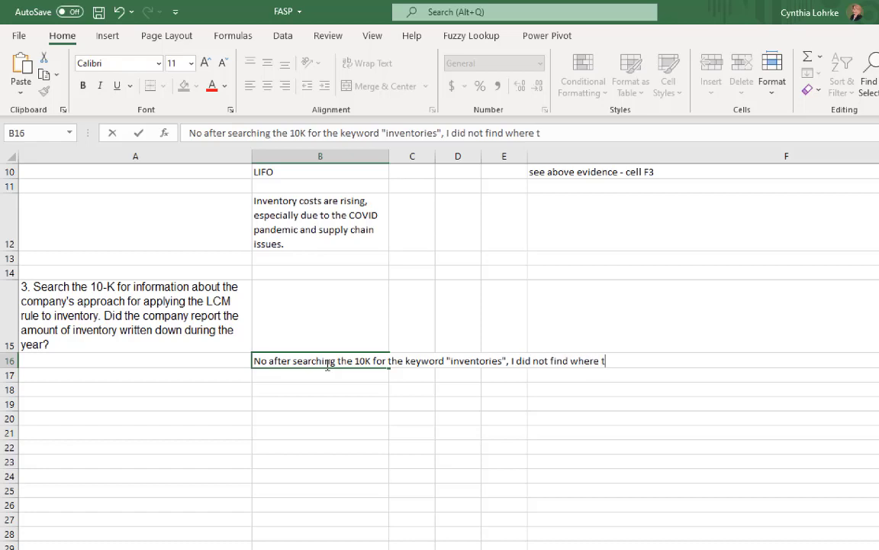
pyautogui.write('hey had ')
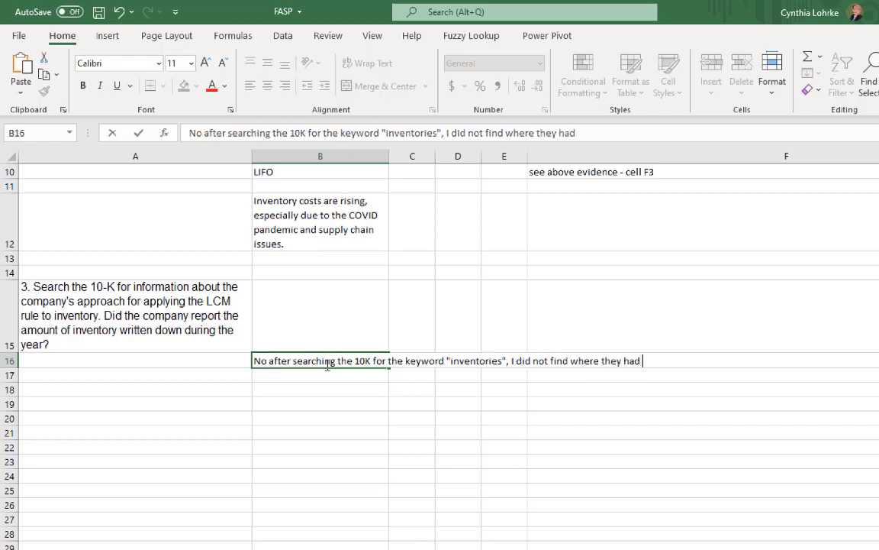
pyautogui.write('written')
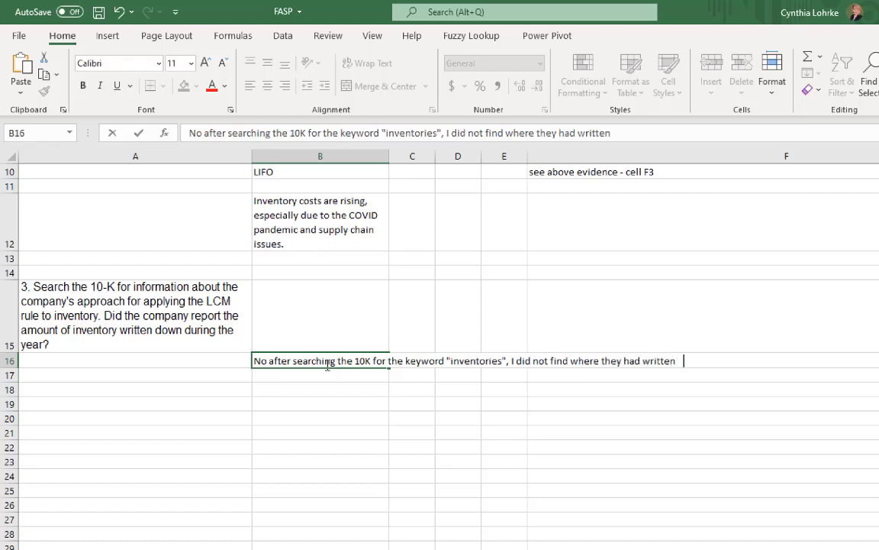
pyautogui.press('BackSpace')
pyautogui.press('BackSpace')
pyautogui.write('down inve')
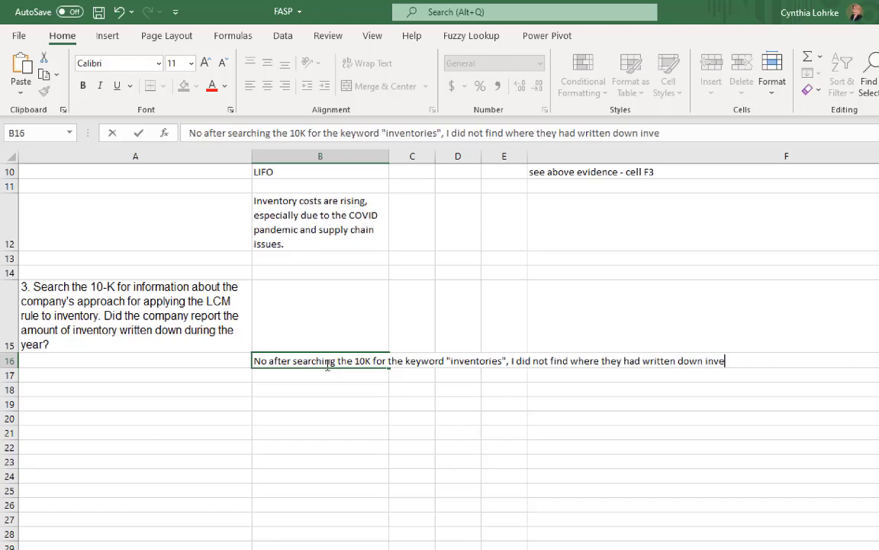
pyautogui.write('ntory')
pyautogui.write(' dur')
pyautogui.press('BackSpace')
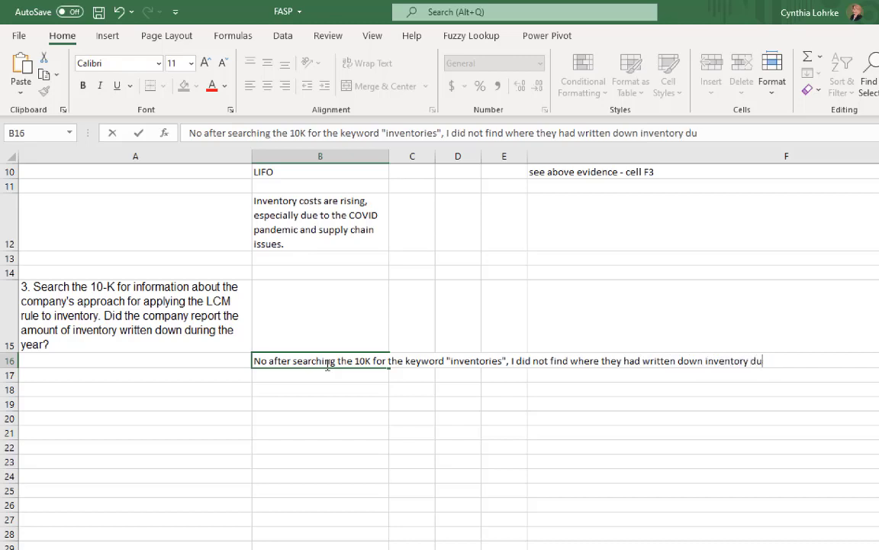
pyautogui.write('ring the year')
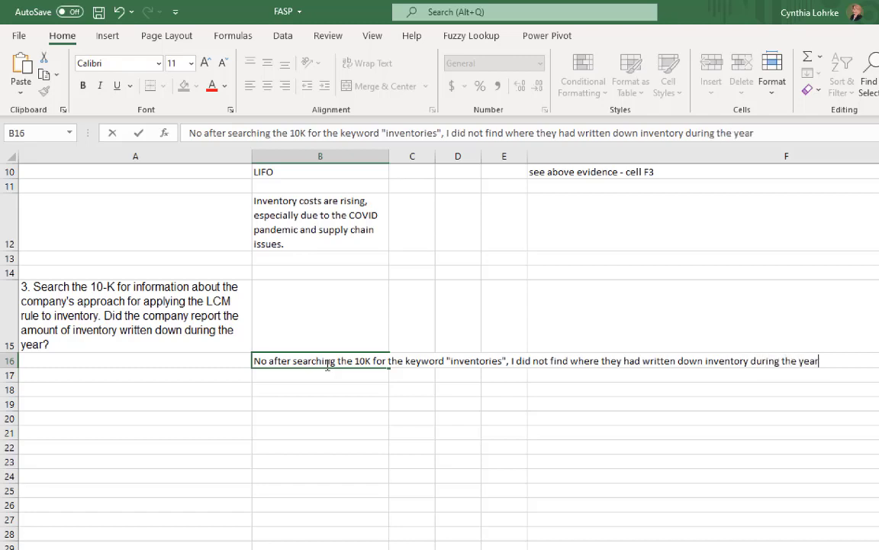
pyautogui.write('.')
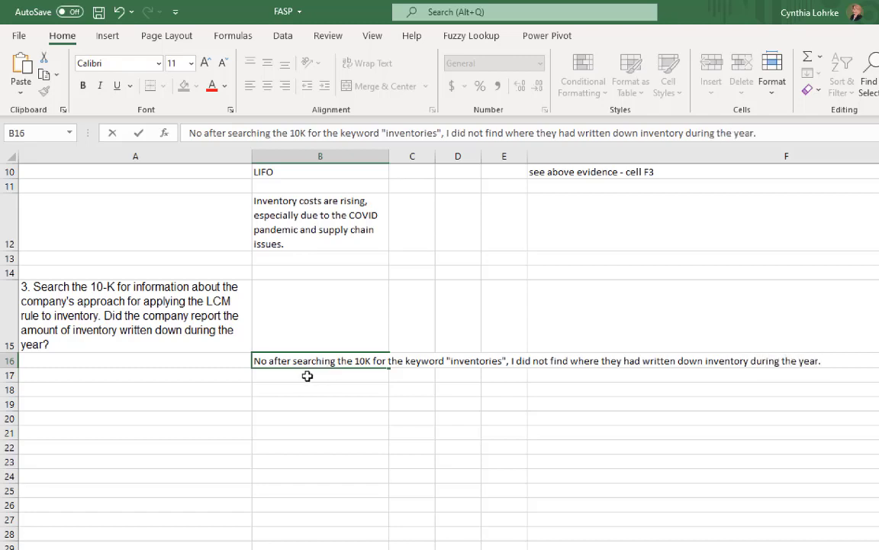
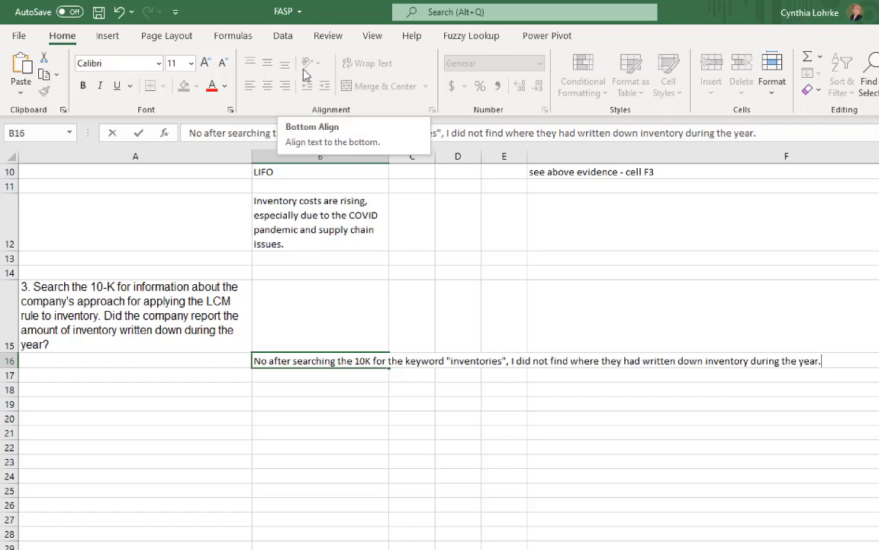
# Wrap the text of the write-down answer in cell B16 and save the workbook.
pyautogui.click(400, 459)
pyautogui.click(307, 362)
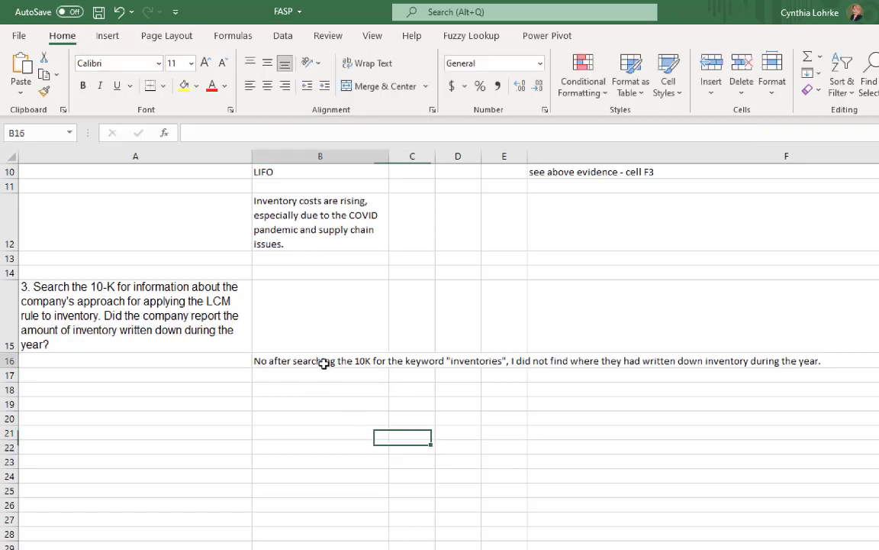
pyautogui.click(384, 66)
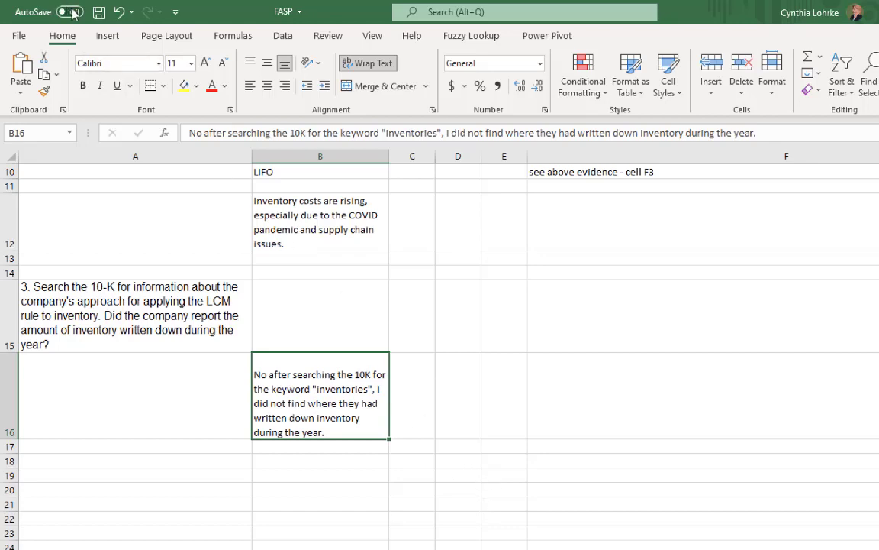
pyautogui.click(97, 12)
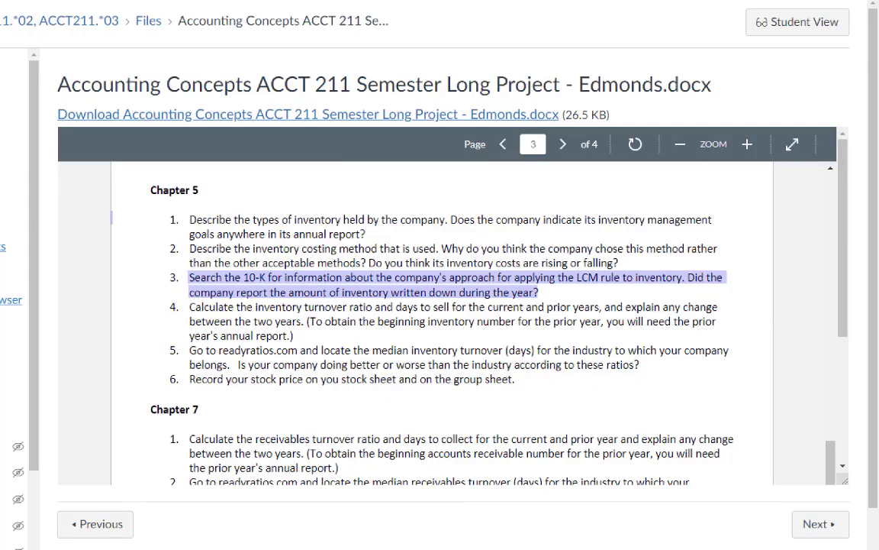
# Copy question 4 of Chapter 5, on inventory turnover and days to sell, from the project document in the browser into cell A18 in Excel.
pyautogui.moveTo(189, 307); pyautogui.dragTo(313, 334)
pyautogui.press('super+c')
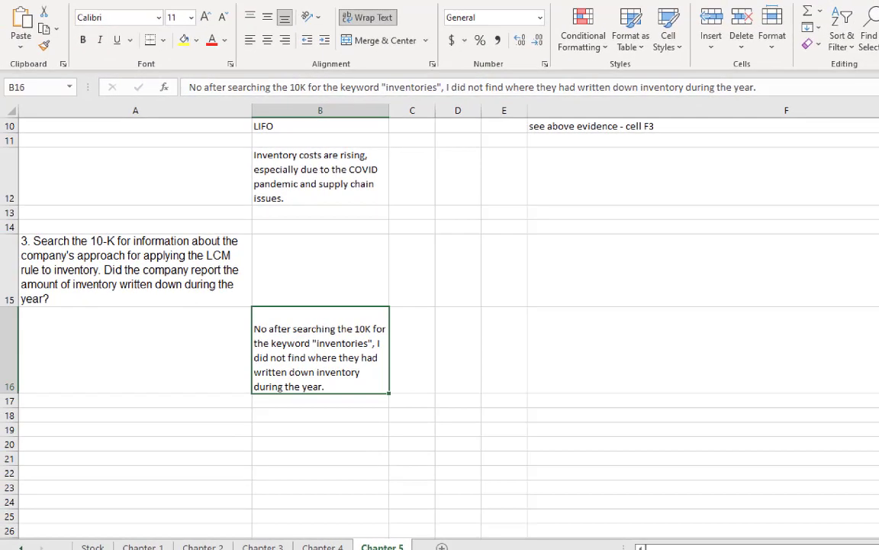
pyautogui.click(115, 419)
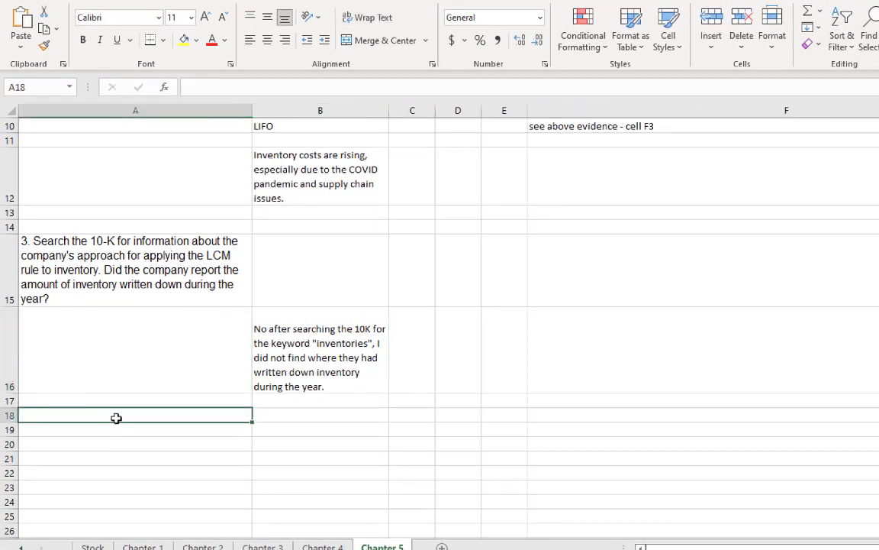
pyautogui.click(21, 22)
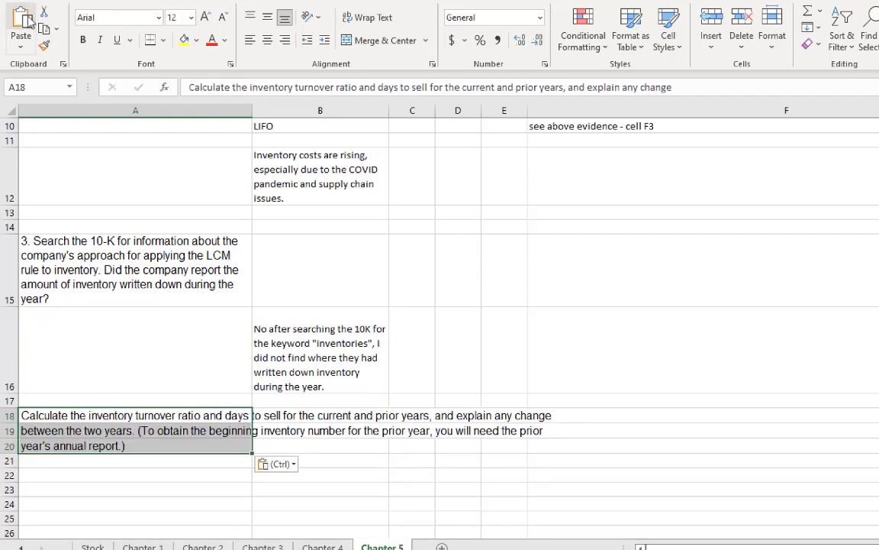
# Move the second line of question 4 from cell A19 to the end of the text in cell A18.
pyautogui.click(109, 434)
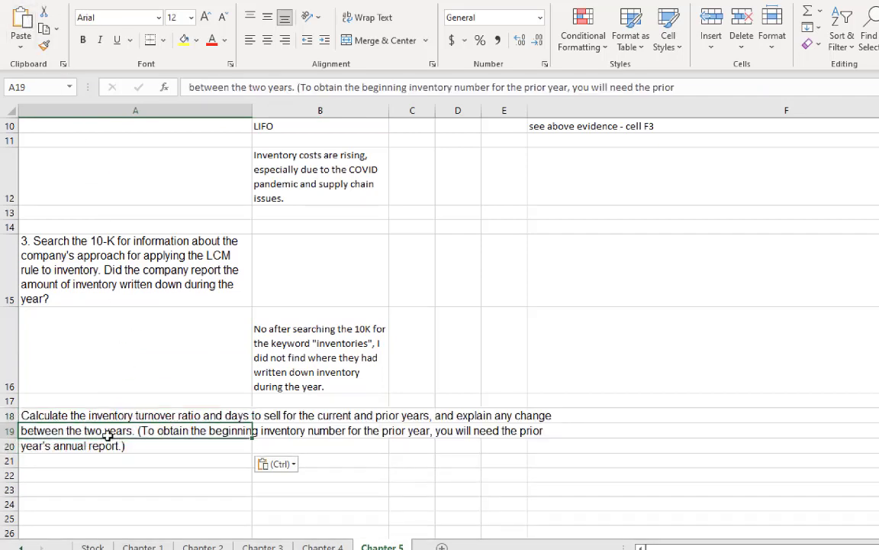
pyautogui.tripleClick(500, 89)
pyautogui.press('BackSpace')
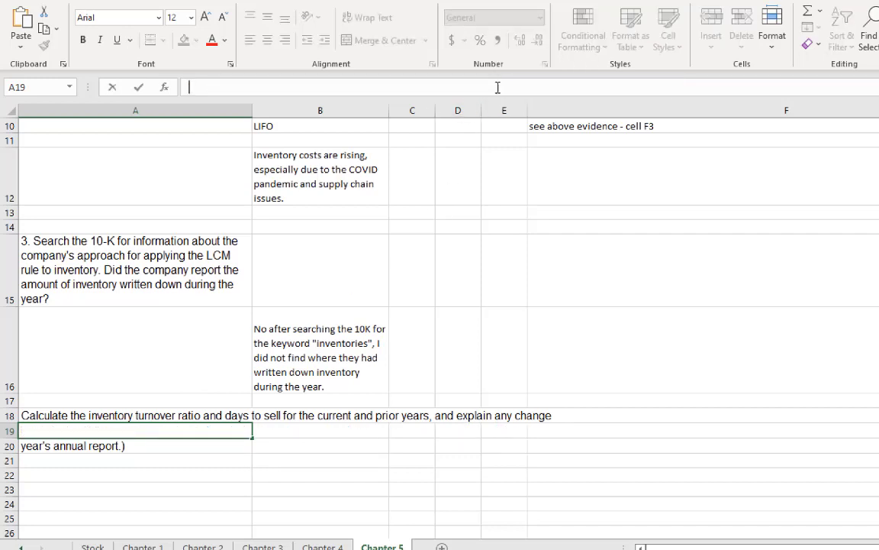
pyautogui.click(233, 415)
pyautogui.click(697, 86)
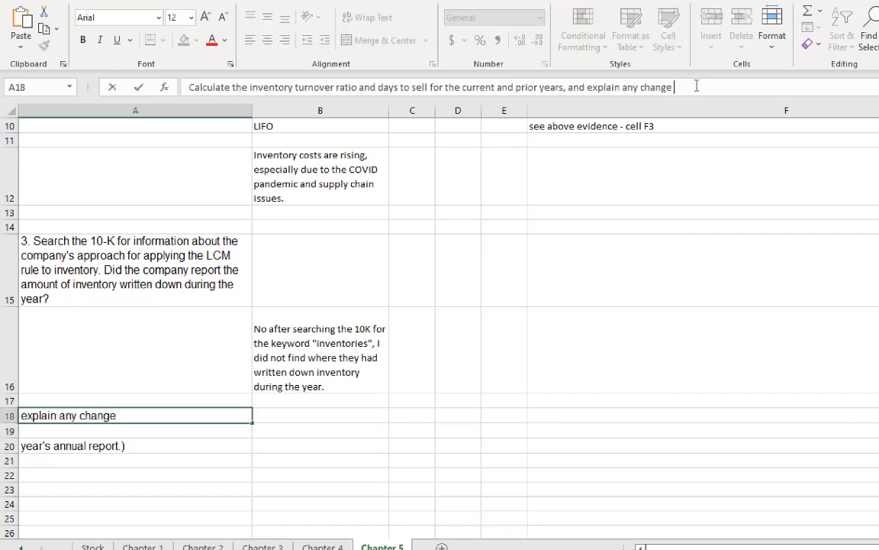
pyautogui.hotkey('ctrl', 'v')
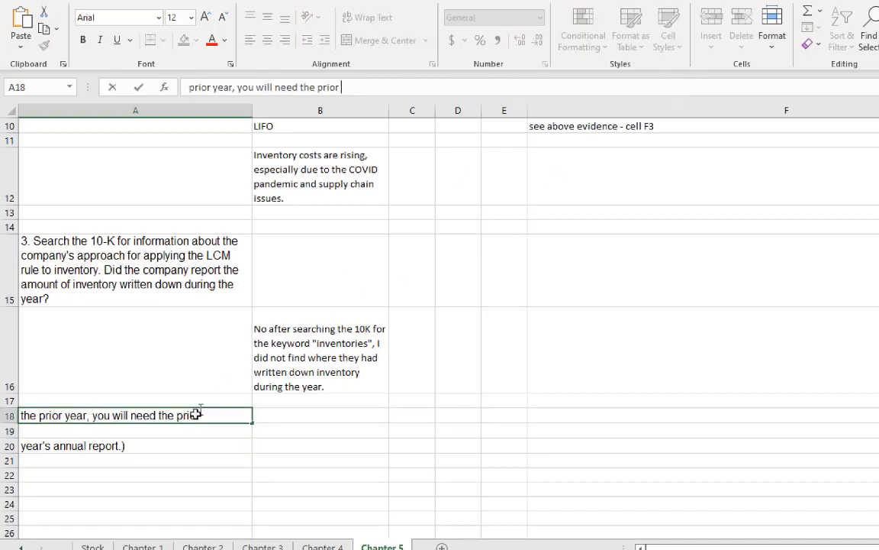
# Move the last line of question 4, "year's annual report.)", from cell A20 to the end of the text in cell A18.
pyautogui.click(144, 447)
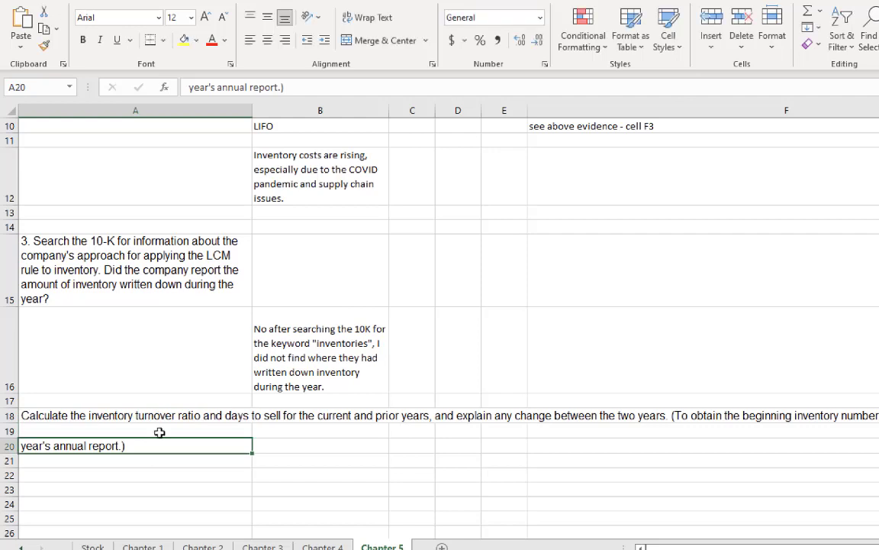
pyautogui.tripleClick(297, 86)
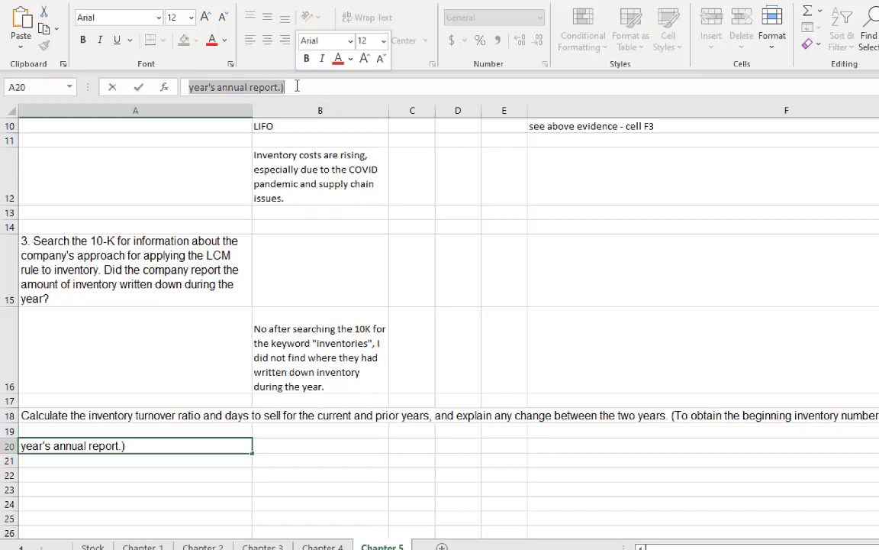
pyautogui.press('BackSpace')
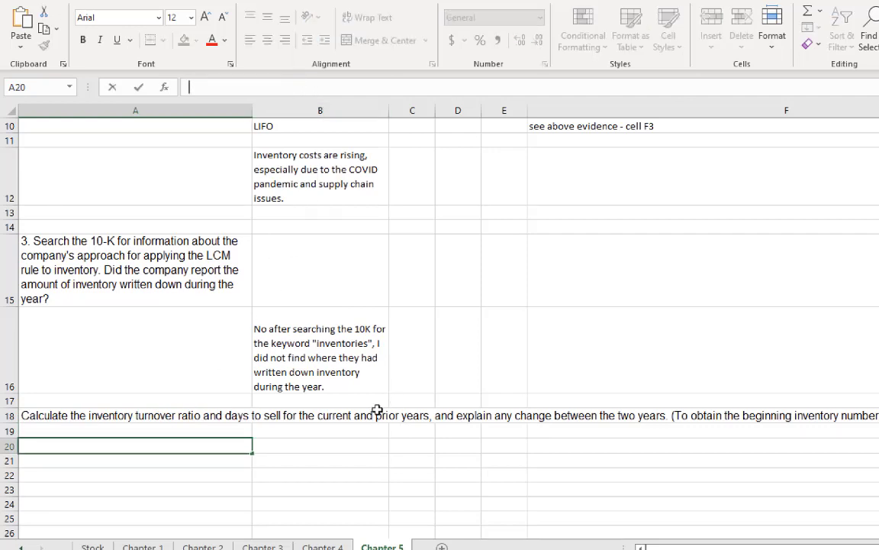
pyautogui.click(158, 415)
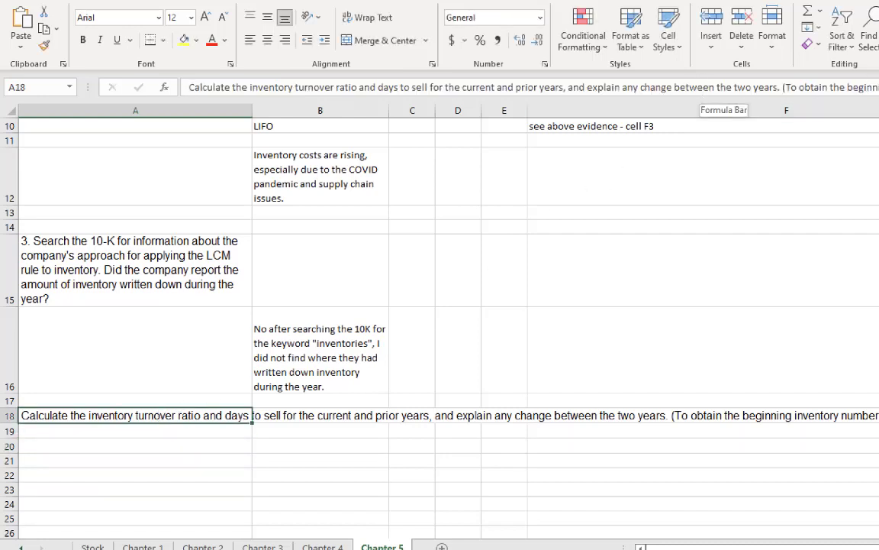
pyautogui.click(874, 87)
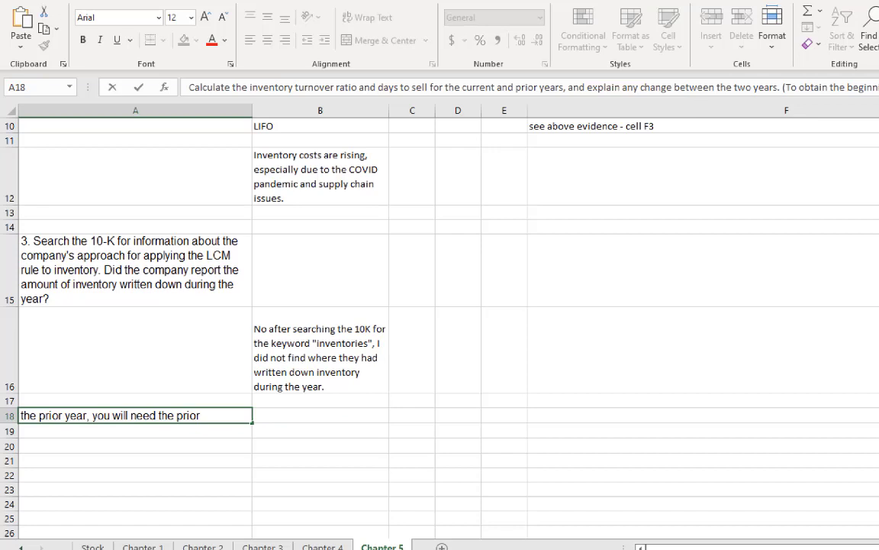
pyautogui.press('Right')
pyautogui.press('Right')
pyautogui.press('Right')
pyautogui.press('Right')
pyautogui.press('Right')
pyautogui.press('Right')
pyautogui.press('Right')
pyautogui.press('Right')
pyautogui.press('Right')
pyautogui.press('Right')
pyautogui.press('Right')
pyautogui.press('Right')
pyautogui.press('Right')
pyautogui.press('Right')
pyautogui.press('Right')
pyautogui.press('Right')
pyautogui.press('Right')
pyautogui.press('Right')
pyautogui.press('Right')
pyautogui.press('Right')
pyautogui.press('Right')
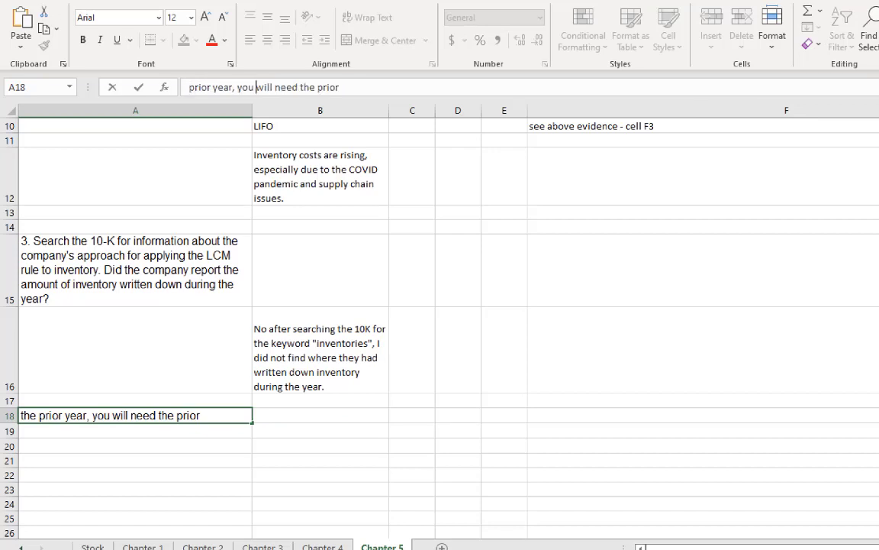
pyautogui.write("year's annual report.)")
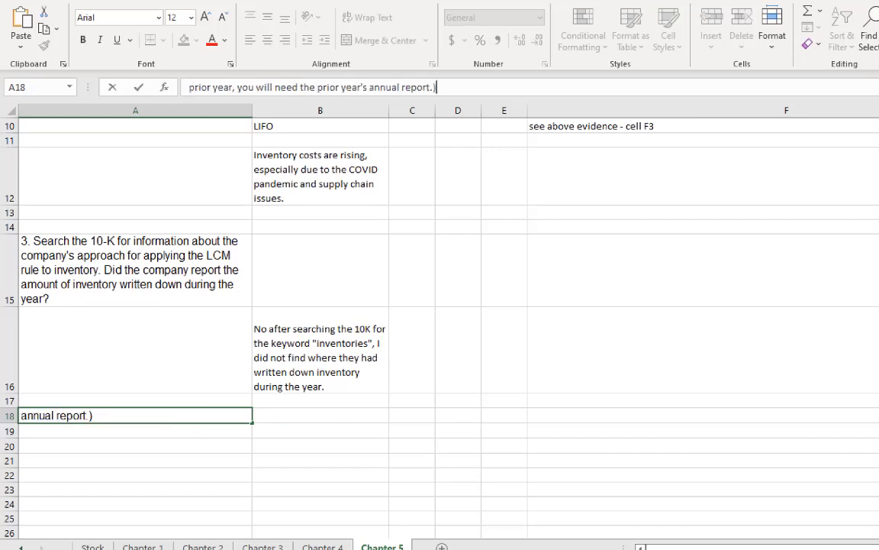
pyautogui.press('Return')
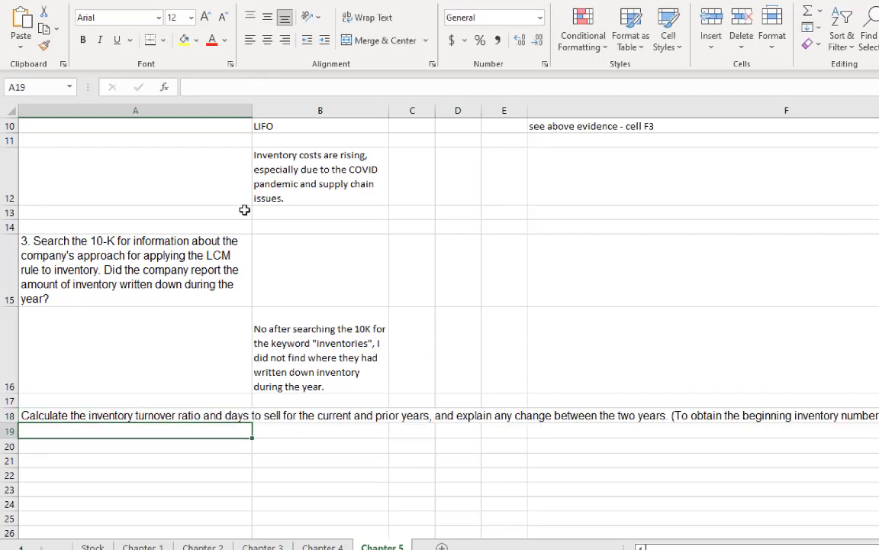
# Add the number "4." in front of the inventory turnover question in cell A18.
pyautogui.click(145, 416)
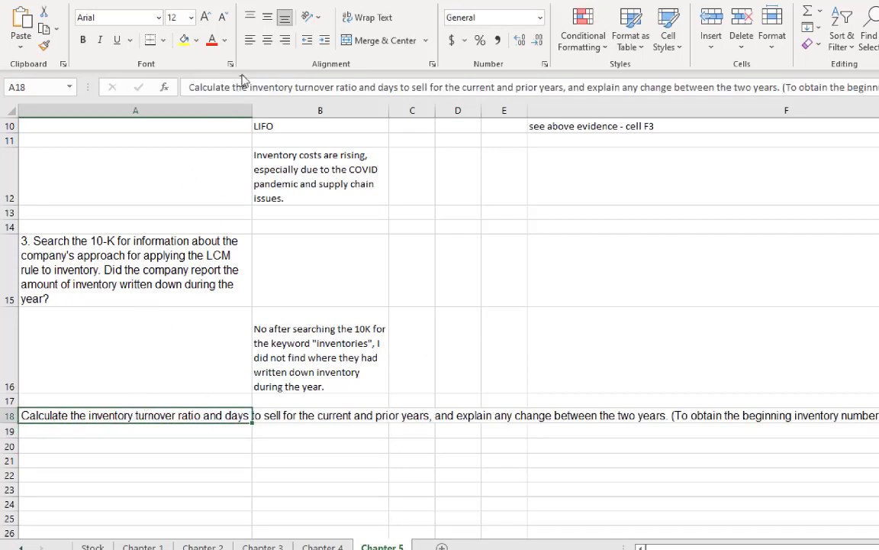
pyautogui.click(183, 86)
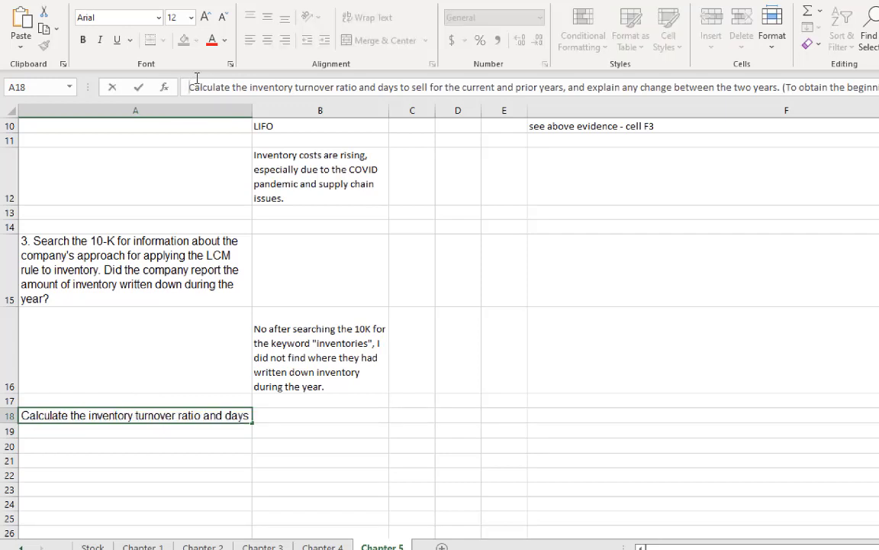
pyautogui.write('4.')
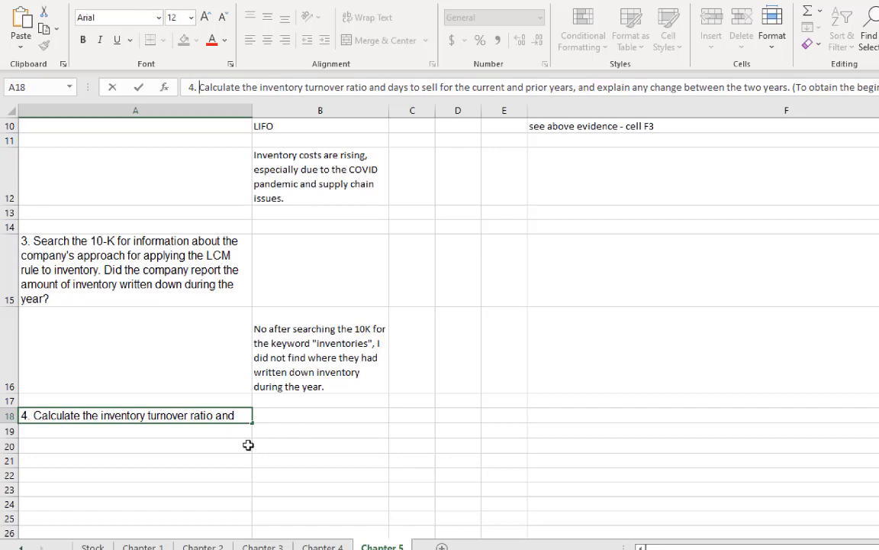
pyautogui.press('Return')
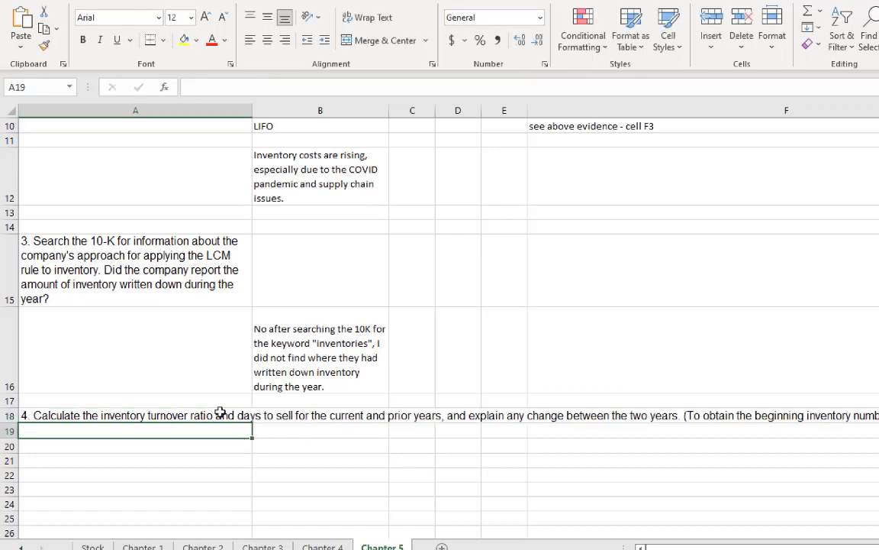
# Wrap the text of question 4 in cell A18.
pyautogui.click(221, 416)
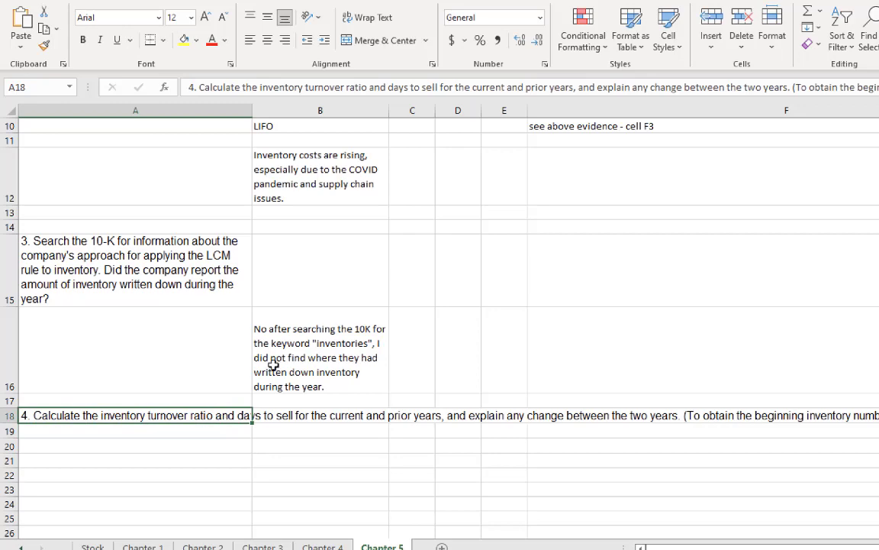
pyautogui.click(373, 18)
pyautogui.scroll(-3, 364, 300)
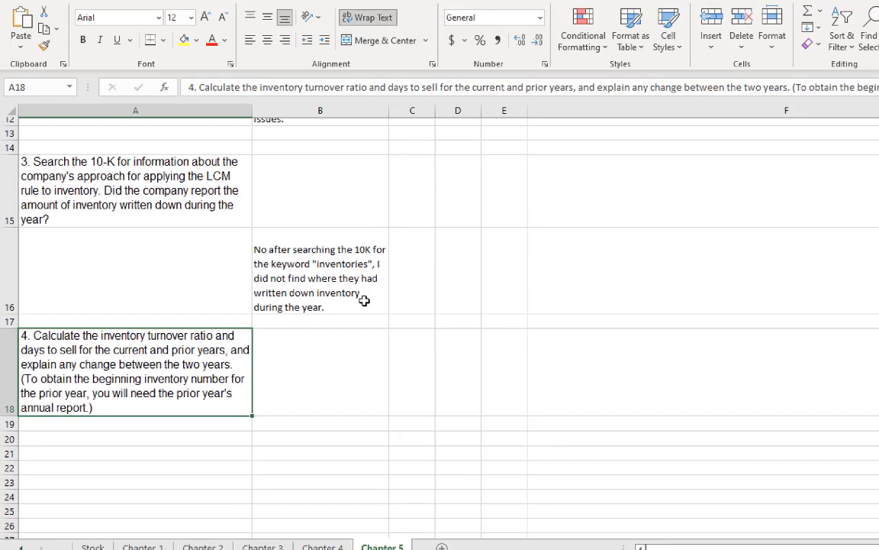
pyautogui.scroll(2, 365, 302)
pyautogui.scroll(1, 365, 302)
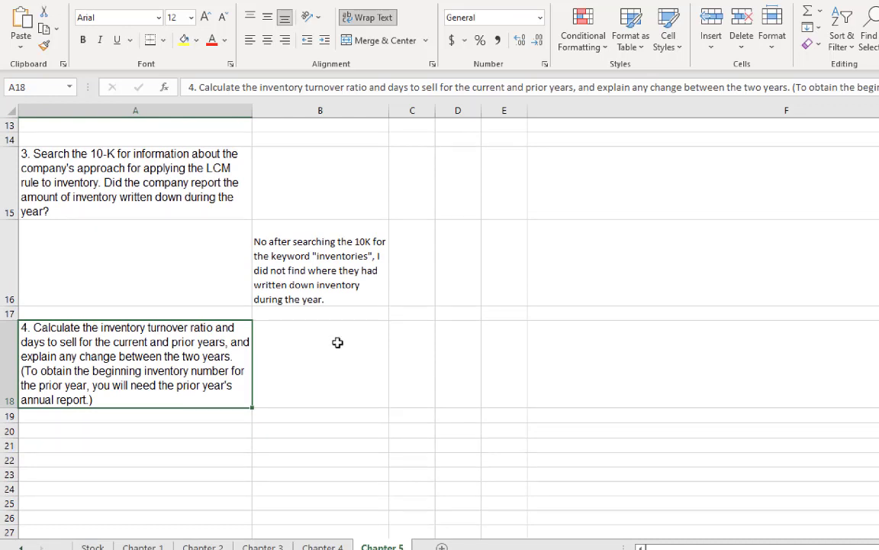
# Enter the label "Cost of Goods Sold" in cell A20 below question 4.
pyautogui.click(214, 432)
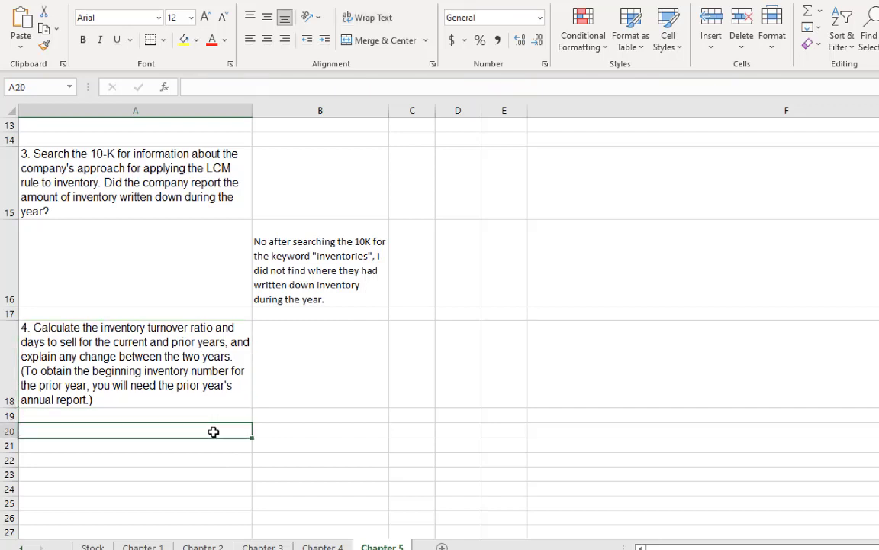
pyautogui.write('Co')
pyautogui.press('BackSpace')
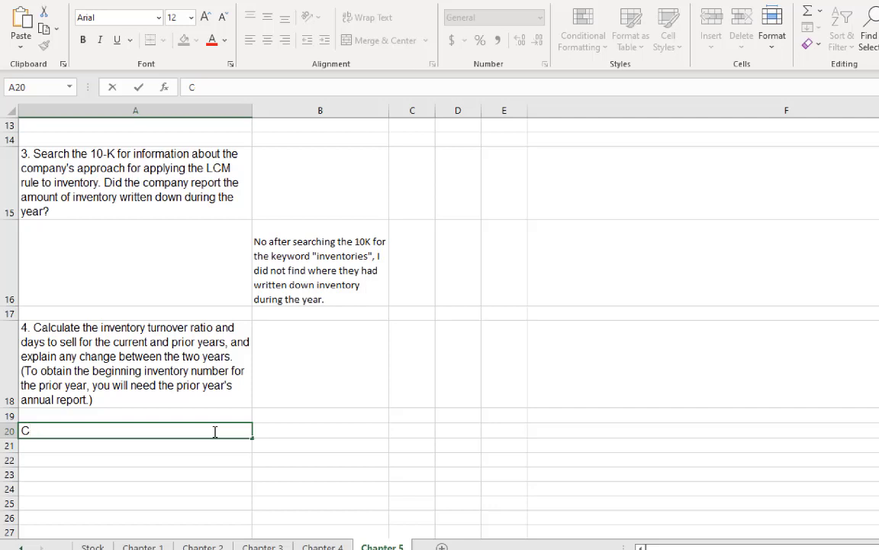
pyautogui.write('ost of Go')
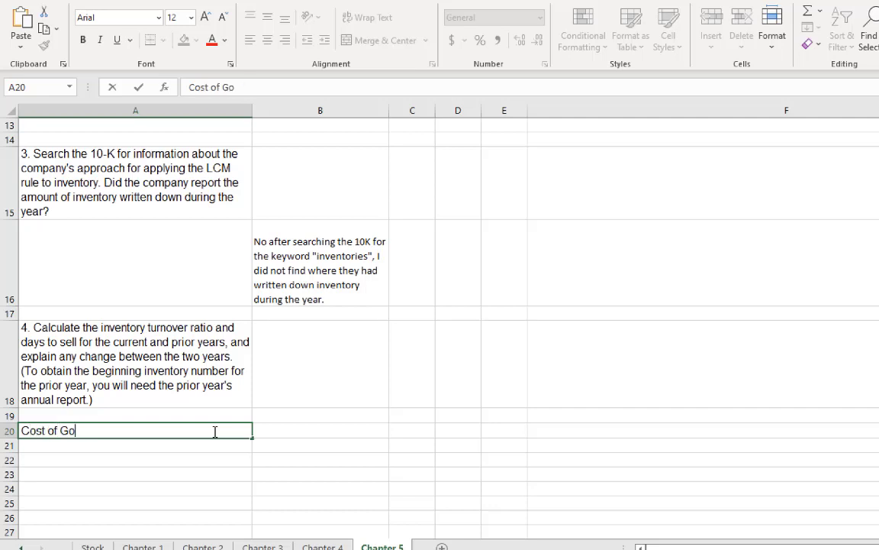
pyautogui.write('ods Sold')
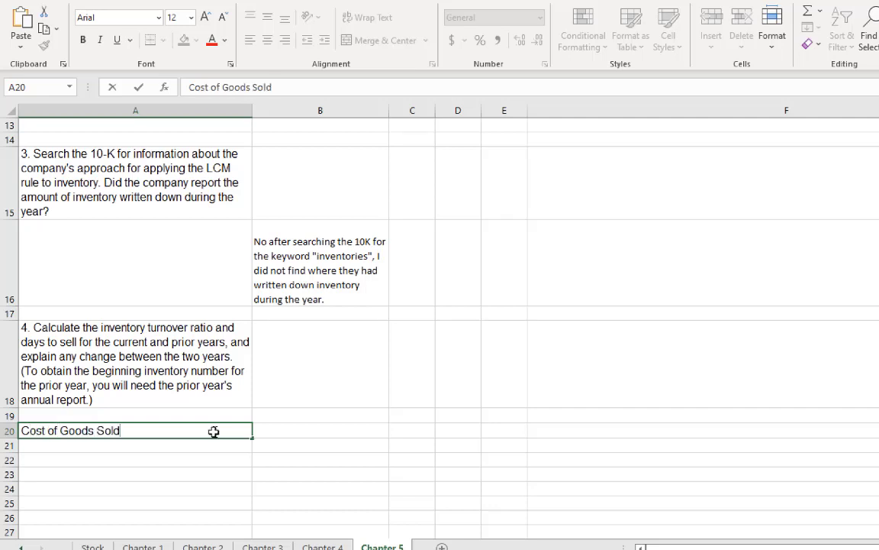
pyautogui.press('Return')
# Enter the label "Average Inventory" in cell A21.
pyautogui.write('In')
pyautogui.press('BackSpace')
pyautogui.press('BackSpace')
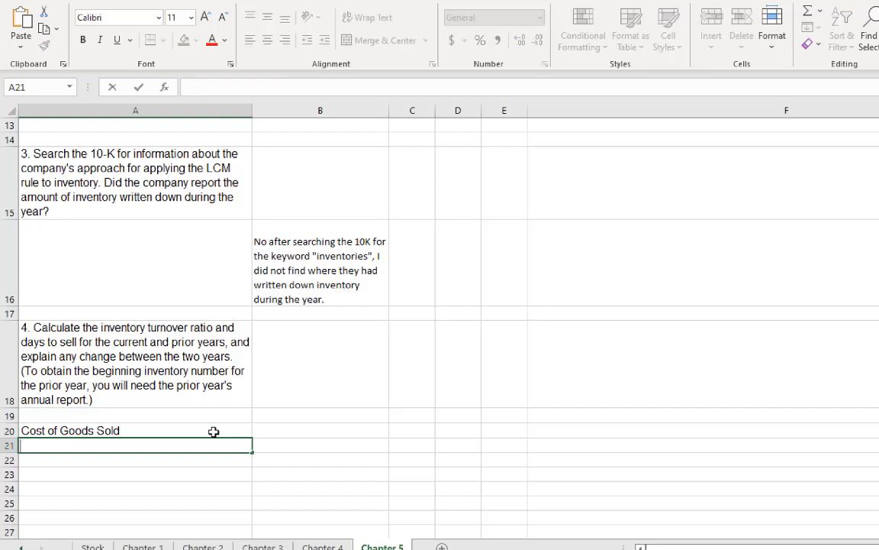
pyautogui.write('Average I')
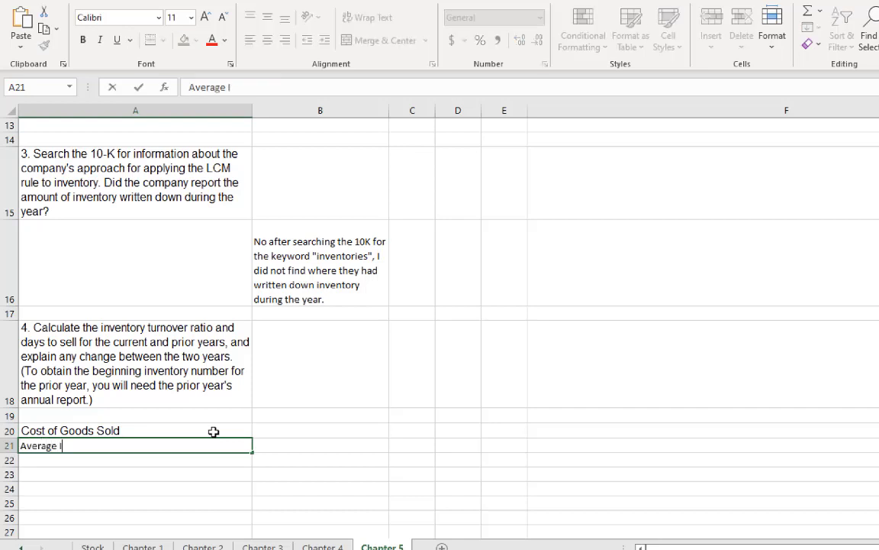
pyautogui.write('nventory')
pyautogui.press('Return')
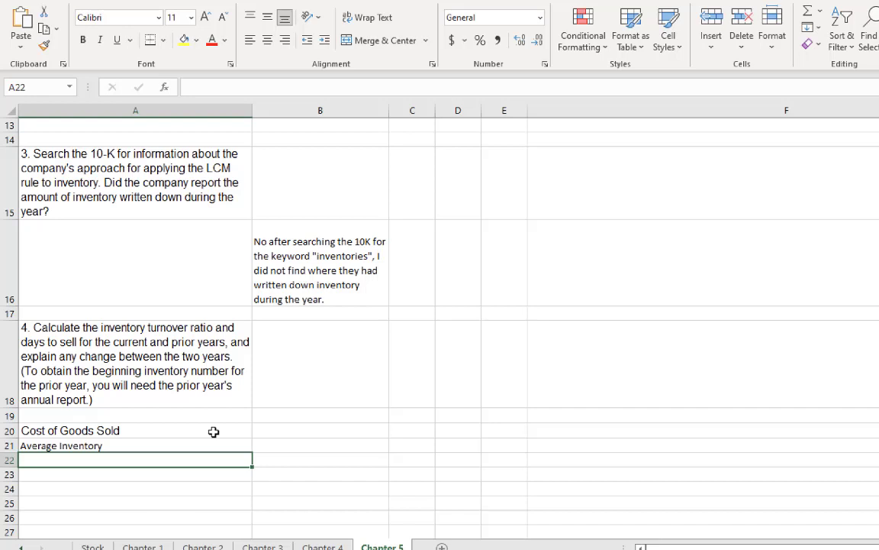
# Insert three blank rows above the Average Inventory row.
pyautogui.click(9, 445)
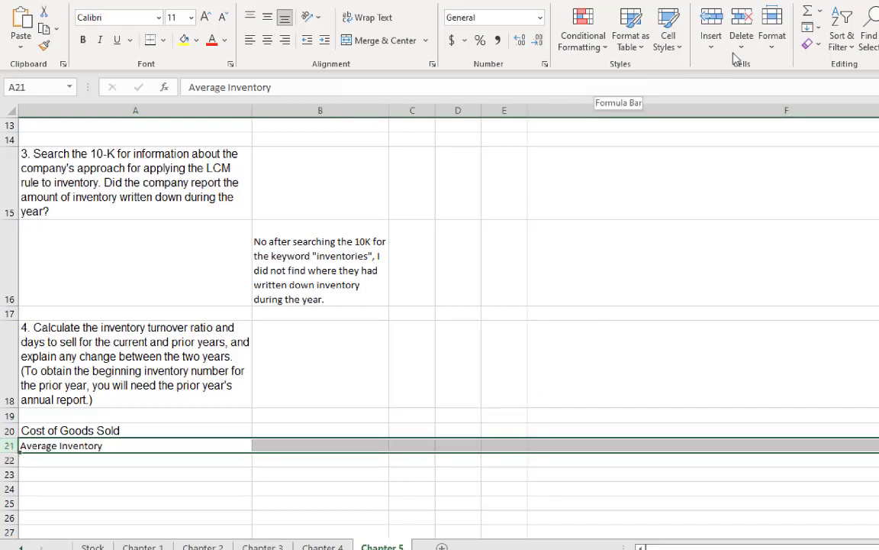
pyautogui.click(711, 24)
pyautogui.click(712, 25)
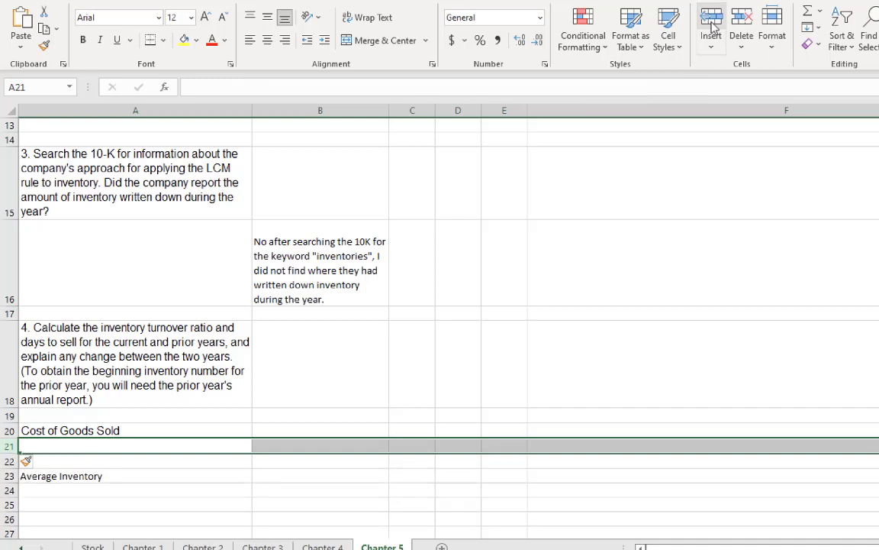
pyautogui.click(711, 25)
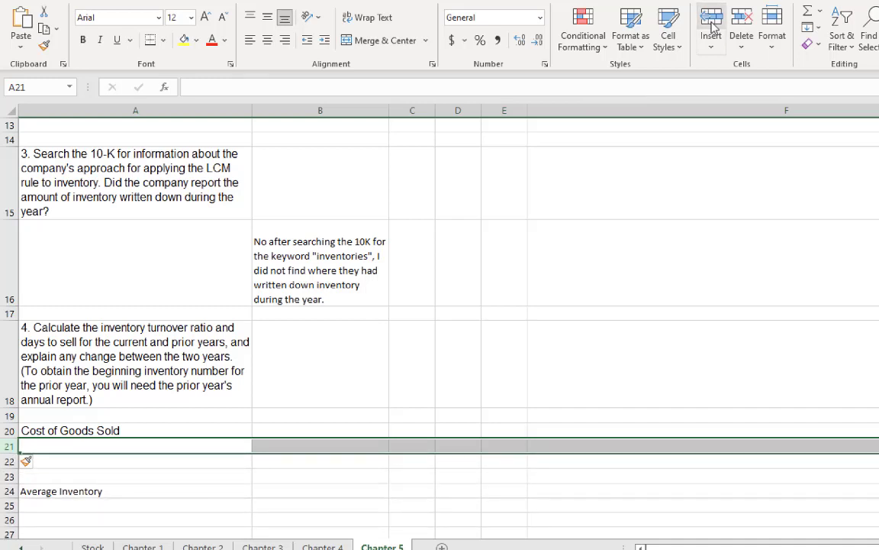
# Enter the year headings 2021 in cell B18 and 2019 in cell C18.
pyautogui.click(337, 400)
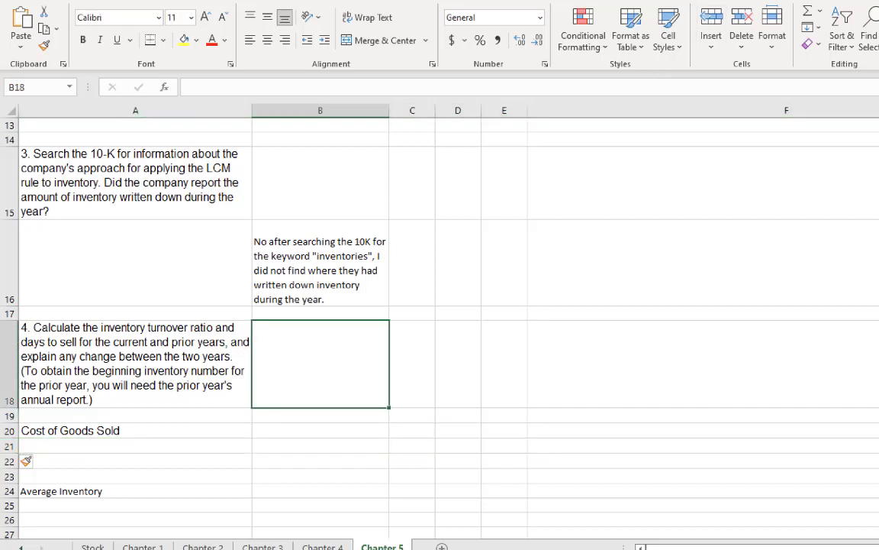
pyautogui.write('d202')
pyautogui.press('BackSpace')
pyautogui.press('BackSpace')
pyautogui.press('BackSpace')
pyautogui.press('BackSpace')
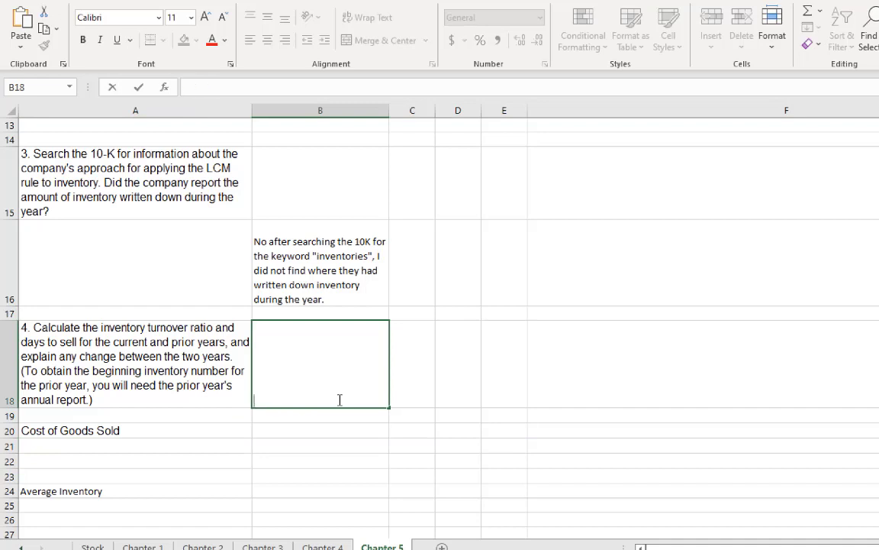
pyautogui.write('2021')
pyautogui.press('Tab')
pyautogui.write('201')
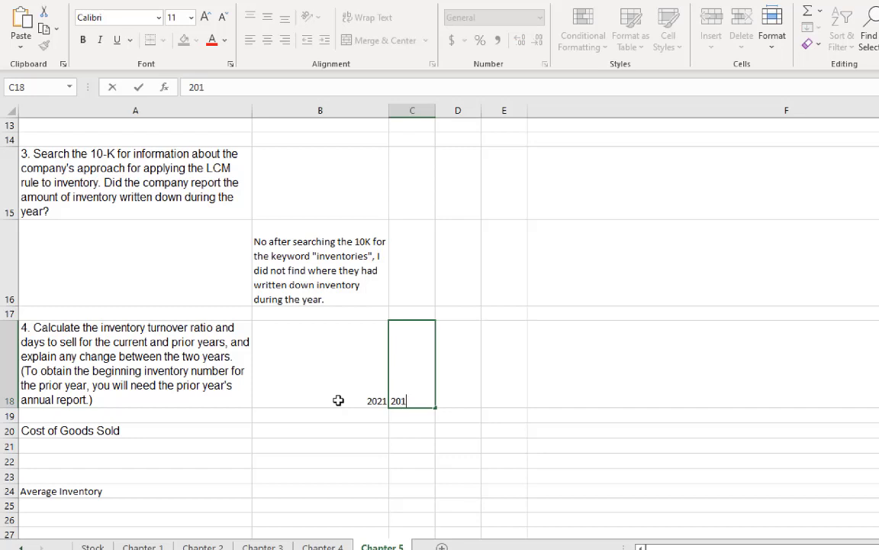
pyautogui.write('9')
pyautogui.press('Return')
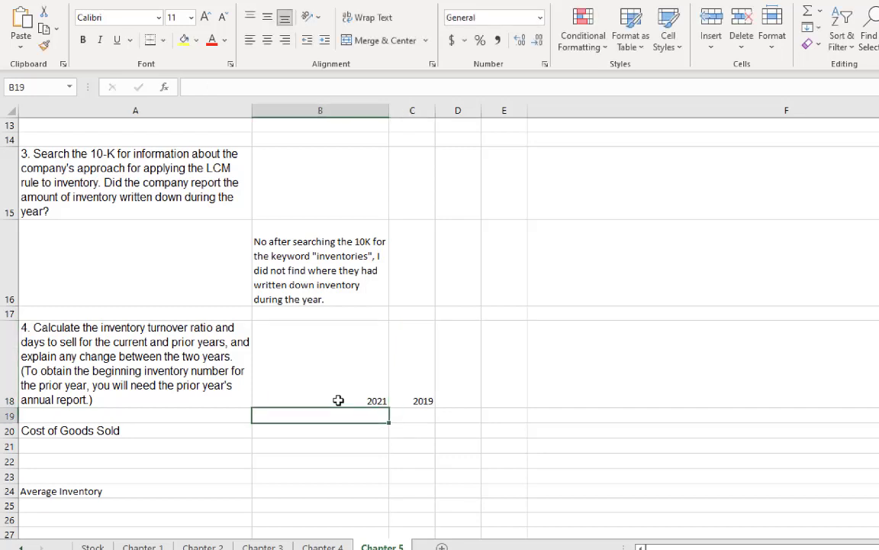
pyautogui.click(338, 433)
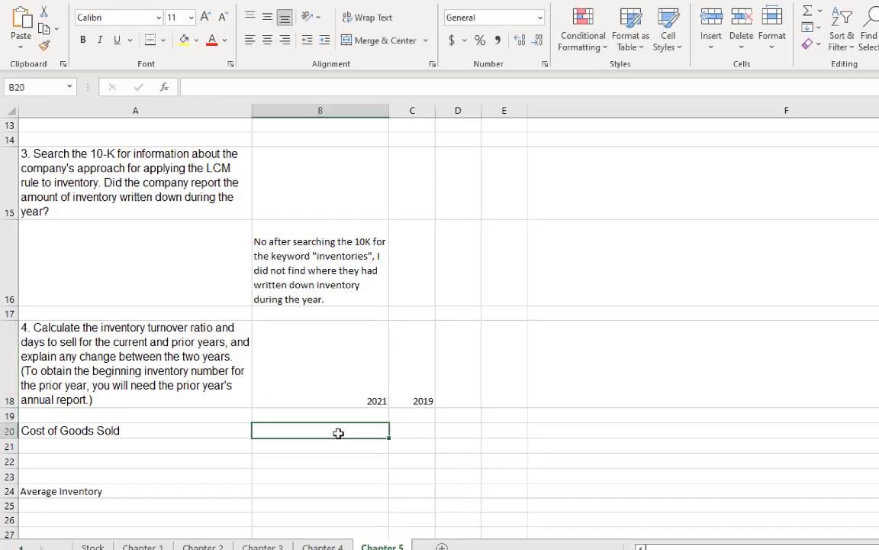
pyautogui.write('=cos')
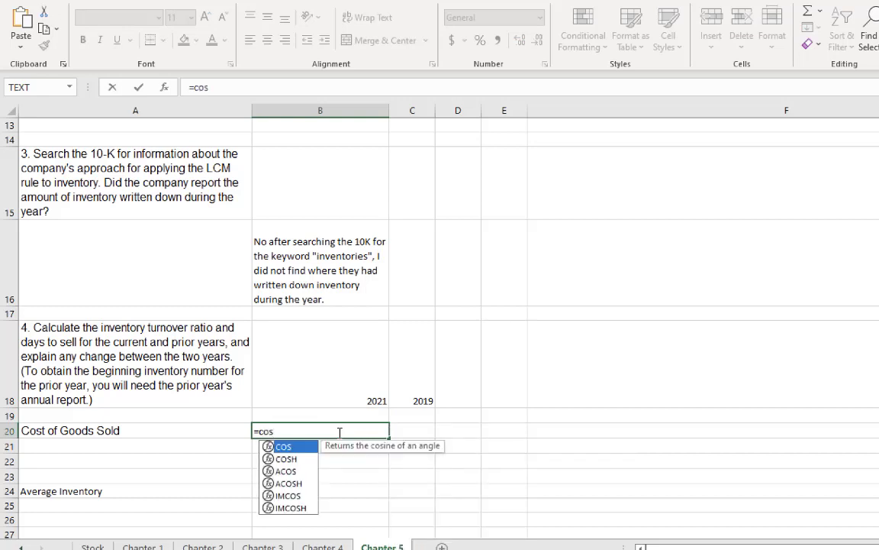
pyautogui.write('t')
pyautogui.press('BackSpace')
pyautogui.press('BackSpace')
pyautogui.press('BackSpace')
pyautogui.press('BackSpace')
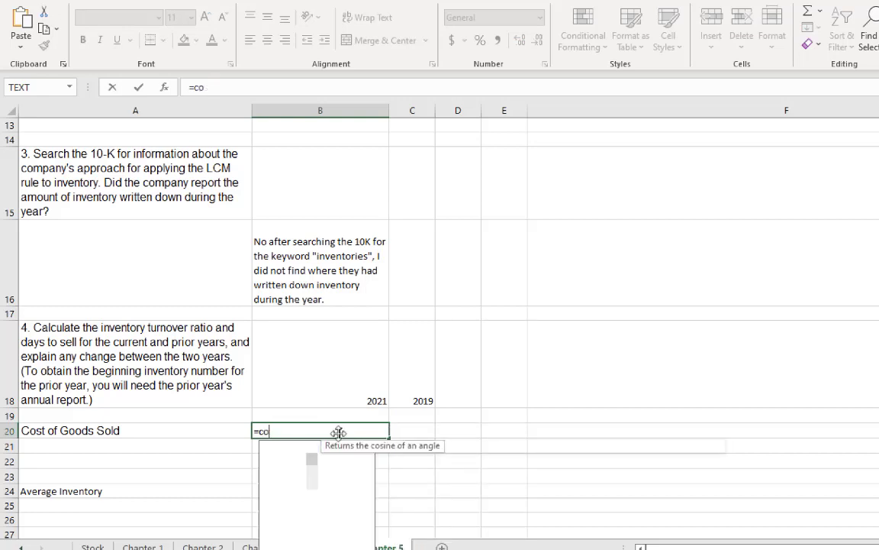
pyautogui.press('Escape')
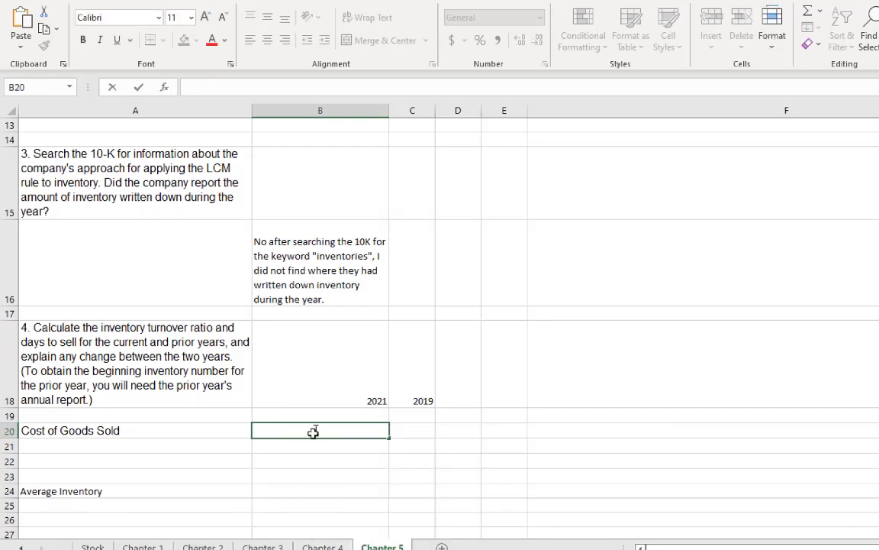
pyautogui.click(300, 473)
# Go to the Consolidated Statements of Operations sheet at the start of the workbook.
pyautogui.click(21, 547)
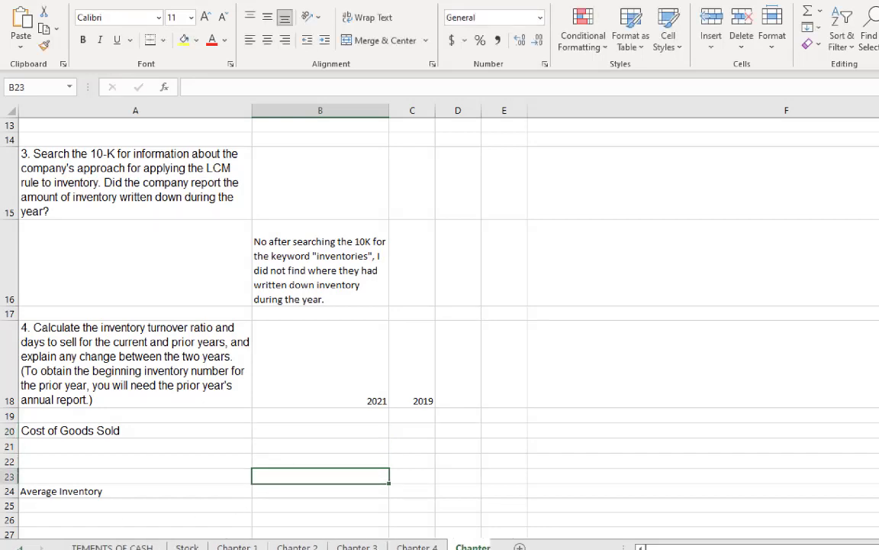
pyautogui.click(22, 547)
pyautogui.click(21, 547)
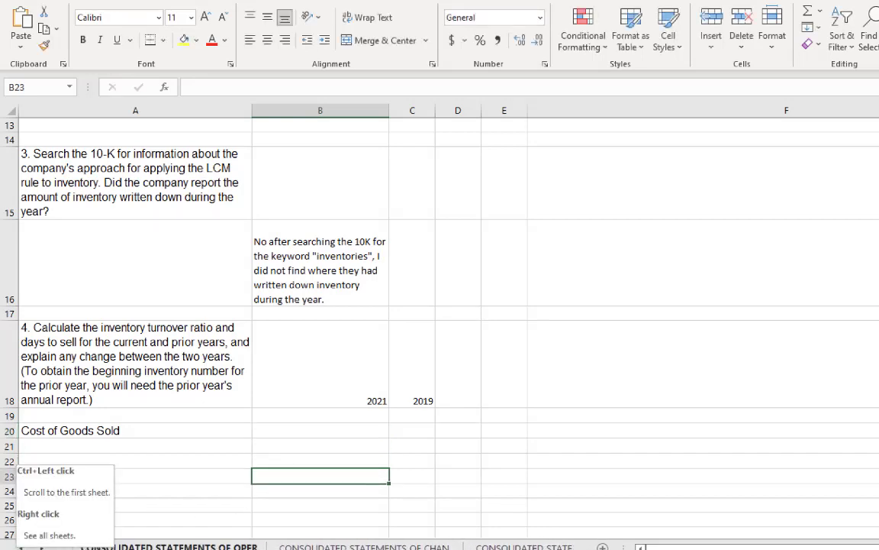
pyautogui.click(168, 546)
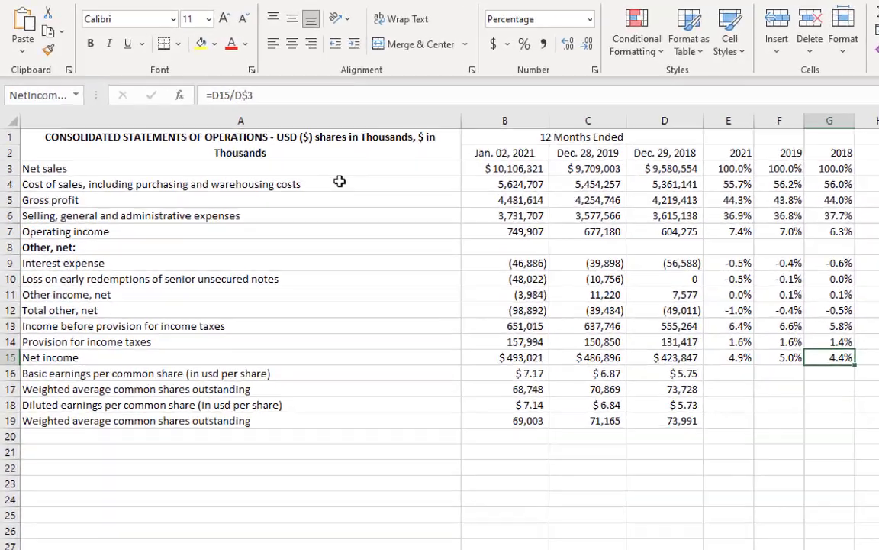
# Name the cost of sales cell for Jan. 02, 2021 (B4) CostOfGoodsSold2021.
pyautogui.click(301, 169)
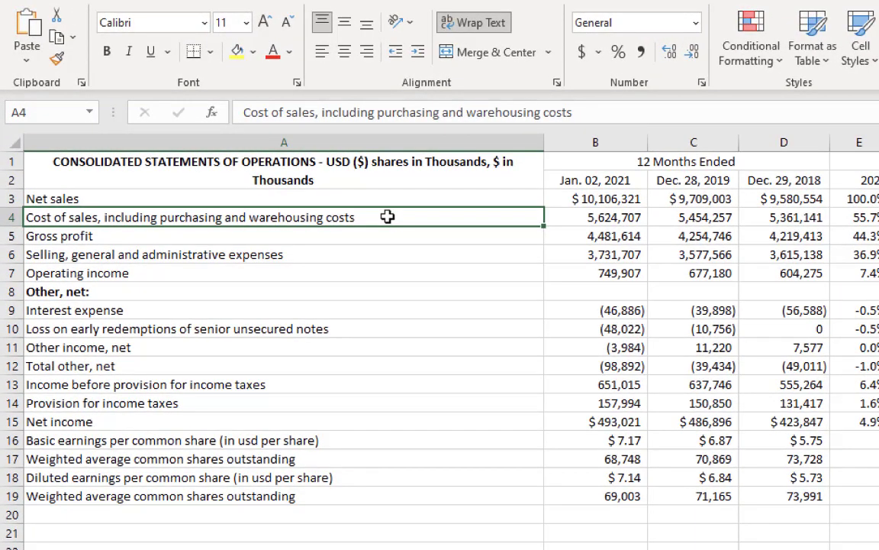
pyautogui.click(574, 219)
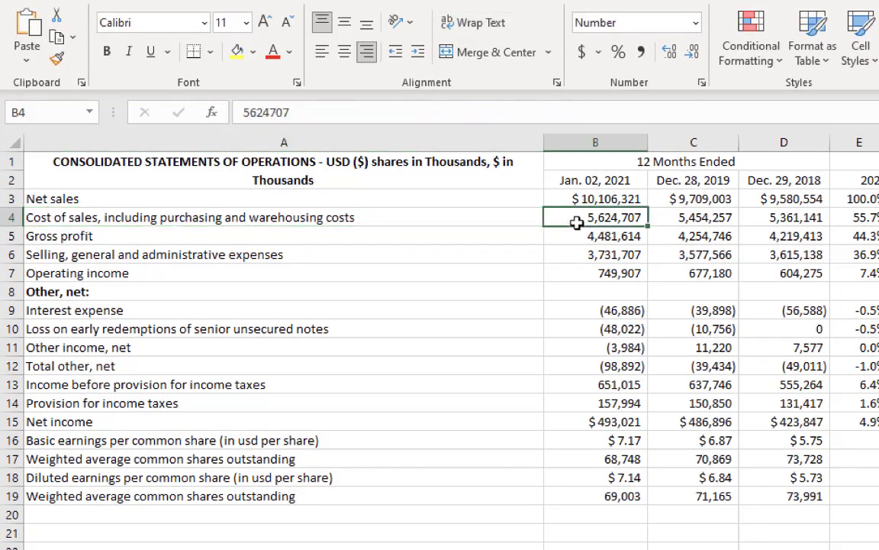
pyautogui.click(44, 107)
pyautogui.write('Cost')
pyautogui.write('Of')
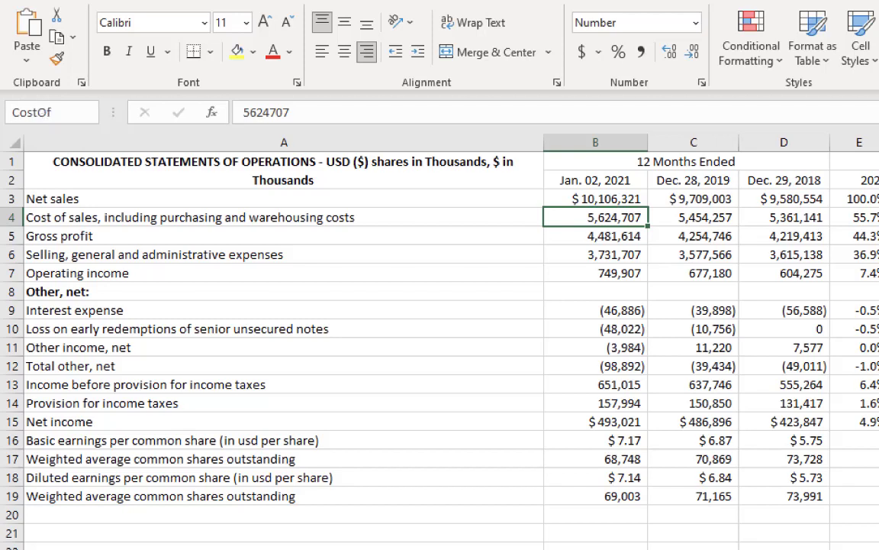
pyautogui.write('Goods')
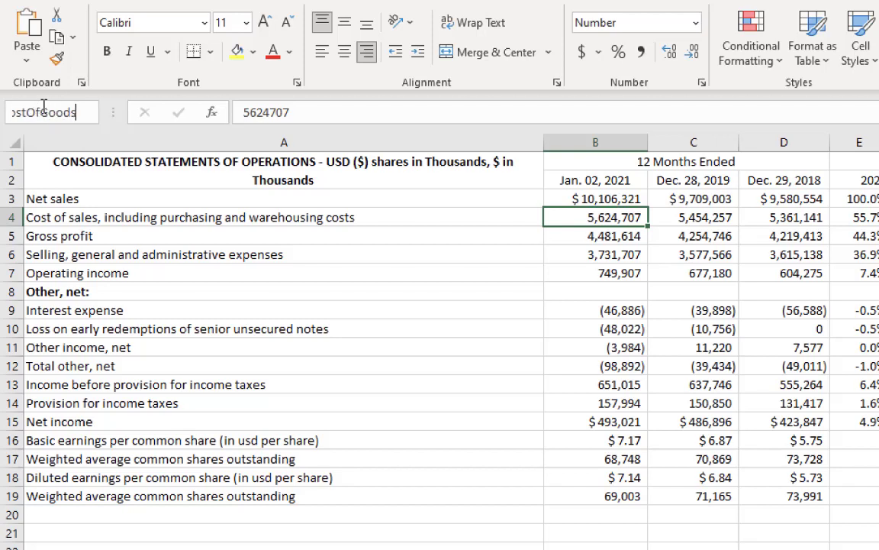
pyautogui.write('Sold2')
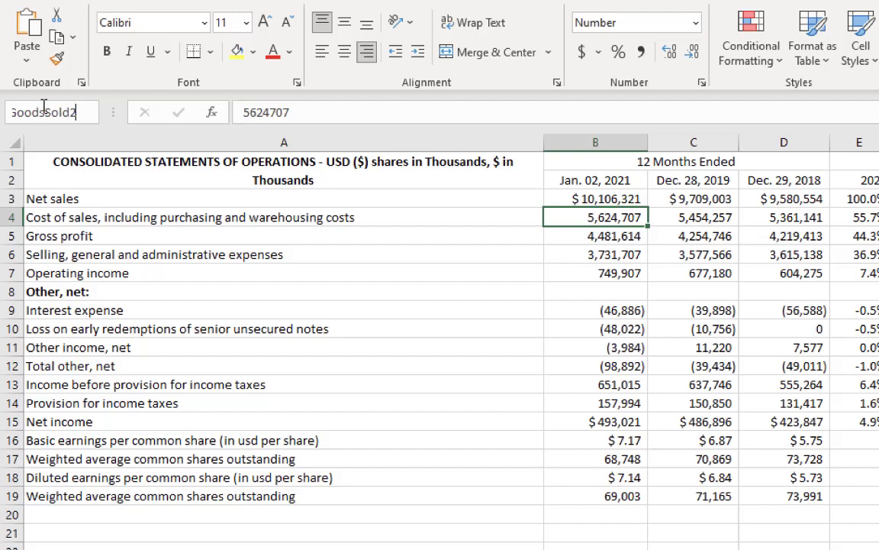
pyautogui.write('021')
pyautogui.press('Return')
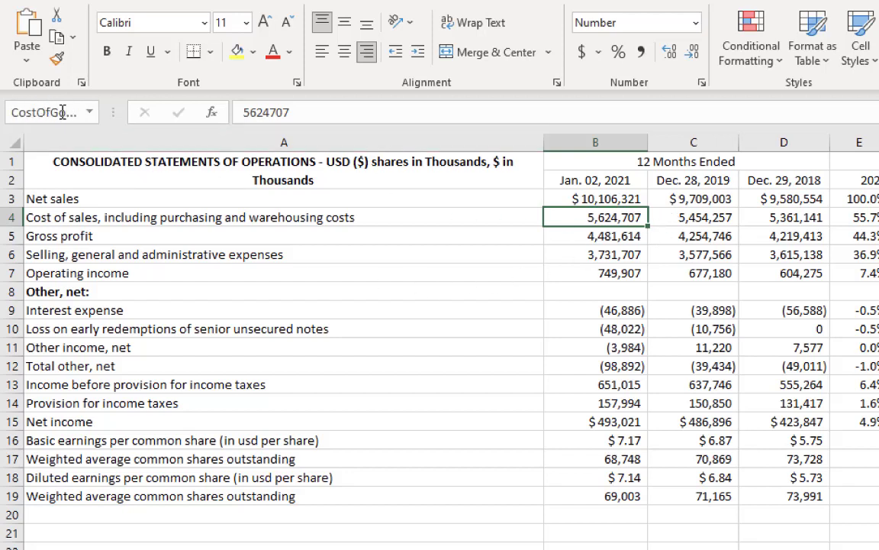
# Select the entire defined name of cell B4.
pyautogui.click(63, 113)
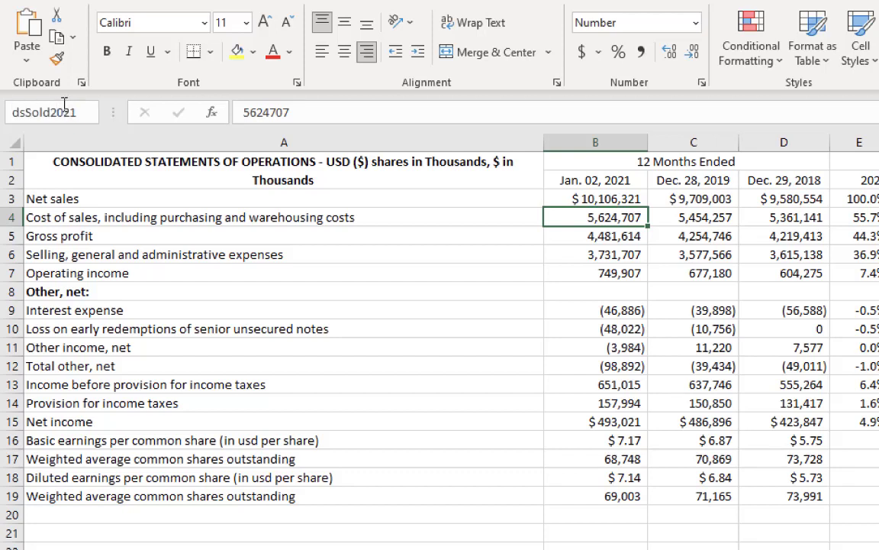
pyautogui.hotkey('ctrl', 'a')
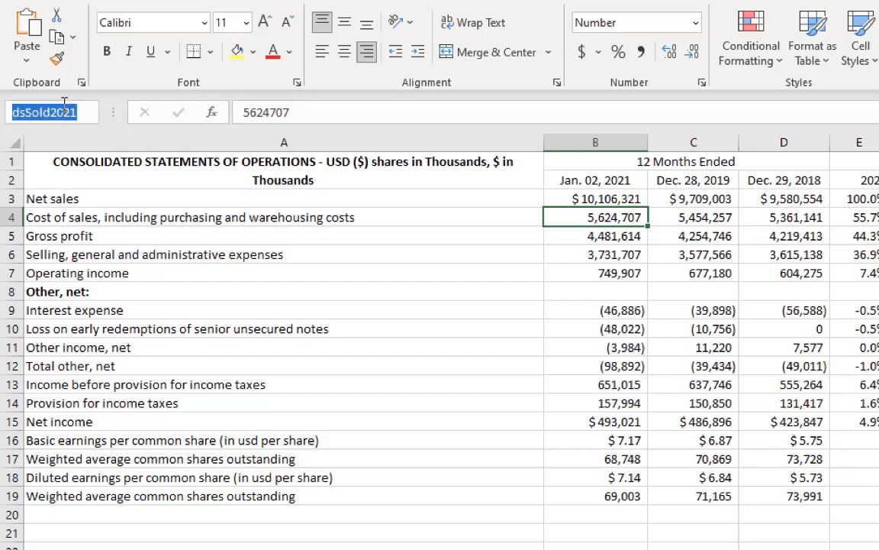
# Name cell C4, the 2019 cost of sales, CostOfGoodsSold2019.
pyautogui.click(658, 214)
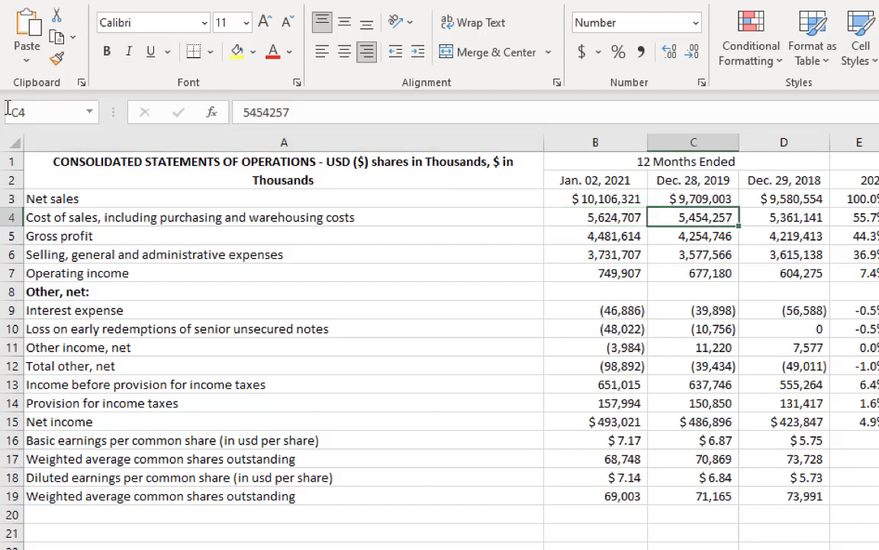
pyautogui.click(29, 111)
pyautogui.write('dsSold2021')
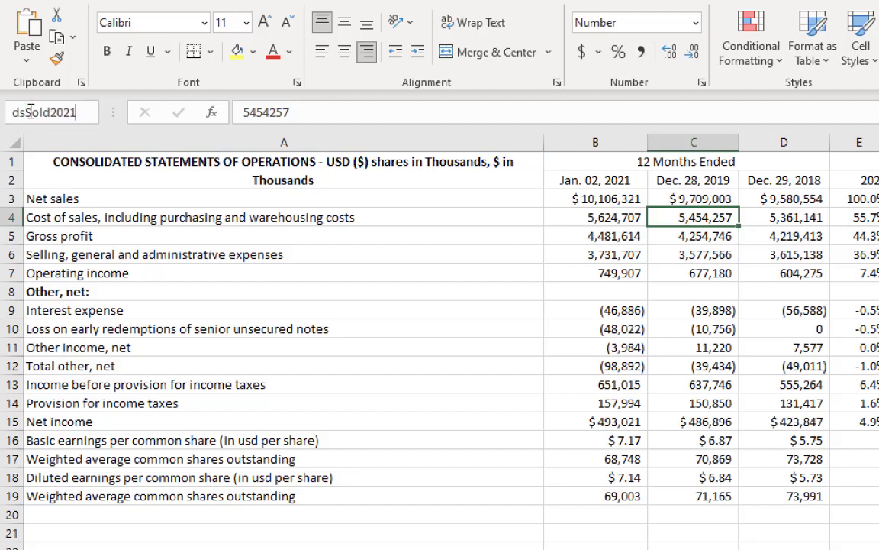
pyautogui.press('BackSpace')
pyautogui.press('BackSpace')
pyautogui.write('19')
pyautogui.press('Return')
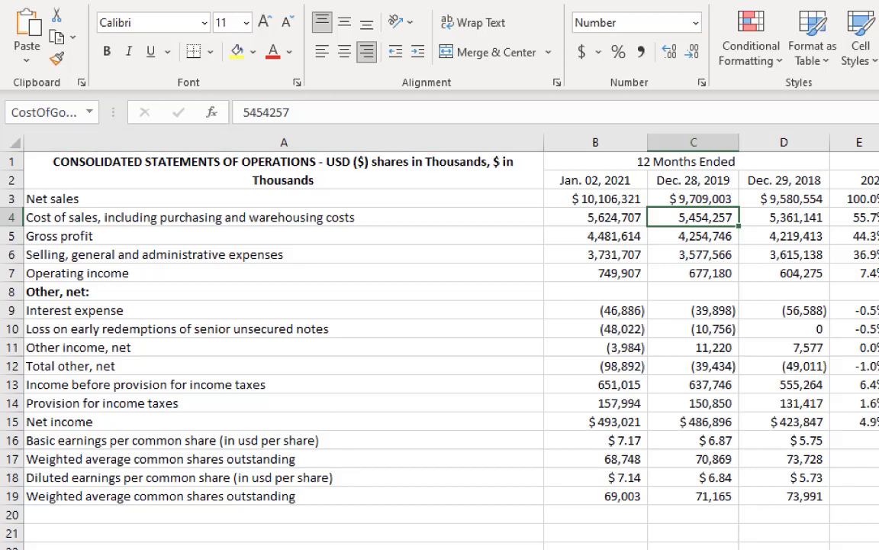
# Add the heading 2018 in cell D1 of the consolidated balance sheet and select the 2018 Inventories cell D5.
pyautogui.hotkey('ctrl', 'pageup')
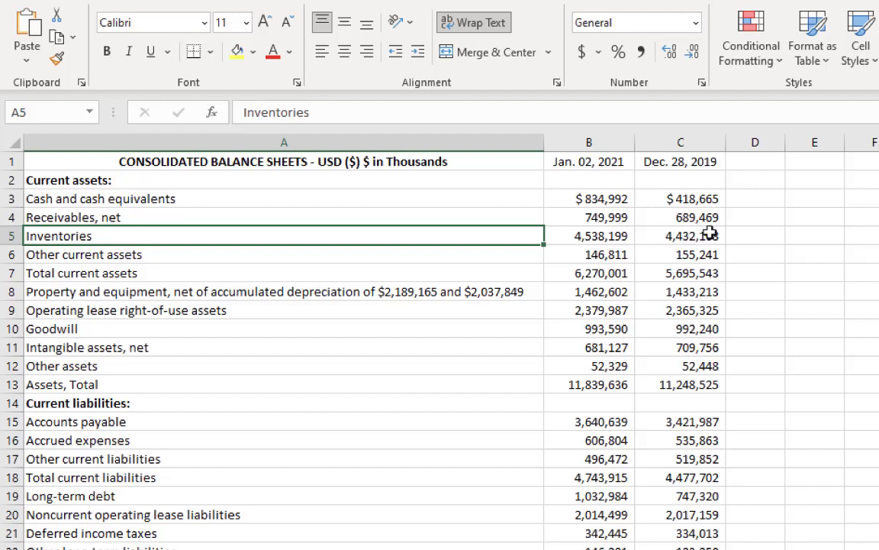
pyautogui.click(755, 161)
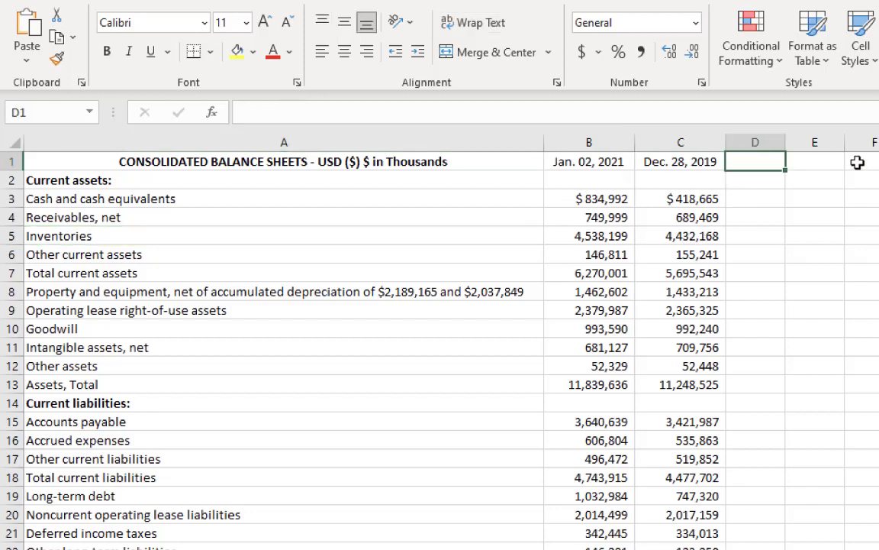
pyautogui.write('2018')
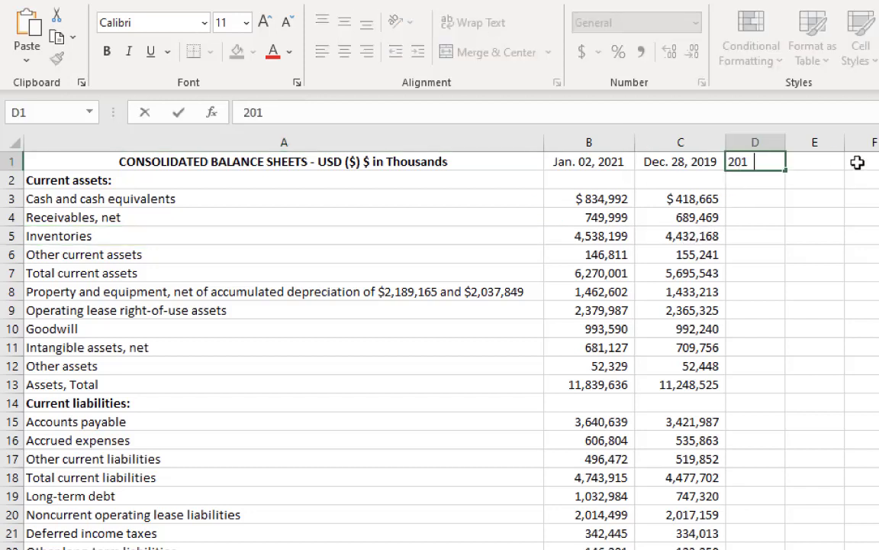
pyautogui.press('Return')
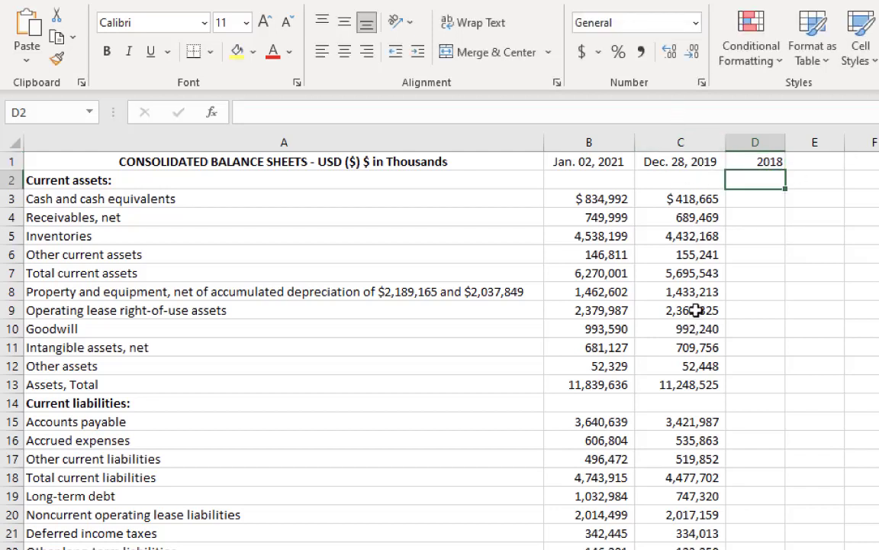
pyautogui.click(754, 237)
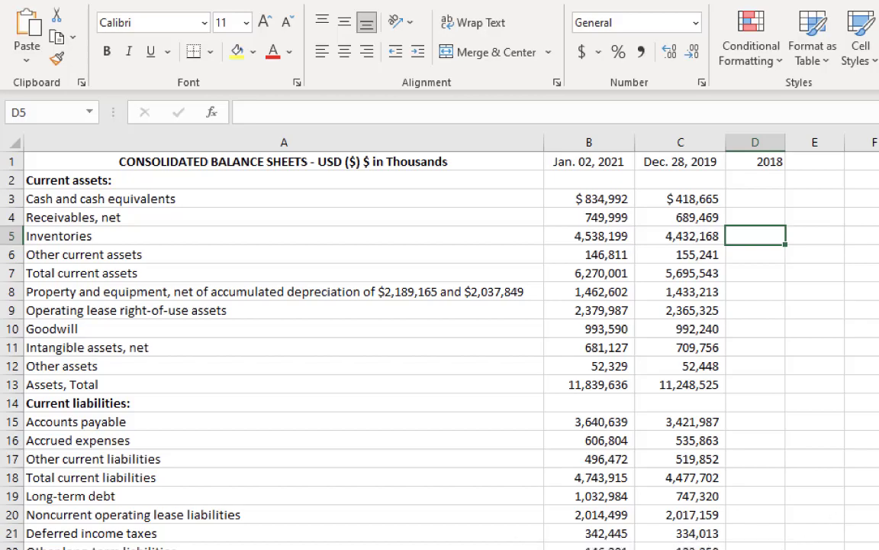
# Minimize the workbook and open the Advance Auto Parts 10K 2019 PDF from the desktop in Chrome.
pyautogui.press('super+Down')
pyautogui.press('super+Down')
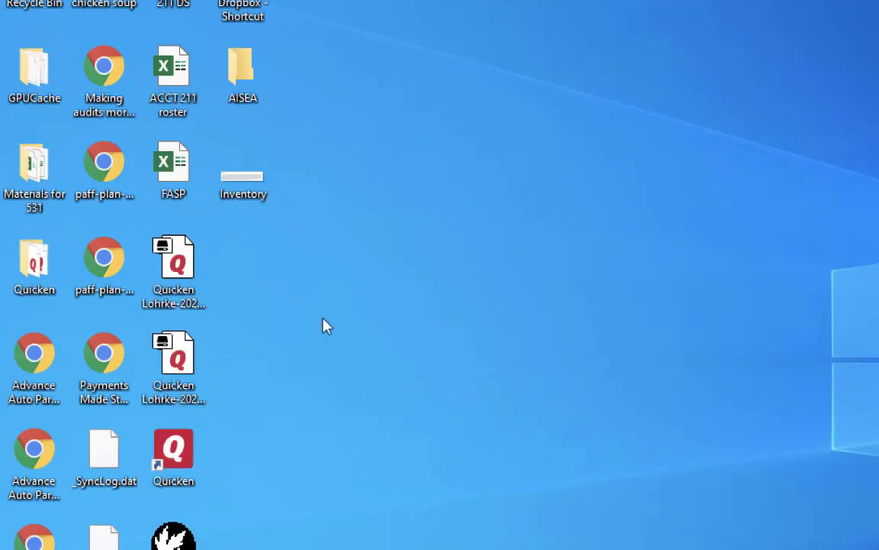
pyautogui.click(35, 451)
pyautogui.click(36, 353)
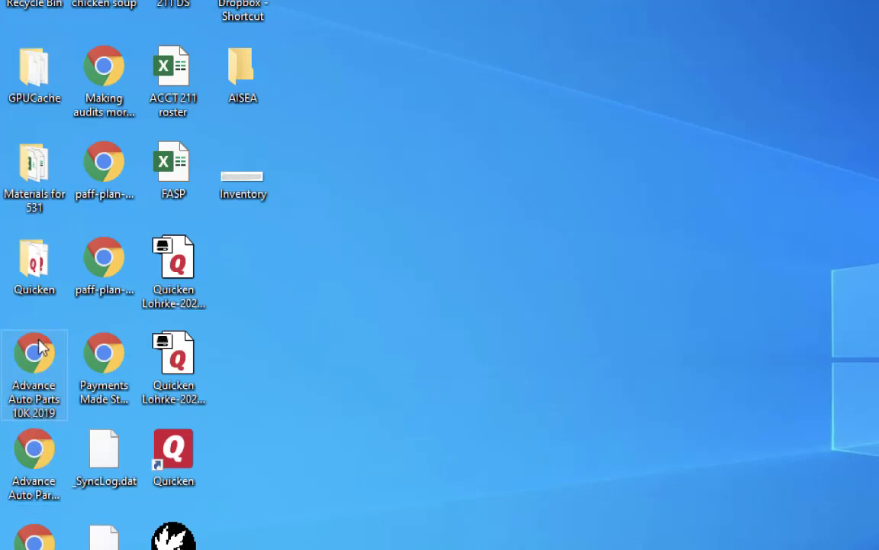
pyautogui.doubleClick(36, 353)
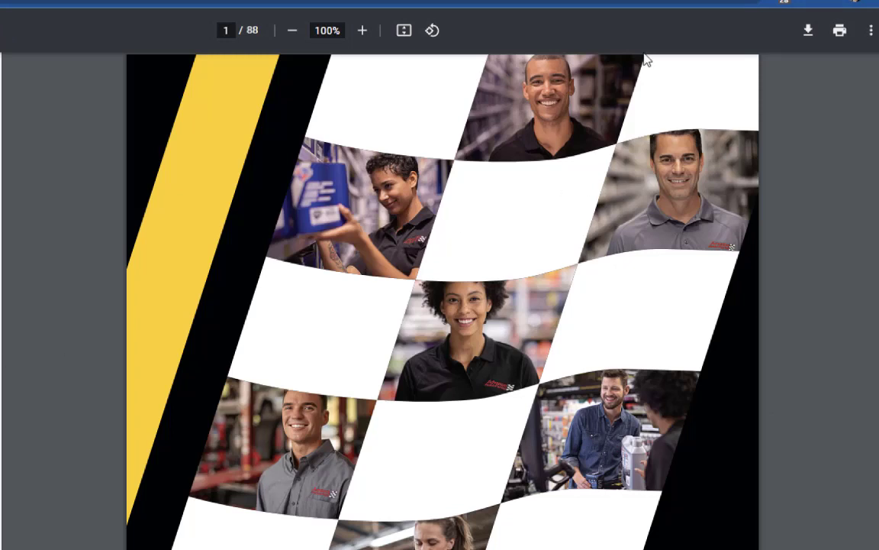
# Search the 2019 annual report for "inventories".
pyautogui.hotkey('ctrl', 'f')
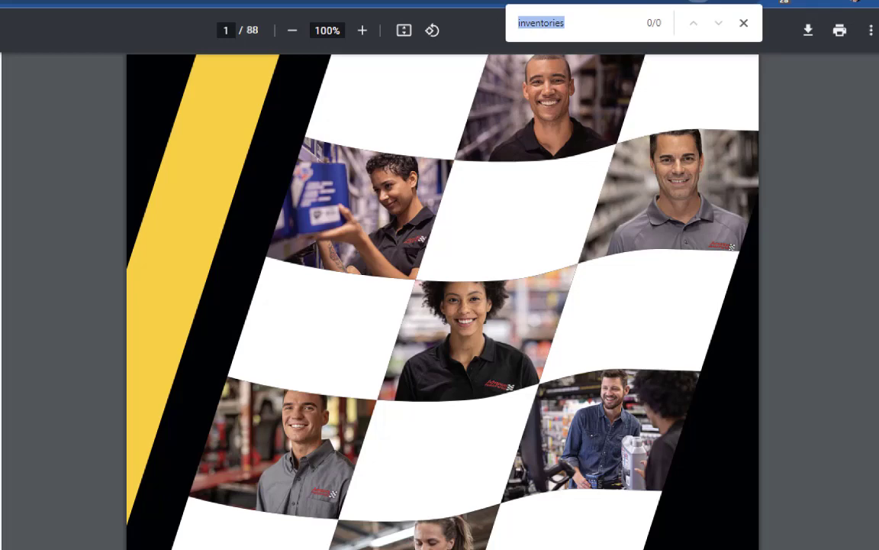
pyautogui.click(603, 23)
pyautogui.doubleClick(602, 23)
pyautogui.write('inventor')
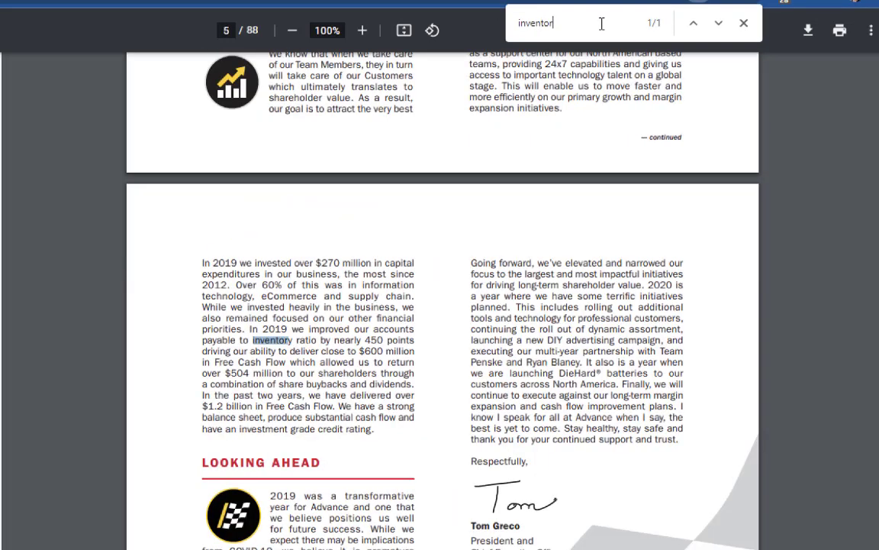
pyautogui.write('ies')
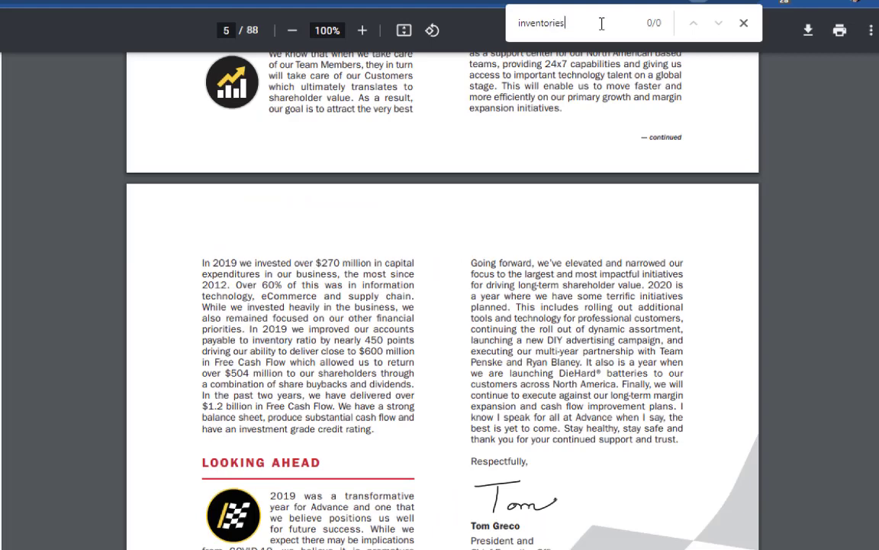
# Clear the search term and locate the Inventories row in the Consolidated Balance Sheets on page 44.
pyautogui.press('BackSpace')
pyautogui.press('BackSpace')
pyautogui.press('BackSpace')
pyautogui.press('BackSpace')
pyautogui.press('BackSpace')
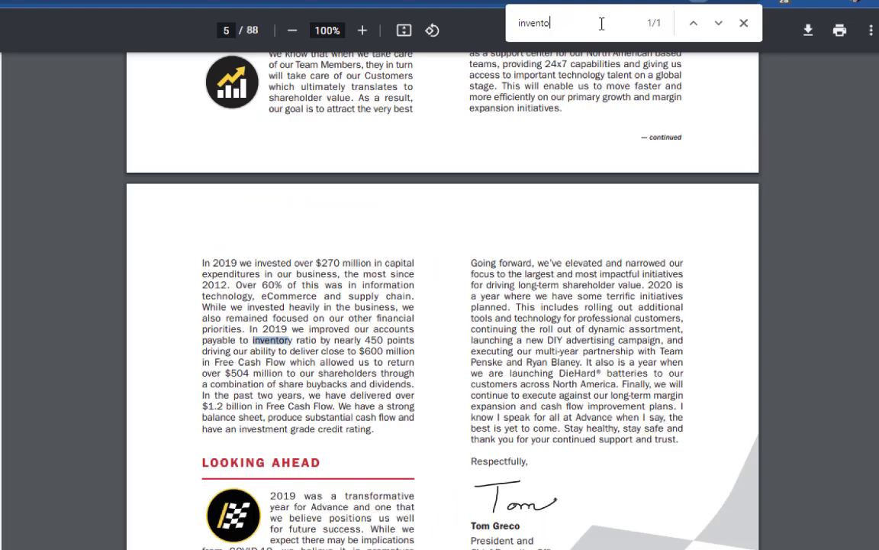
pyautogui.press('BackSpace')
pyautogui.press('BackSpace')
pyautogui.press('BackSpace')
pyautogui.press('BackSpace')
pyautogui.press('BackSpace')
pyautogui.press('BackSpace')
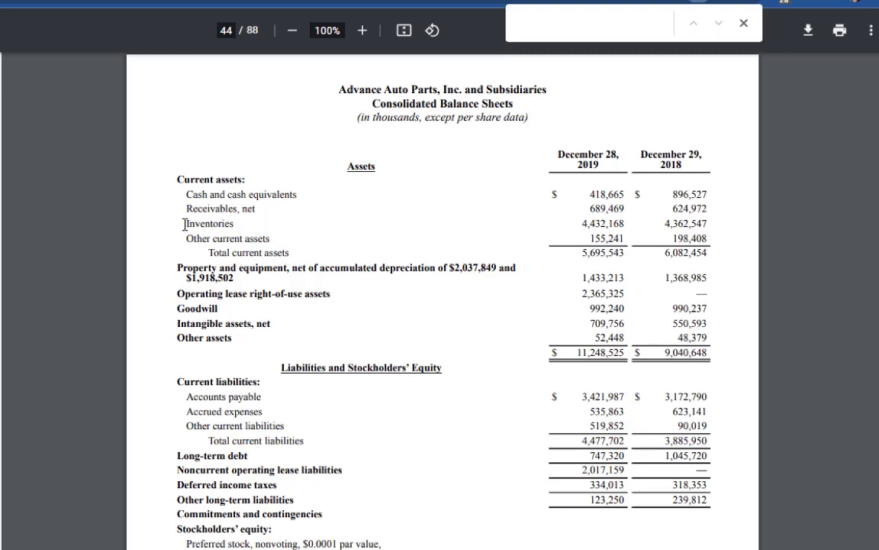
pyautogui.moveTo(185, 224); pyautogui.dragTo(157, 224)
pyautogui.click(158, 224)
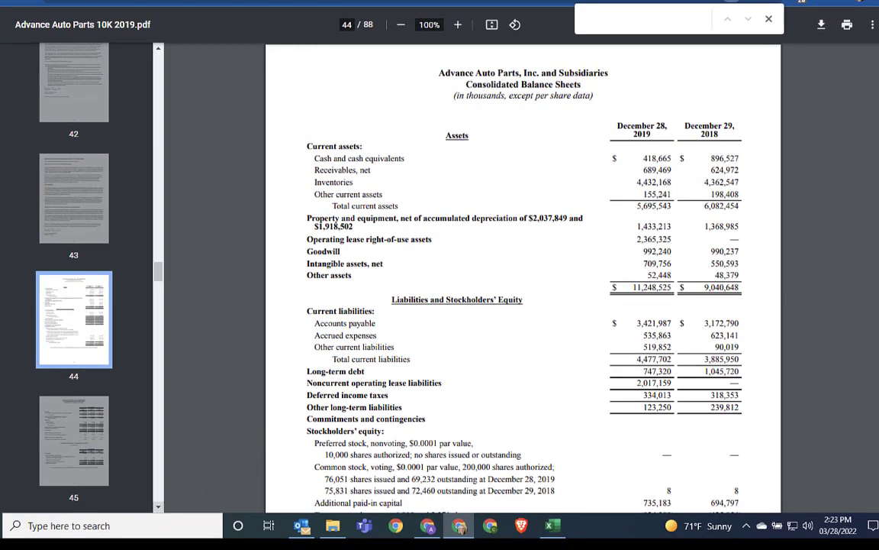
# Switch to Snipping Tool and capture the Inventories row with its 2019 and 2018 amounts from the report's balance sheet.
pyautogui.click(115, 526)
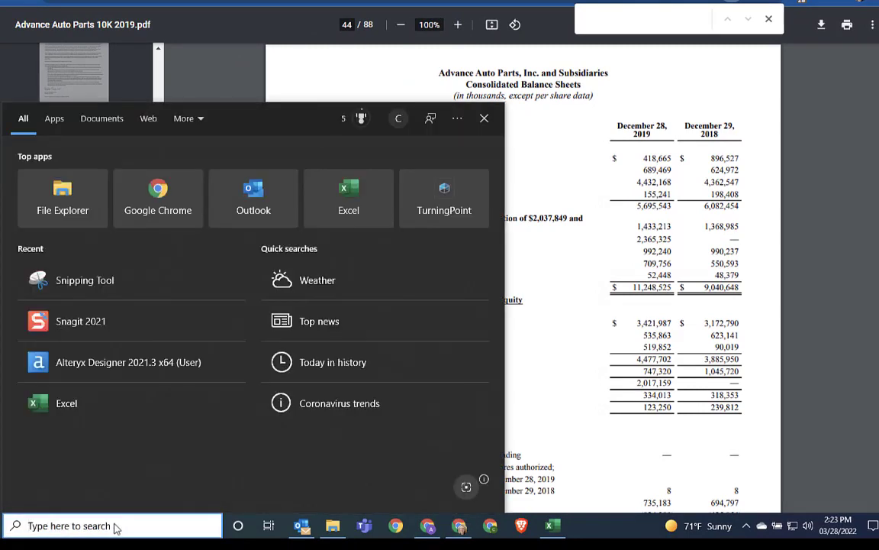
pyautogui.click(112, 286)
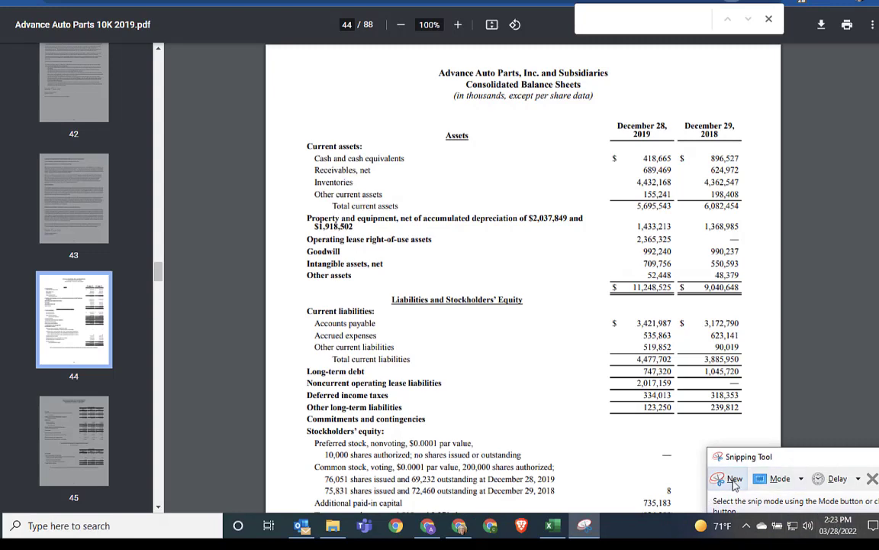
pyautogui.click(733, 480)
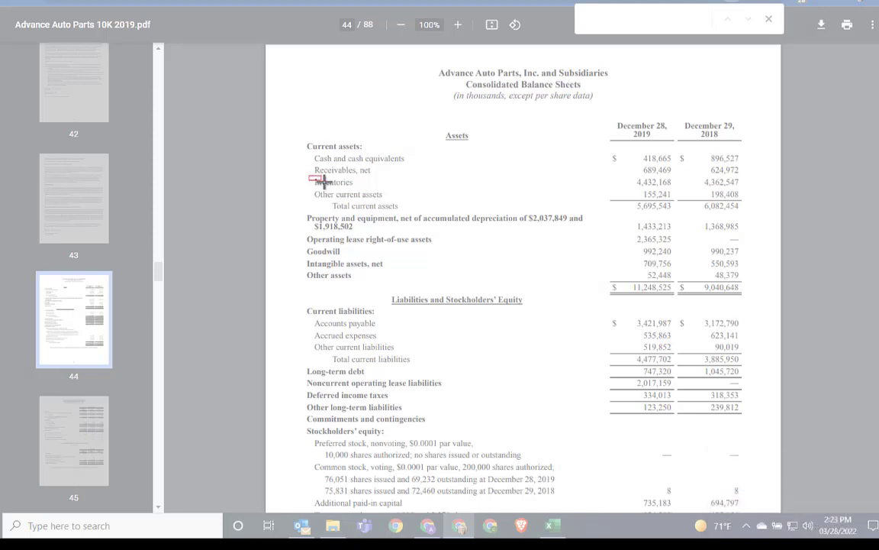
pyautogui.moveTo(309, 176); pyautogui.dragTo(746, 188)
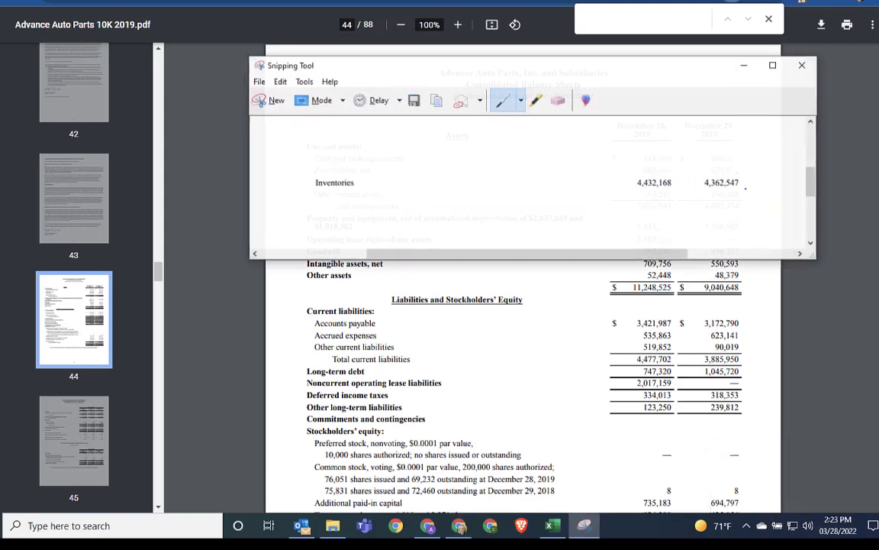
# Save the snip to the Desktop as a JPEG file named inventories2019 and close Snipping Tool.
pyautogui.click(259, 81)
pyautogui.click(270, 116)
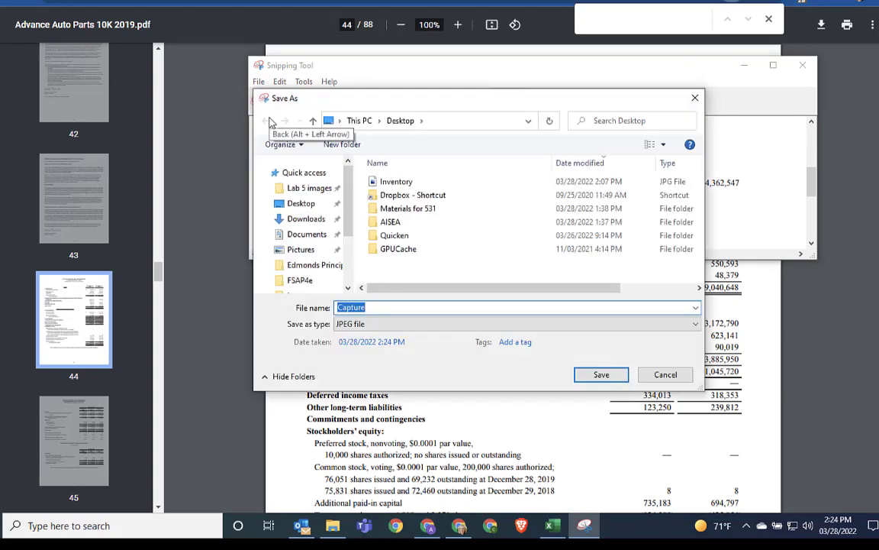
pyautogui.write('inve')
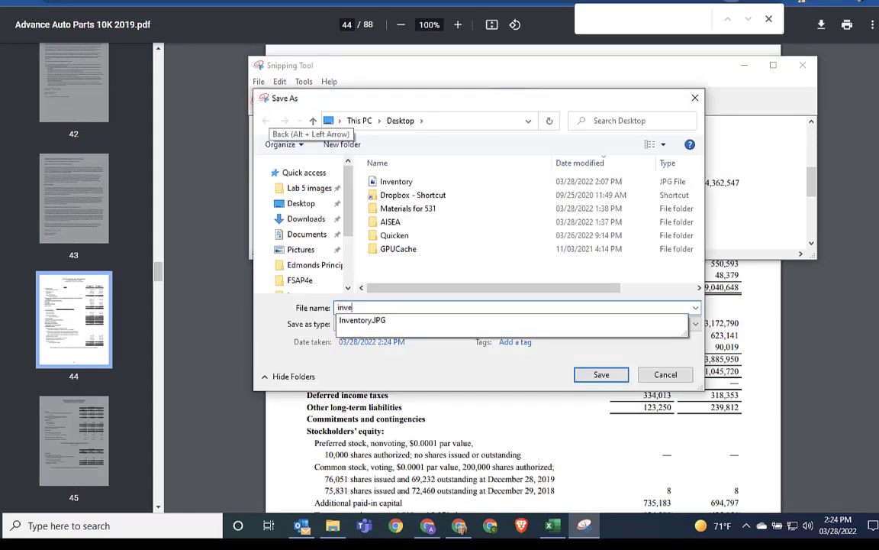
pyautogui.write('ntories')
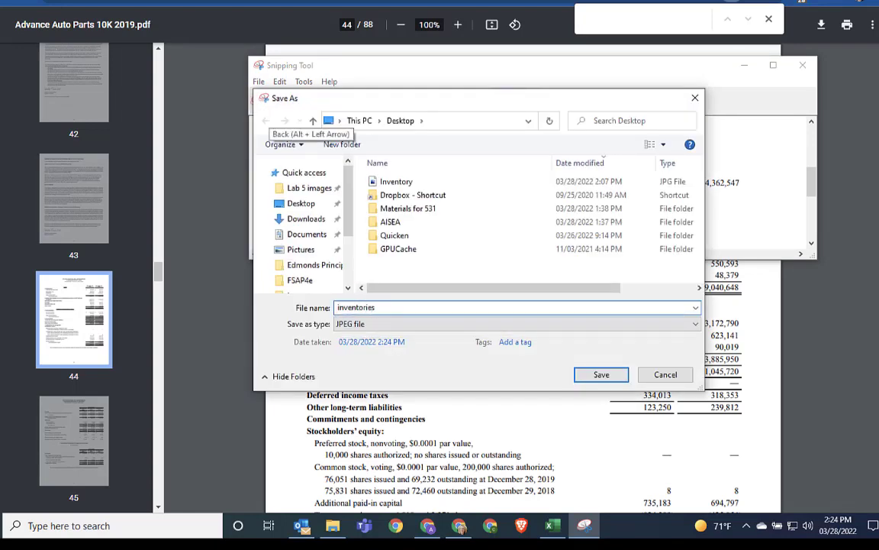
pyautogui.write('2019')
pyautogui.press('Return')
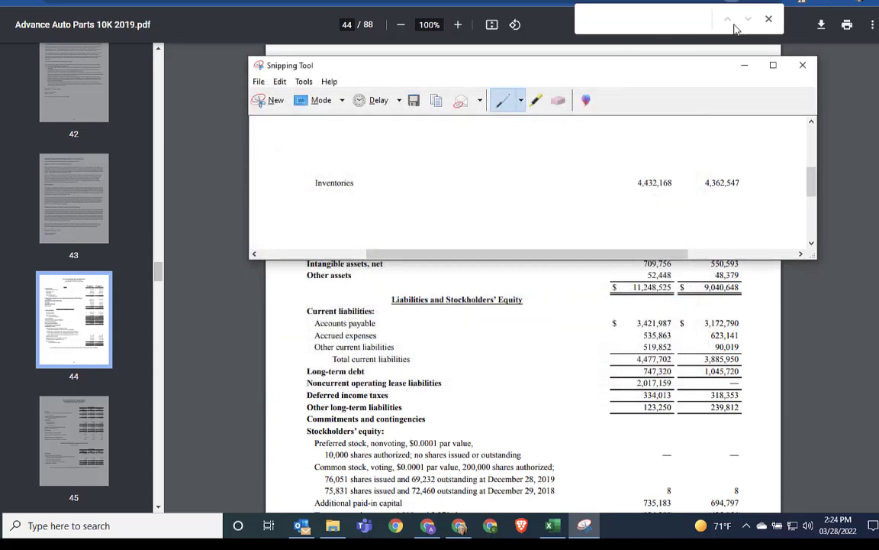
pyautogui.click(806, 65)
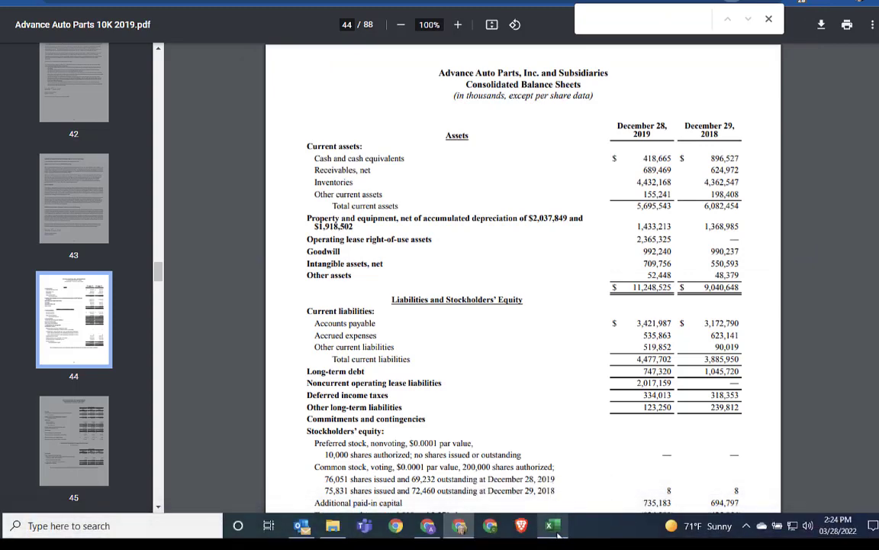
# Return to the Excel workbook and enter the heading Evidence in cell G1 of the consolidated balance sheet.
pyautogui.click(552, 526)
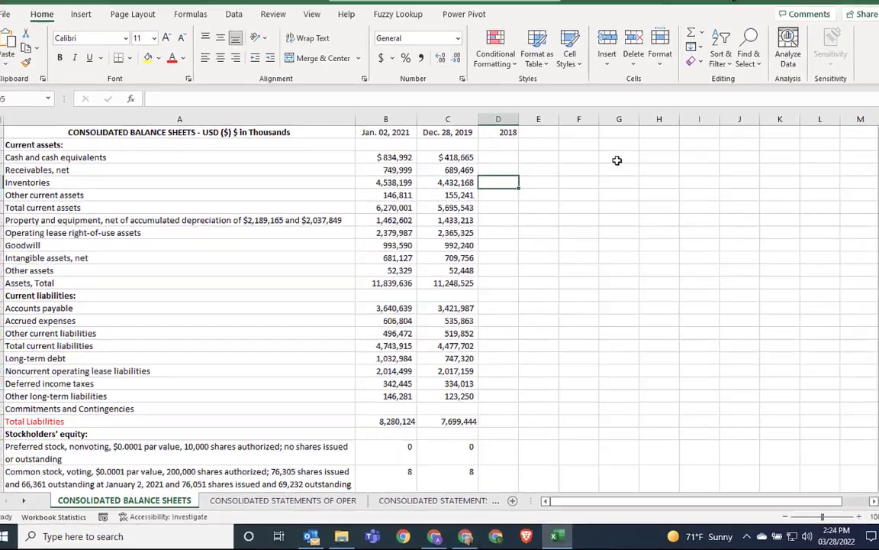
pyautogui.click(619, 133)
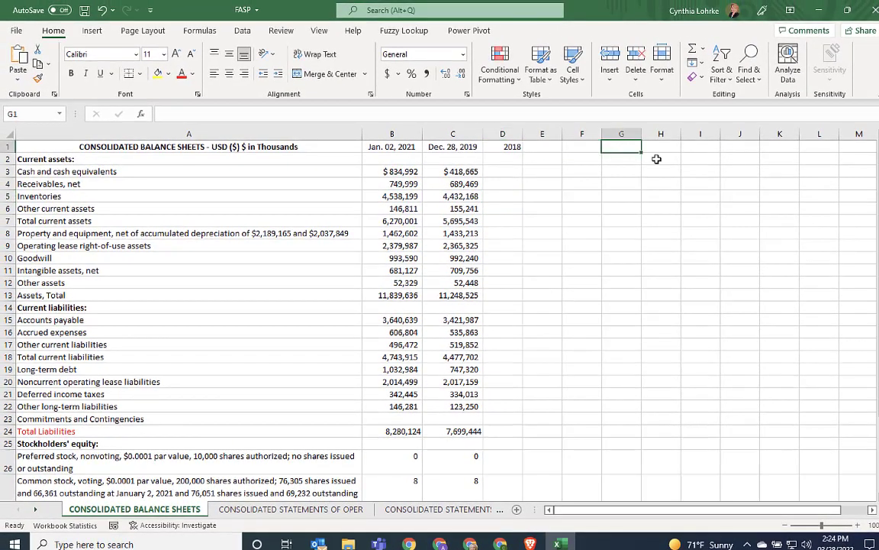
pyautogui.write('Evidne')
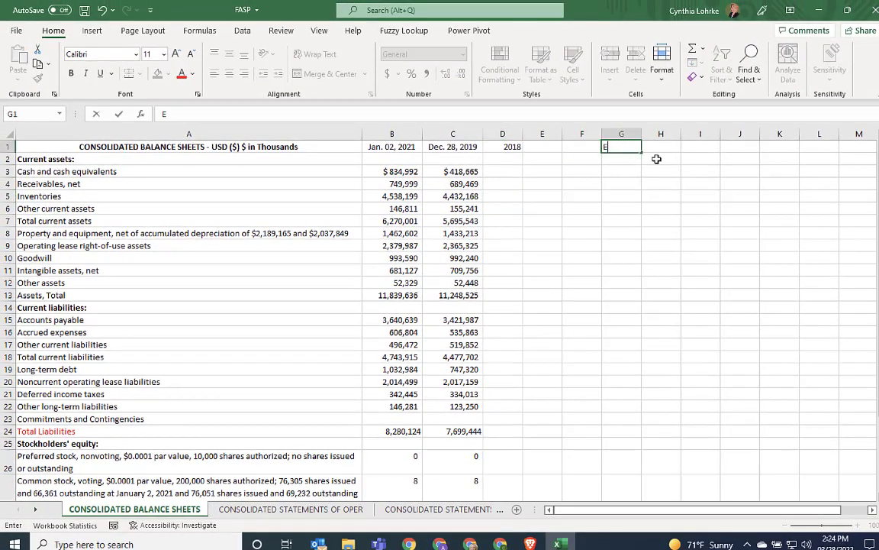
pyautogui.press('BackSpace')
pyautogui.press('BackSpace')
pyautogui.write('ence')
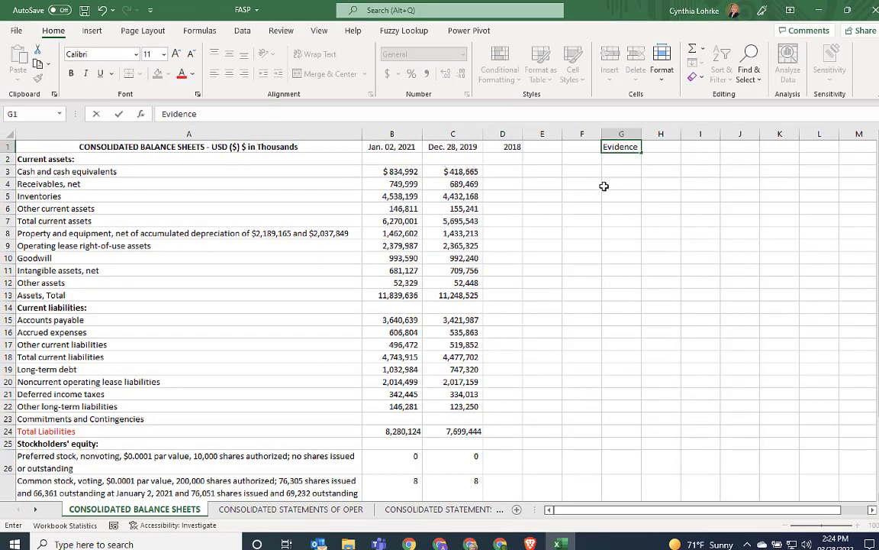
# Insert the inventories2018 picture from the Desktop at cell G5, in the Inventories row under the Evidence heading.
pyautogui.click(620, 197)
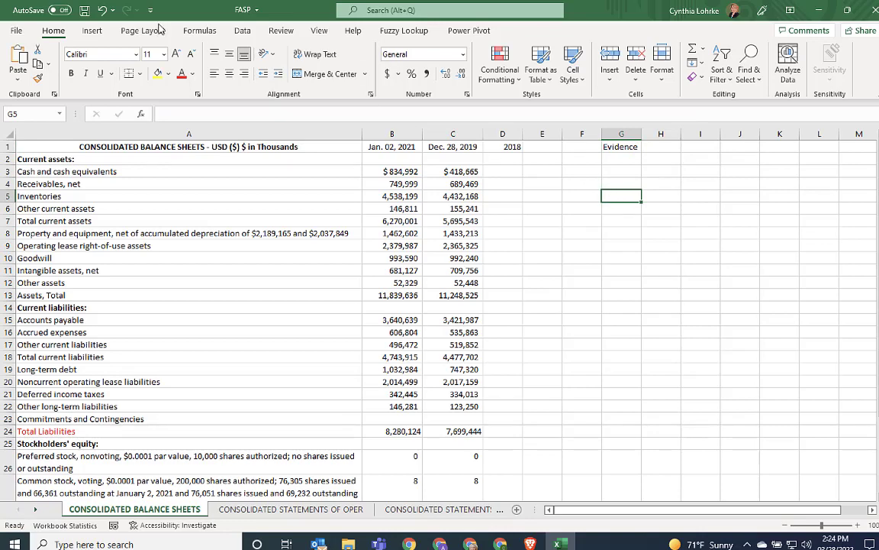
pyautogui.click(91, 32)
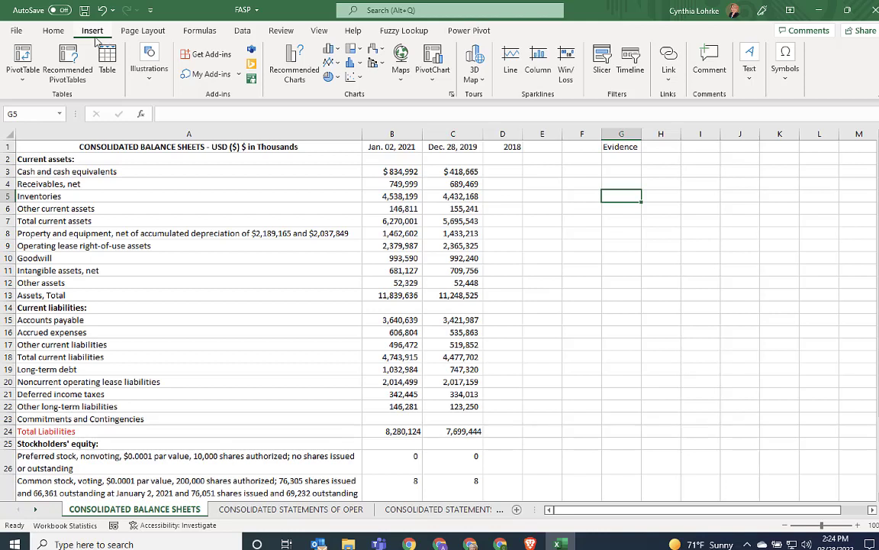
pyautogui.click(146, 77)
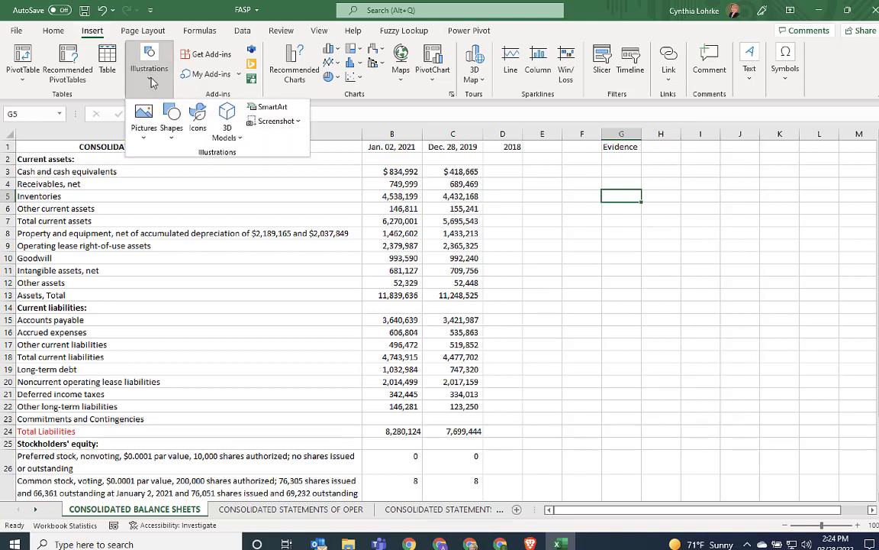
pyautogui.click(143, 119)
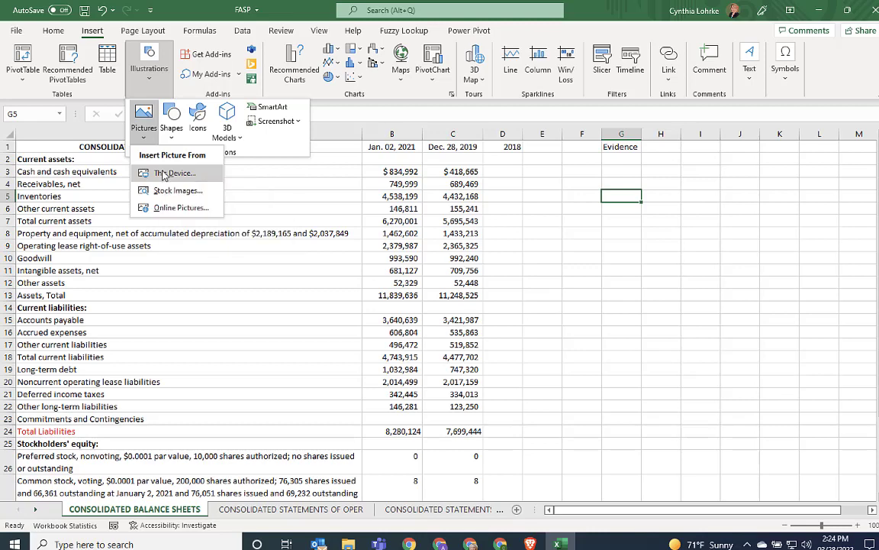
pyautogui.press('Escape')
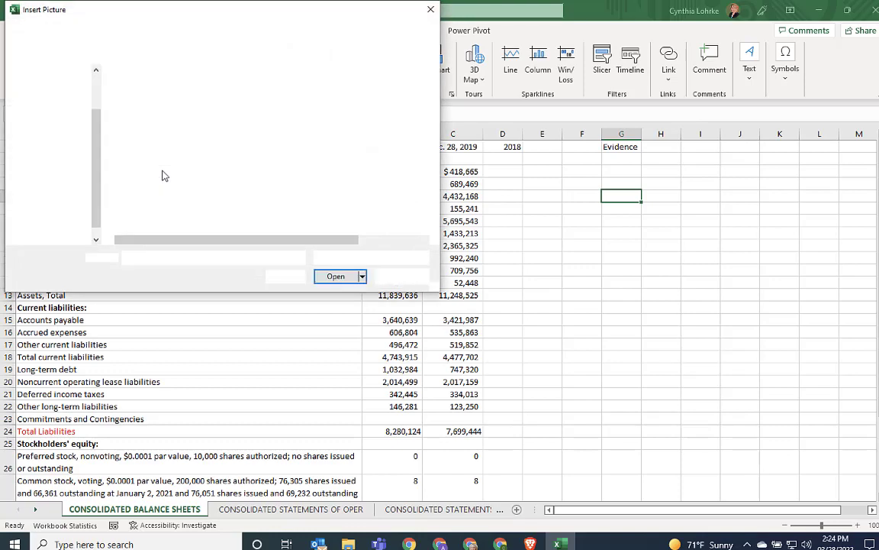
pyautogui.scroll(3, 98, 138)
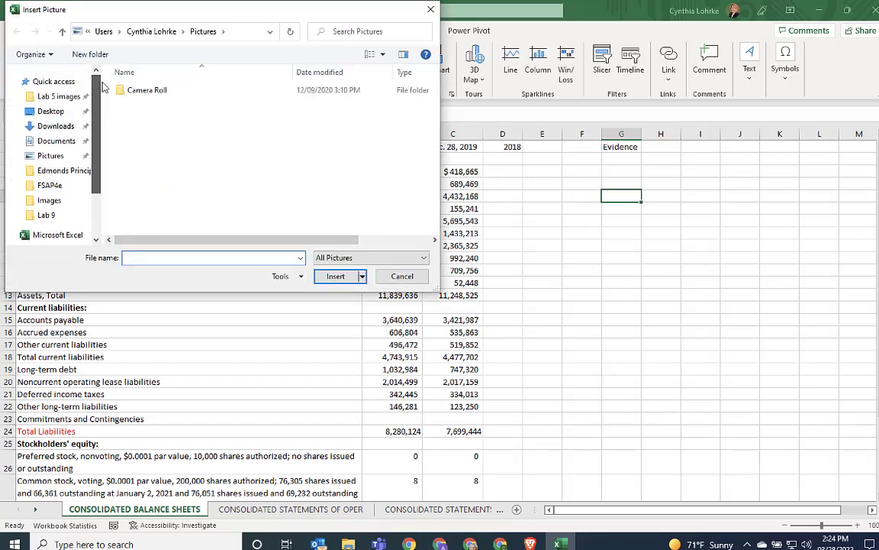
pyautogui.click(61, 113)
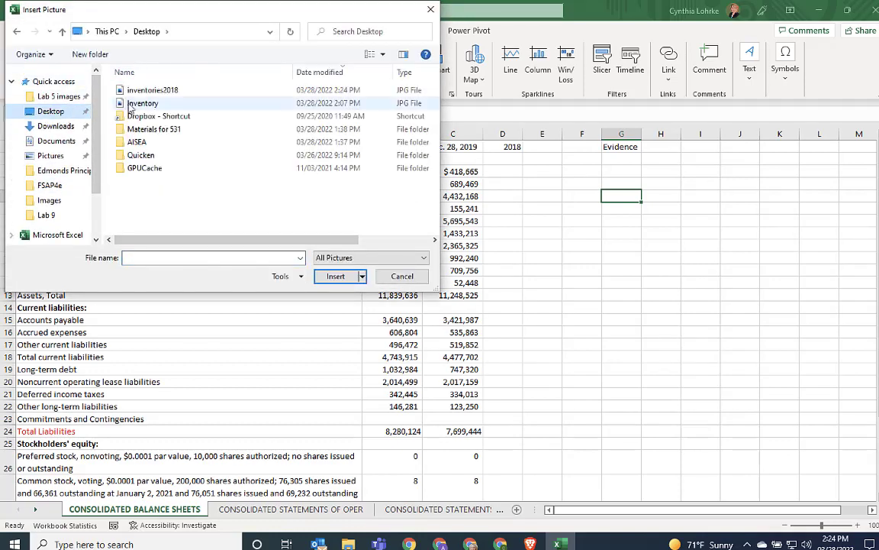
pyautogui.doubleClick(143, 91)
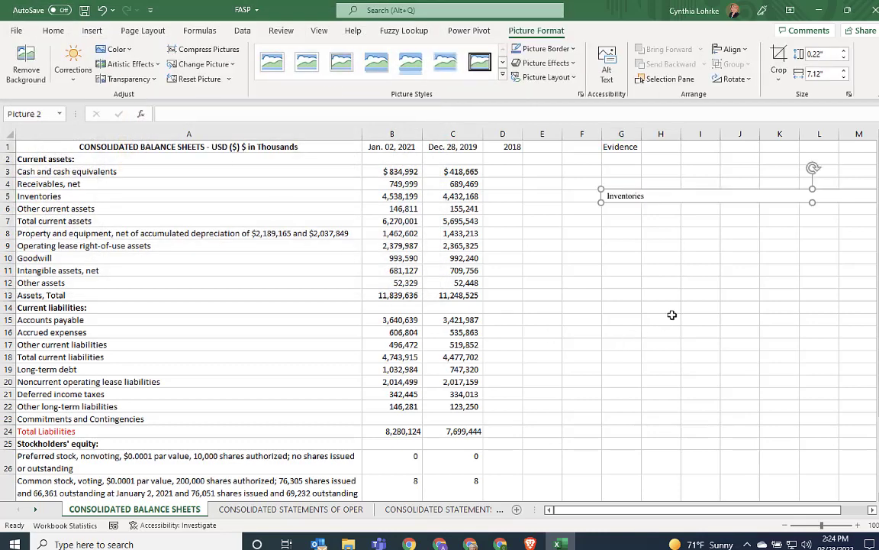
# Enter the heading Reference in cell R1, beyond the end of the inserted inventories picture.
pyautogui.moveTo(639, 510); pyautogui.dragTo(666, 518)
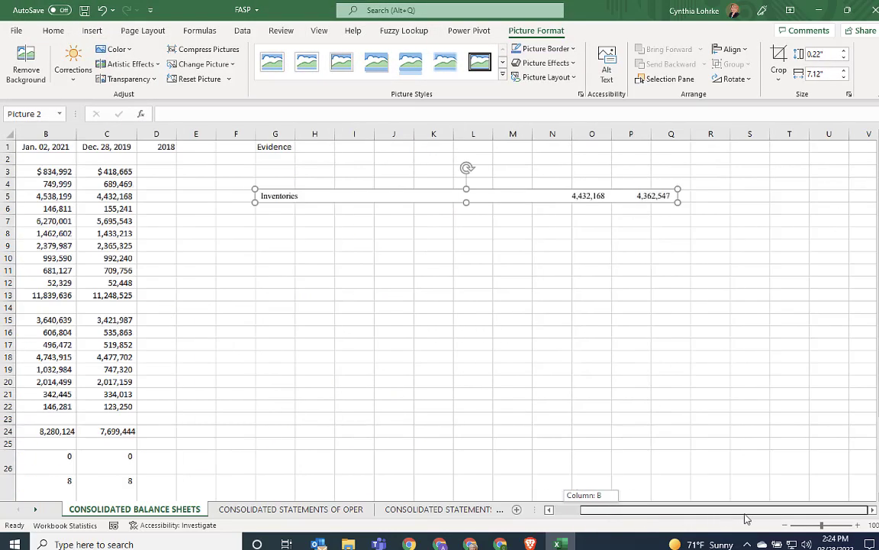
pyautogui.click(715, 147)
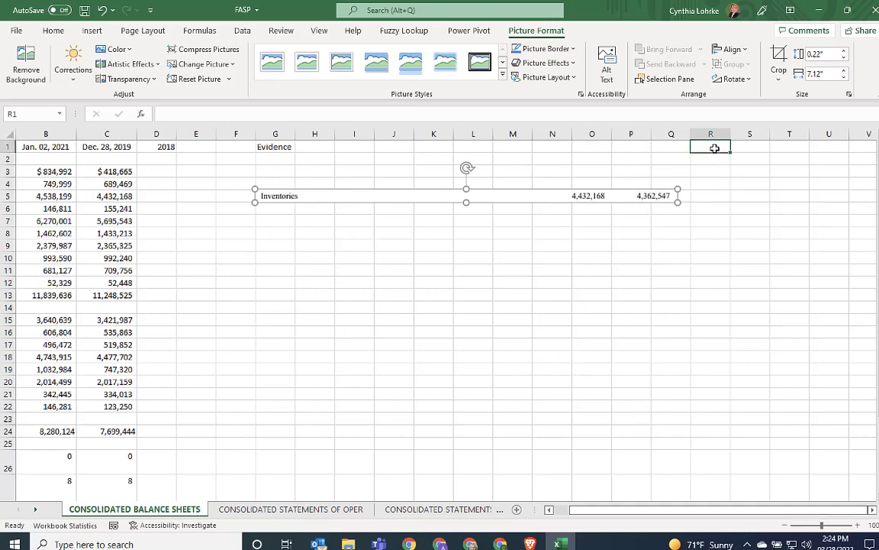
pyautogui.write('Ref')
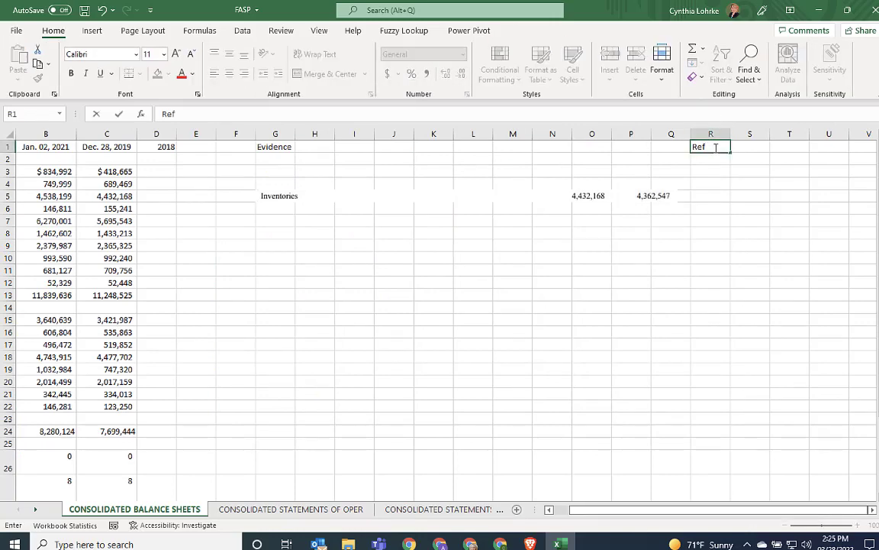
pyautogui.write('erence')
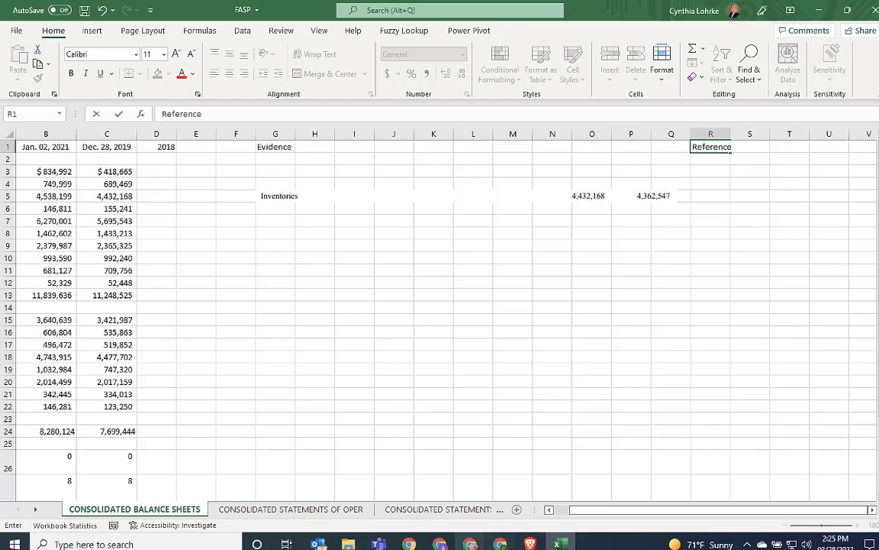
# Check the balance sheet's page number in the 2019 10-K in Chrome, return to Excel and enter "page 44 of the 2019 10K" in cell R5.
pyautogui.click(471, 543)
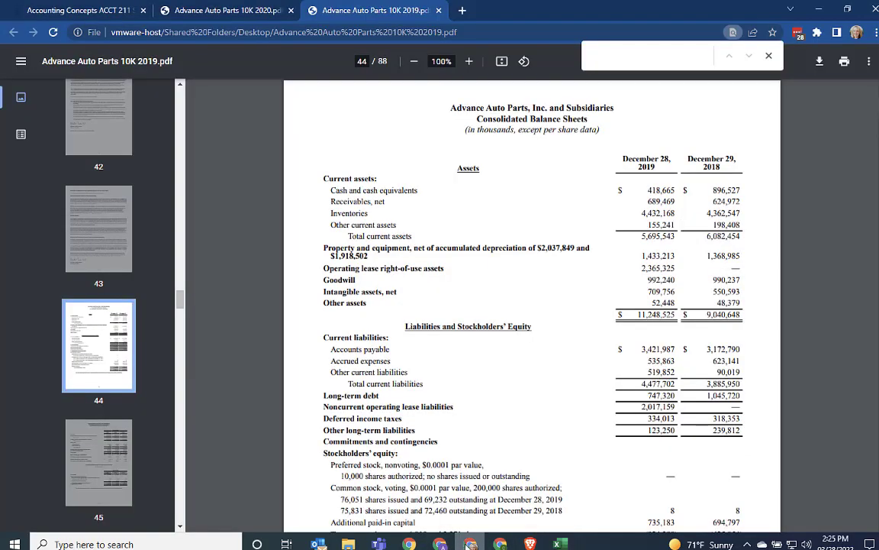
pyautogui.scroll(-3, 482, 441)
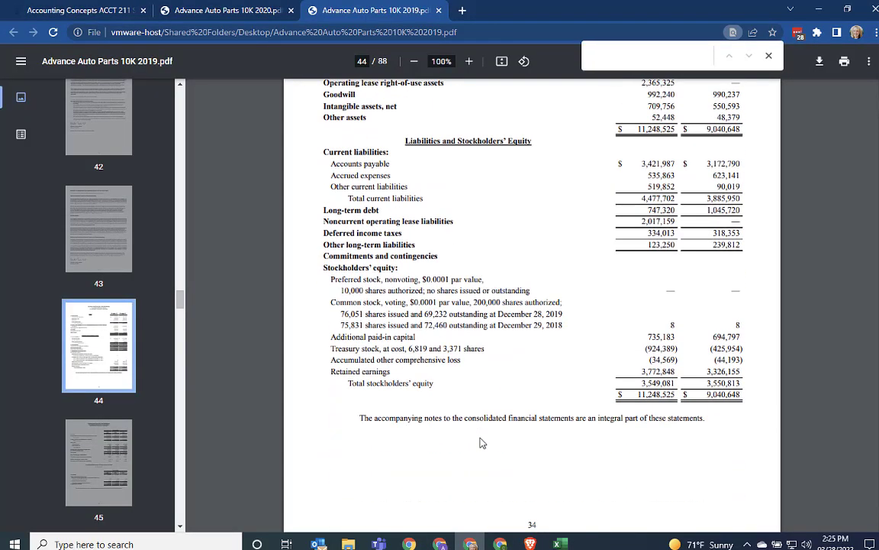
pyautogui.moveTo(558, 544)
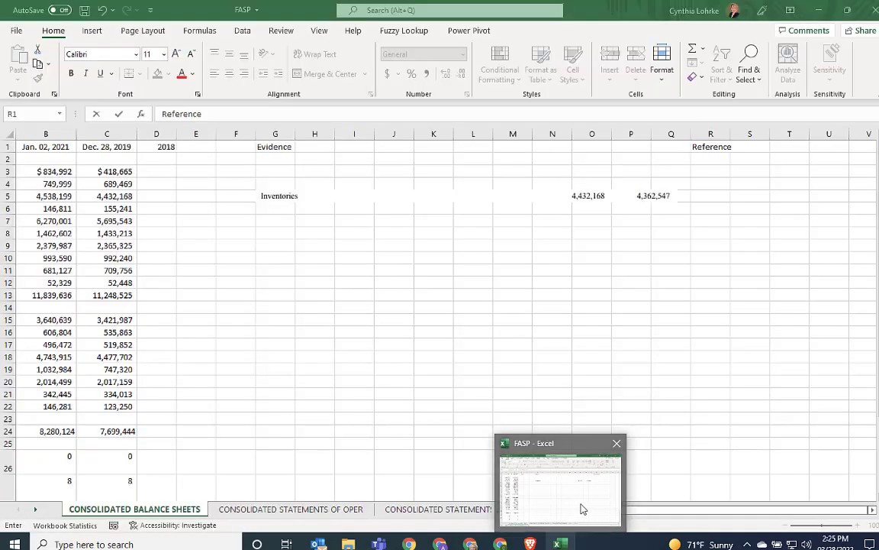
pyautogui.click(582, 509)
pyautogui.click(714, 196)
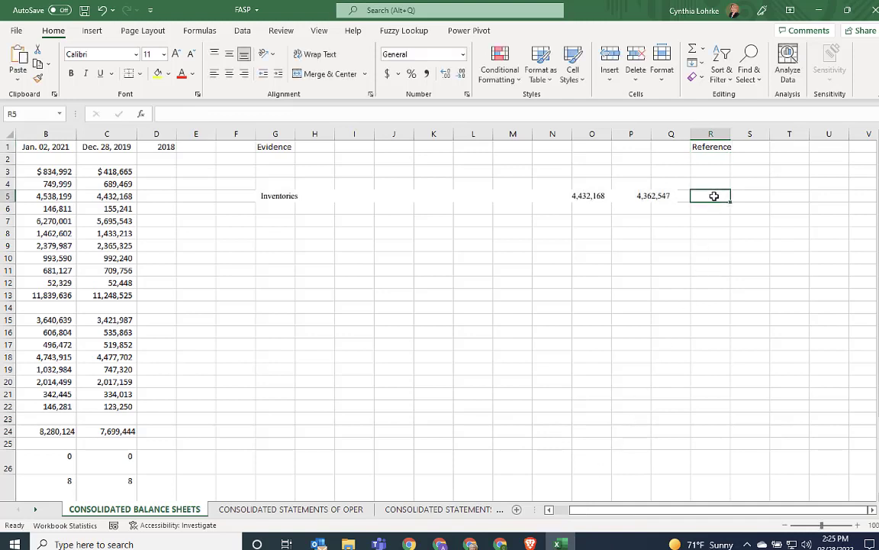
pyautogui.write('pag')
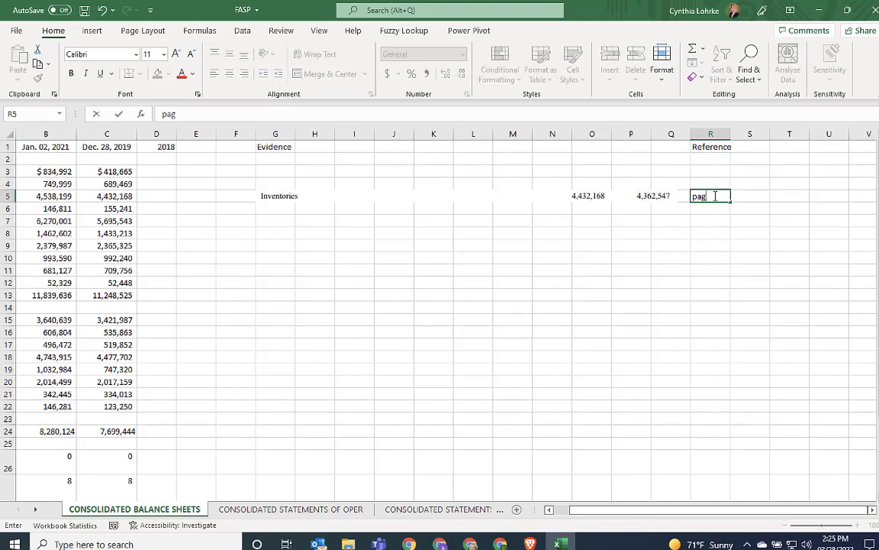
pyautogui.write('e 44 of the 20')
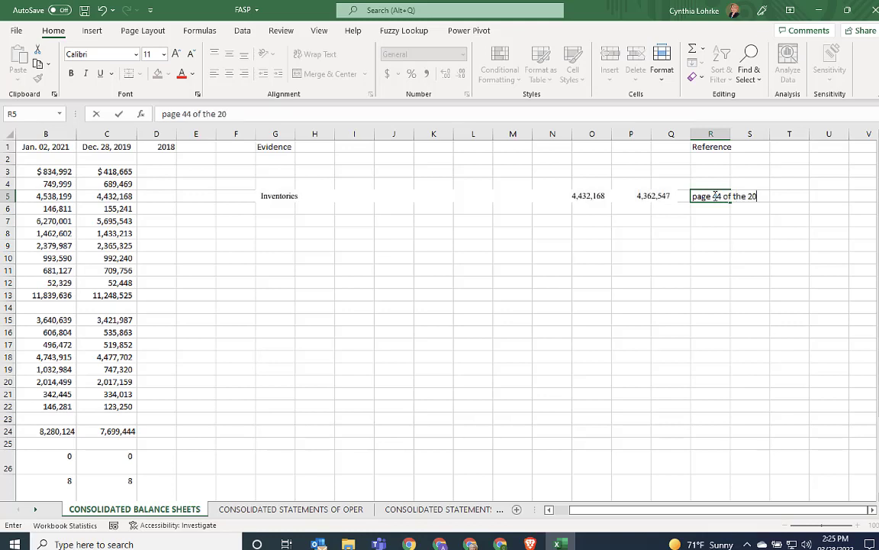
pyautogui.write('19 10K')
pyautogui.press('Return')
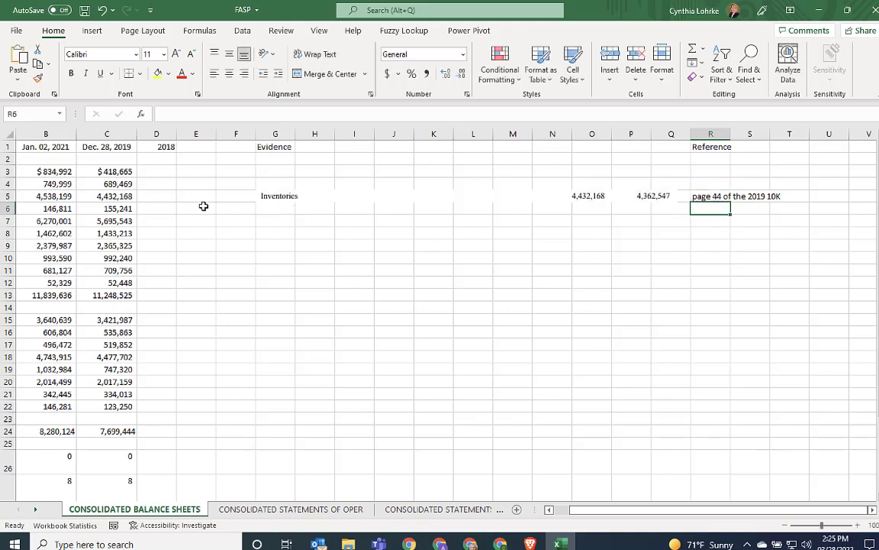
# Enter the 2018 inventories amount 4362547 in cell D5.
pyautogui.click(157, 197)
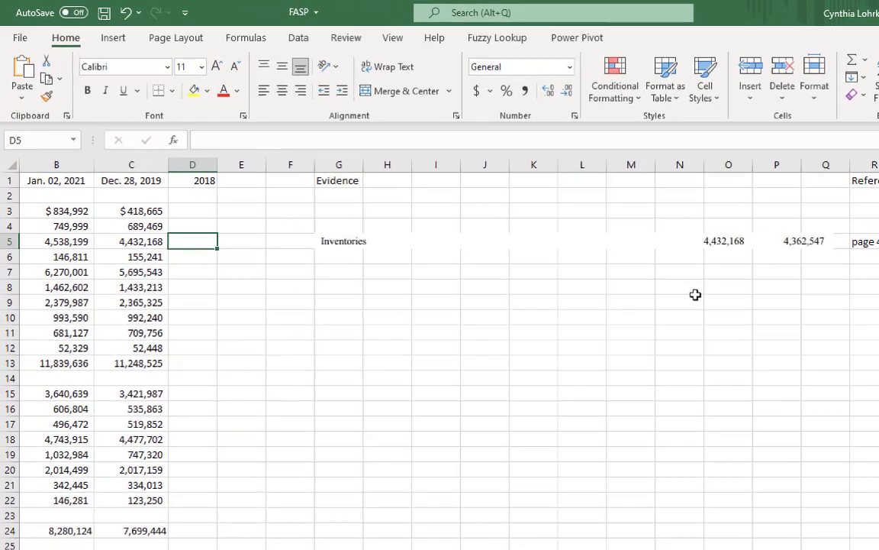
pyautogui.write('43')
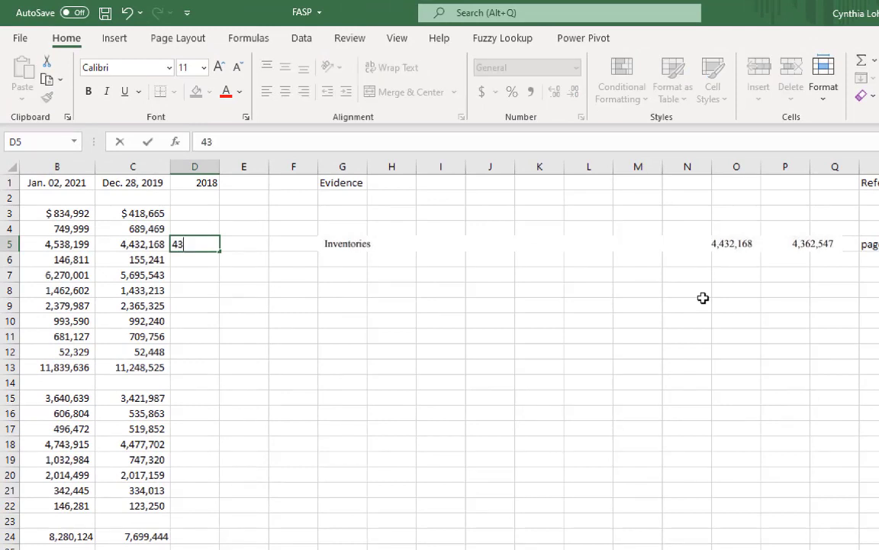
pyautogui.write('62547')
pyautogui.press('Return')
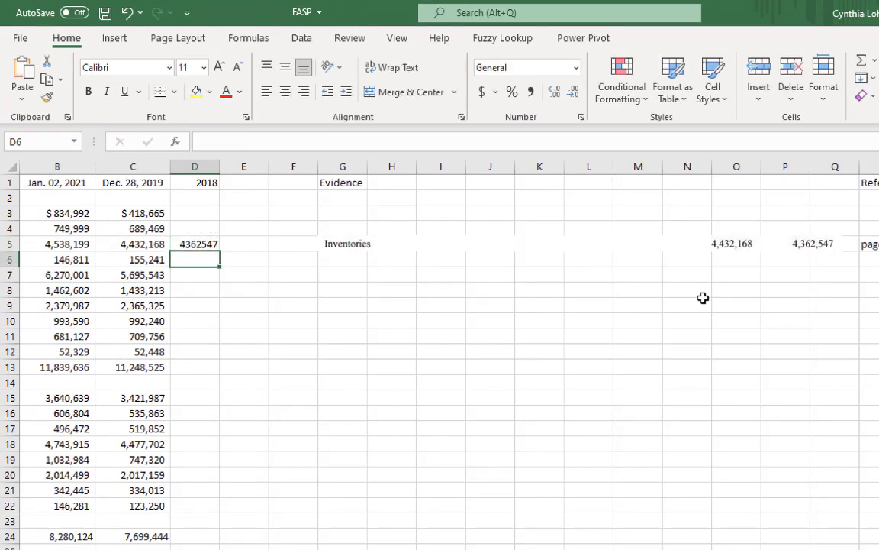
# Name the Jan. 02, 2021 inventories cell B5 Inventory2021.
pyautogui.click(202, 244)
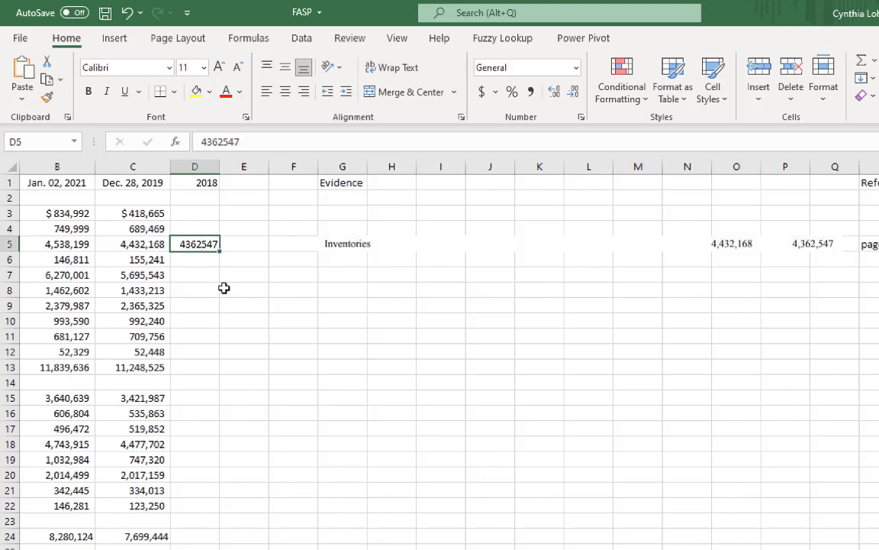
pyautogui.hscroll(-3, 439, 343)
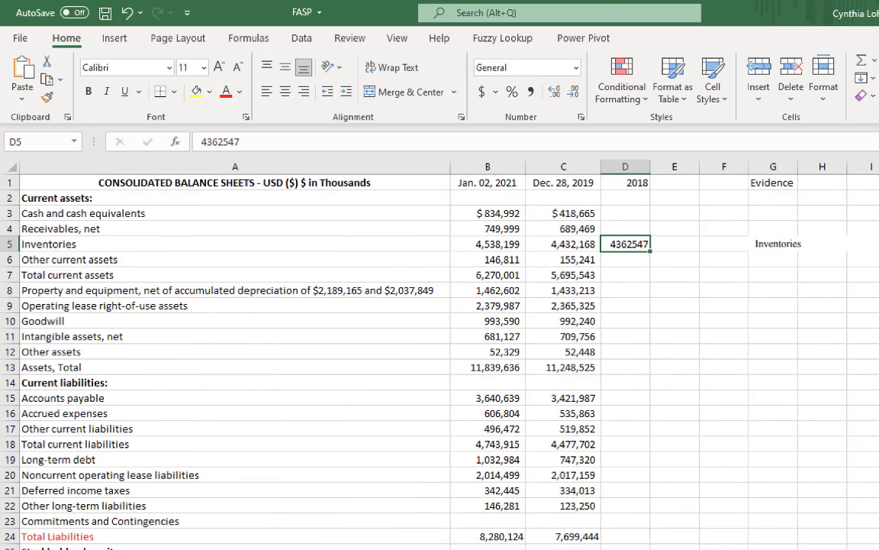
pyautogui.click(485, 248)
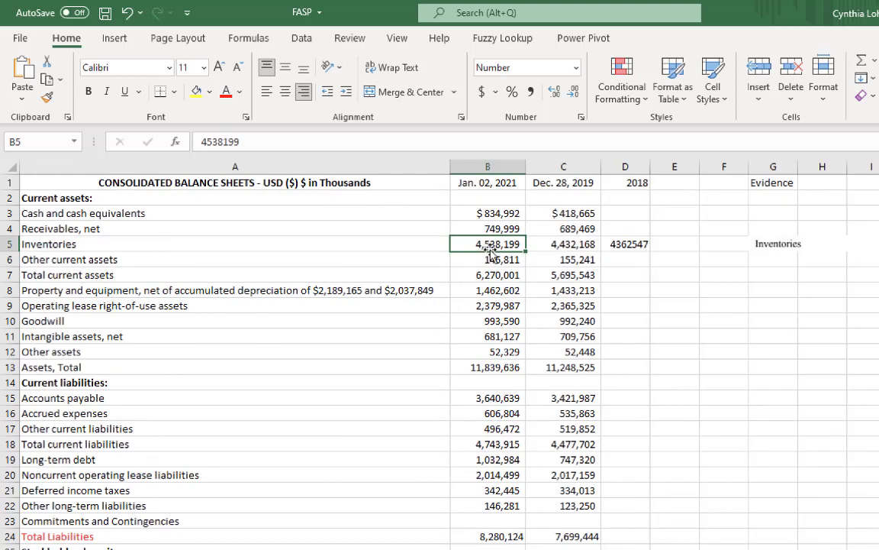
pyautogui.click(41, 144)
pyautogui.write('Inventor')
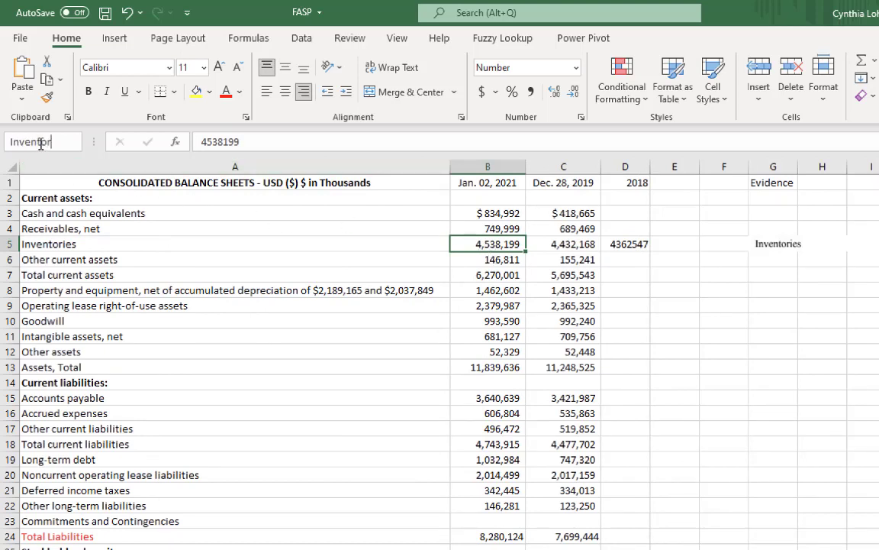
pyautogui.write('y2021')
pyautogui.press('BackSpace')
pyautogui.press('Return')
# Name the Dec. 28, 2019 inventories cell C5 Inventory2019.
pyautogui.click(536, 243)
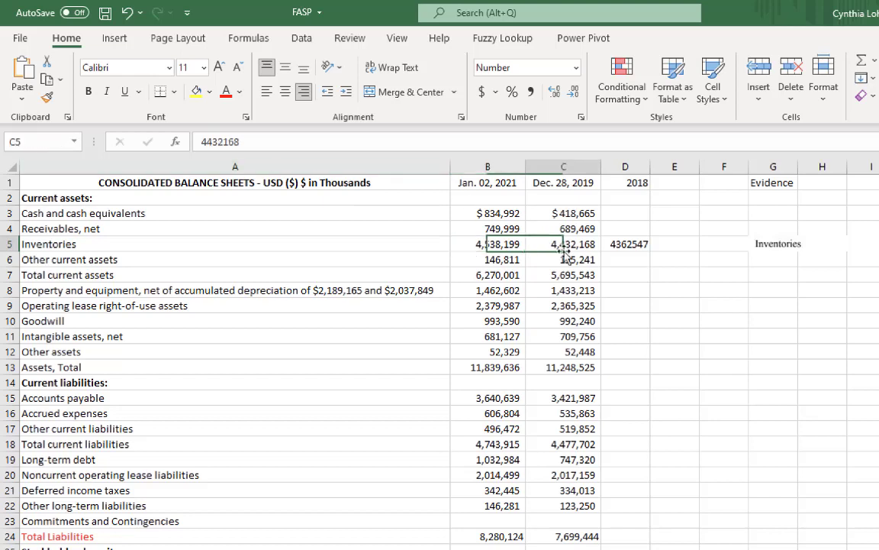
pyautogui.click(61, 139)
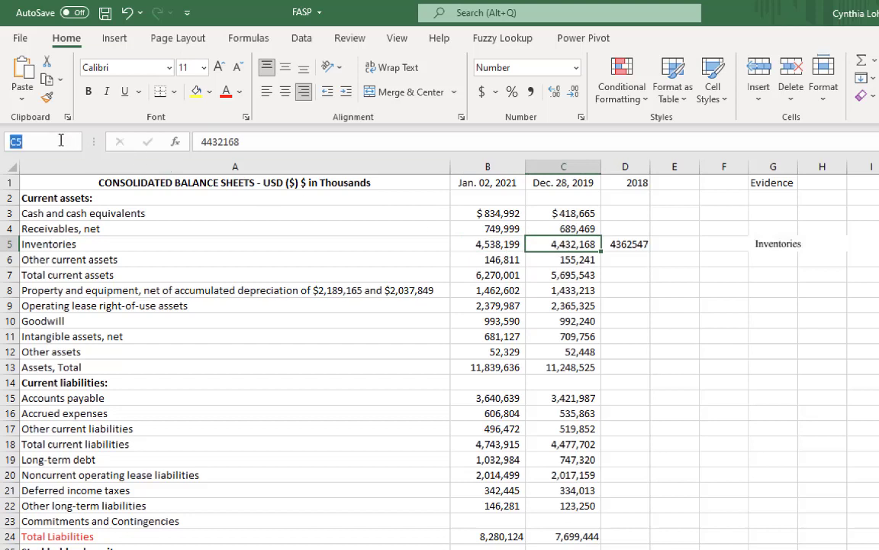
pyautogui.write('Inven')
pyautogui.write('tory')
pyautogui.write('2021')
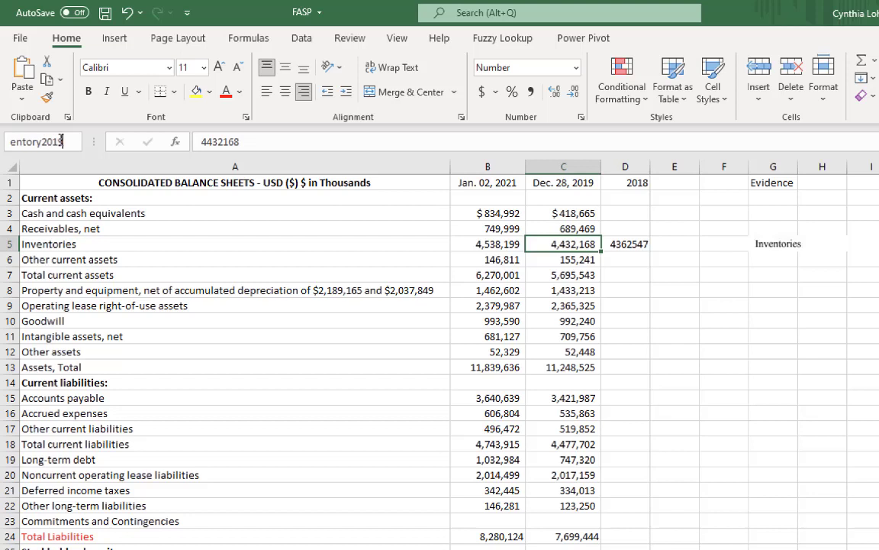
pyautogui.press('Return')
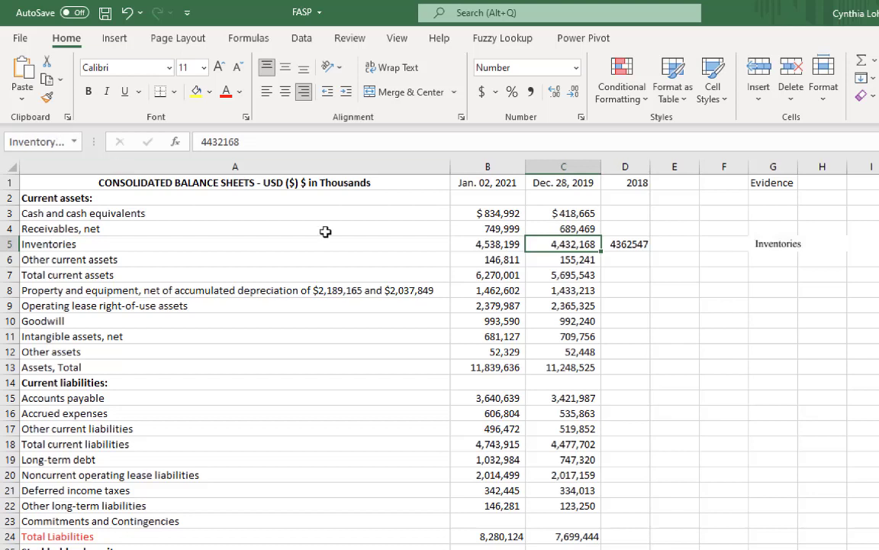
# Name the 2018 inventories cell D5 Inventory2018.
pyautogui.click(622, 244)
pyautogui.click(41, 141)
pyautogui.write('I')
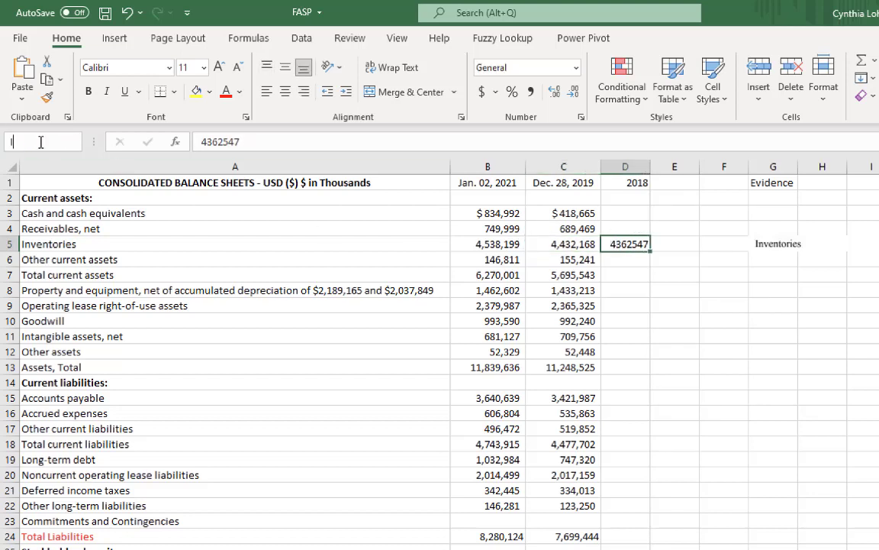
pyautogui.write('nventory2018')
pyautogui.press('Return')
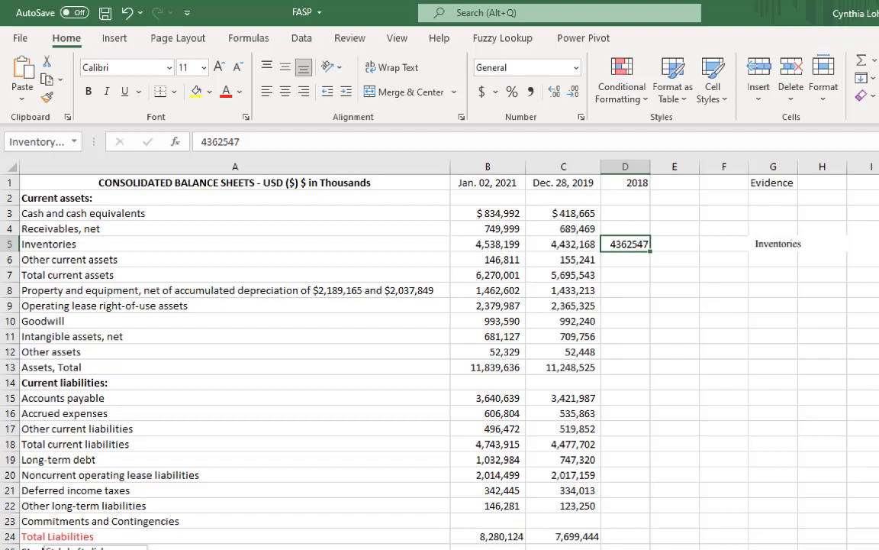
# On the Chapter 5 sheet, move the Average Inventory label from A24 to A21, directly below Cost of Goods Sold.
pyautogui.click(95, 548)
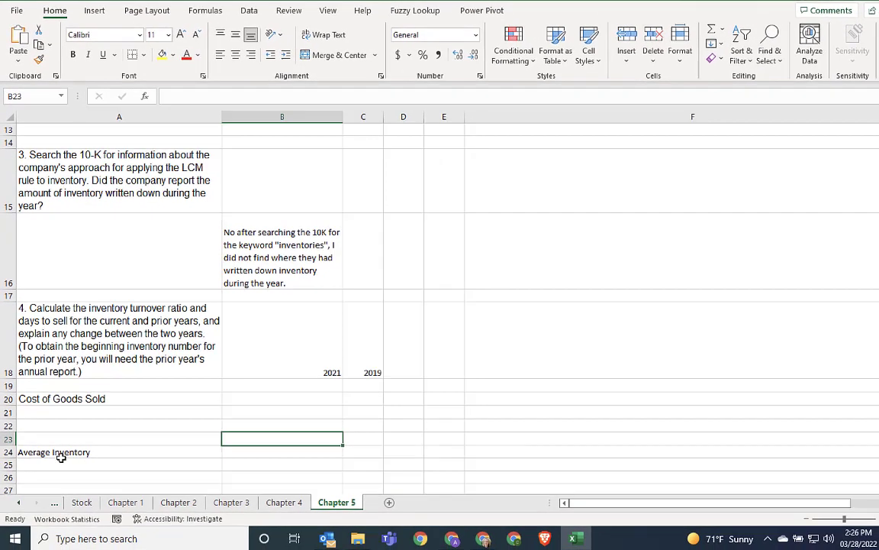
pyautogui.click(61, 451)
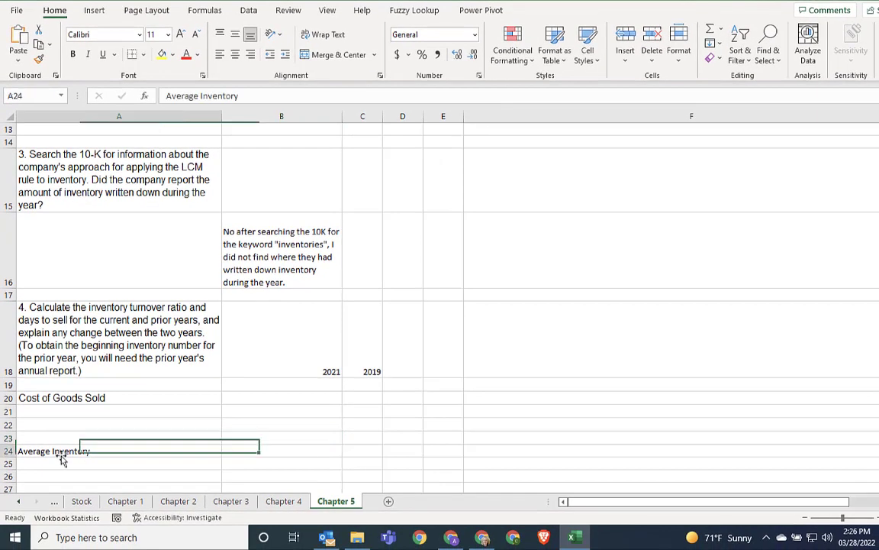
pyautogui.click(39, 31)
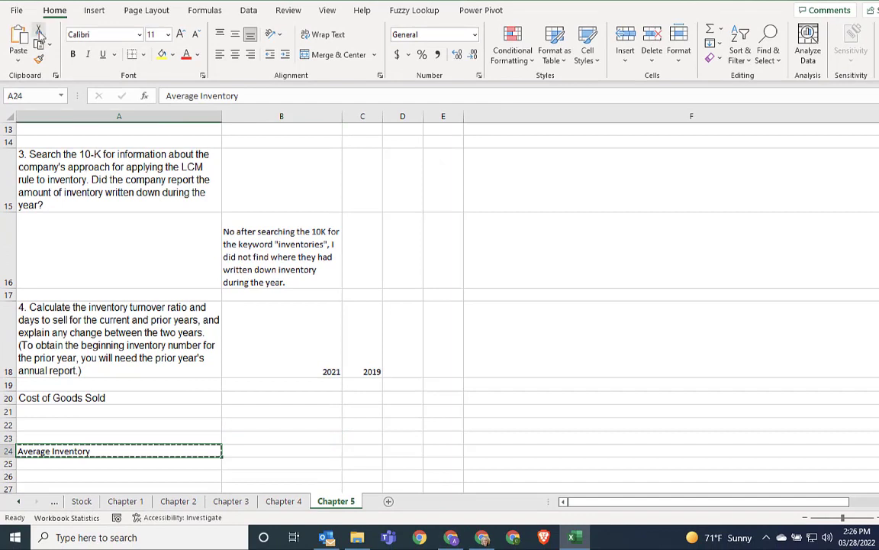
pyautogui.click(57, 414)
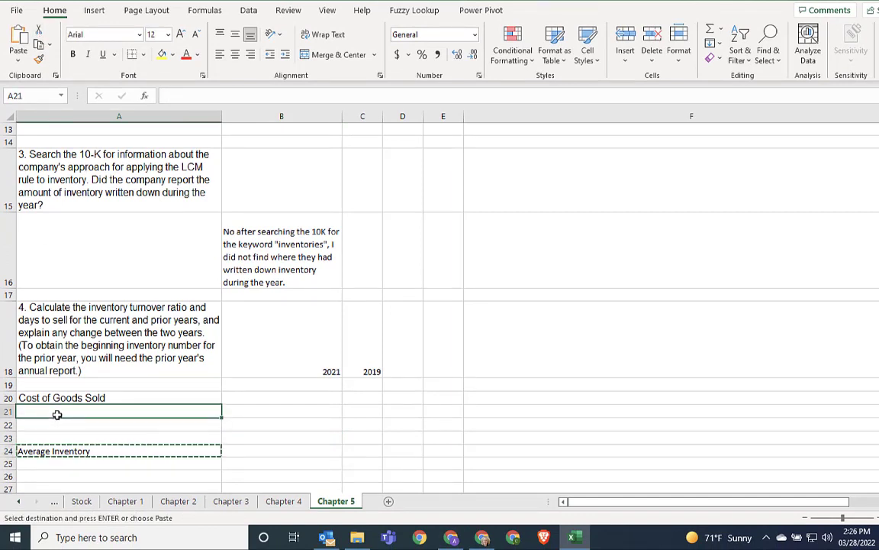
pyautogui.click(19, 38)
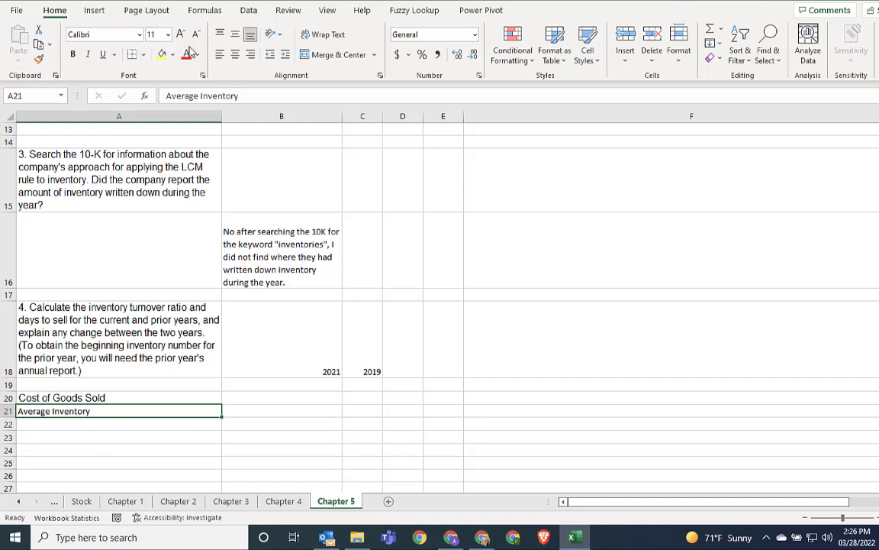
# Format the Average Inventory label in A21 in Arial and increase its font size by one step.
pyautogui.click(139, 35)
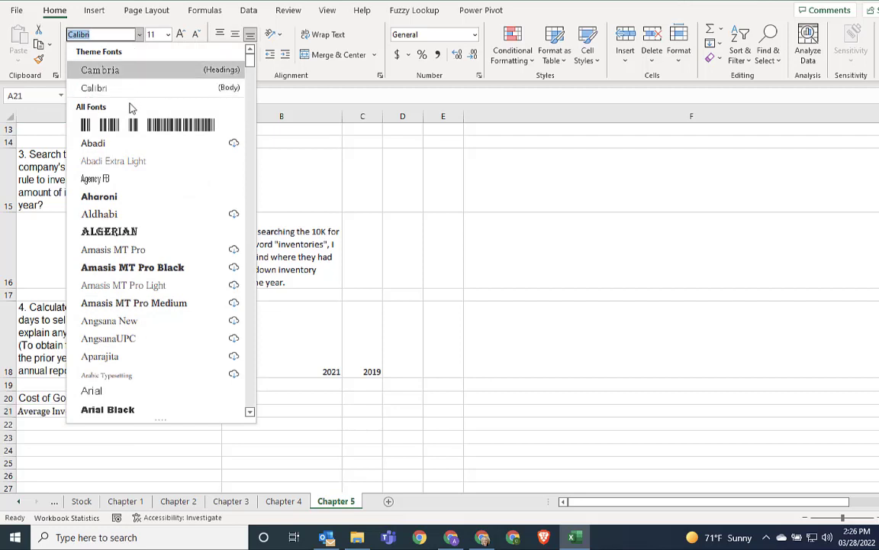
pyautogui.press('Down')
pyautogui.press('Down')
pyautogui.press('Down')
pyautogui.press('Down')
pyautogui.press('Down')
pyautogui.press('Down')
pyautogui.press('Down')
pyautogui.press('Down')
pyautogui.press('Down')
pyautogui.press('Down')
pyautogui.press('Down')
pyautogui.press('Down')
pyautogui.press('Down')
pyautogui.press('Down')
pyautogui.press('Down')
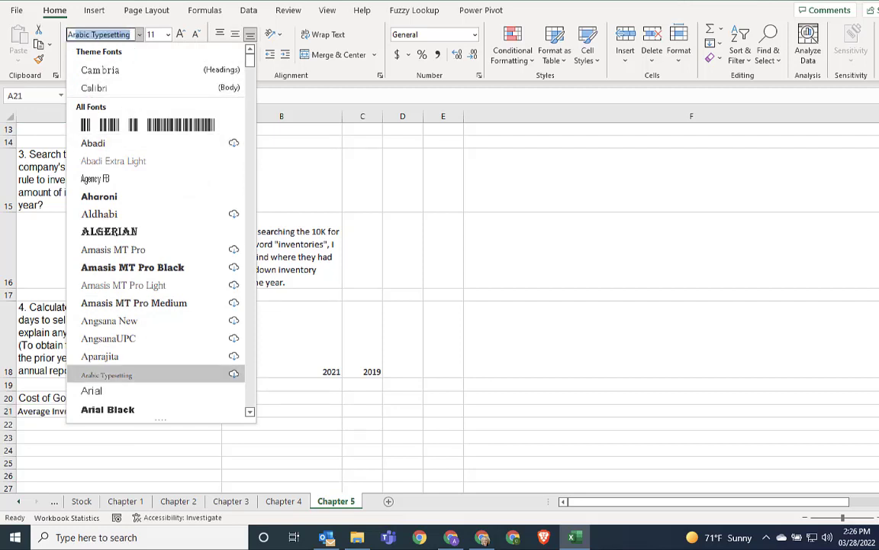
pyautogui.click(110, 396)
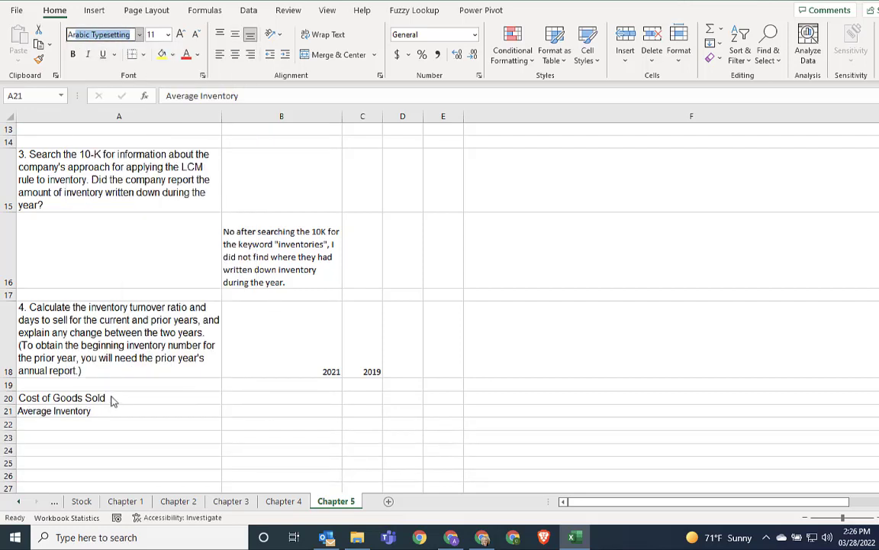
pyautogui.click(181, 35)
# Enter the label "Average Inventory 2021" in cell D23.
pyautogui.click(257, 415)
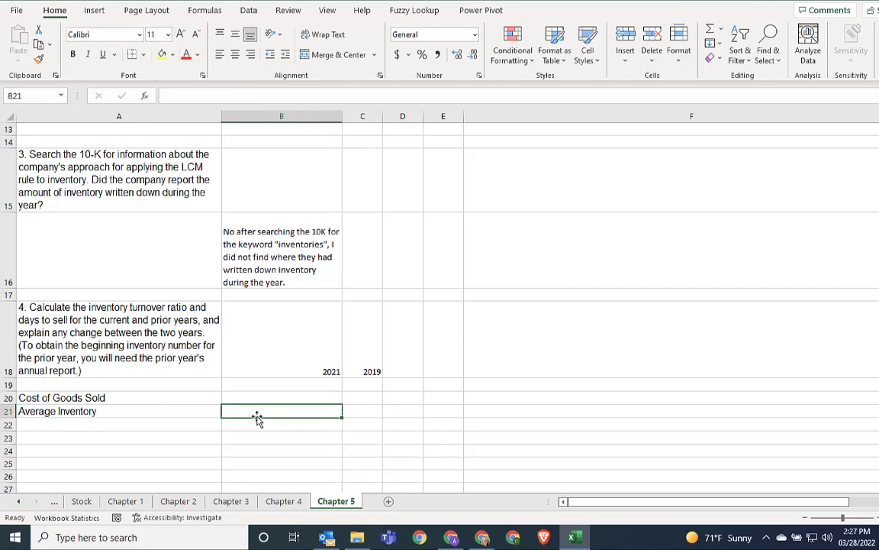
pyautogui.click(402, 437)
pyautogui.write('Av')
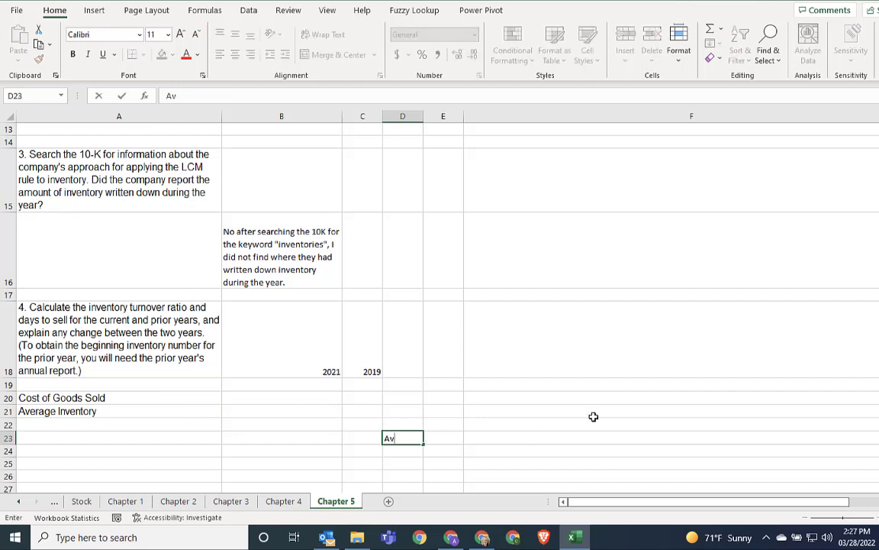
pyautogui.write('erage Inv')
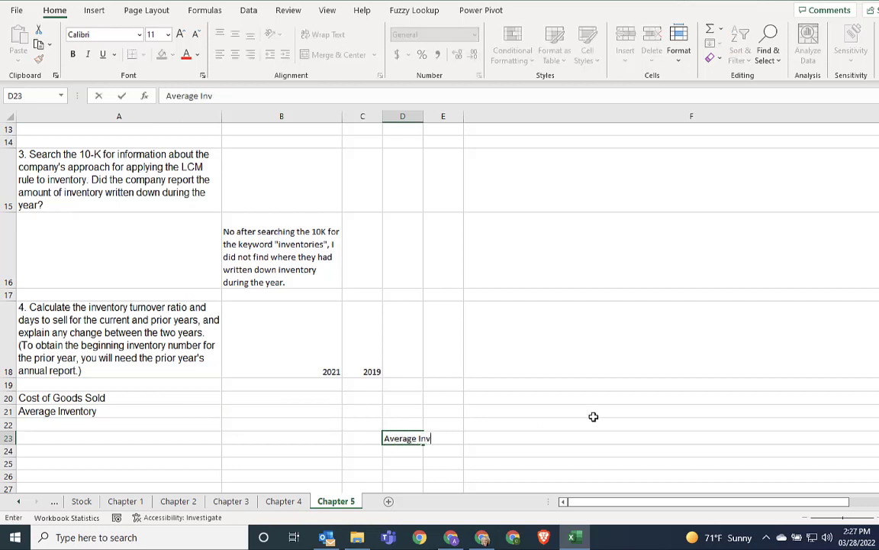
pyautogui.write('entory 20')
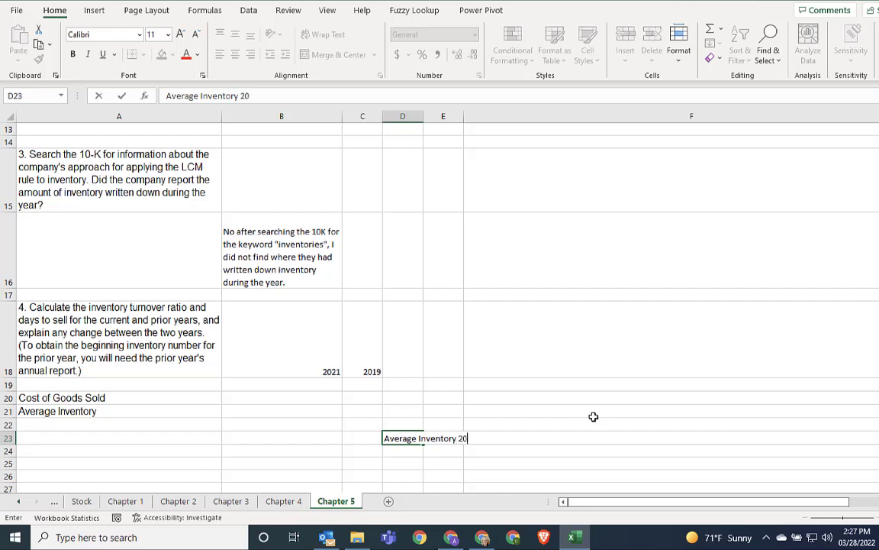
pyautogui.write('21')
pyautogui.press('Return')
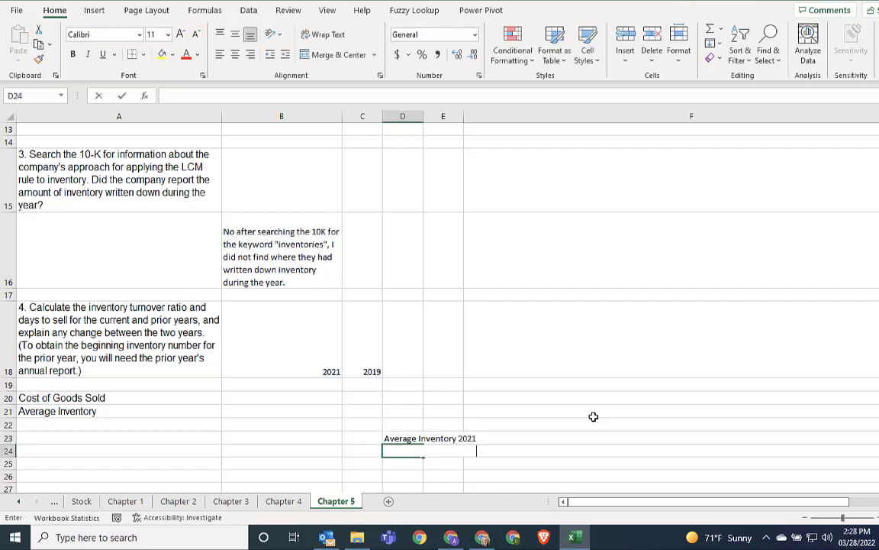
# Enter the label "Average Inventory 2020" in cell D24.
pyautogui.write('Average Inventory 2021')
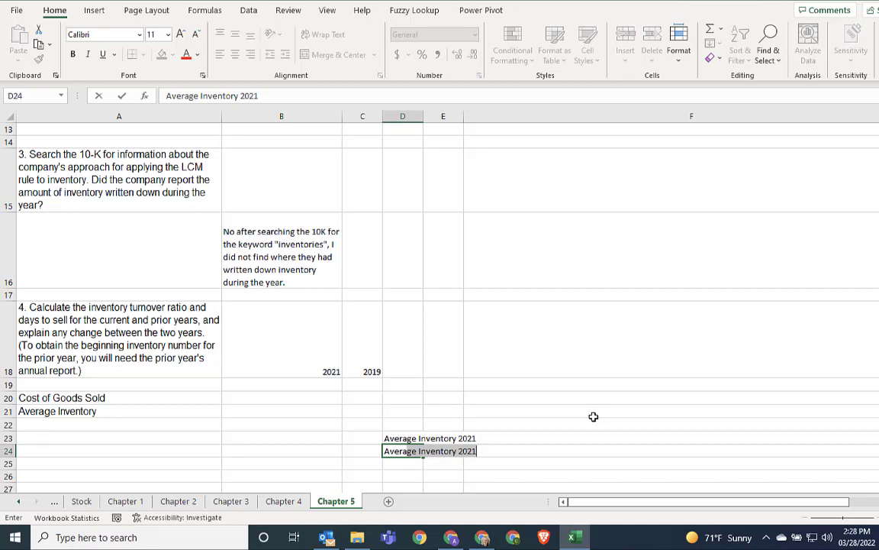
pyautogui.press('Right')
pyautogui.press('Right')
pyautogui.press('Left')
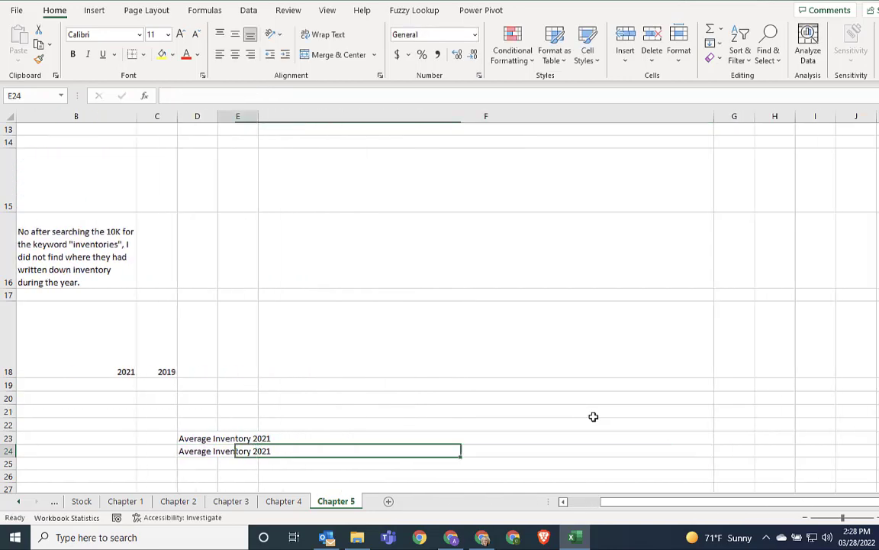
pyautogui.click(197, 454)
pyautogui.click(265, 94)
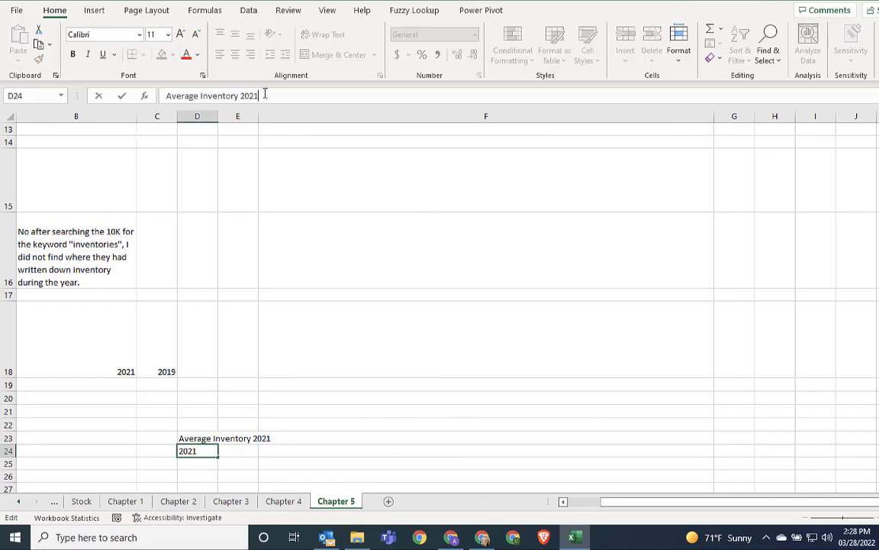
pyautogui.press('BackSpace')
pyautogui.write('0')
pyautogui.press('Return')
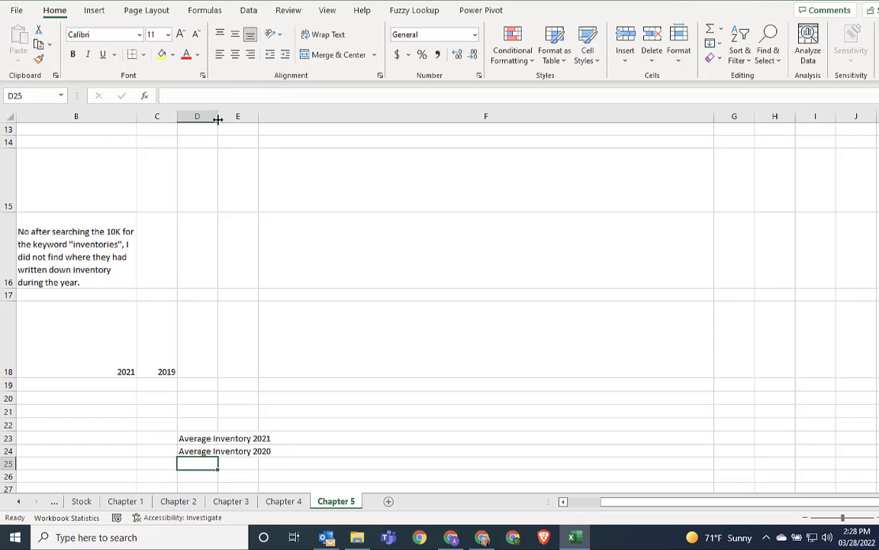
# Widen column D to fit the average inventory labels.
pyautogui.moveTo(218, 119); pyautogui.dragTo(259, 118)
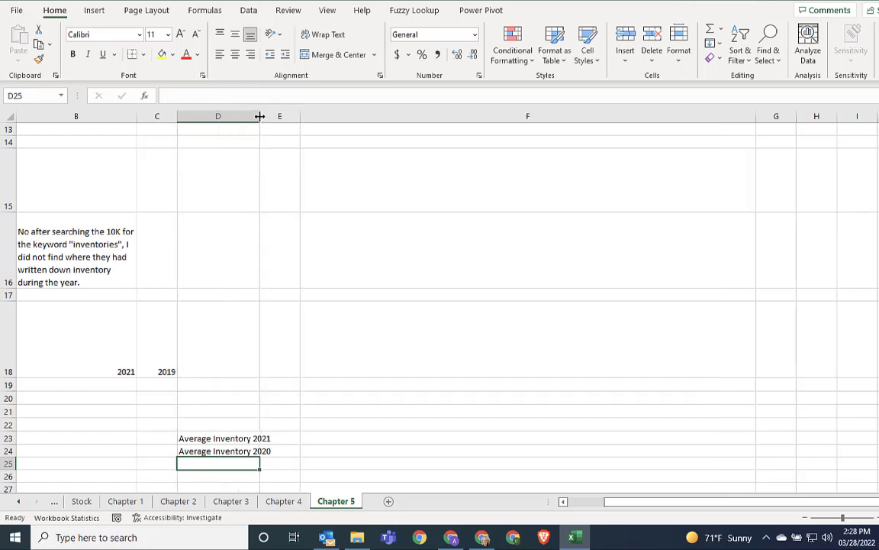
pyautogui.doubleClick(260, 116)
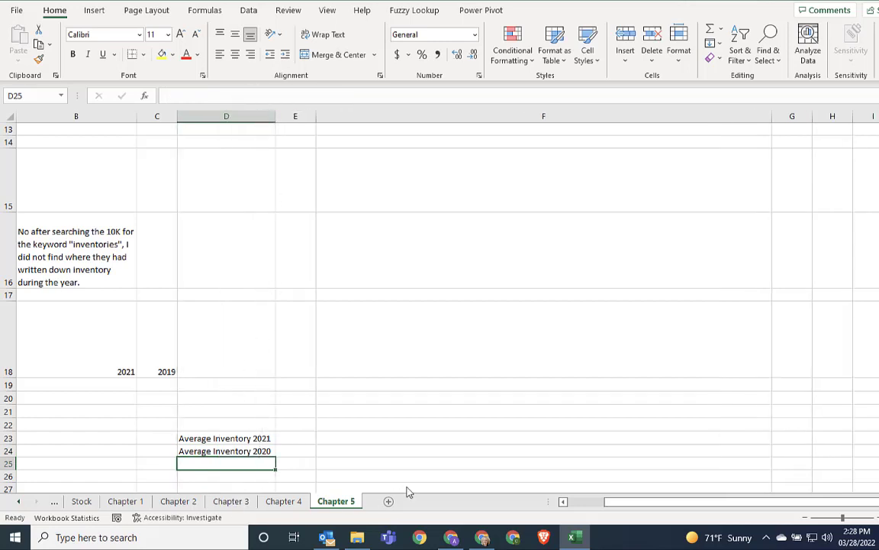
pyautogui.moveTo(657, 497); pyautogui.dragTo(565, 504)
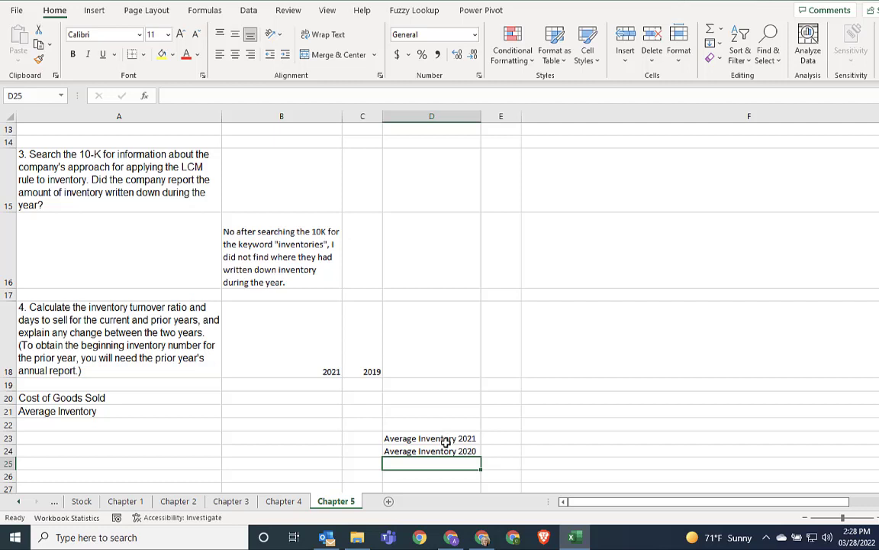
# Move the Average Inventory 2020 label from D24 down to D27.
pyautogui.click(443, 453)
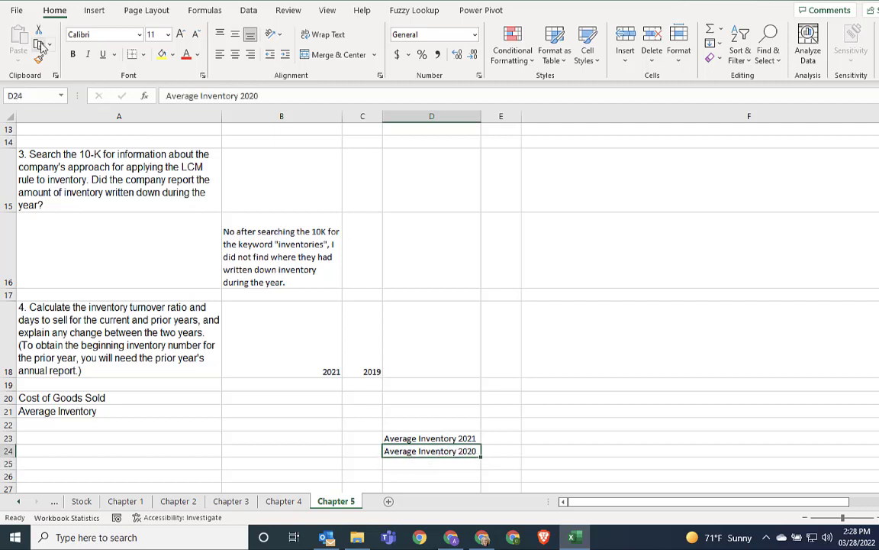
pyautogui.hotkey('ctrl', 'c')
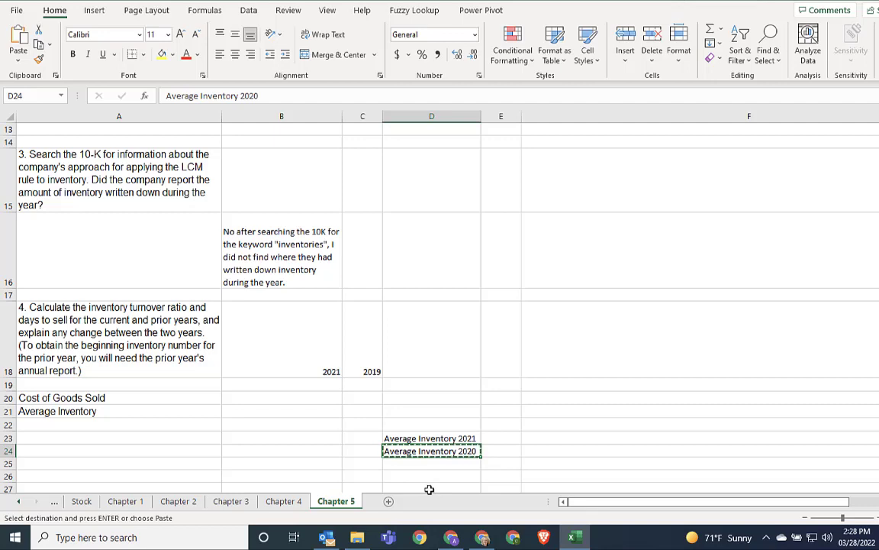
pyautogui.click(427, 487)
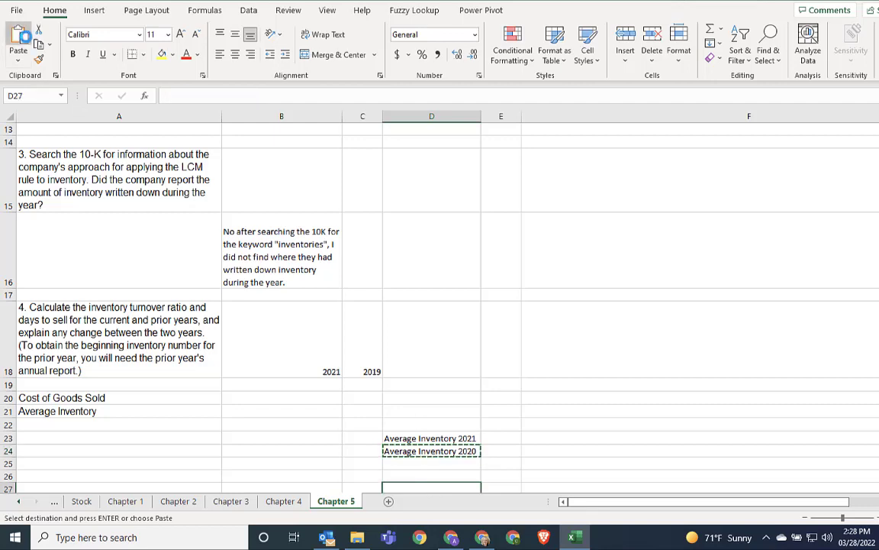
pyautogui.hotkey('ctrl', 'v')
pyautogui.scroll(-2, 498, 246)
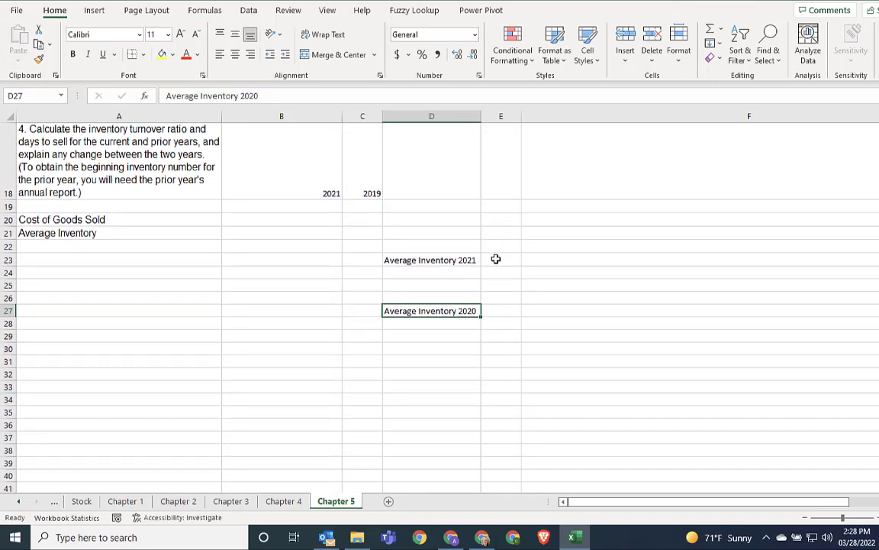
# Enter the label "Inventory 2019" in D24, below Average Inventory 2021.
pyautogui.click(462, 272)
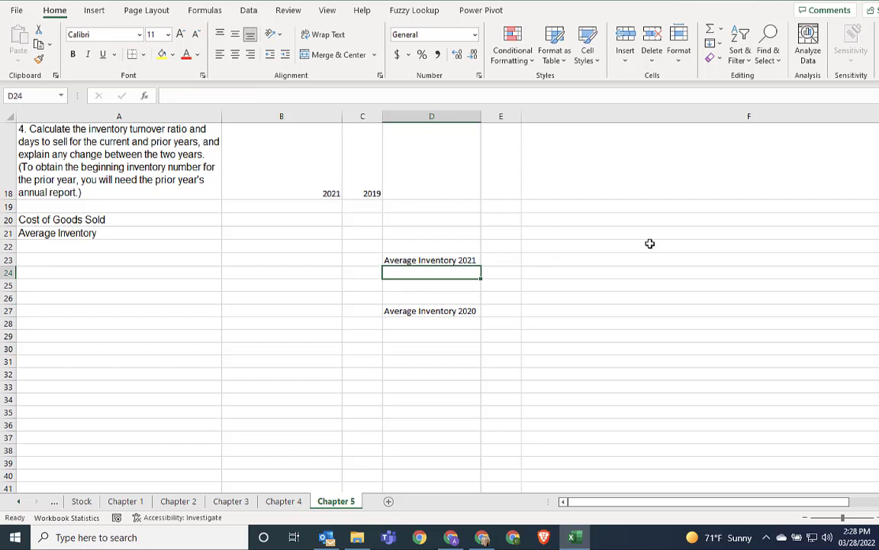
pyautogui.write('Inv')
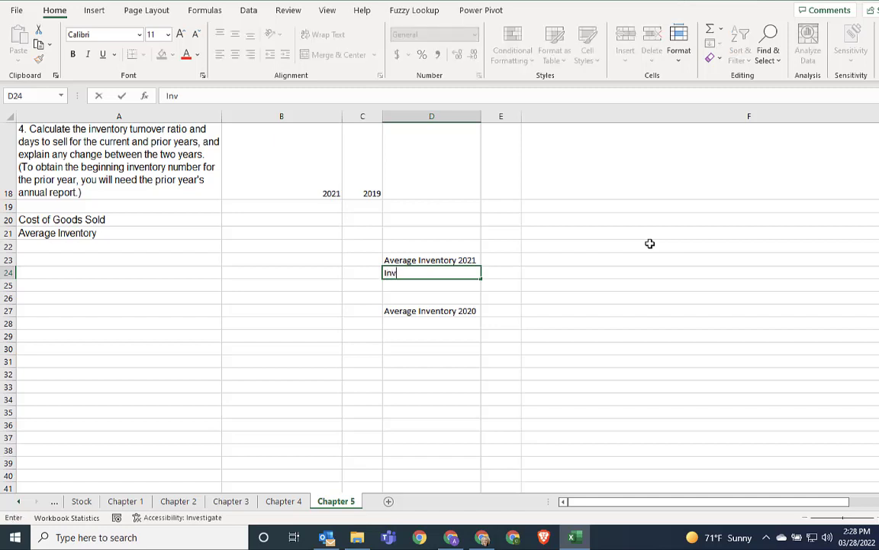
pyautogui.write('entory 202')
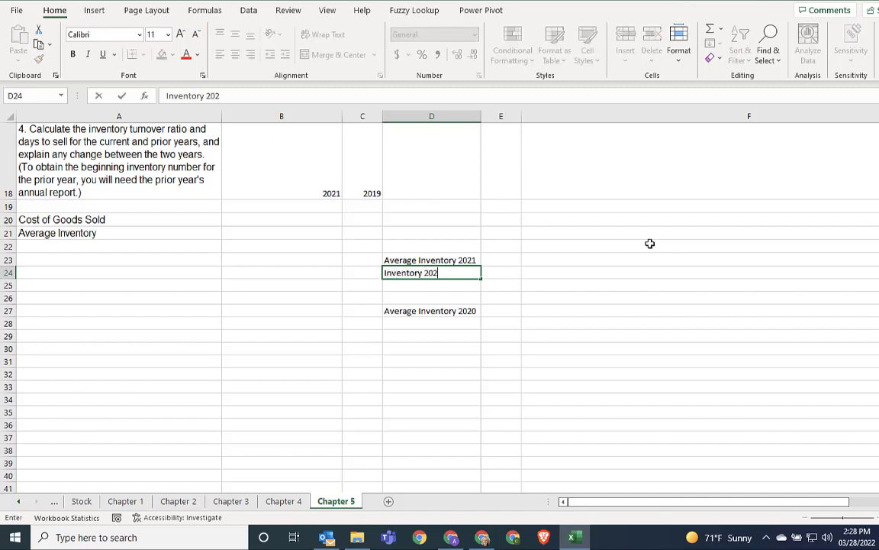
pyautogui.press('BackSpace')
pyautogui.write('19')
pyautogui.press('Return')
# Enter the label "Inventory 2021" in D25, below Inventory 2019.
pyautogui.write('I')
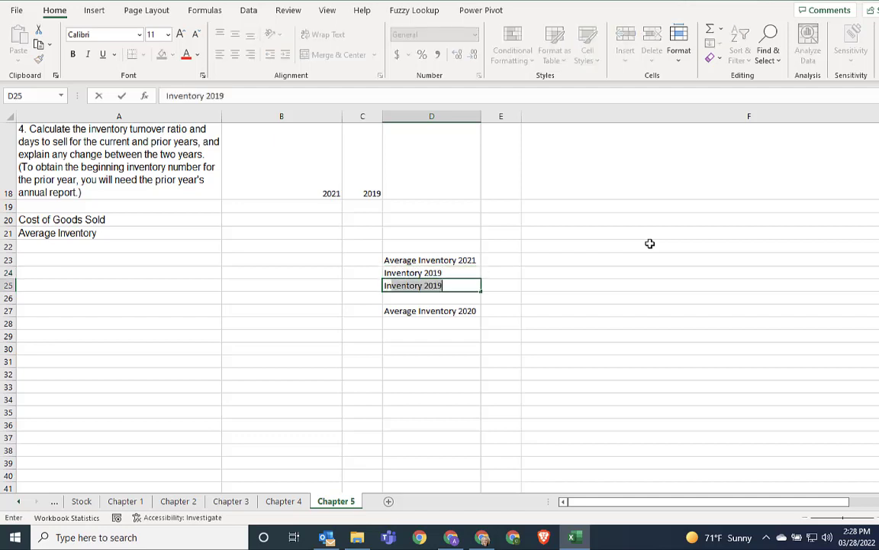
pyautogui.press('Right')
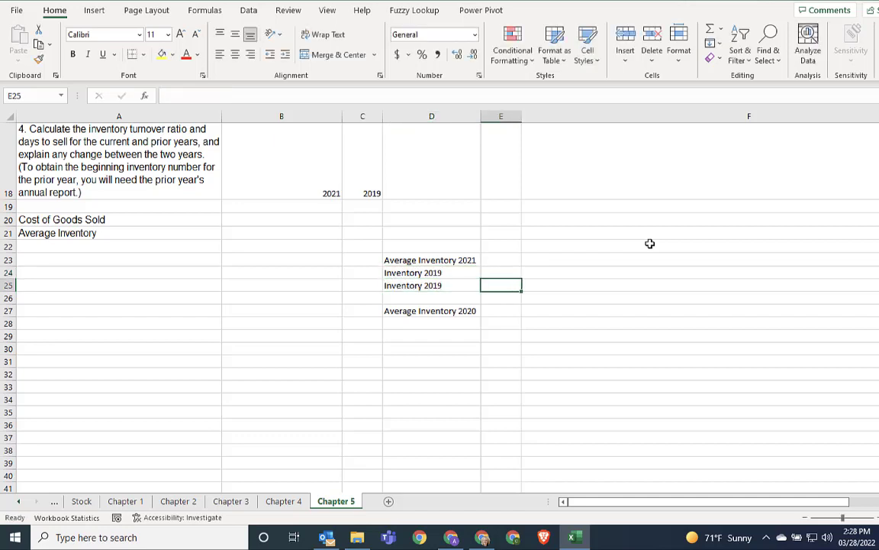
pyautogui.press('Left')
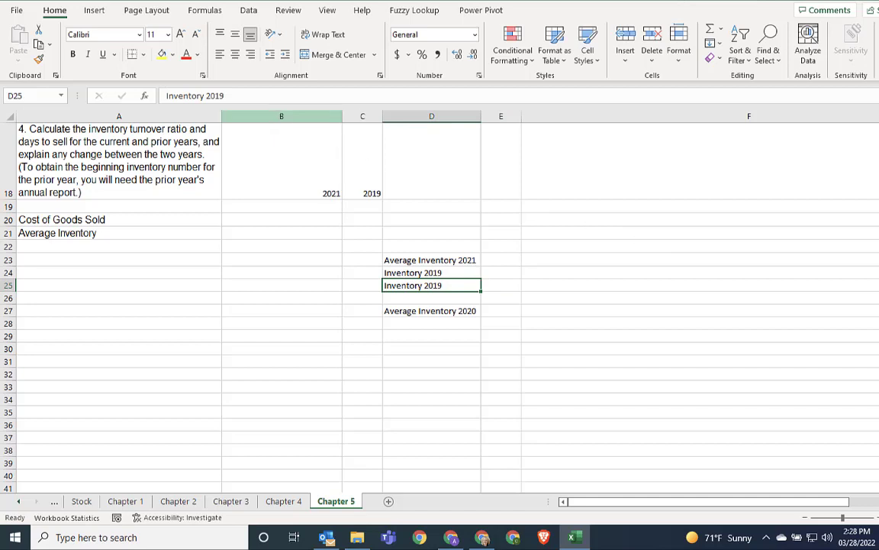
pyautogui.click(253, 96)
pyautogui.press('BackSpace')
pyautogui.press('BackSpace')
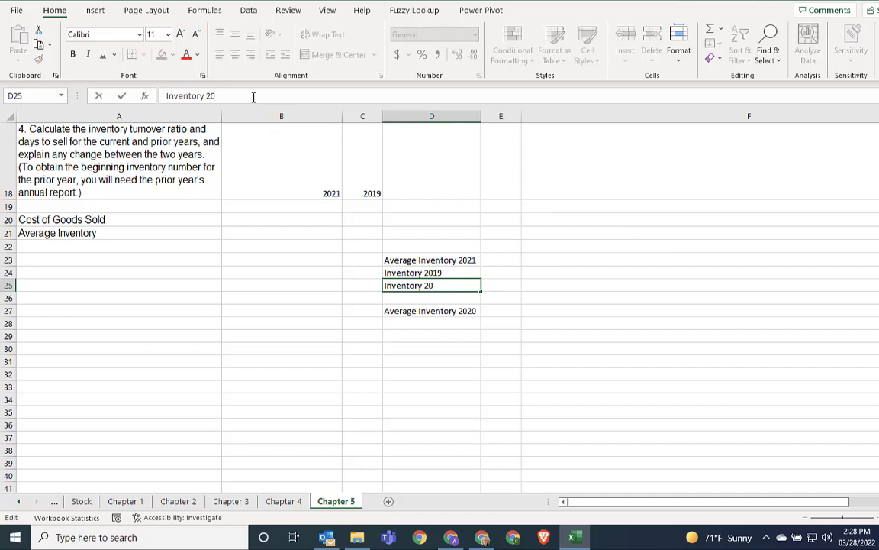
pyautogui.write('21')
pyautogui.press('Return')
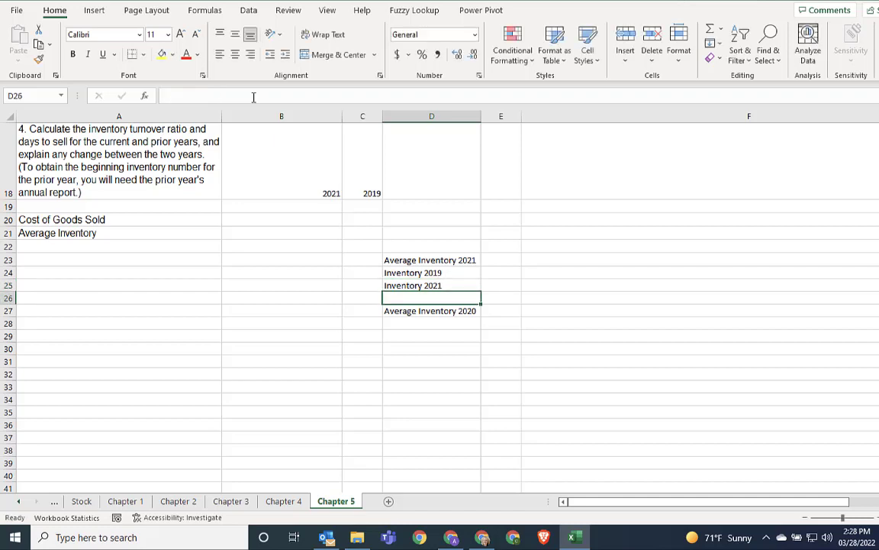
pyautogui.write('Average')
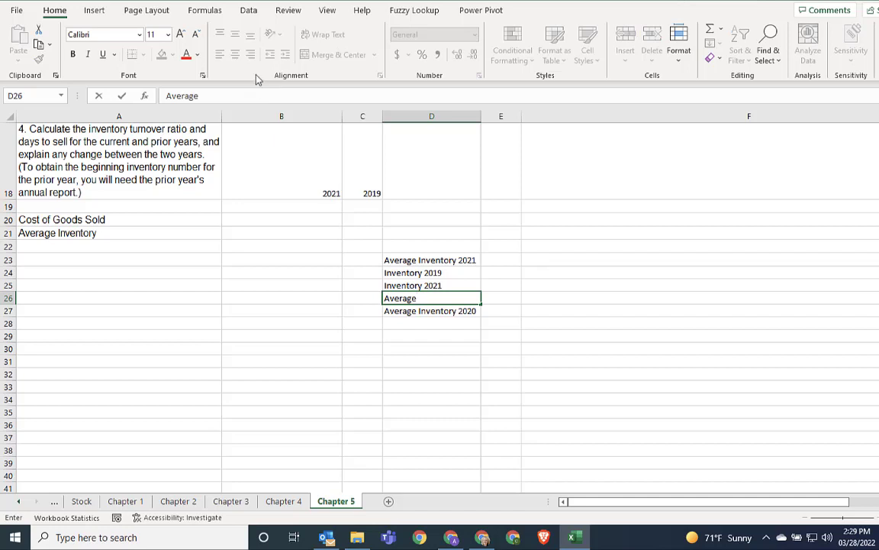
pyautogui.press('BackSpace')
pyautogui.press('BackSpace')
pyautogui.press('BackSpace')
pyautogui.press('BackSpace')
pyautogui.press('BackSpace')
pyautogui.press('BackSpace')
pyautogui.press('BackSpace')
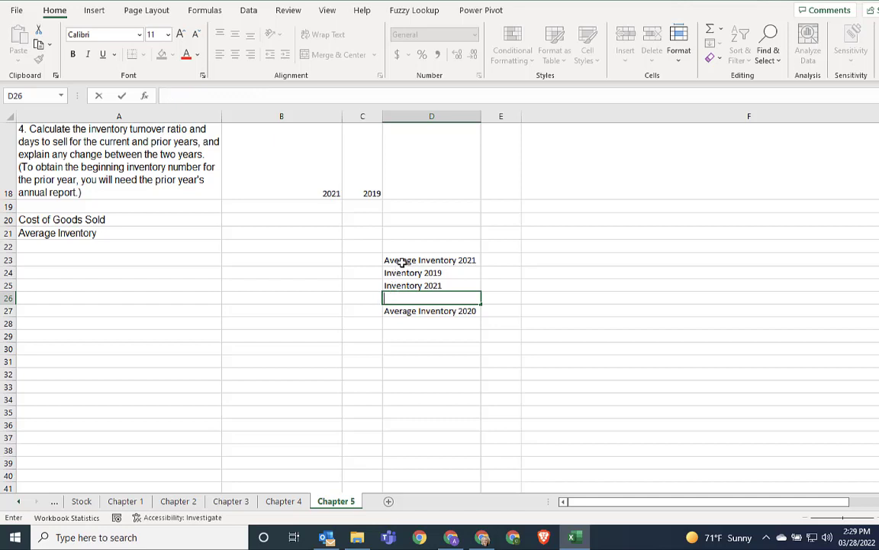
# Move the Average Inventory 2021 label from D23 down to D26, below Inventory 2021.
pyautogui.click(402, 258)
pyautogui.click(39, 28)
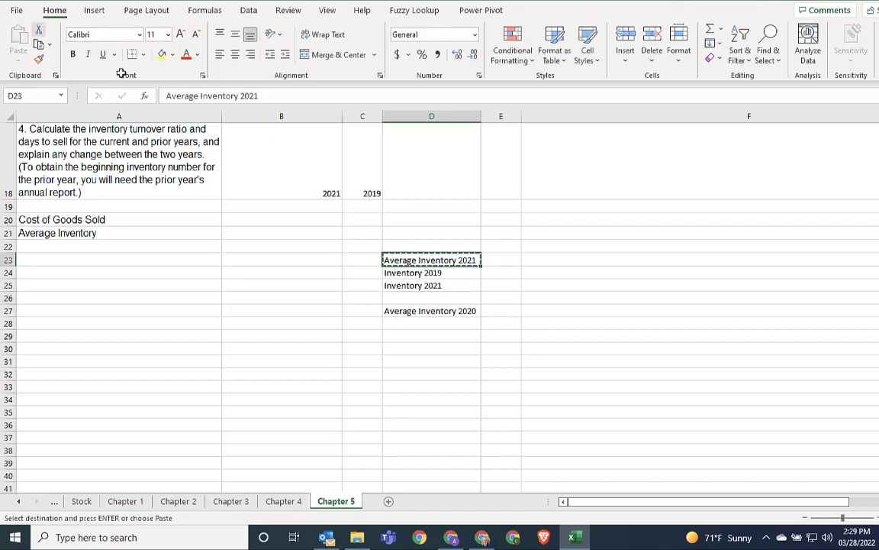
pyautogui.click(447, 296)
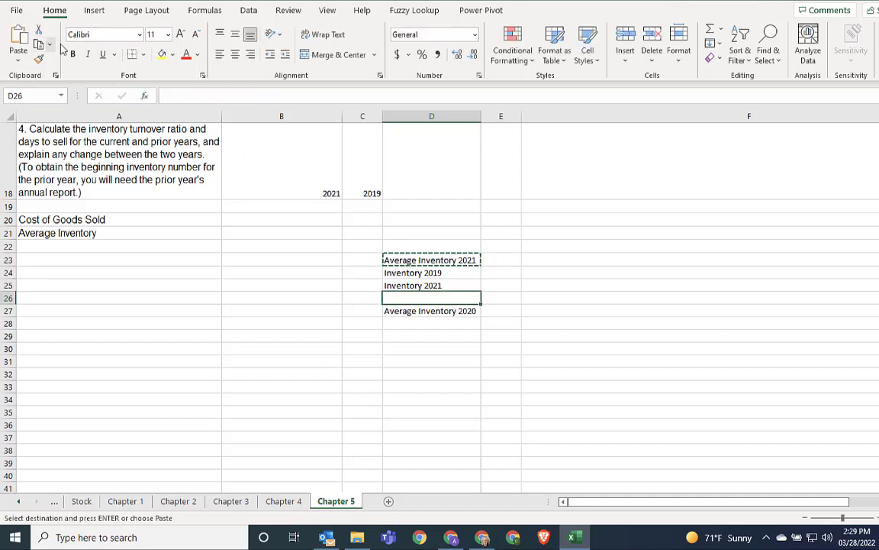
pyautogui.click(17, 36)
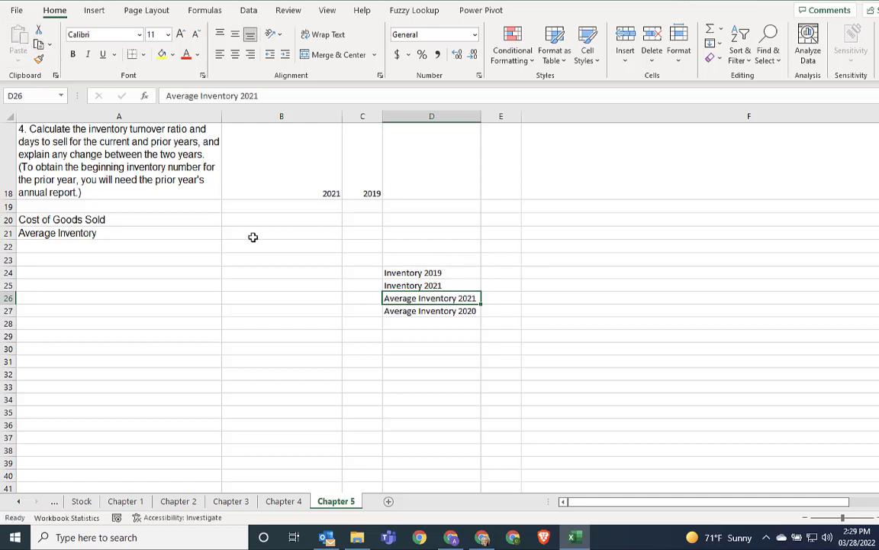
# Move the Average Inventory 2020 label from D27 down to D30.
pyautogui.click(402, 312)
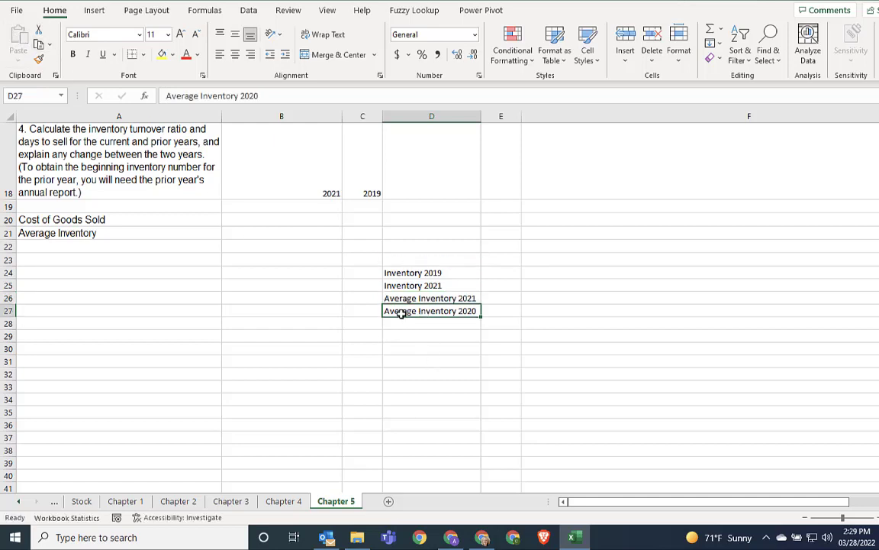
pyautogui.click(38, 31)
pyautogui.click(403, 353)
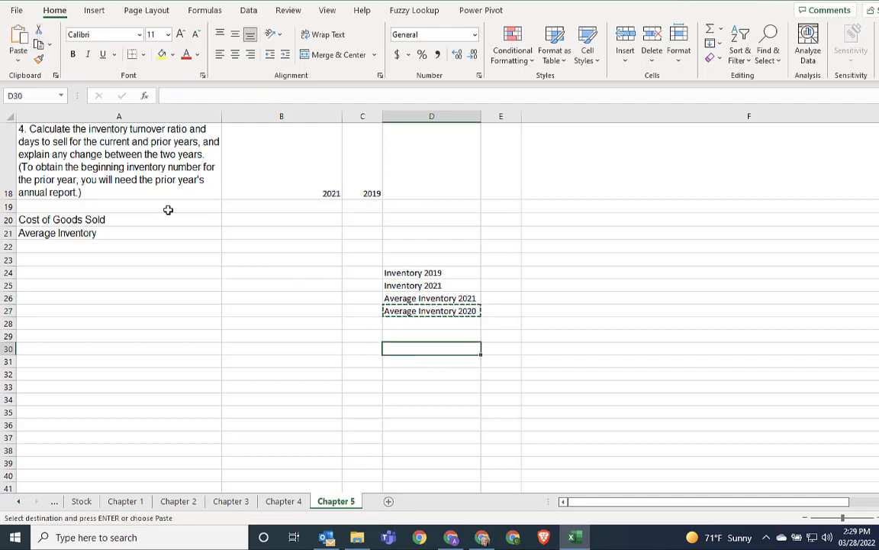
pyautogui.click(21, 40)
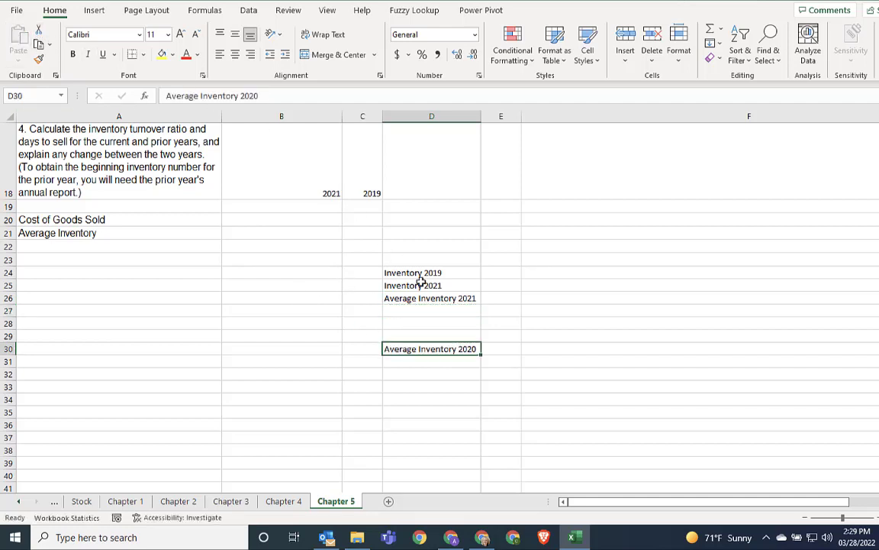
# Enter the formula =Inventory2019 in E24, beside the Inventory 2019 label.
pyautogui.click(492, 273)
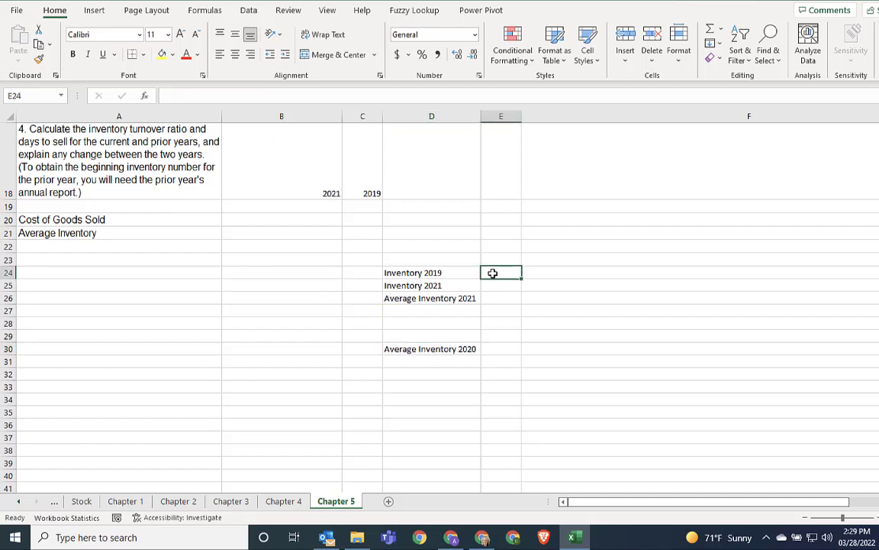
pyautogui.write('=')
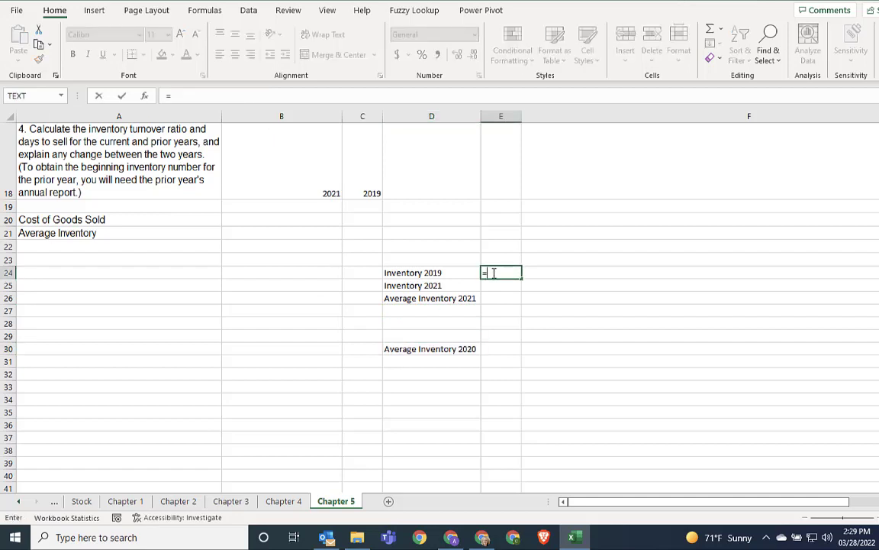
pyautogui.write('inv')
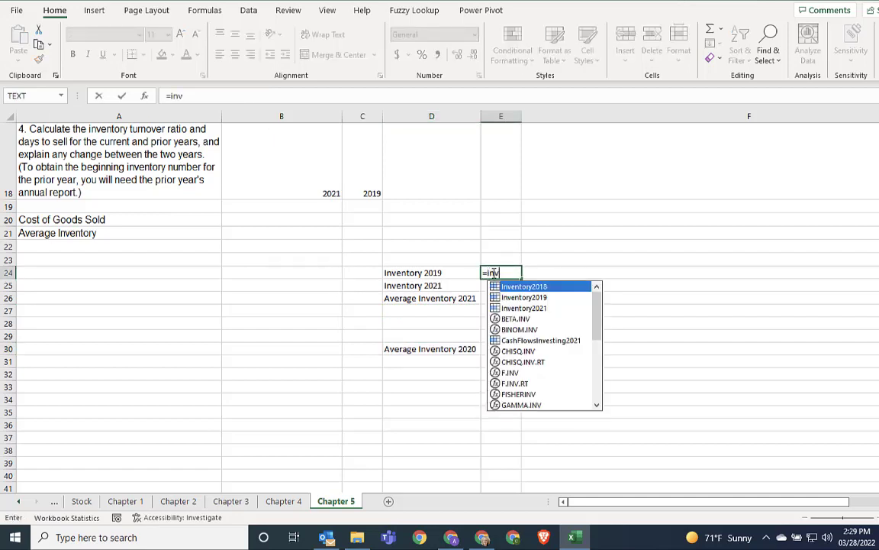
pyautogui.doubleClick(523, 307)
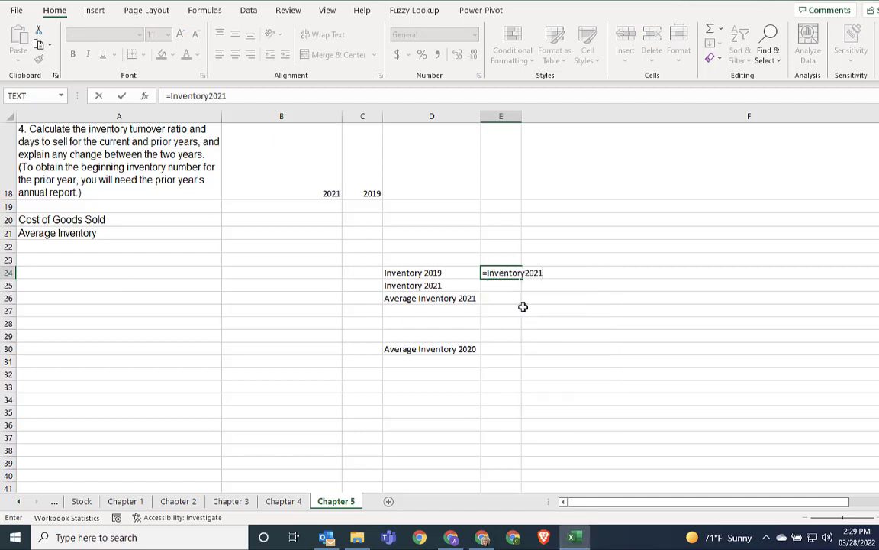
pyautogui.press('BackSpace')
pyautogui.press('BackSpace')
pyautogui.press('BackSpace')
pyautogui.press('BackSpace')
pyautogui.press('BackSpace')
pyautogui.press('BackSpace')
pyautogui.press('BackSpace')
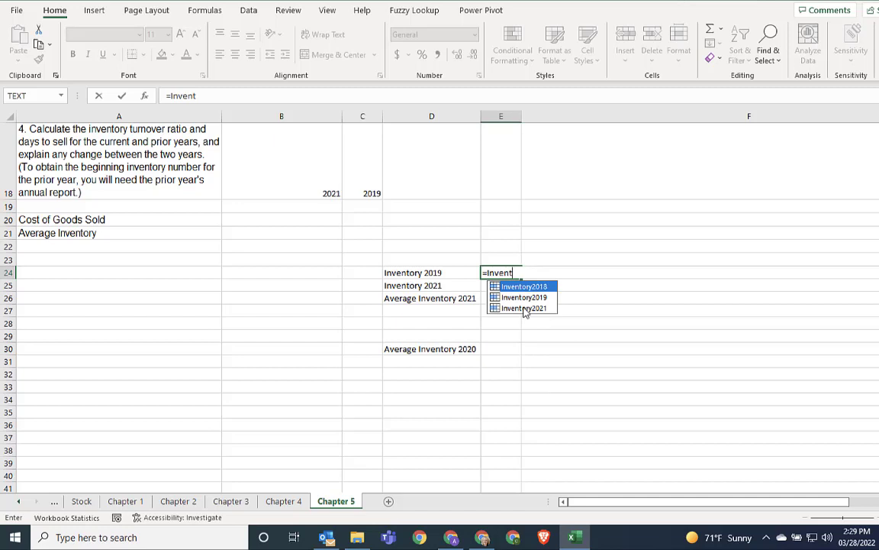
pyautogui.doubleClick(521, 298)
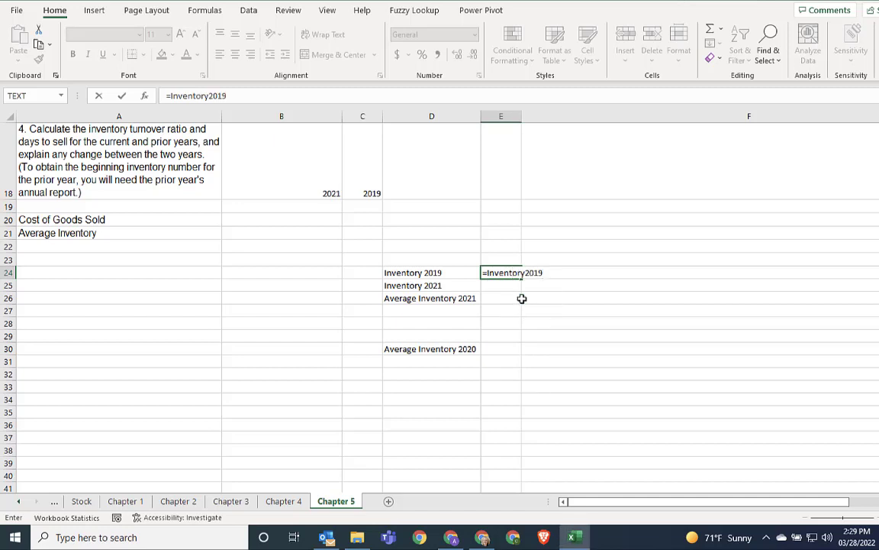
pyautogui.press('Return')
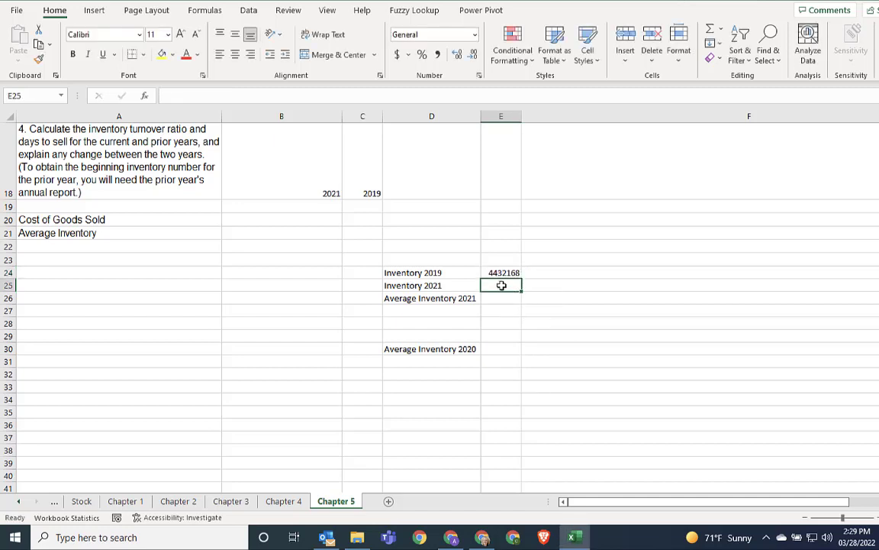
# Enter the formula =Inventory2021 in E25, beside the Inventory 2021 label.
pyautogui.write('=inv')
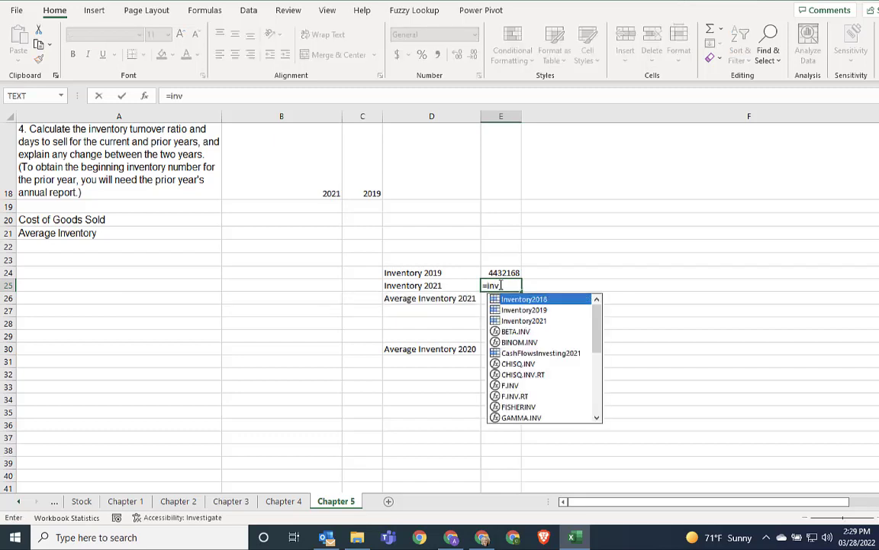
pyautogui.doubleClick(518, 321)
pyautogui.press('Return')
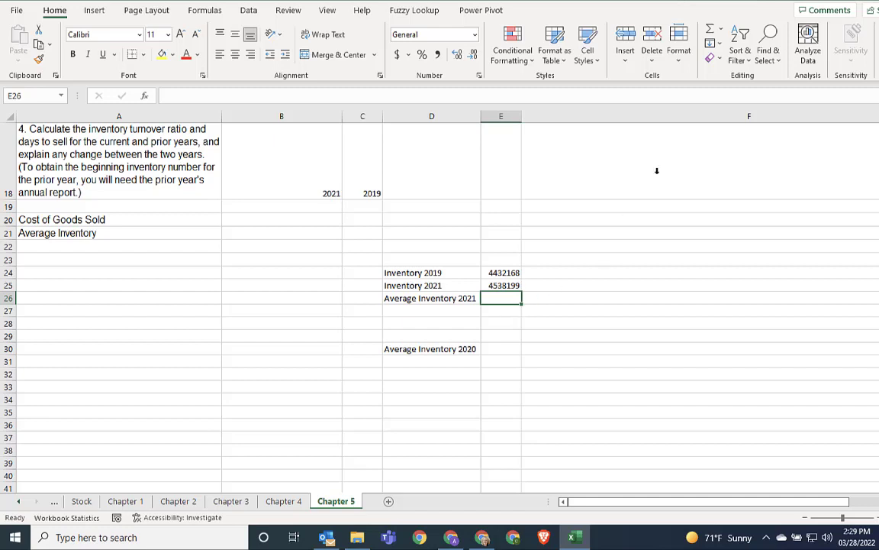
# Calculate Average Inventory 2021 in E26 with =AVERAGE(E24:E25).
pyautogui.click(721, 30)
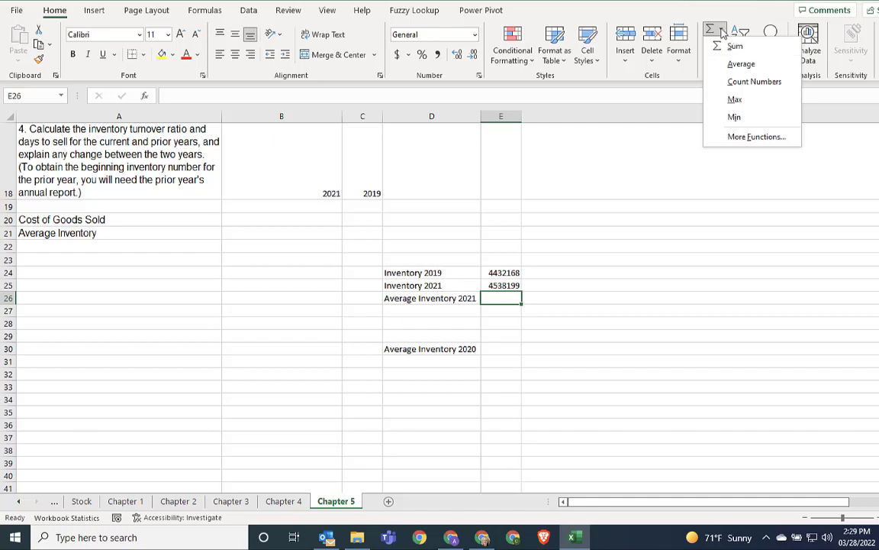
pyautogui.click(739, 65)
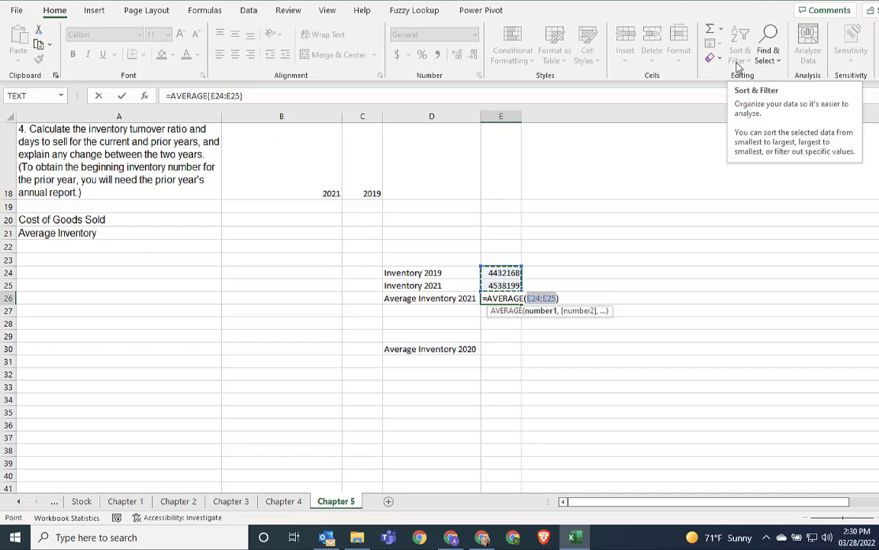
pyautogui.press('Return')
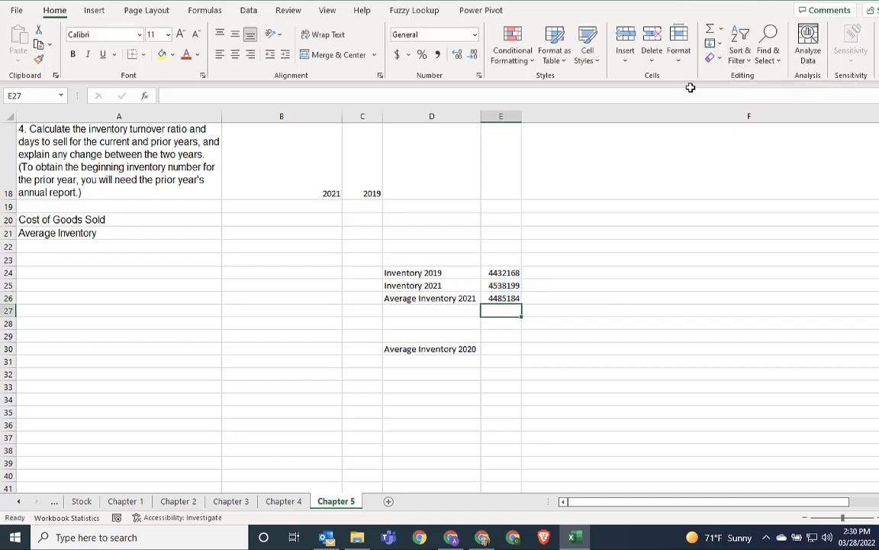
# Define the name AverageInventory21_19 for cell E26.
pyautogui.click(514, 297)
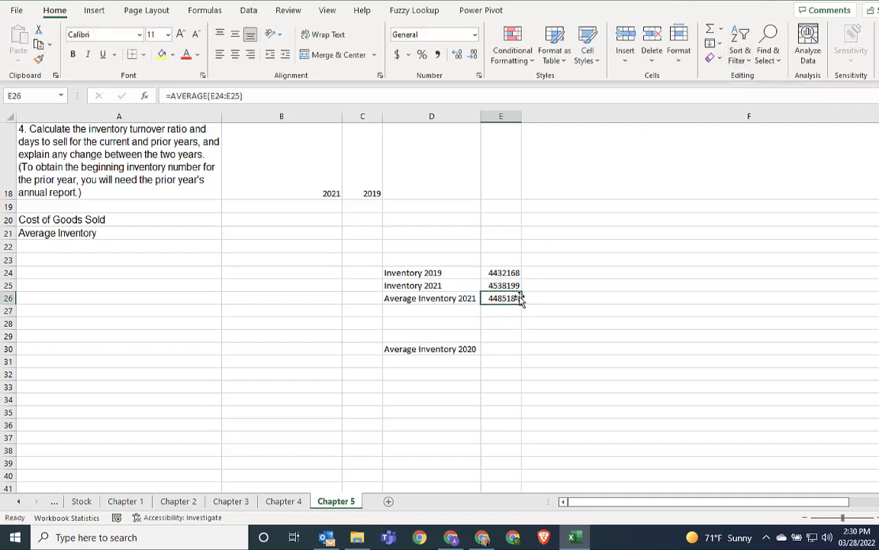
pyautogui.click(38, 96)
pyautogui.write('AverageInver')
pyautogui.write('tory')
pyautogui.write('2021')
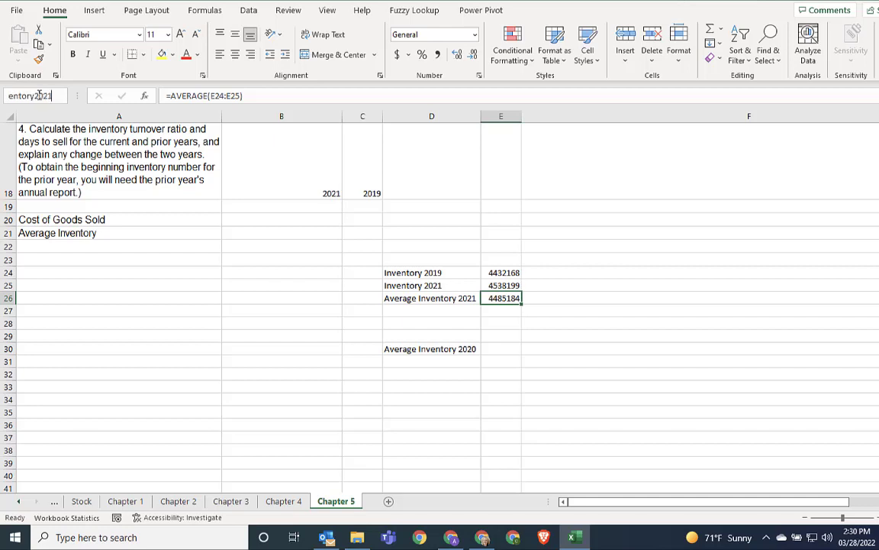
pyautogui.press('BackSpace')
pyautogui.press('BackSpace')
pyautogui.press('BackSpace')
pyautogui.press('BackSpace')
pyautogui.write('21')
pyautogui.press('Return')
# Enter the labels "Inventory 2018" in D28 and "Inventory 2019" in D29, above Average Inventory 2020.
pyautogui.click(418, 323)
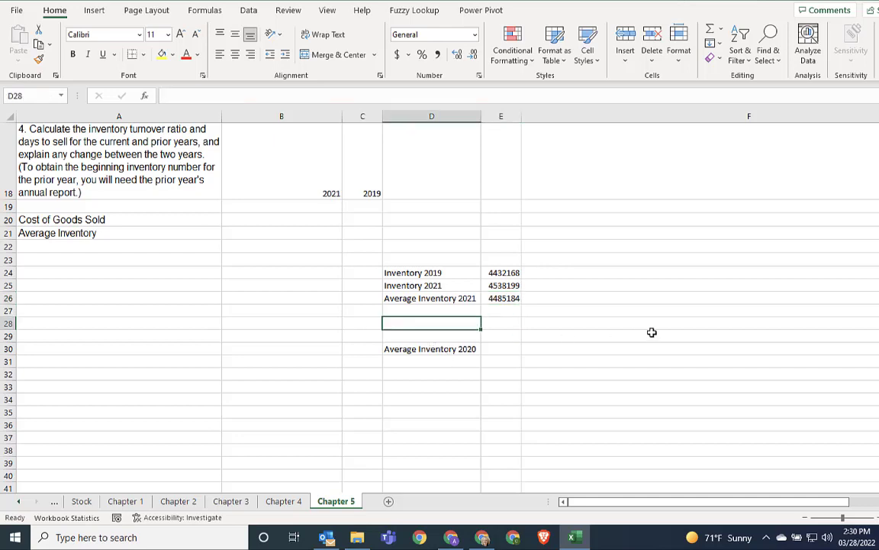
pyautogui.write('Inve')
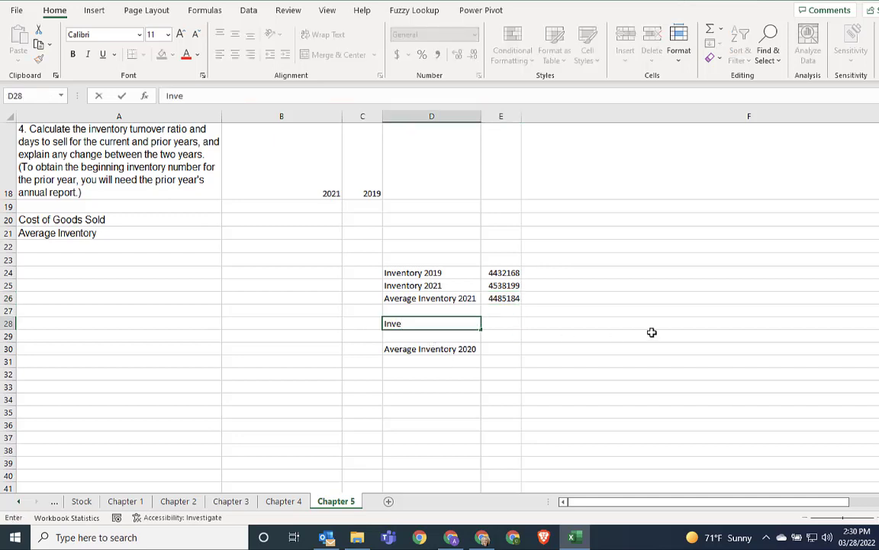
pyautogui.write('ntory 2018')
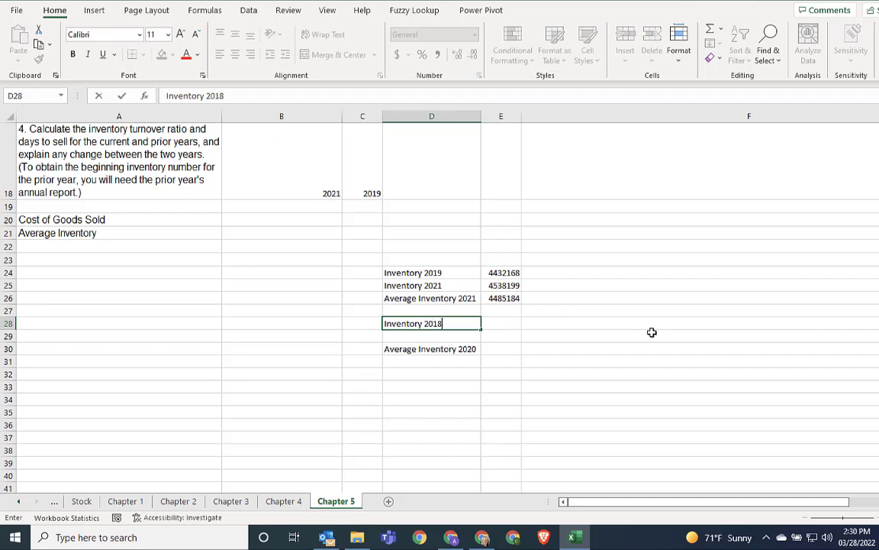
pyautogui.press('Return')
pyautogui.write('Inventory 2018')
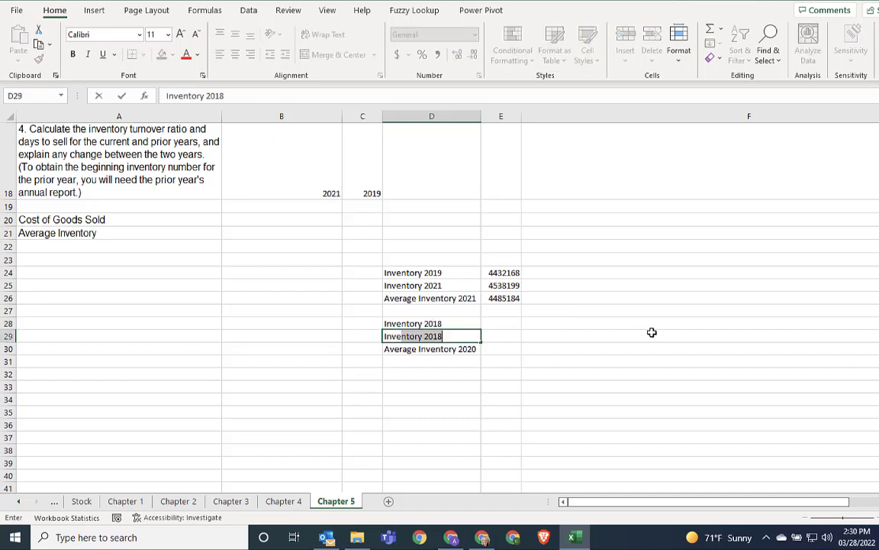
pyautogui.click(297, 97)
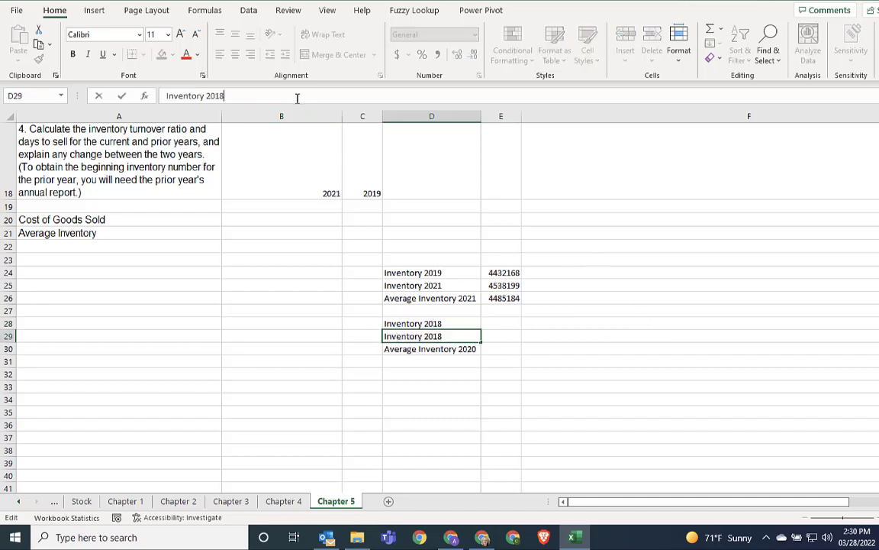
pyautogui.press('BackSpace')
pyautogui.write('9')
pyautogui.press('Return')
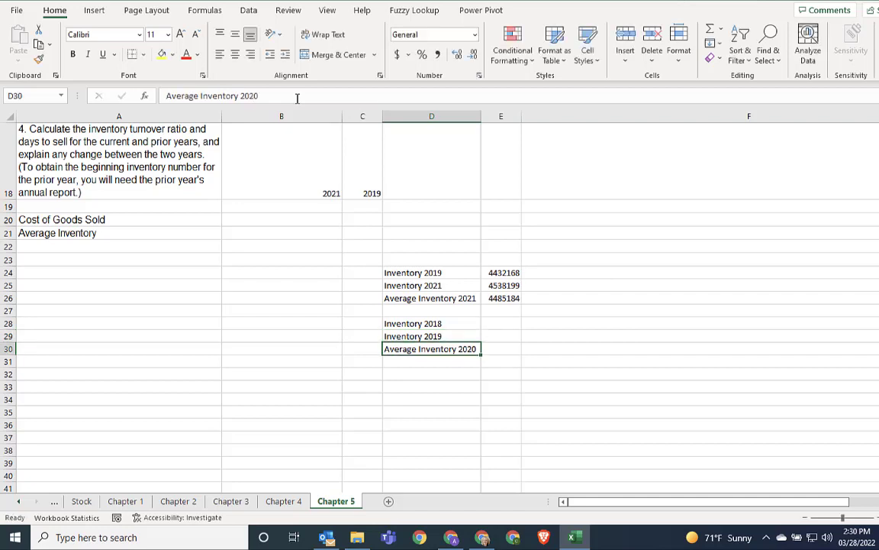
# Enter the formulas =Inventory2018 in E28 and =Inventory2019 in E29.
pyautogui.click(501, 326)
pyautogui.write('=')
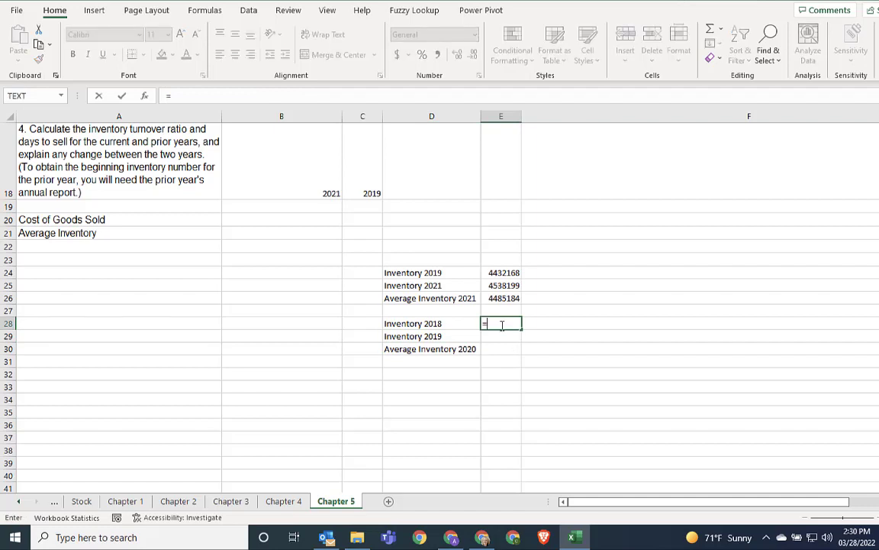
pyautogui.write('in')
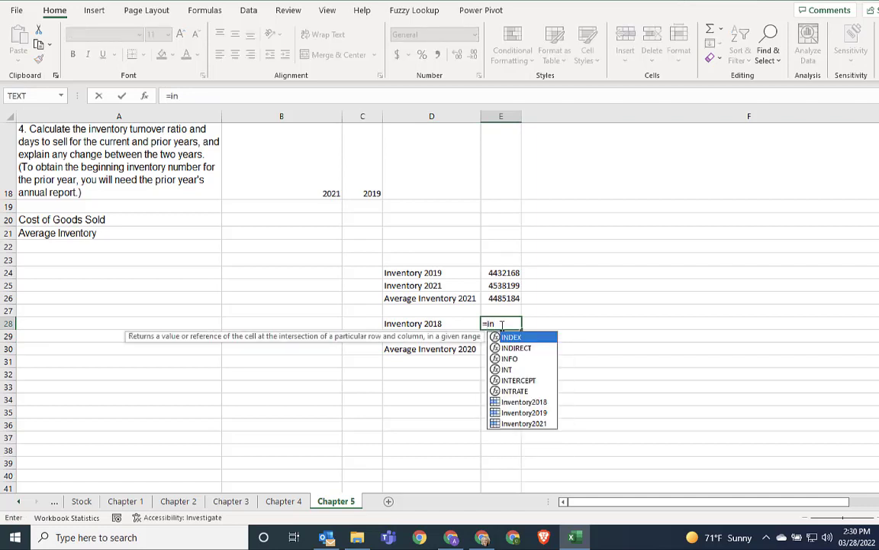
pyautogui.doubleClick(525, 401)
pyautogui.press('Return')
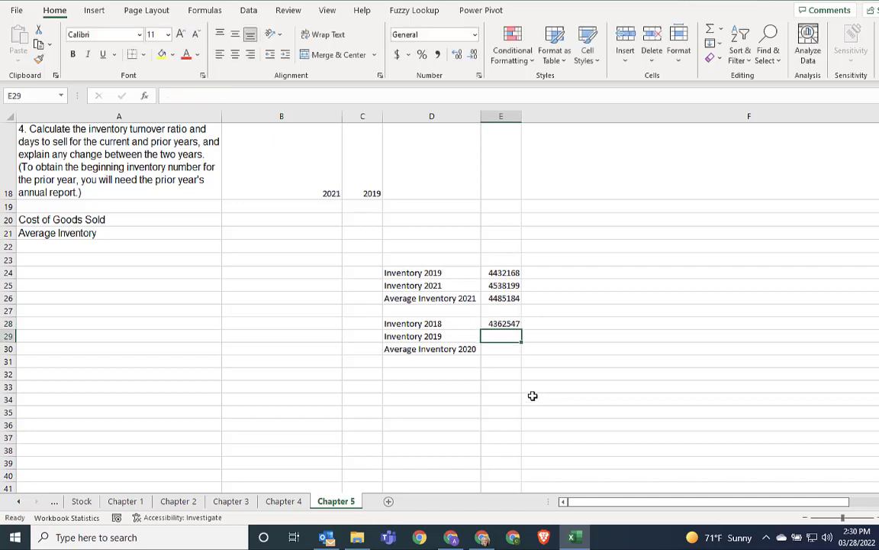
pyautogui.write('=inv')
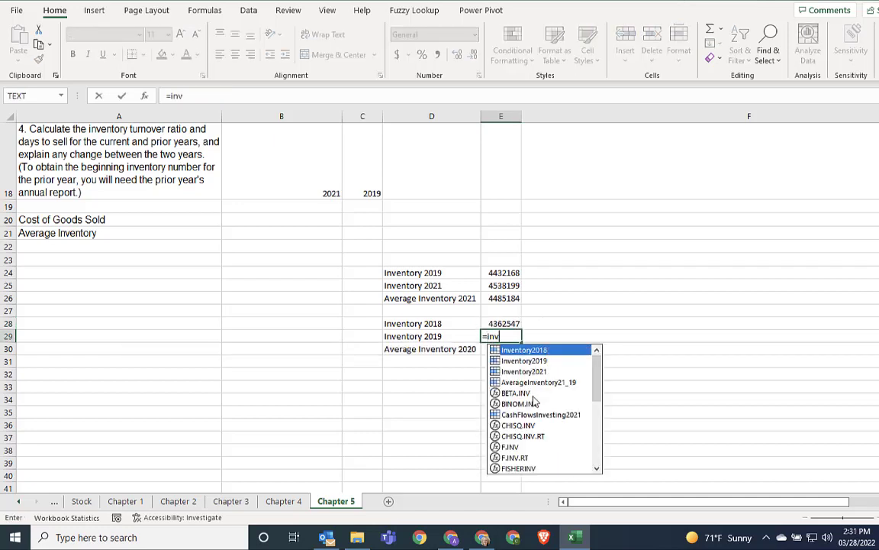
pyautogui.doubleClick(525, 360)
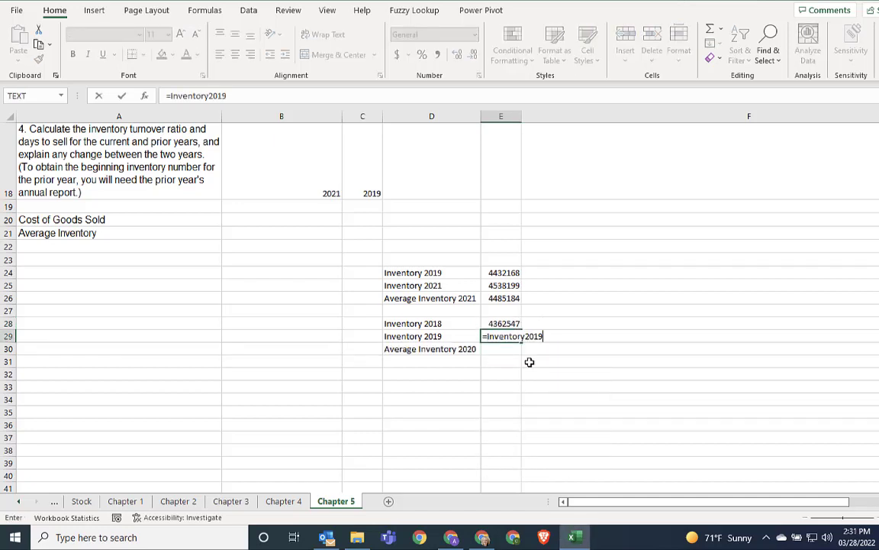
pyautogui.press('Return')
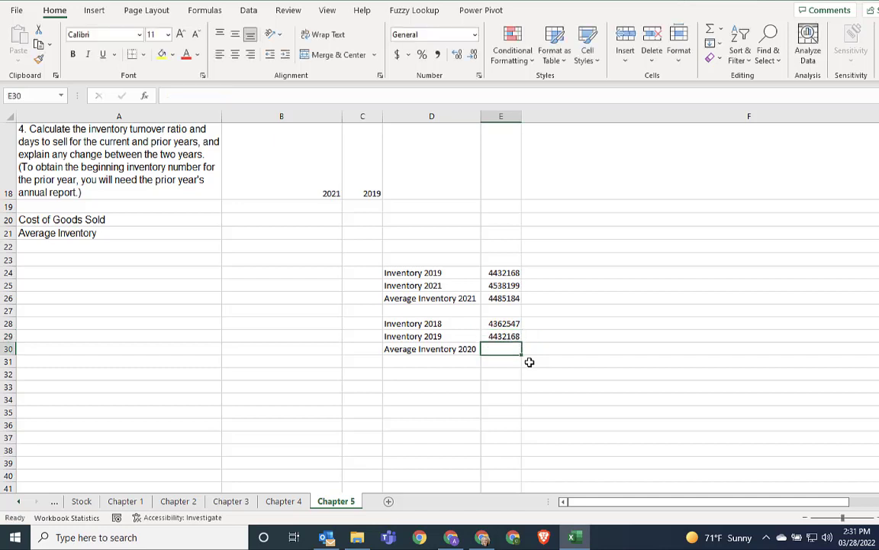
# Calculate Average Inventory 2020 in E30 with =AVERAGE(E28:E29).
pyautogui.click(722, 30)
pyautogui.click(734, 64)
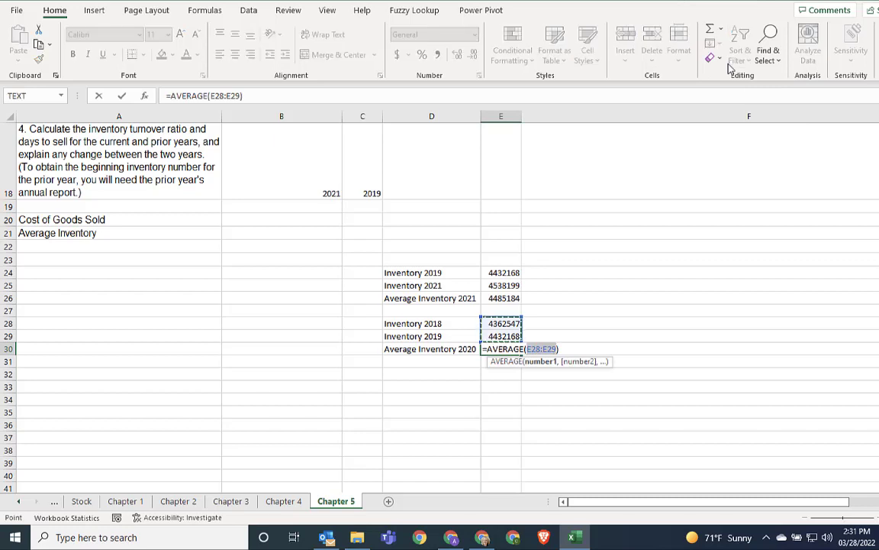
pyautogui.press('Return')
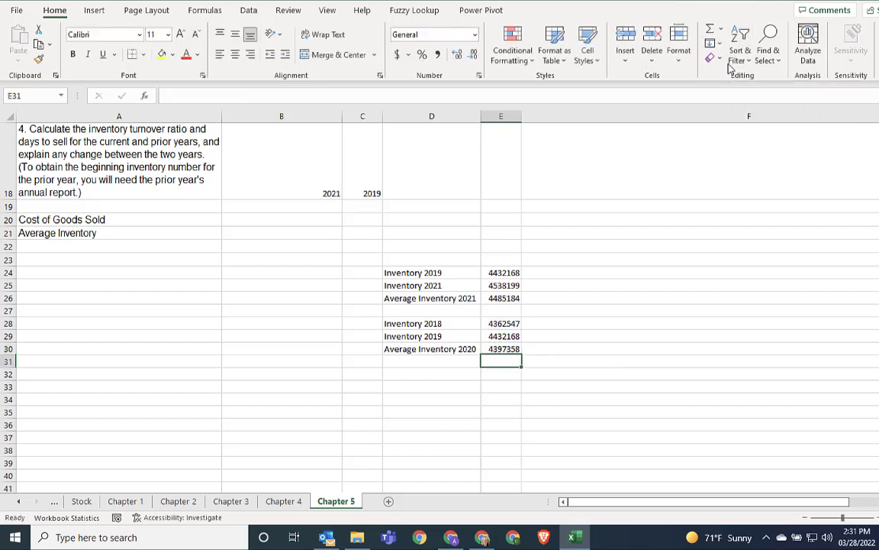
# Define the name AverageInventory19_18 for cell E30, adapting the name copied from cell E26.
pyautogui.click(505, 300)
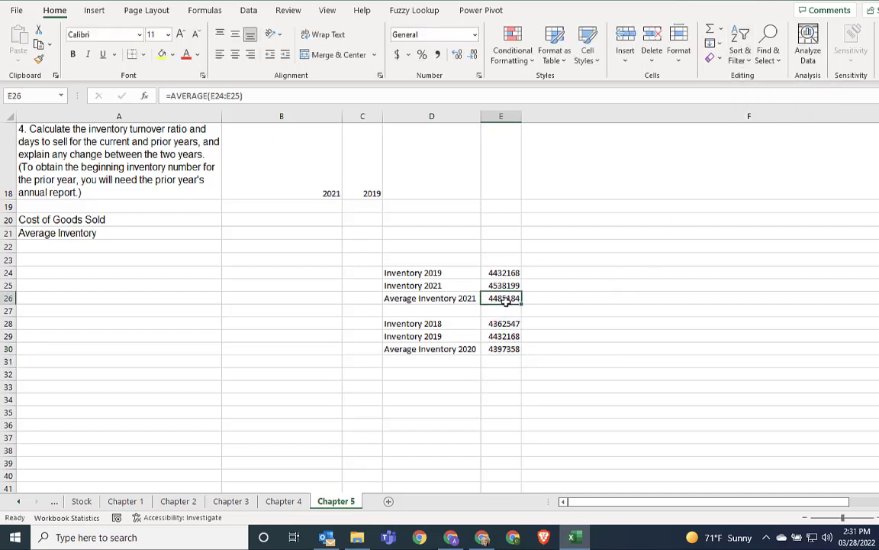
pyautogui.click(31, 95)
pyautogui.click(31, 95)
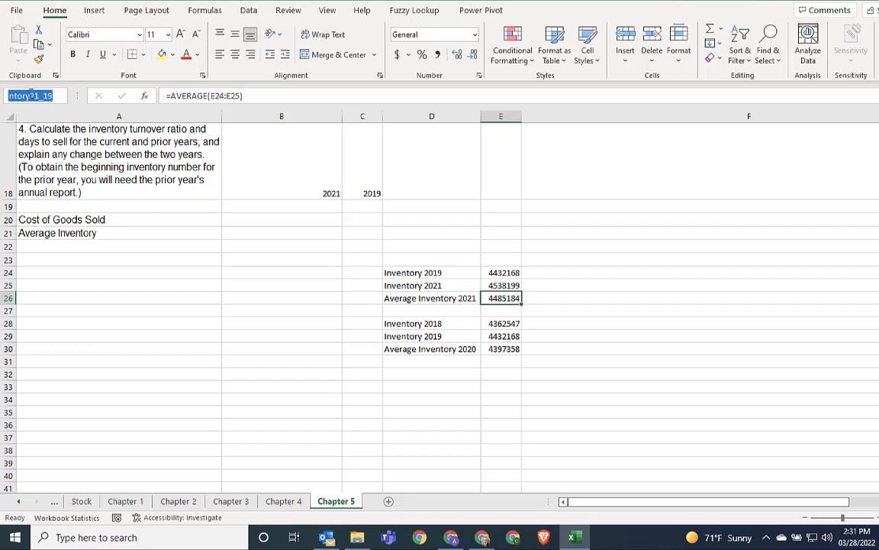
pyautogui.click(493, 349)
pyautogui.click(23, 95)
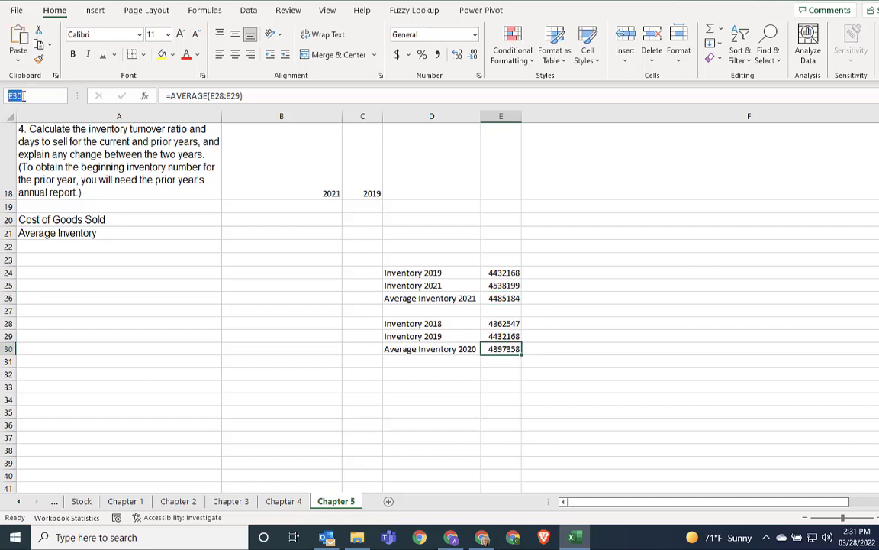
pyautogui.write('Inventory21_19')
pyautogui.press('BackSpace')
pyautogui.press('BackSpace')
pyautogui.press('BackSpace')
pyautogui.press('BackSpace')
pyautogui.press('BackSpace')
pyautogui.write('19_20')
pyautogui.press('Return')
# Fill the Cost of Goods Sold row with =CostOfGoodsSold2021 in B20 and =CostOfGoodsSold2019 in C20.
pyautogui.click(255, 224)
pyautogui.write('=cos')
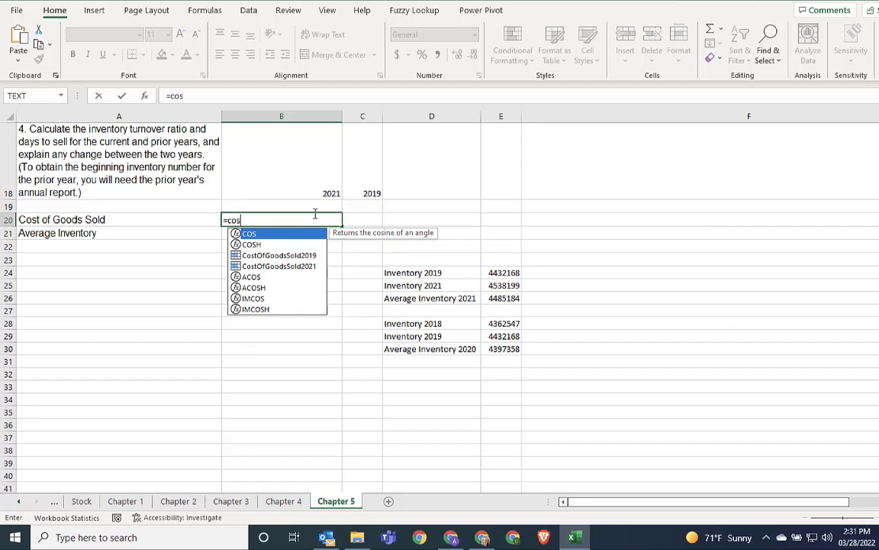
pyautogui.doubleClick(294, 266)
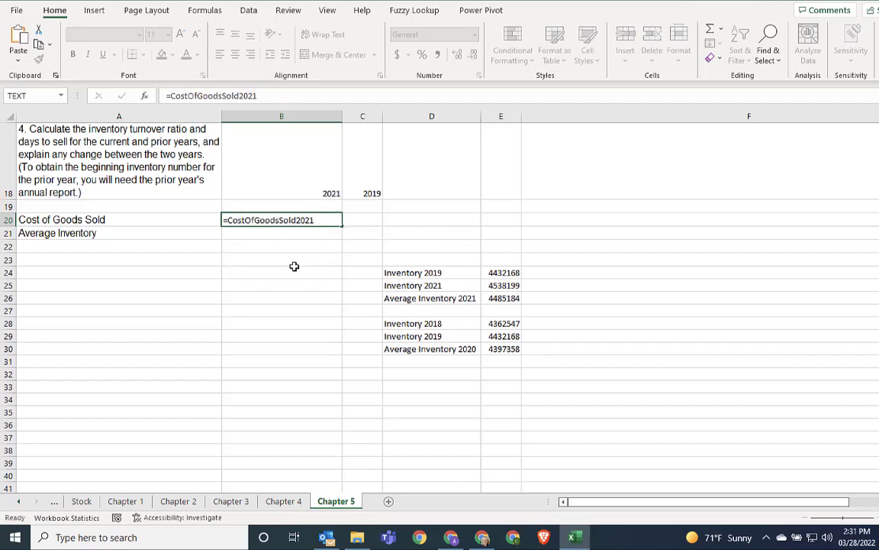
pyautogui.press('Return')
pyautogui.click(365, 221)
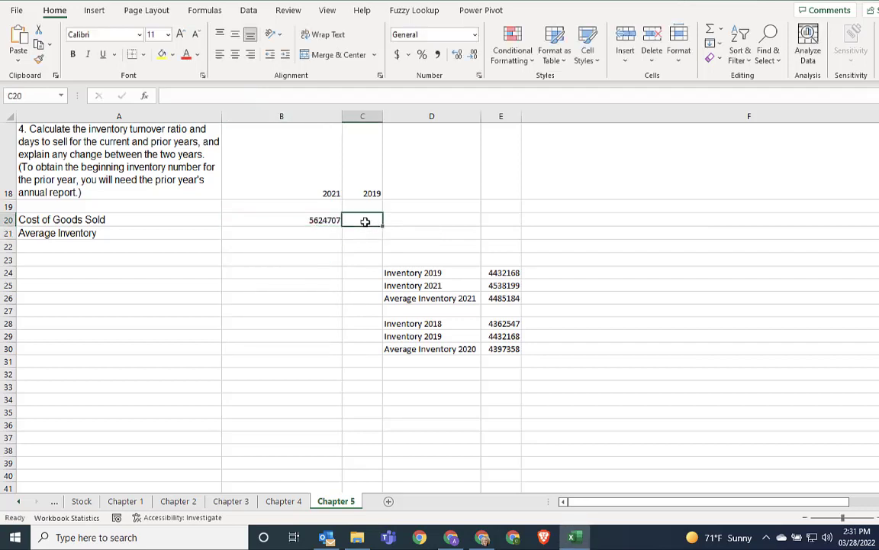
pyautogui.write('=cos')
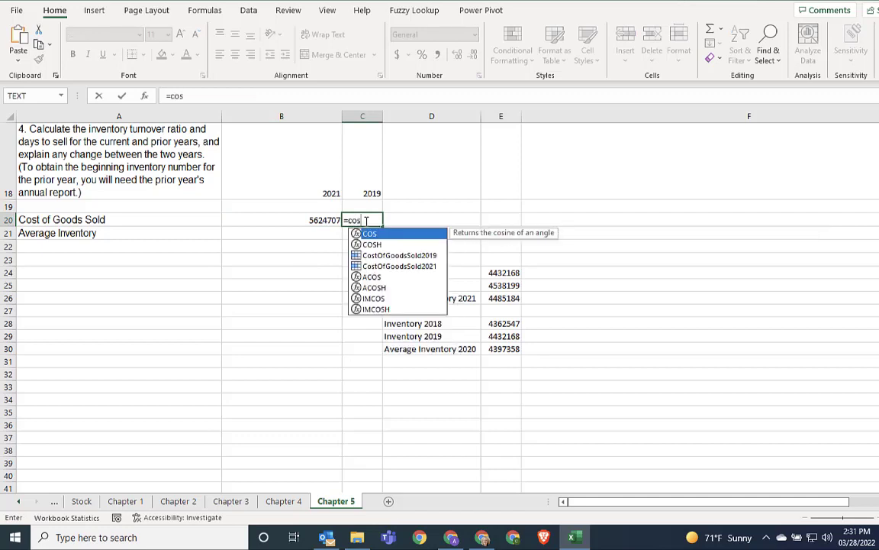
pyautogui.doubleClick(391, 255)
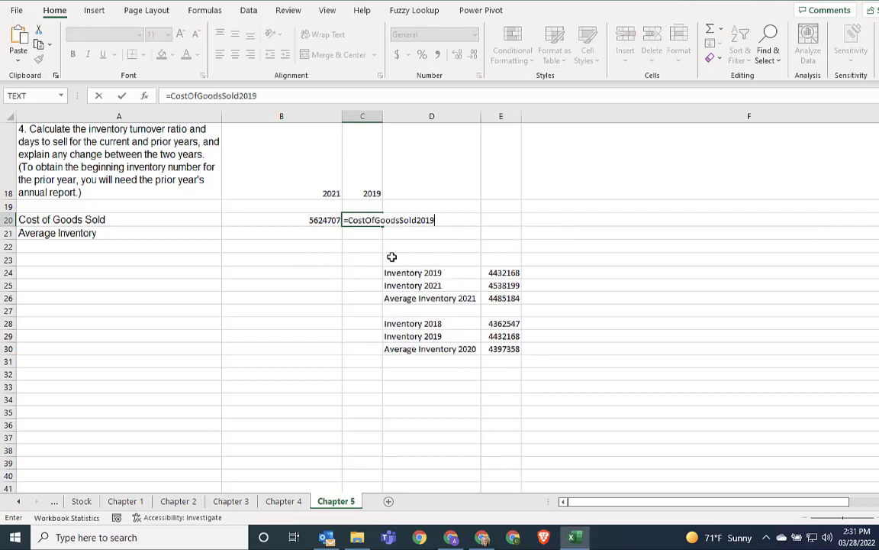
pyautogui.press('Return')
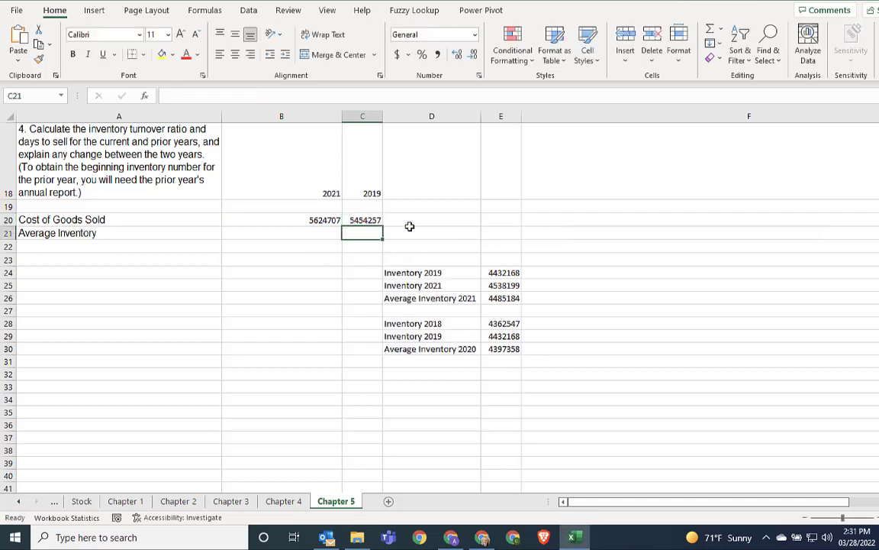
# Fill the Average Inventory row with =AverageInventory21_19 in B21 and =AverageInventory19_18 in C21.
pyautogui.click(276, 235)
pyautogui.write('=av')
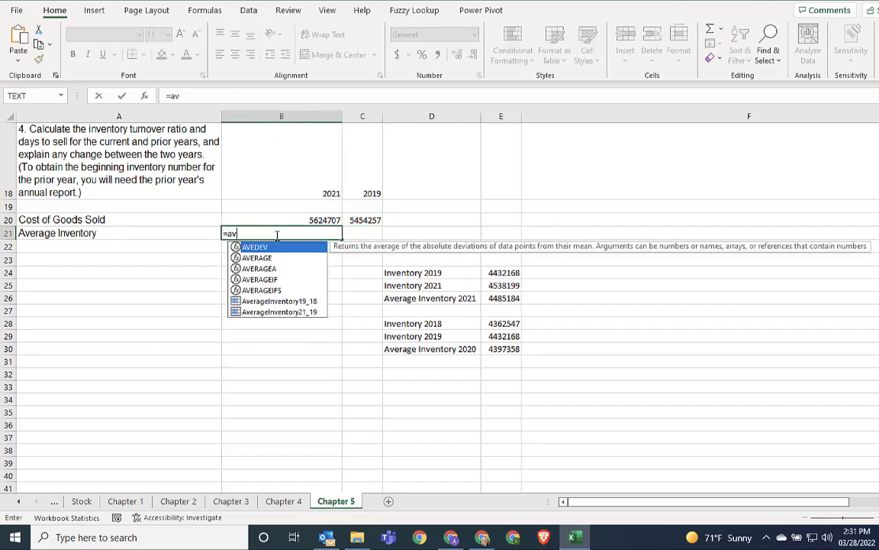
pyautogui.doubleClick(279, 311)
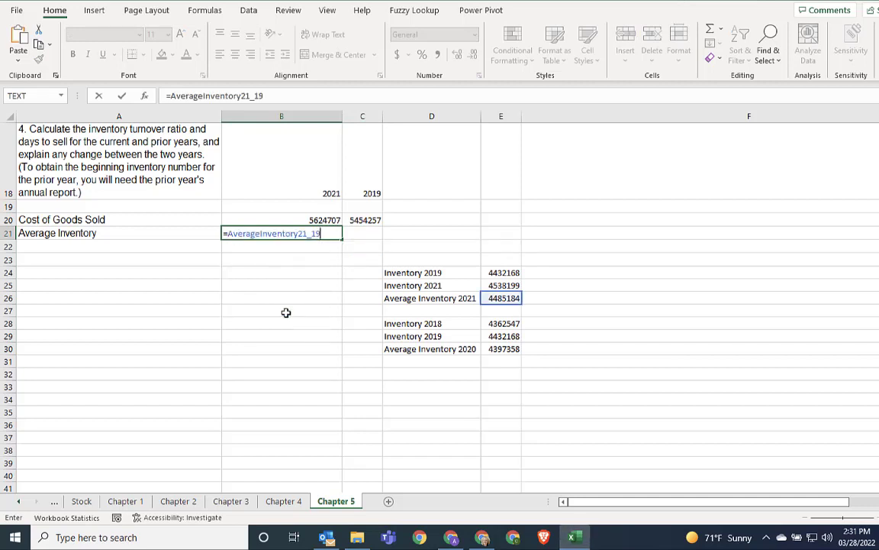
pyautogui.press('Return')
pyautogui.click(364, 233)
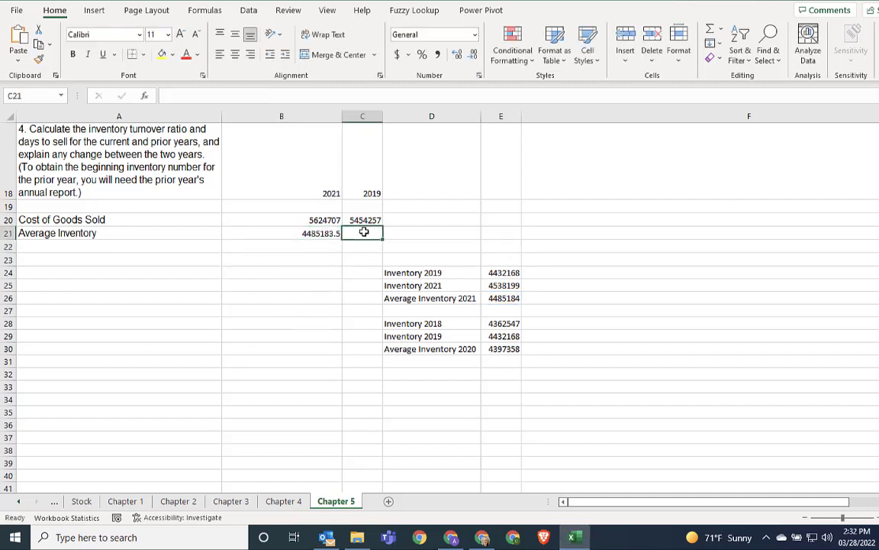
pyautogui.write('=av')
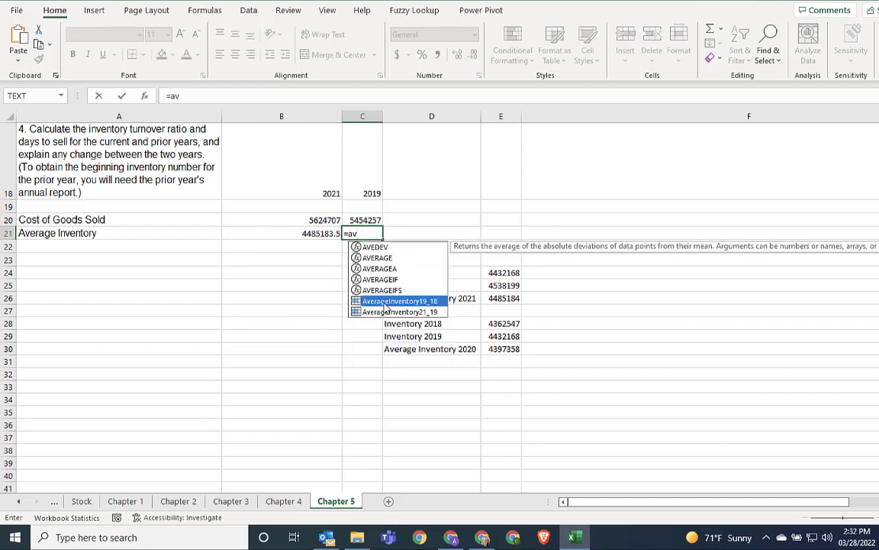
pyautogui.doubleClick(387, 304)
pyautogui.press('Return')
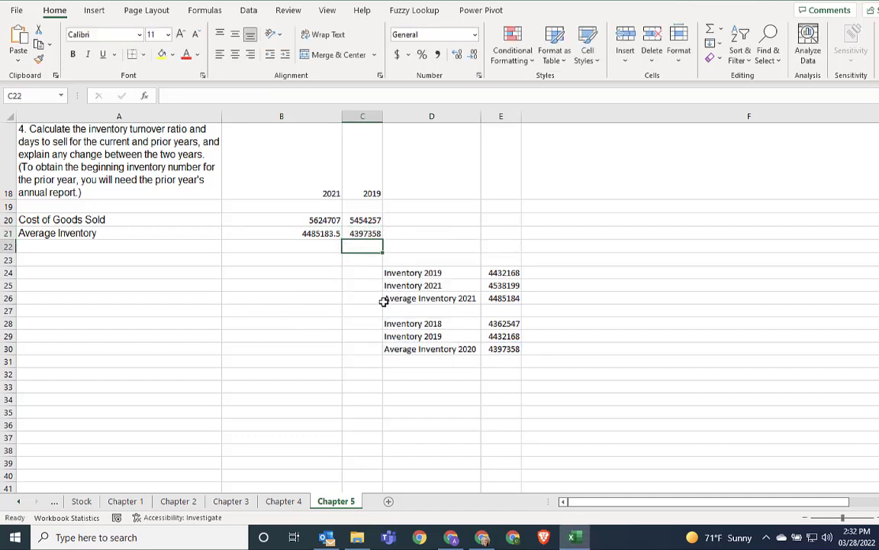
# Calculate the 2021 inventory turnover in B22 with the formula =B20/B21.
pyautogui.click(324, 245)
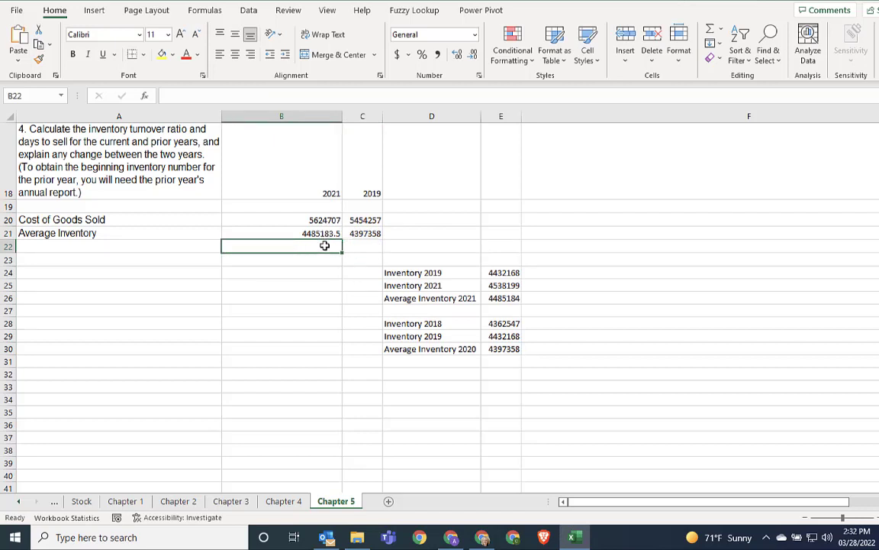
pyautogui.write('=')
pyautogui.click(325, 219)
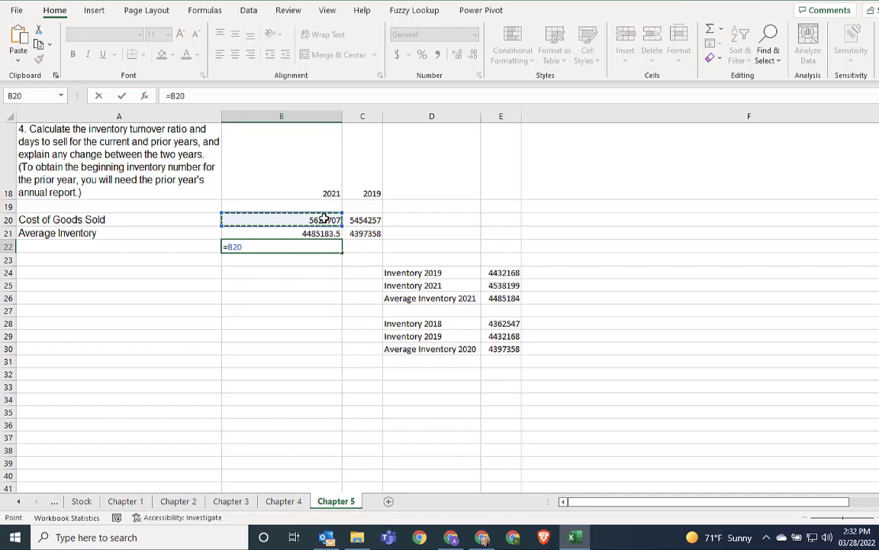
pyautogui.write('/')
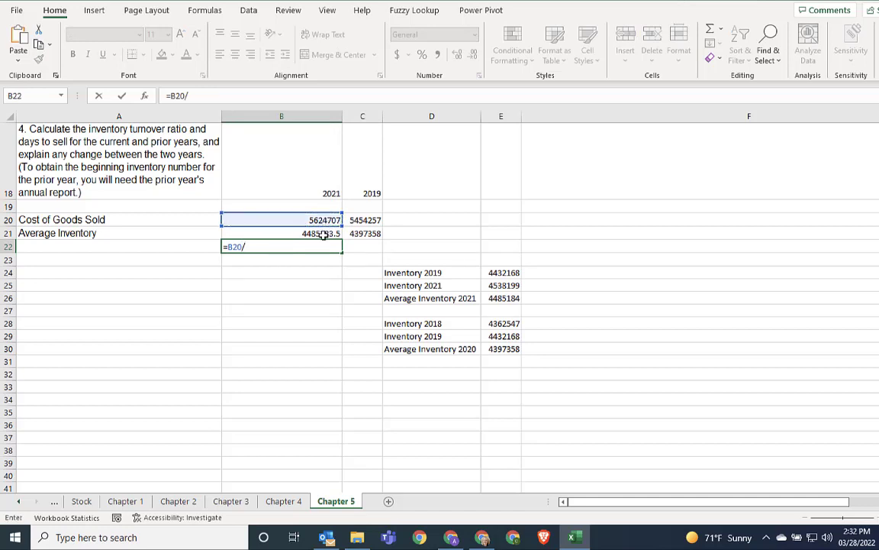
pyautogui.click(325, 234)
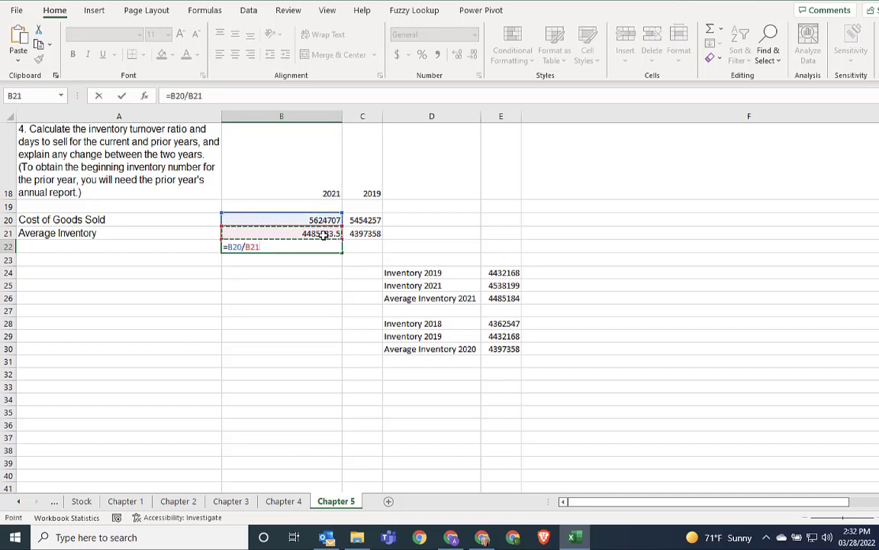
pyautogui.press('Return')
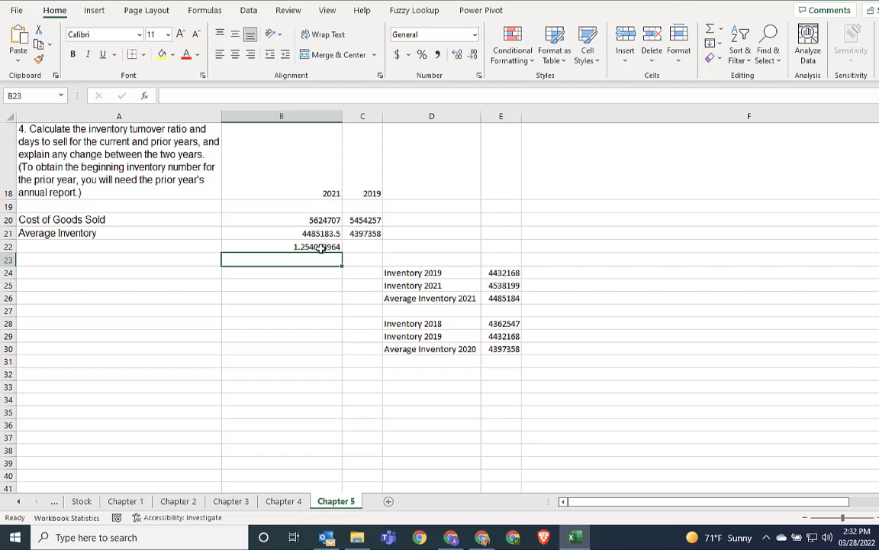
# Copy the turnover formula from B22 into C22 for the 2019 column.
pyautogui.click(320, 247)
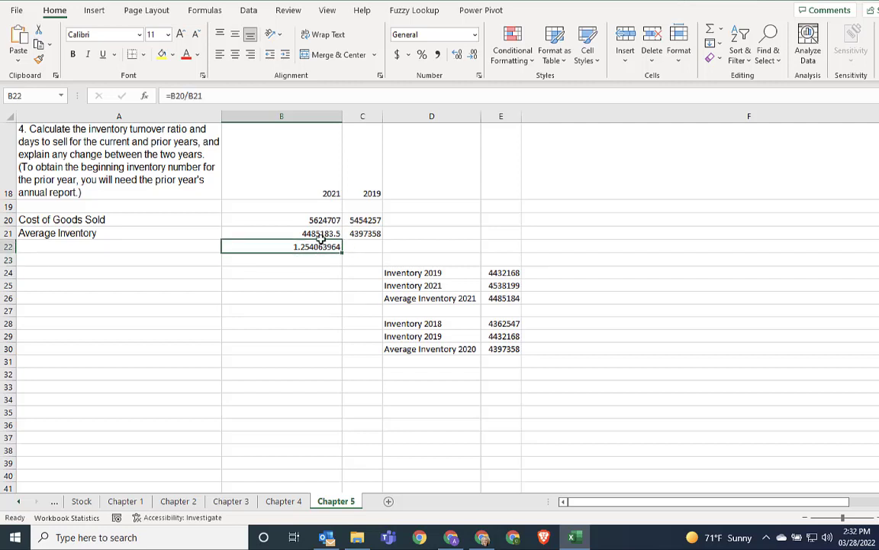
pyautogui.click(37, 42)
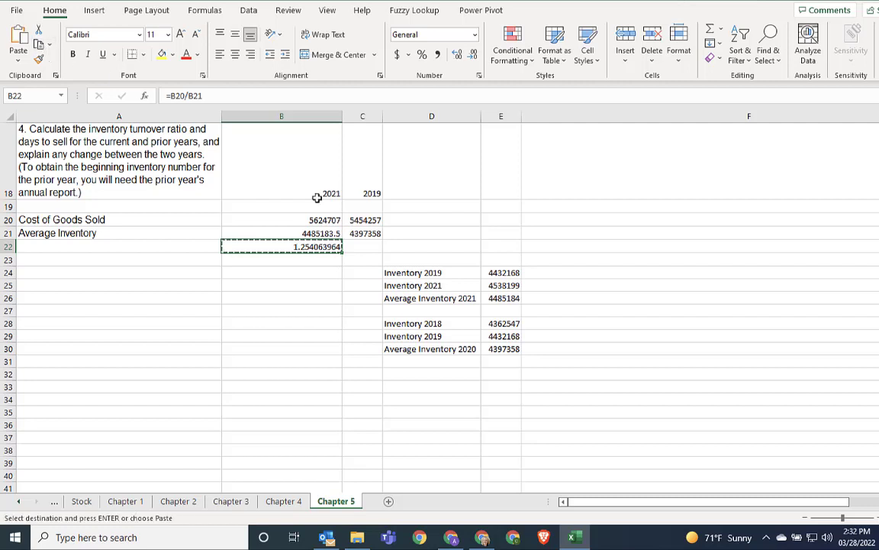
pyautogui.click(355, 247)
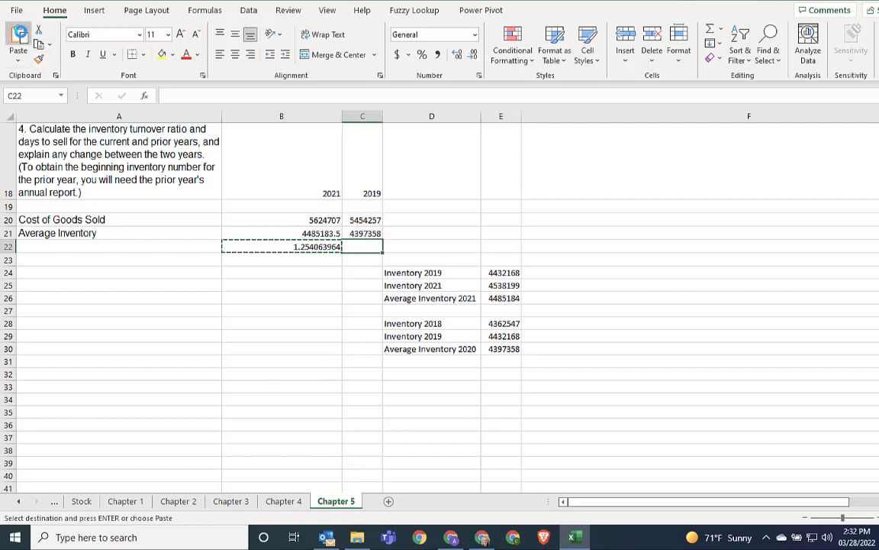
pyautogui.click(23, 37)
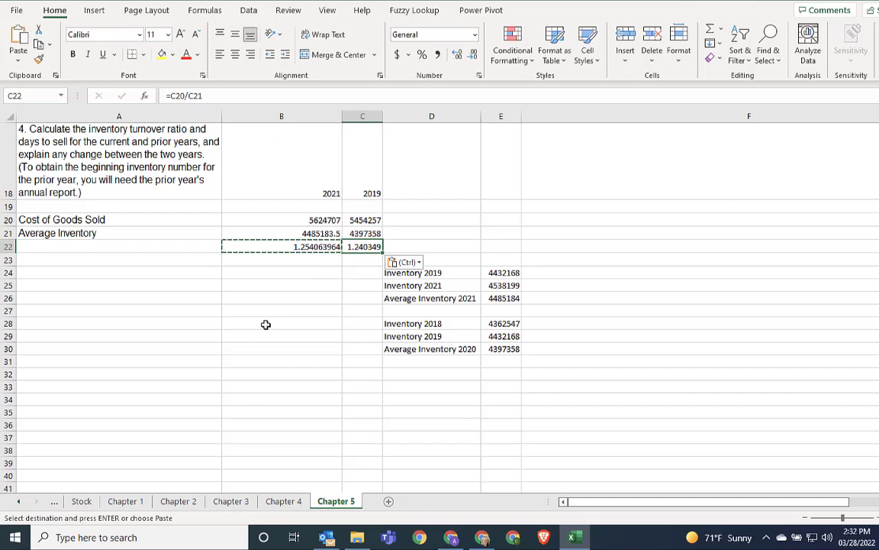
pyautogui.press('Escape')
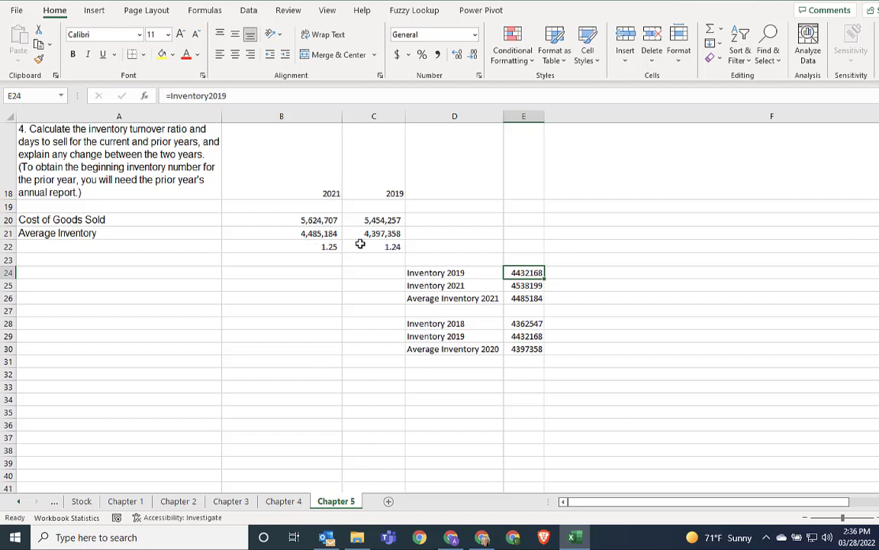
# Enter the label "Inventory Turnover Ratio" in cell A22.
pyautogui.click(193, 246)
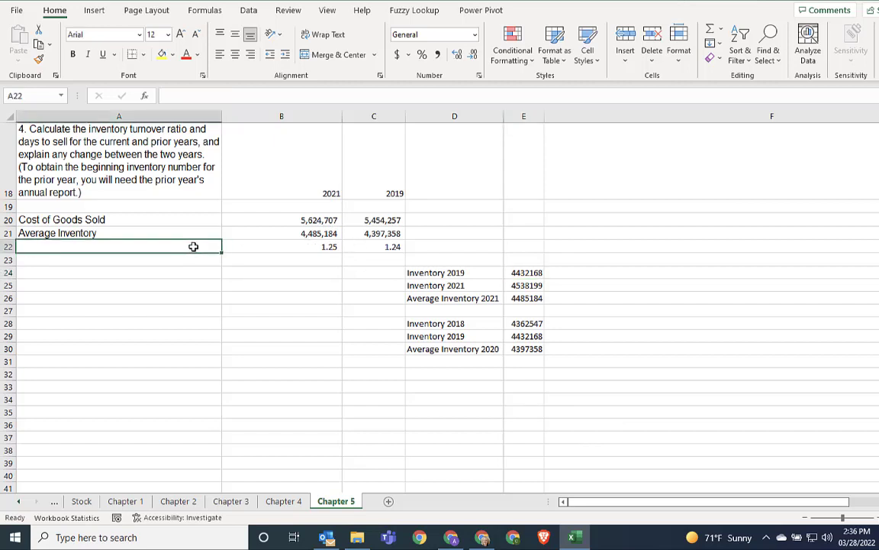
pyautogui.write('Inven')
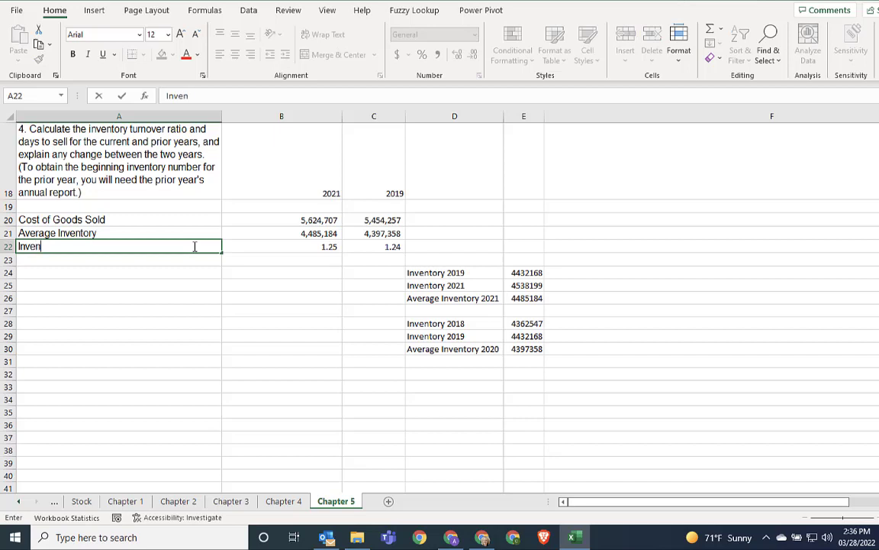
pyautogui.write('tory Turnov')
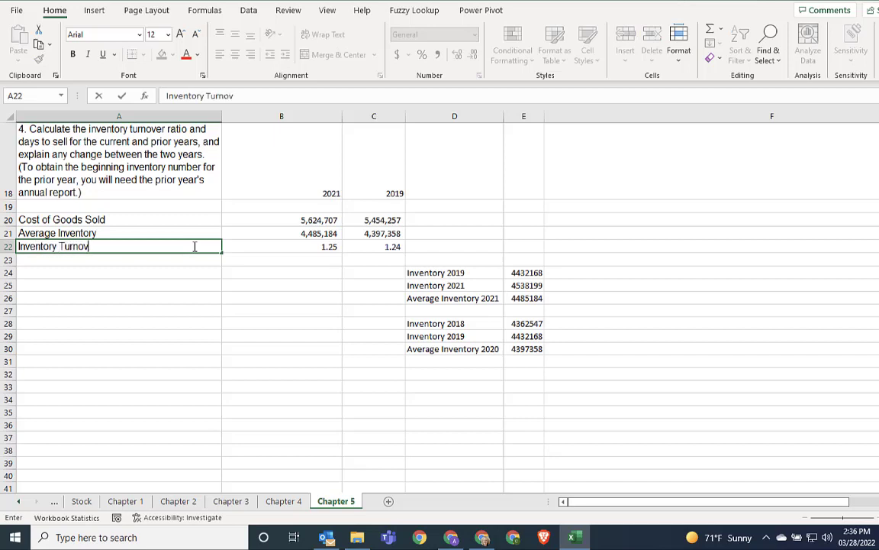
pyautogui.write('er Ratio')
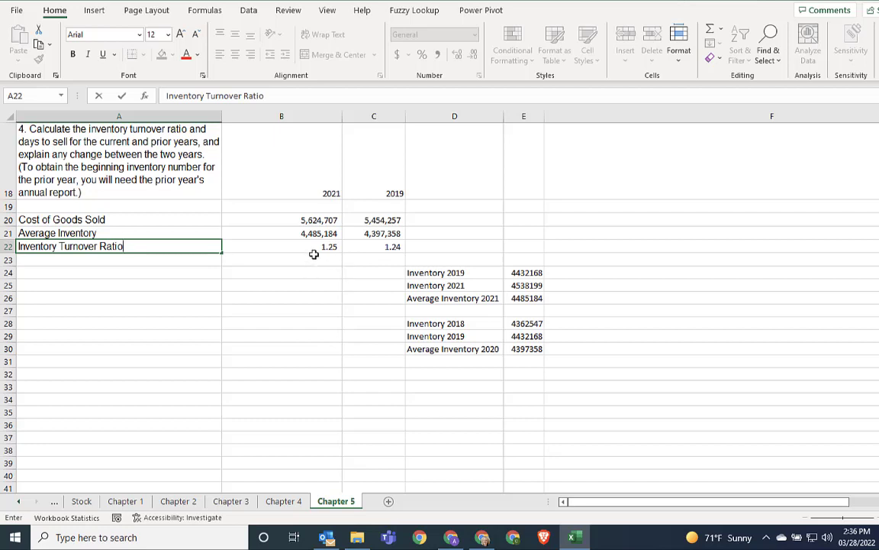
pyautogui.press('Return')
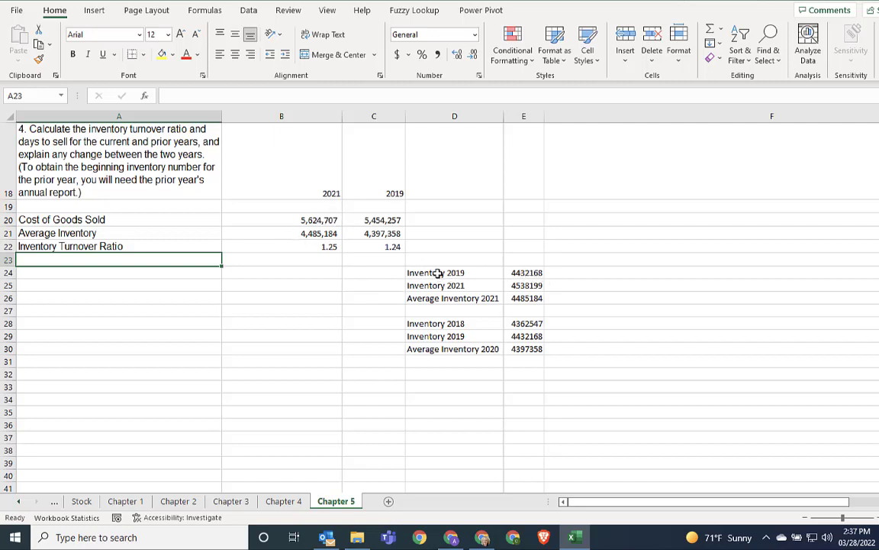
# Format the inventory figures in D24:E30 with the comma style and no decimal places.
pyautogui.moveTo(432, 273); pyautogui.dragTo(539, 350)
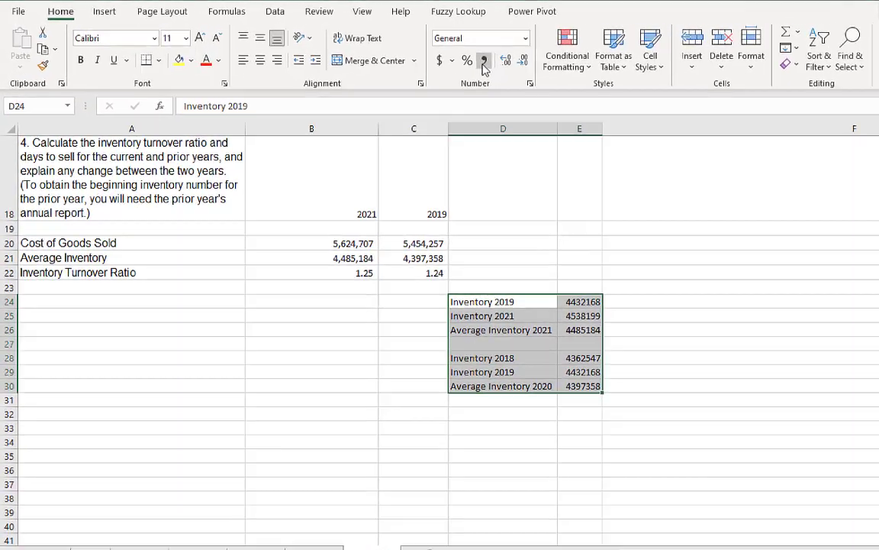
pyautogui.click(483, 68)
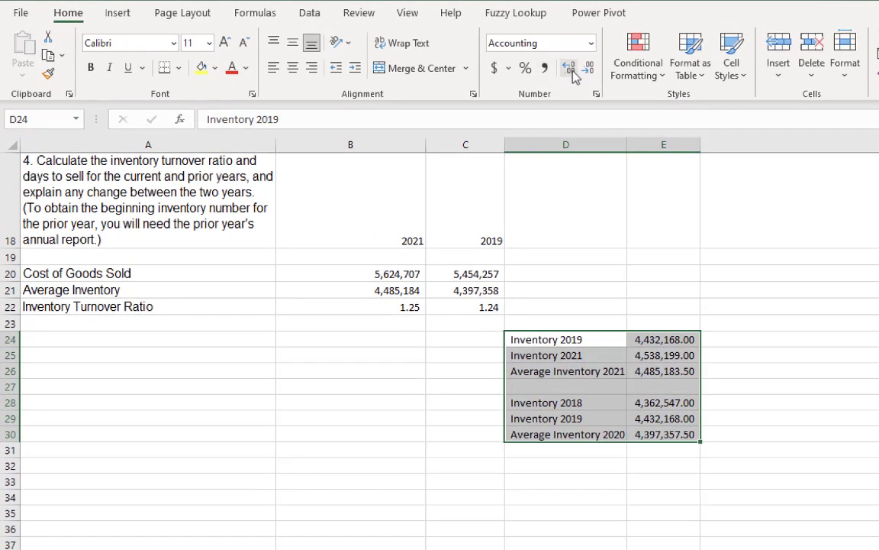
pyautogui.click(569, 69)
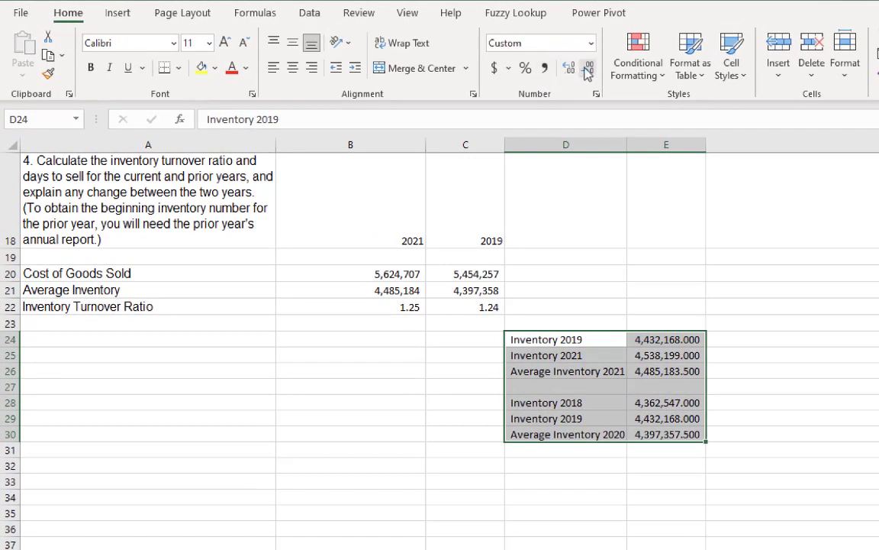
pyautogui.click(588, 70)
pyautogui.click(588, 71)
pyautogui.click(588, 70)
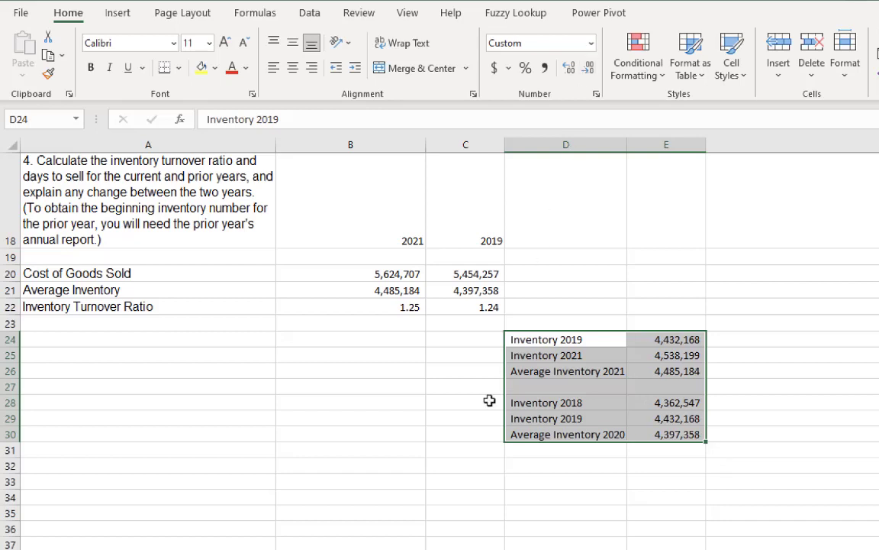
pyautogui.click(425, 433)
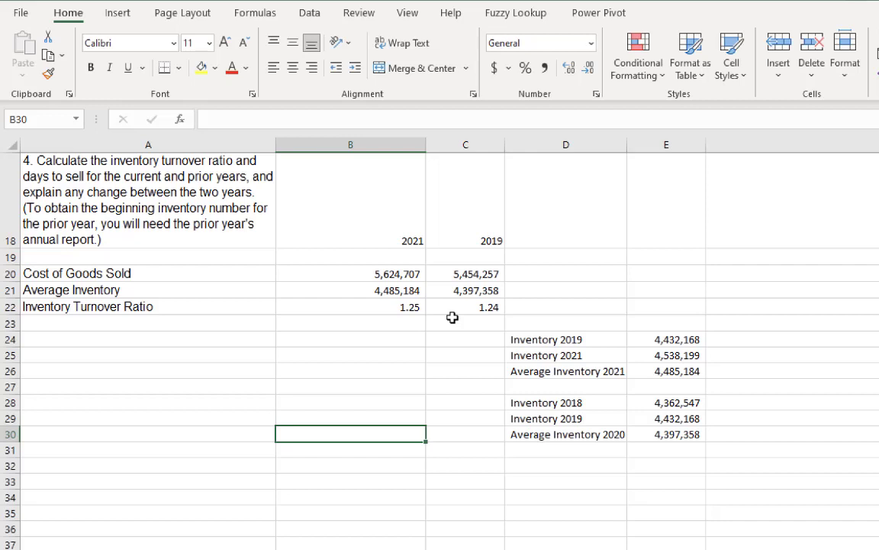
pyautogui.click(233, 324)
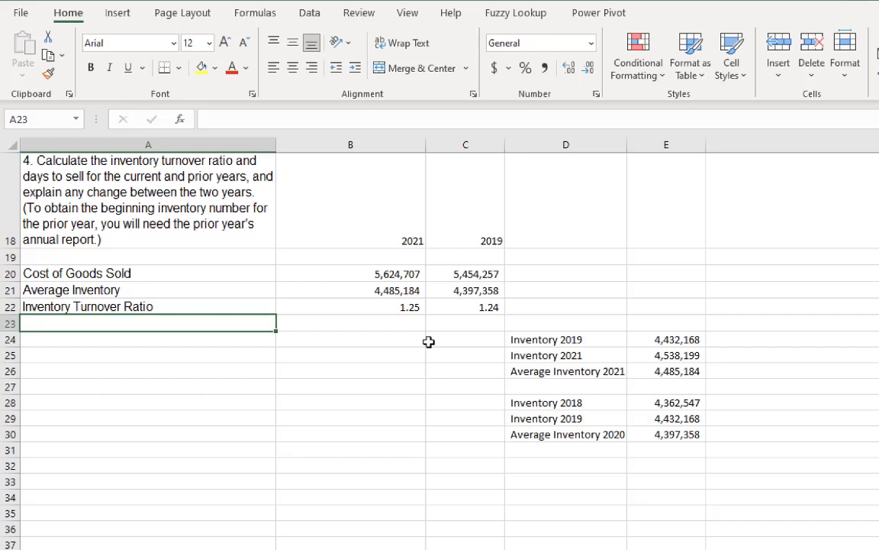
# Enter the label "Days to Sell" in A23 and calculate the 2021 value in B23 with the formula =365/B22.
pyautogui.write('Days to ')
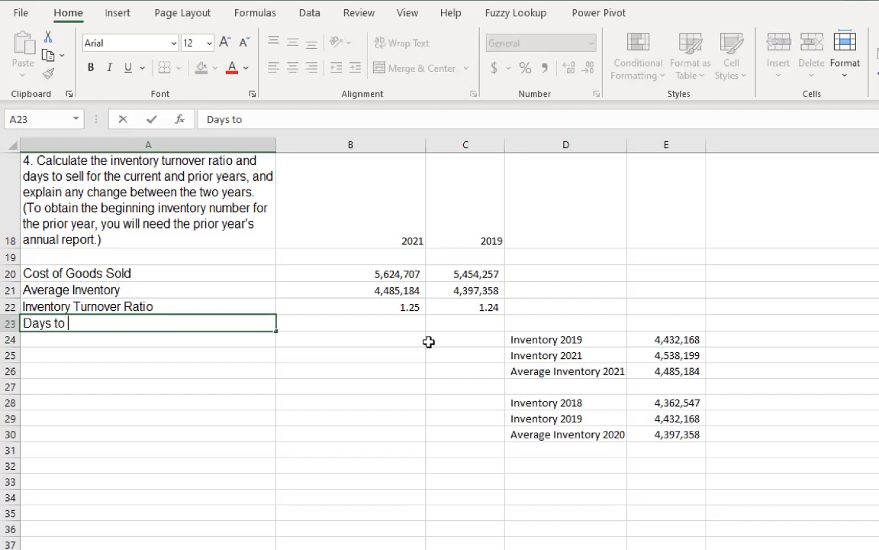
pyautogui.write('Sell')
pyautogui.press('Tab')
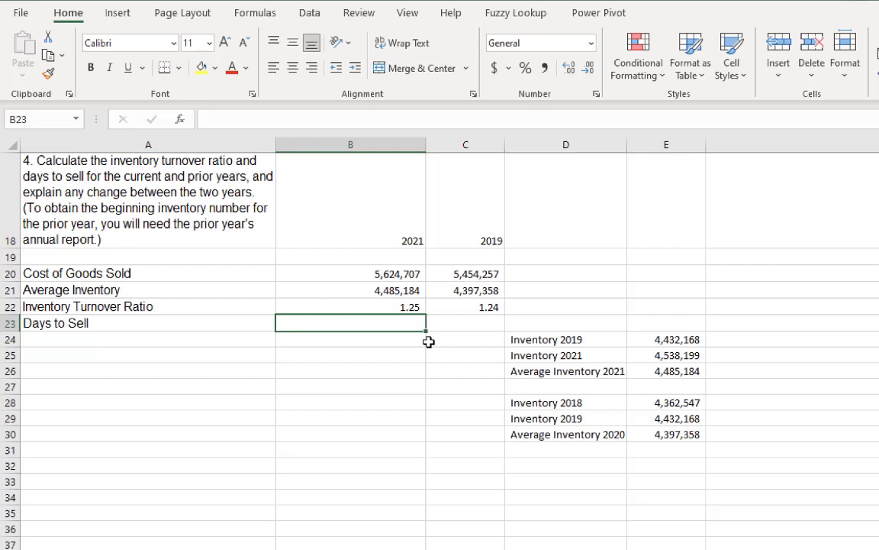
pyautogui.write('=365')
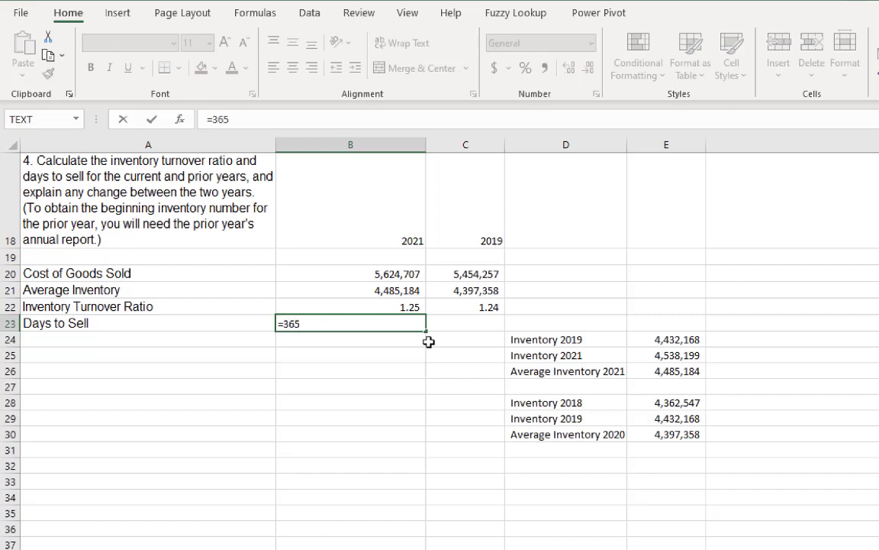
pyautogui.write('/')
pyautogui.click(398, 307)
pyautogui.press('Return')
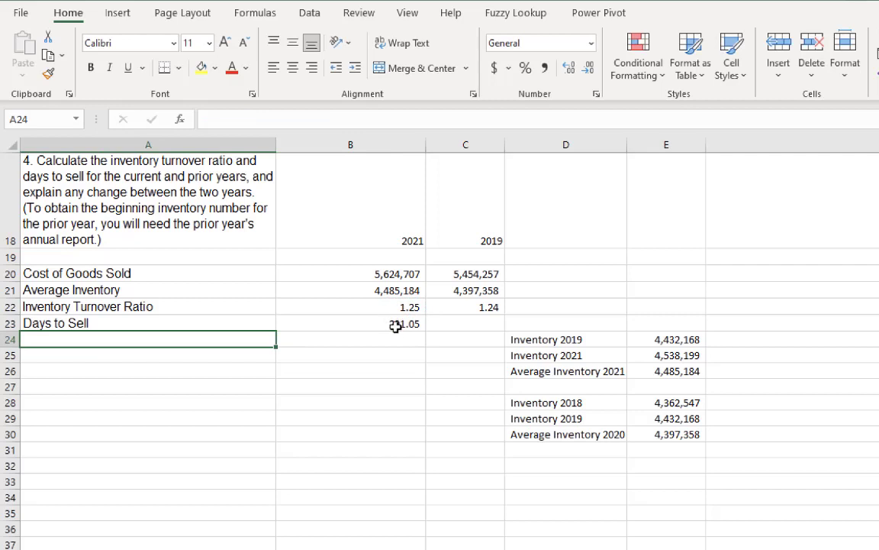
# Format the days to sell in B23 with no decimal places and copy the cell to C23 for 2019.
pyautogui.click(396, 326)
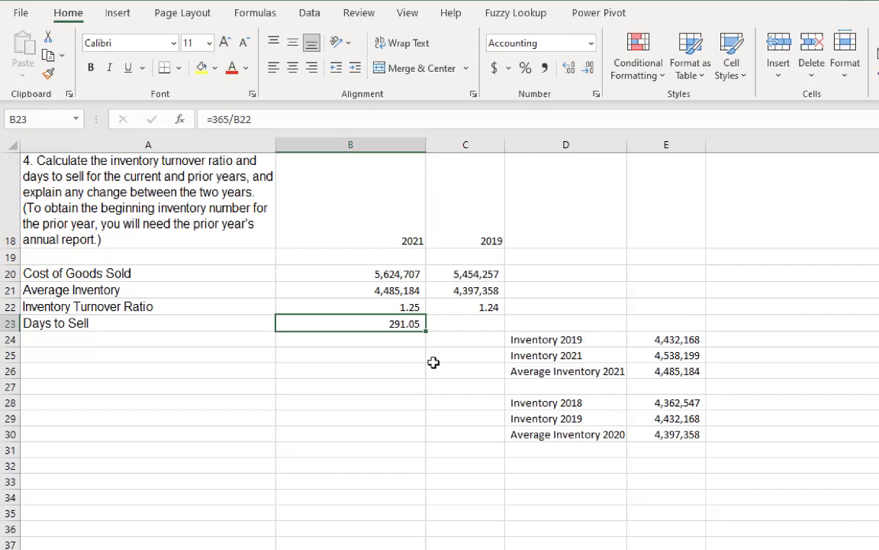
pyautogui.click(590, 76)
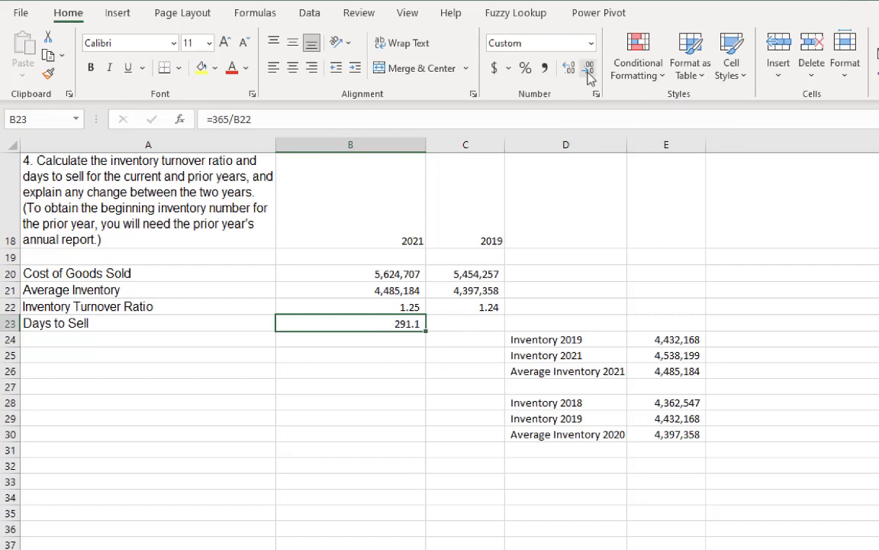
pyautogui.click(590, 76)
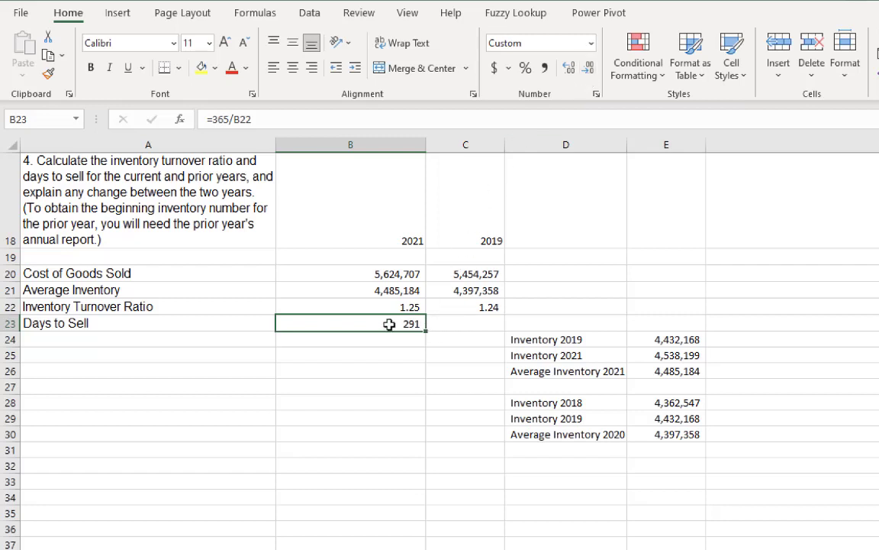
pyautogui.click(47, 55)
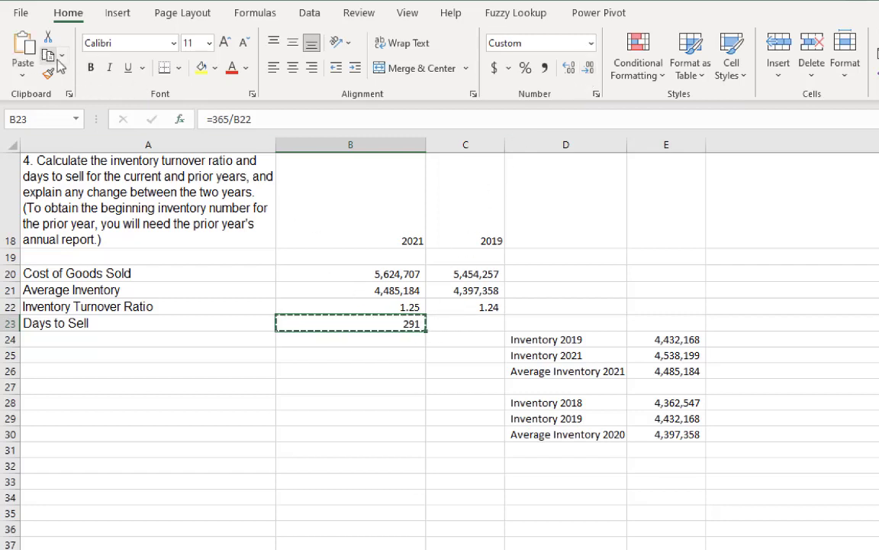
pyautogui.click(463, 325)
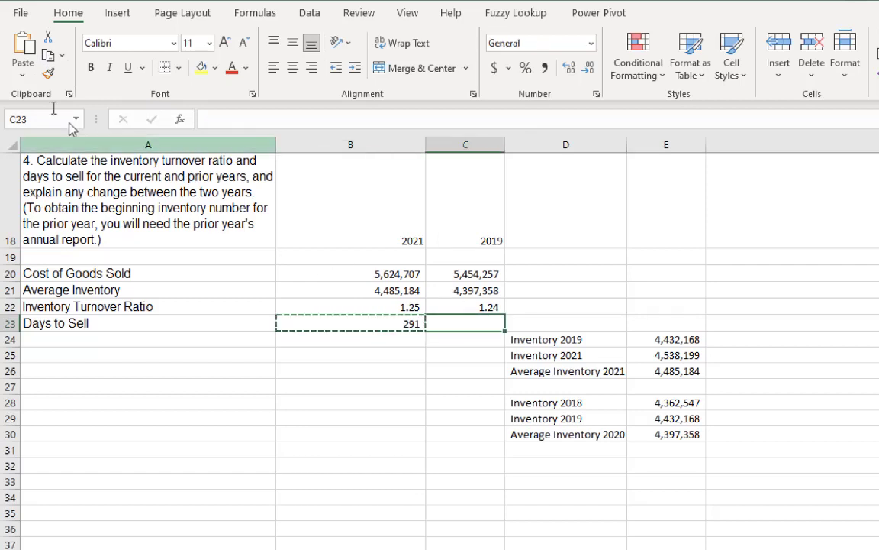
pyautogui.click(23, 47)
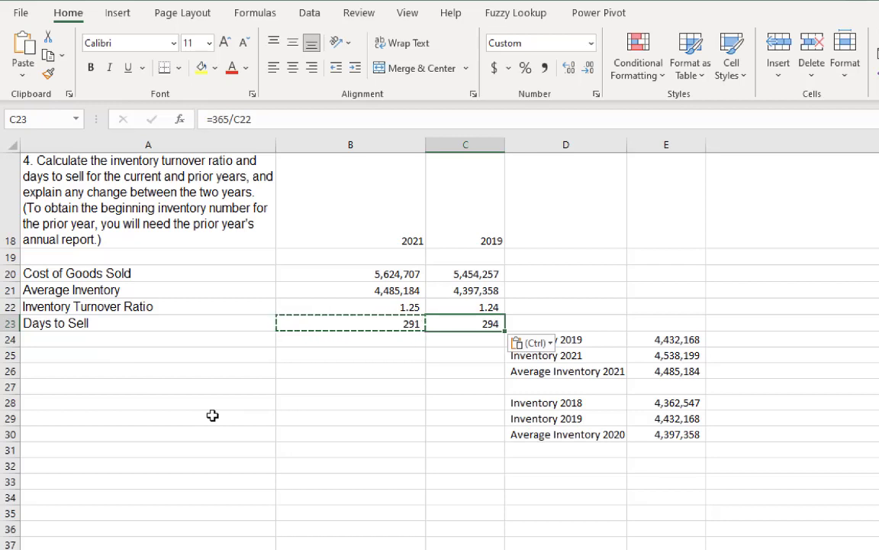
pyautogui.press('Escape')
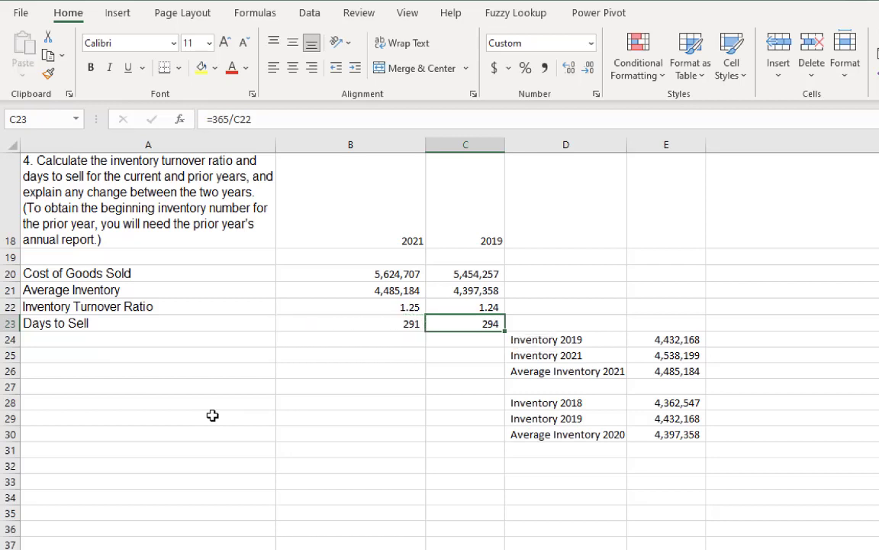
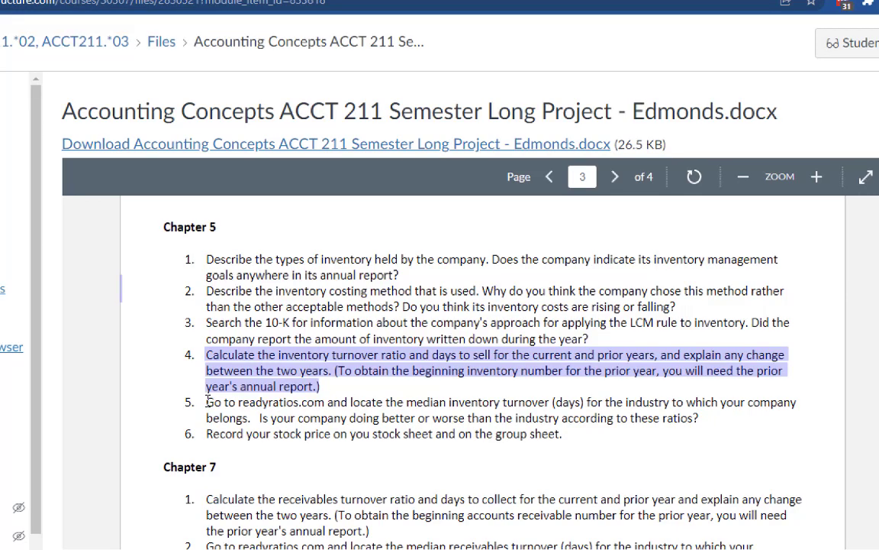
# Copy Chapter 5 question 5 from the project document and paste it into cell A32 of the FASP workbook in Excel.
pyautogui.moveTo(207, 402); pyautogui.dragTo(739, 416)
pyautogui.press('super+c')
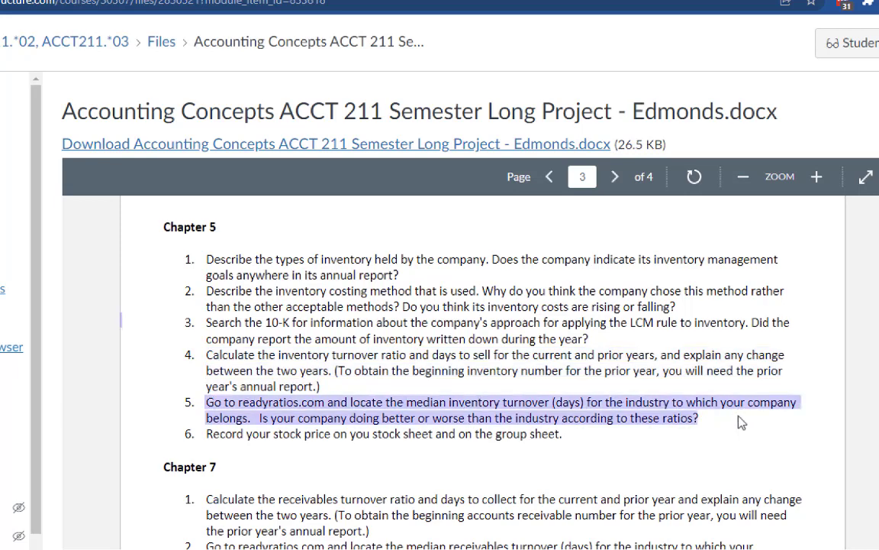
pyautogui.moveTo(541, 549)
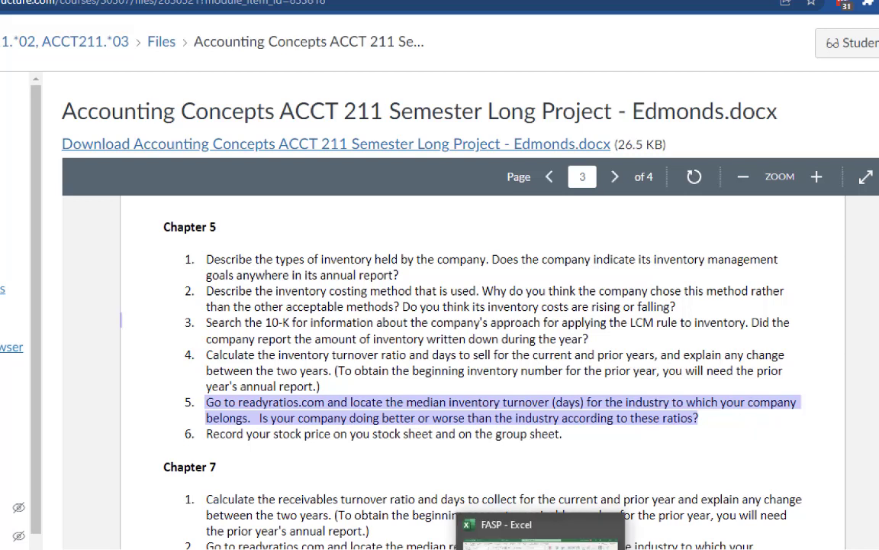
pyautogui.click(541, 534)
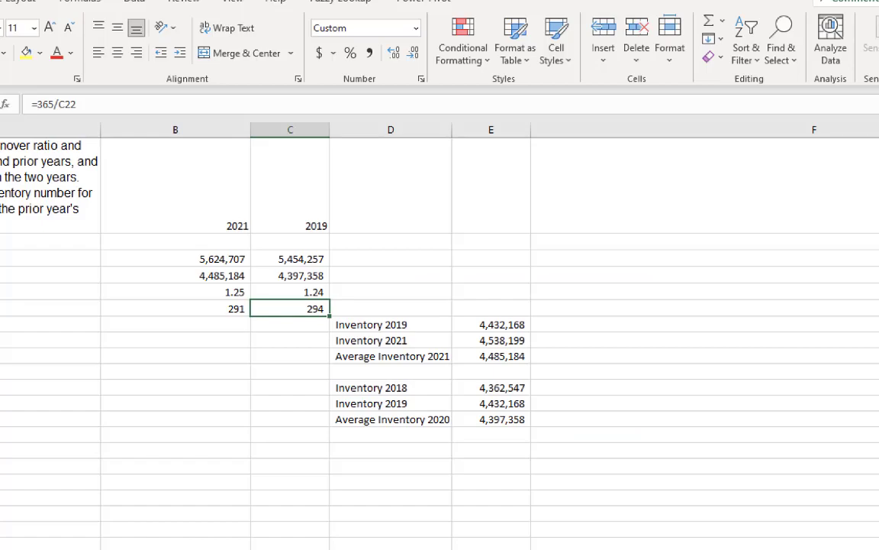
pyautogui.click(46, 451)
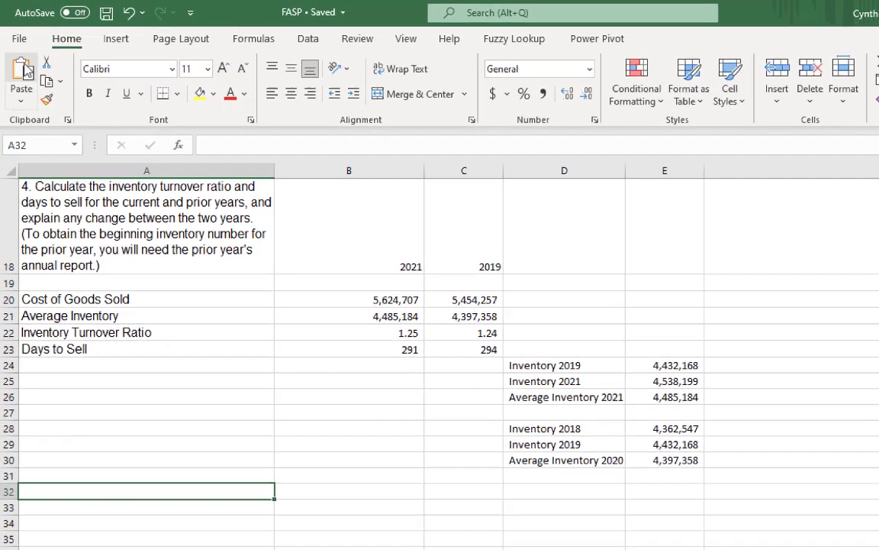
pyautogui.click(25, 69)
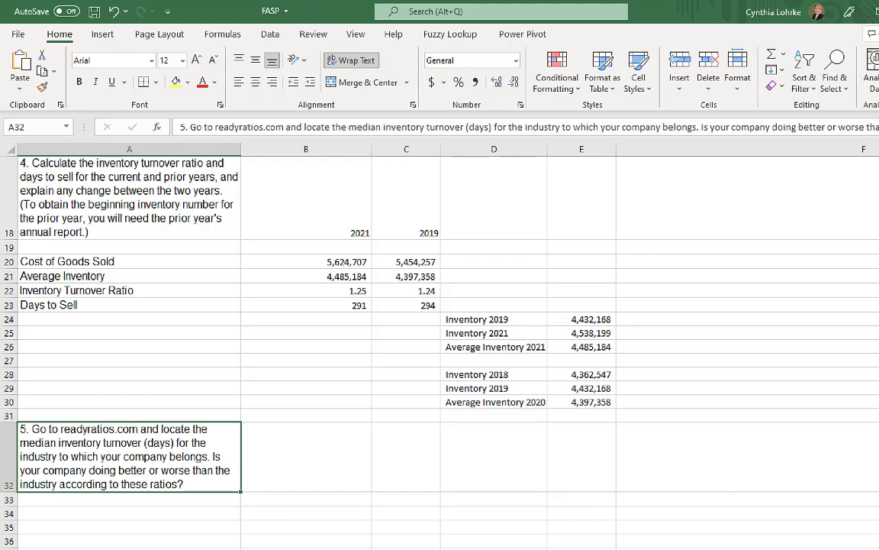
# Switch to Chrome and examine the inventory turnover (days) comparison with industry ratios on the ReadyRatios page for Advance Auto Parts.
pyautogui.moveTo(624, 549)
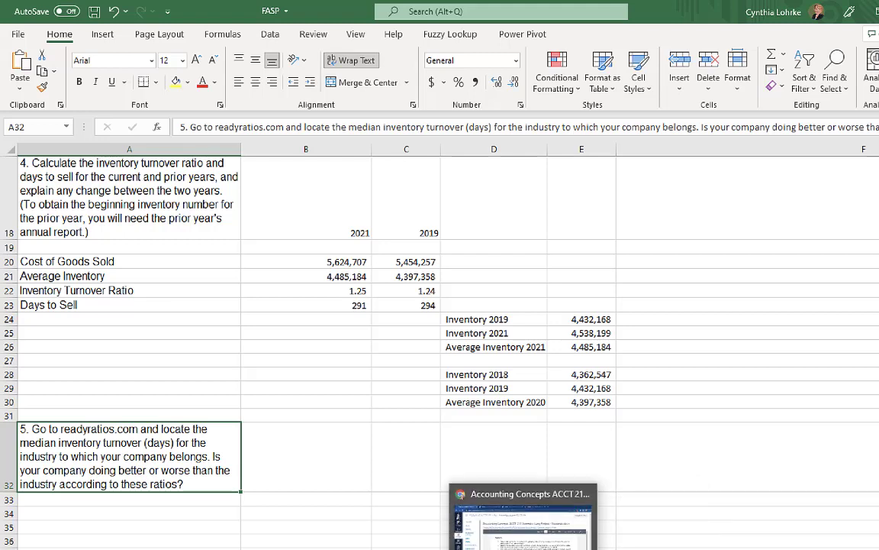
pyautogui.click(526, 549)
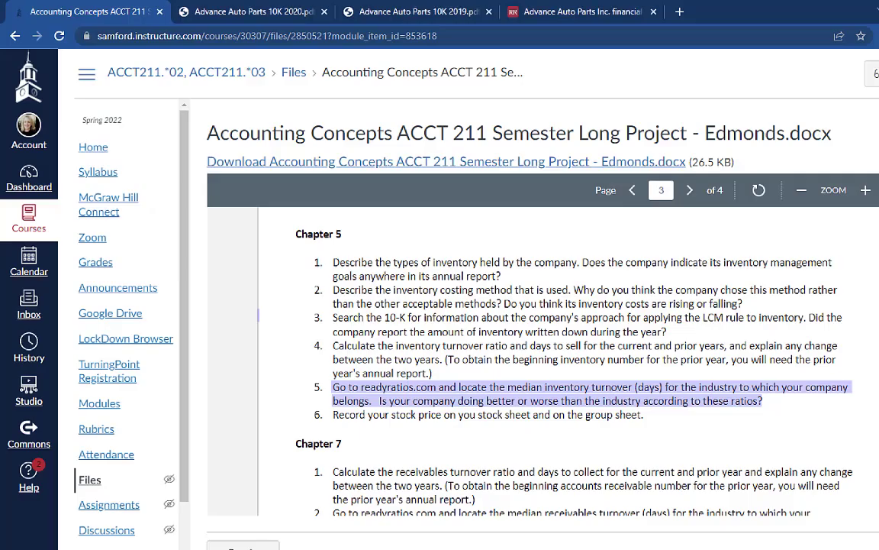
pyautogui.click(571, 16)
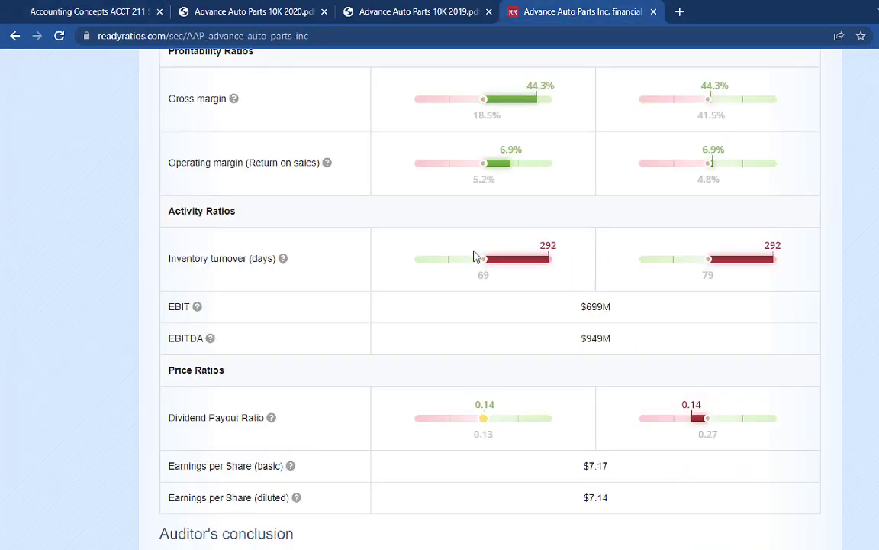
pyautogui.scroll(10, 475, 260)
pyautogui.scroll(15, 480, 267)
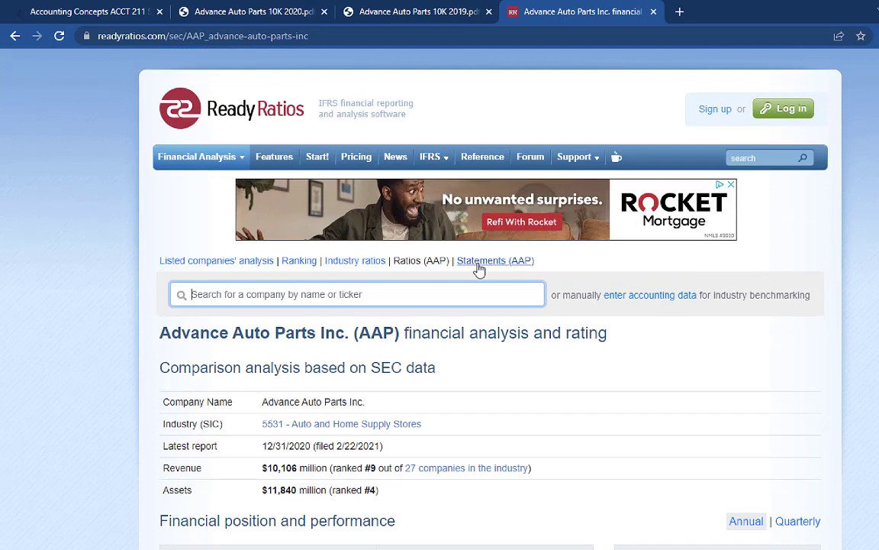
pyautogui.moveTo(239, 157)
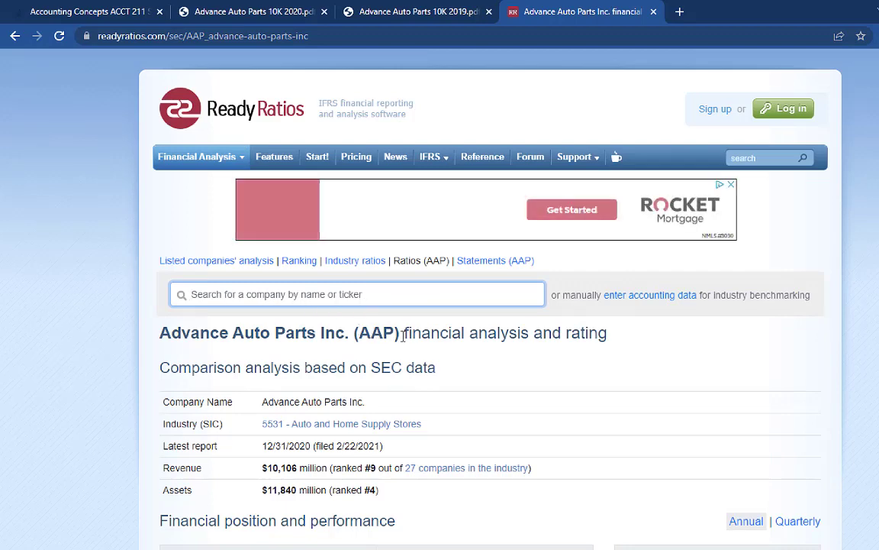
pyautogui.scroll(-3, 405, 337)
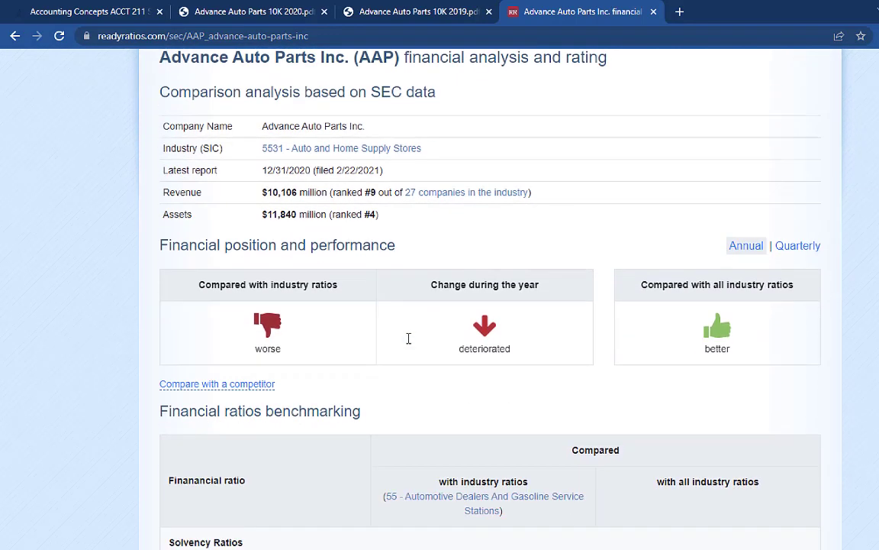
pyautogui.scroll(-7, 408, 338)
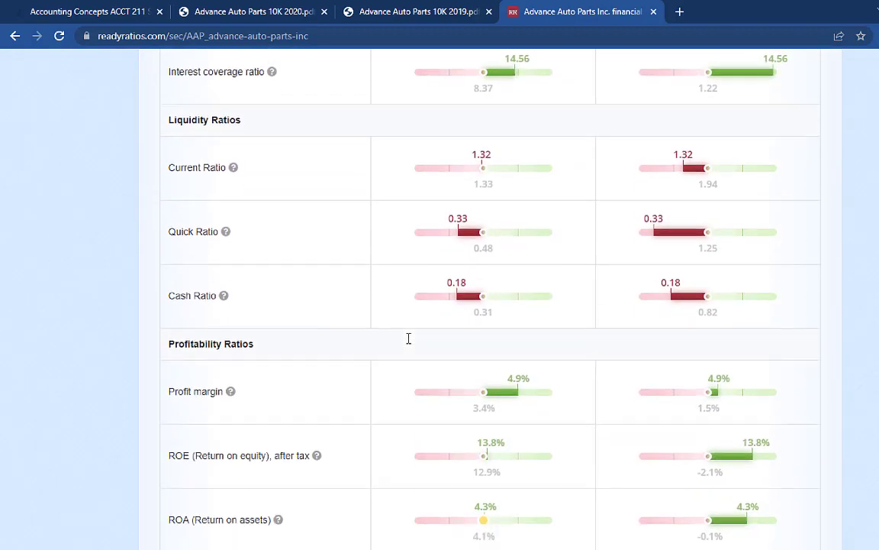
pyautogui.scroll(-11, 408, 338)
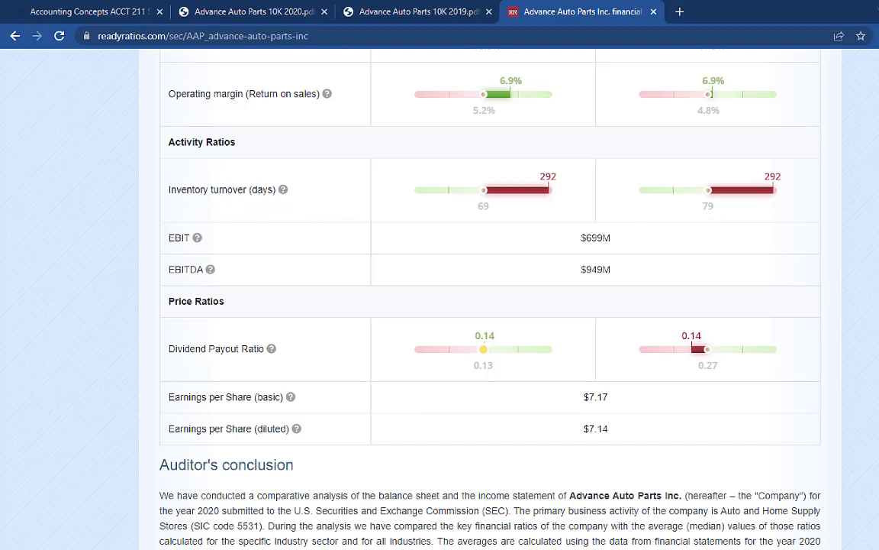
# Capture the Inventory turnover (days) row of the ratios table with the Snipping Tool.
pyautogui.press('super')
pyautogui.write('snip')
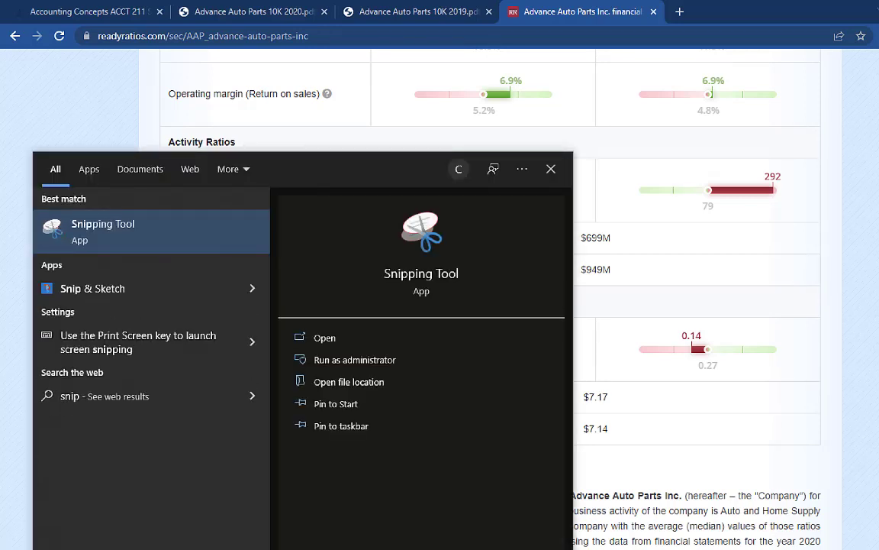
pyautogui.click(160, 243)
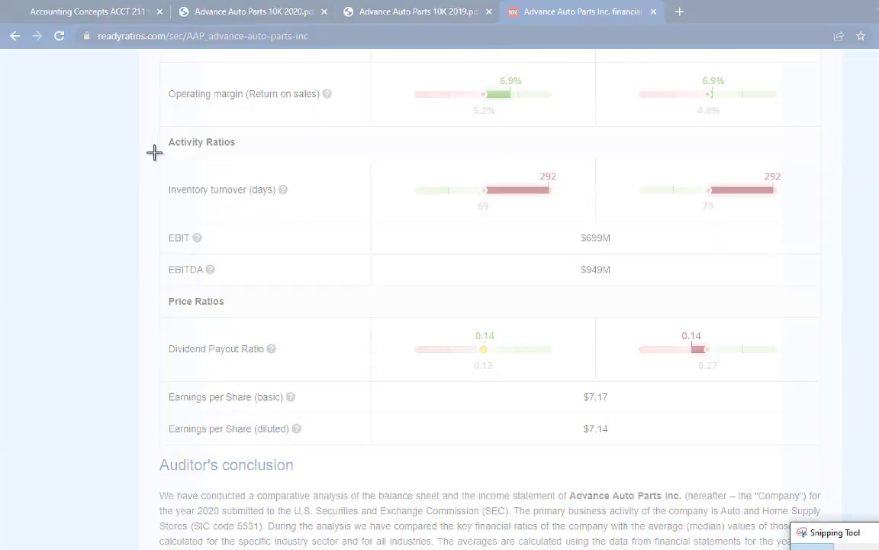
pyautogui.moveTo(158, 156); pyautogui.dragTo(823, 224)
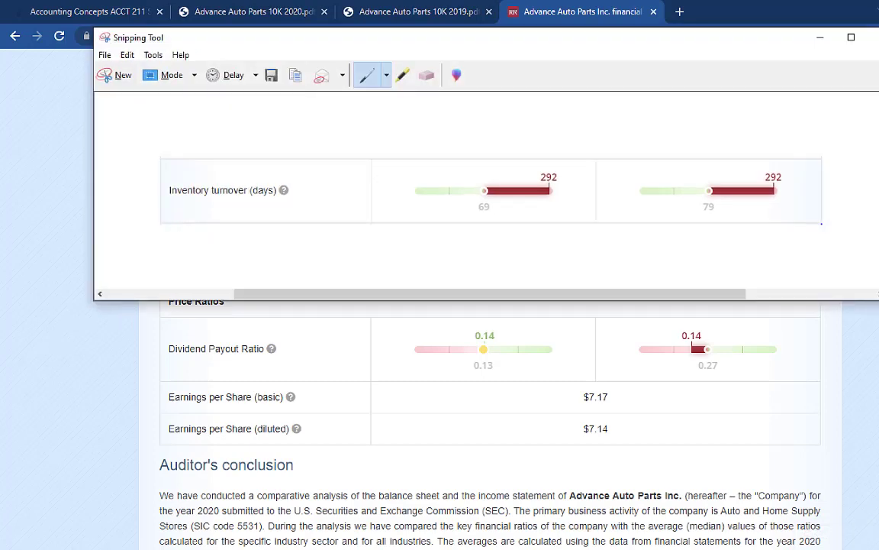
# Save the snip to the Desktop as a JPEG file named "Inventory turnover" and minimize the Snipping Tool.
pyautogui.click(104, 55)
pyautogui.click(121, 95)
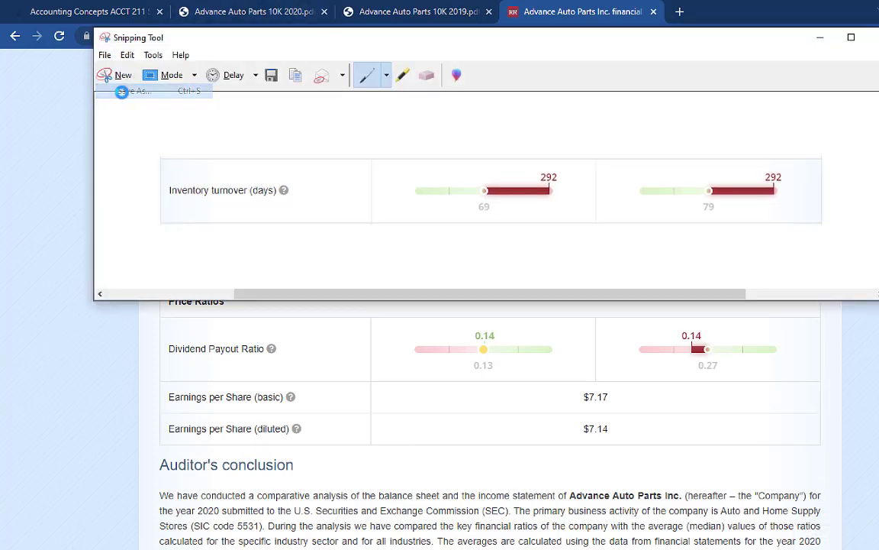
pyautogui.write('In')
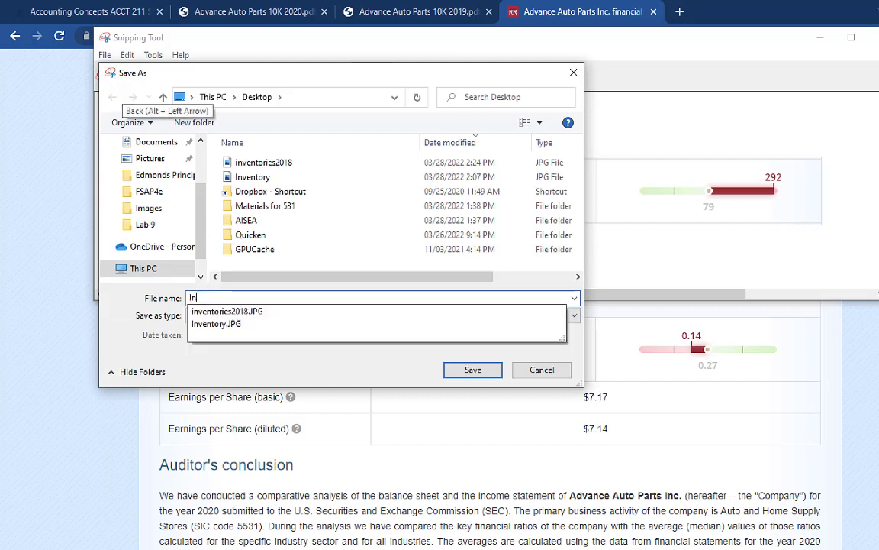
pyautogui.write('ventory ')
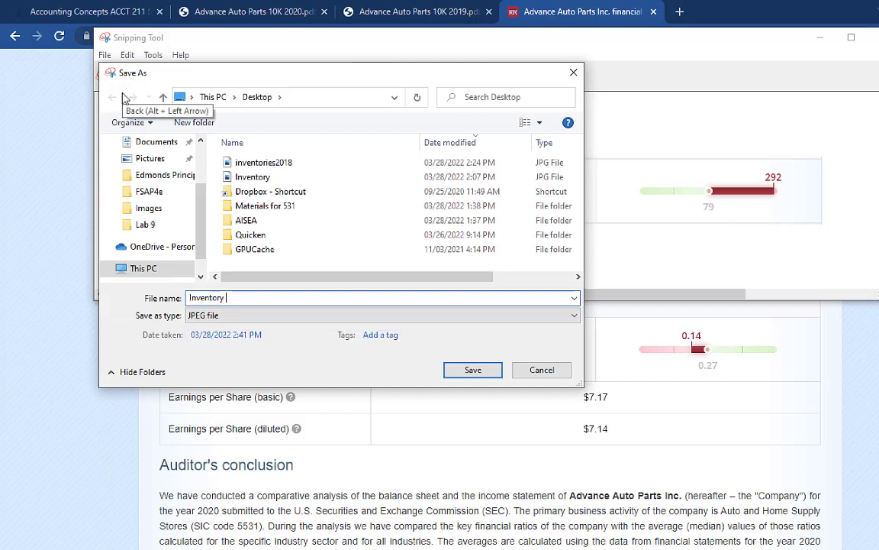
pyautogui.write('turnover')
pyautogui.press('Return')
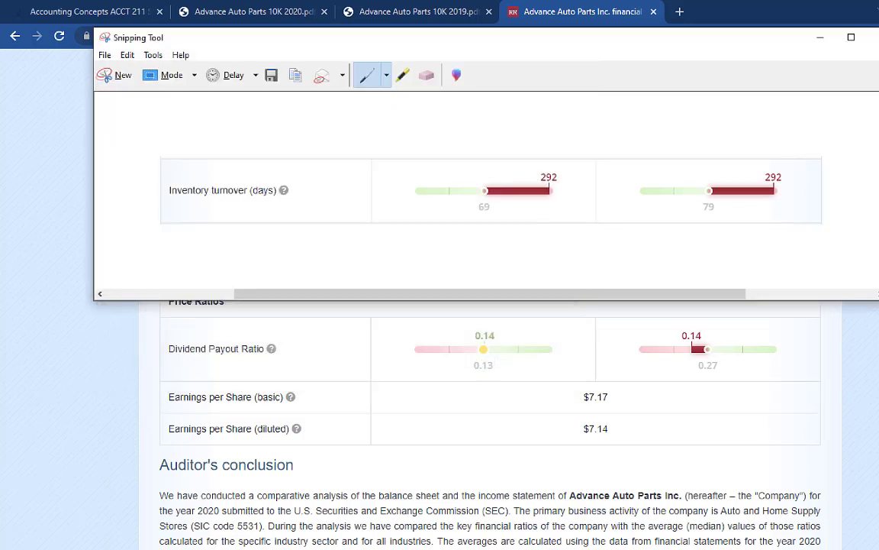
pyautogui.click(820, 37)
# Return to the FASP workbook, insert the "Inventory turnover" picture from the Desktop at cell F32, and narrow it to 7.47" to fit column F.
pyautogui.hotkey('alt', 'Tab')
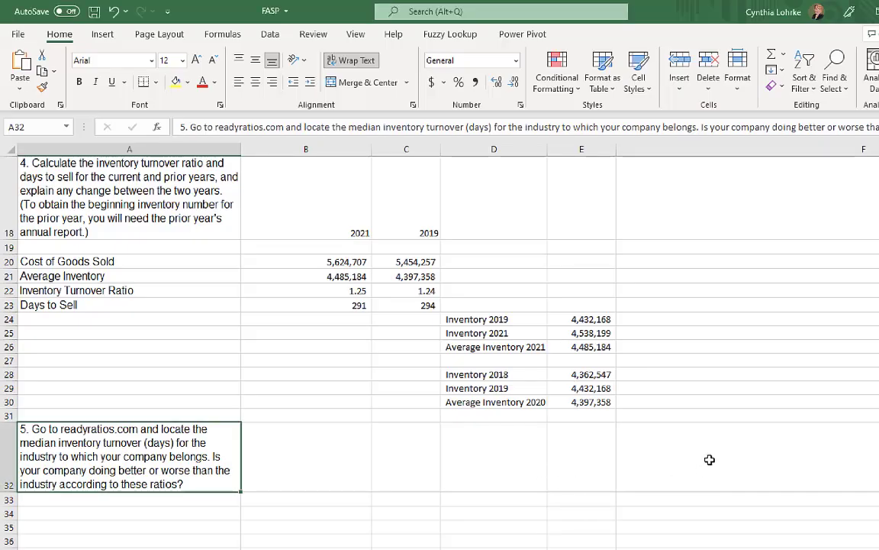
pyautogui.click(679, 469)
pyautogui.click(679, 468)
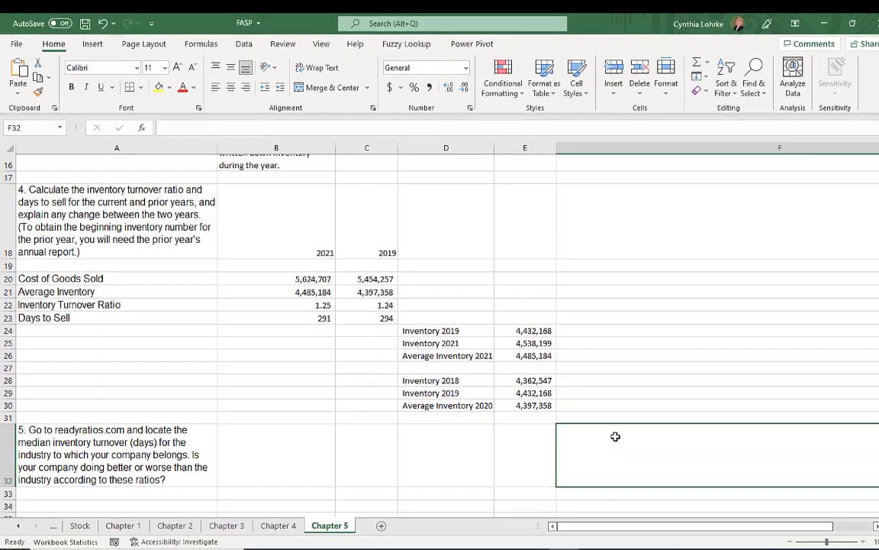
pyautogui.scroll(6, 679, 468)
pyautogui.scroll(-8, 612, 435)
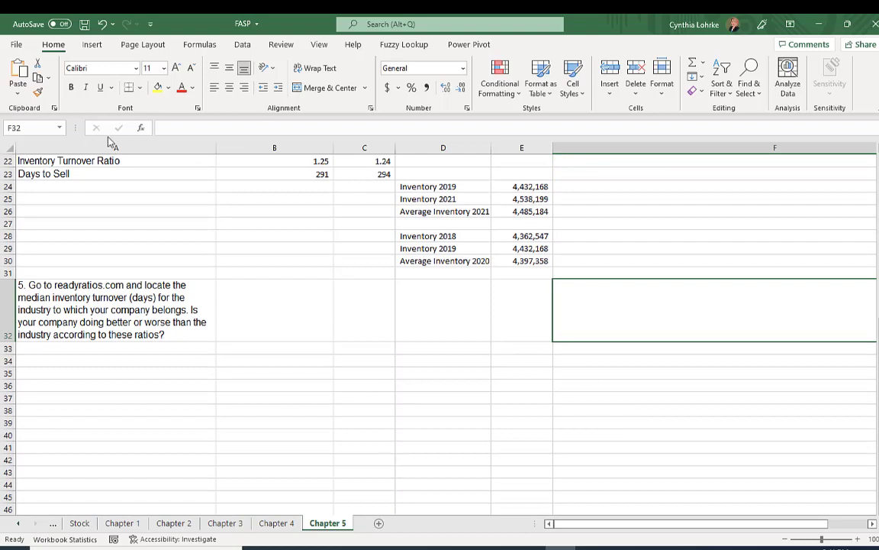
pyautogui.click(92, 46)
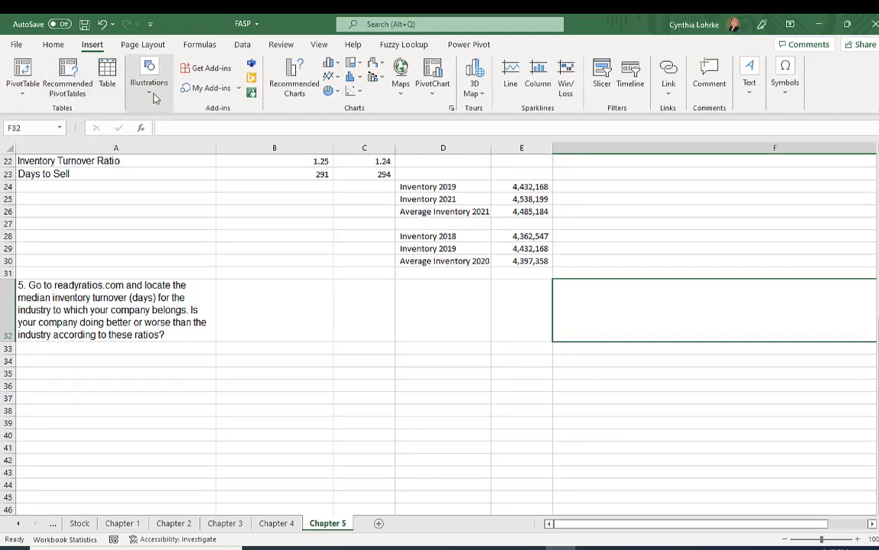
pyautogui.click(131, 92)
pyautogui.click(141, 144)
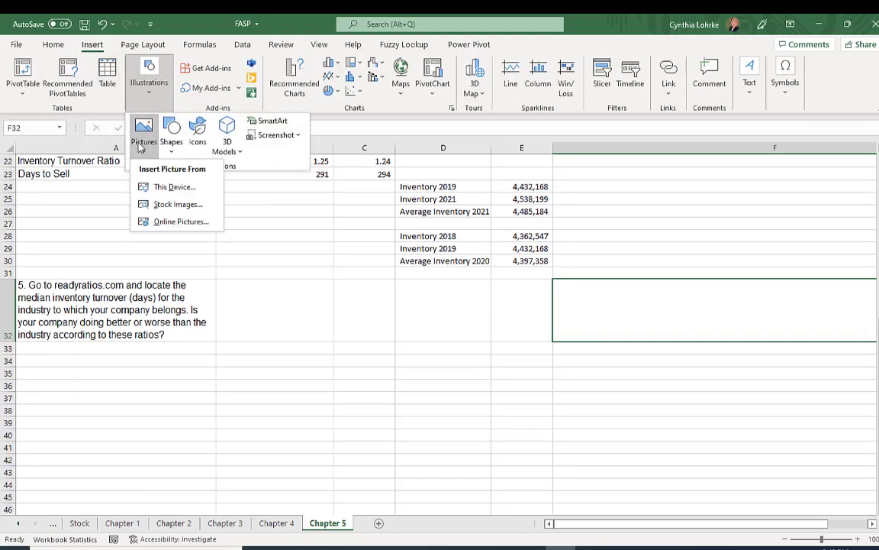
pyautogui.click(163, 188)
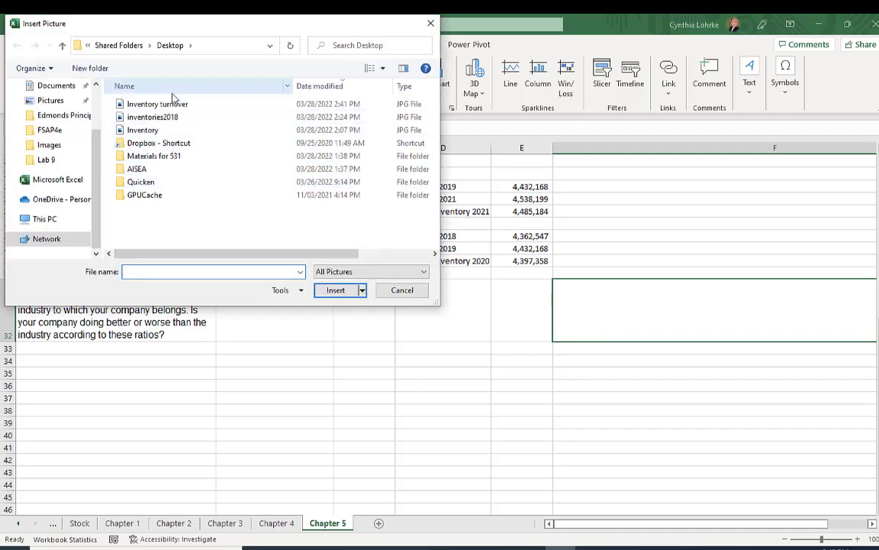
pyautogui.doubleClick(173, 103)
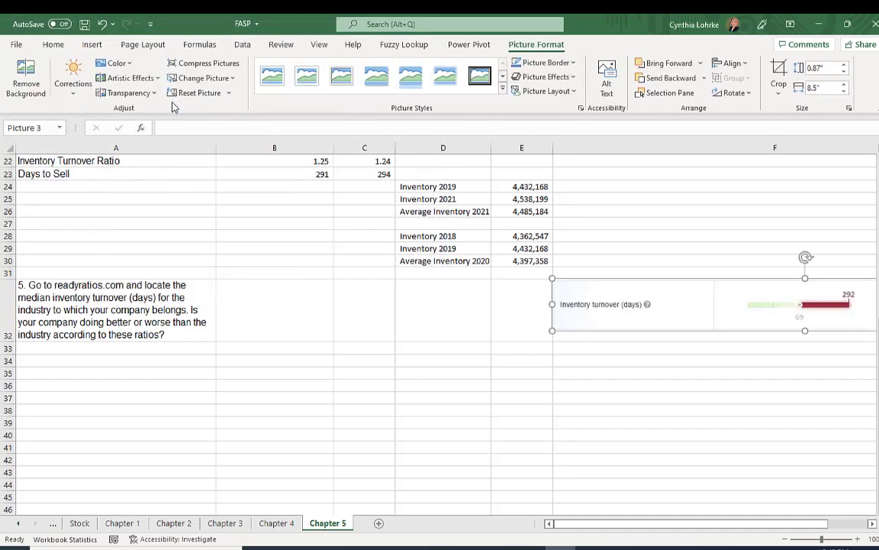
pyautogui.moveTo(620, 525); pyautogui.dragTo(658, 530)
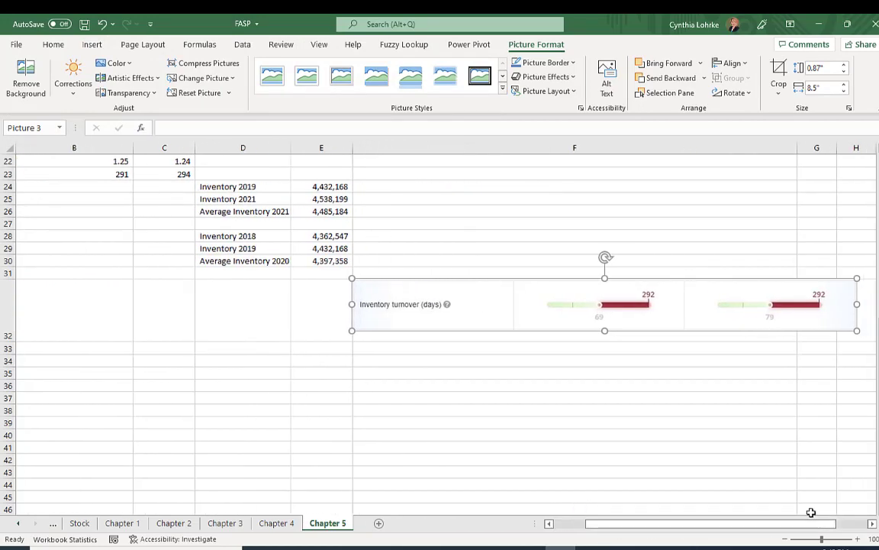
pyautogui.moveTo(858, 304); pyautogui.dragTo(795, 307)
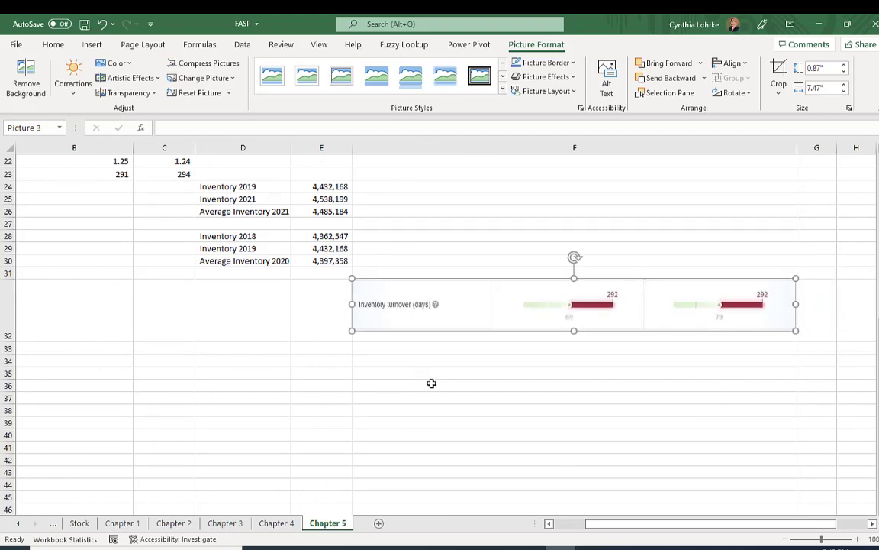
# Copy the ReadyRatios page address from Chrome, paste it into cell G32 of the workbook as the reference, and save the workbook.
pyautogui.hscroll(3, 867, 316)
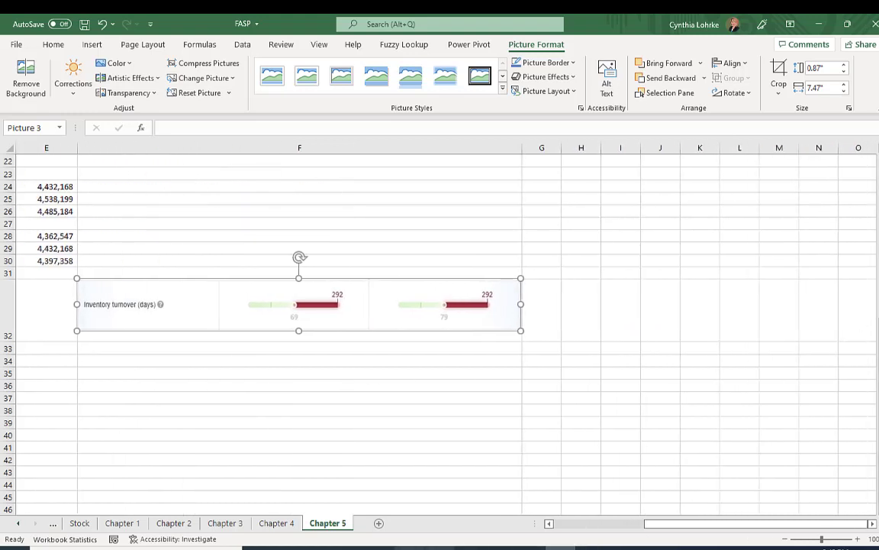
pyautogui.moveTo(439, 547)
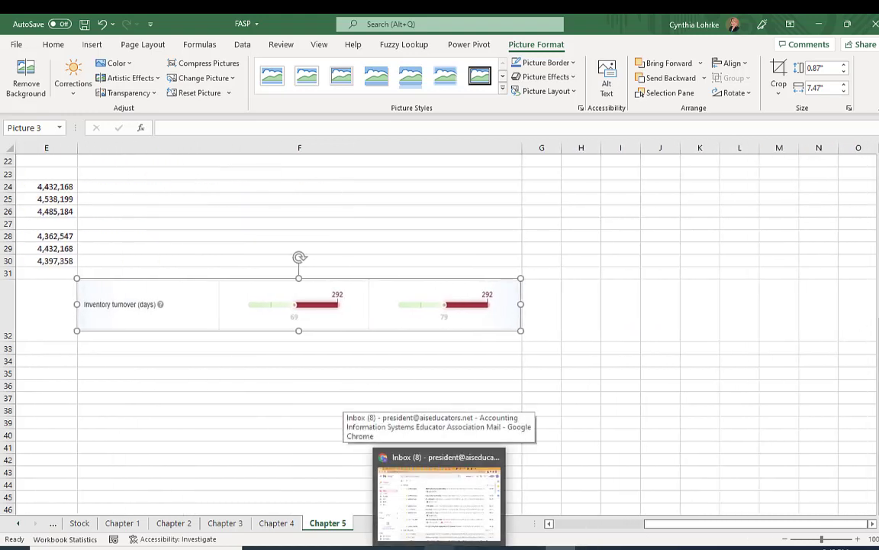
pyautogui.click(446, 490)
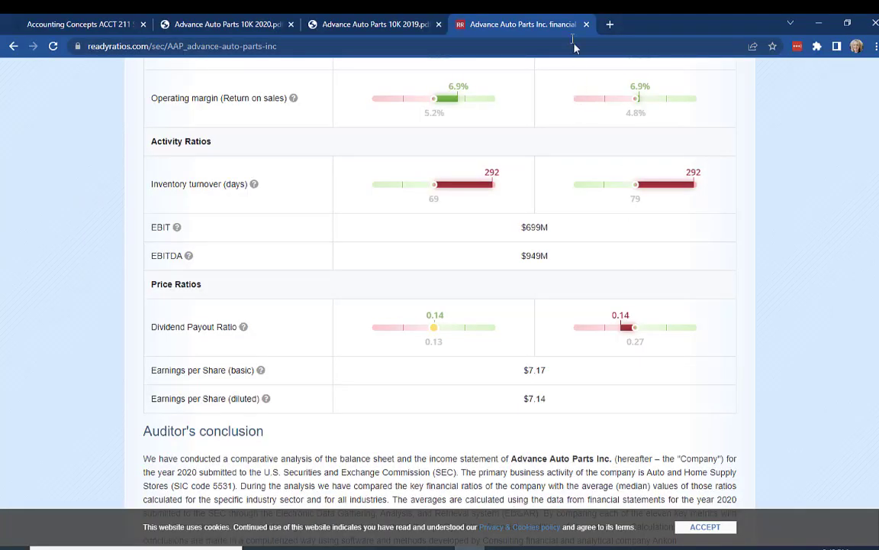
pyautogui.click(273, 45)
pyautogui.press('super+c')
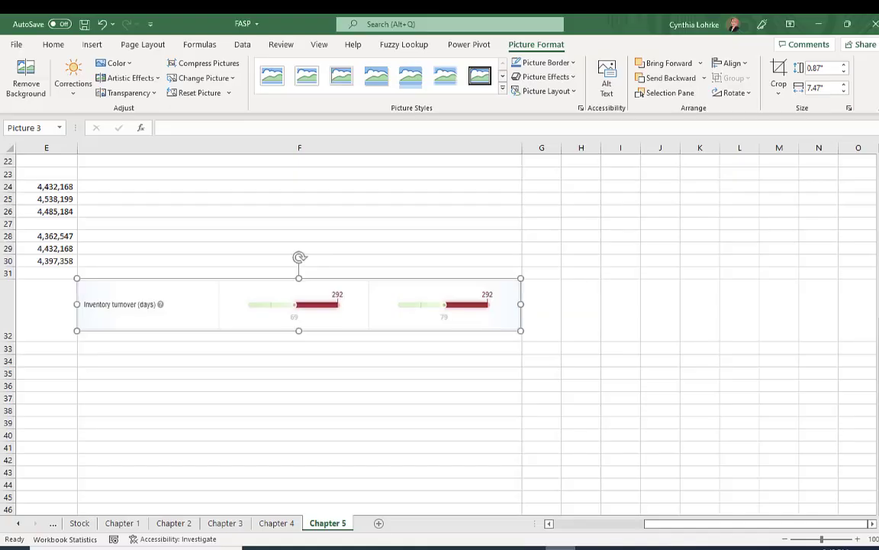
pyautogui.scroll(7, 608, 297)
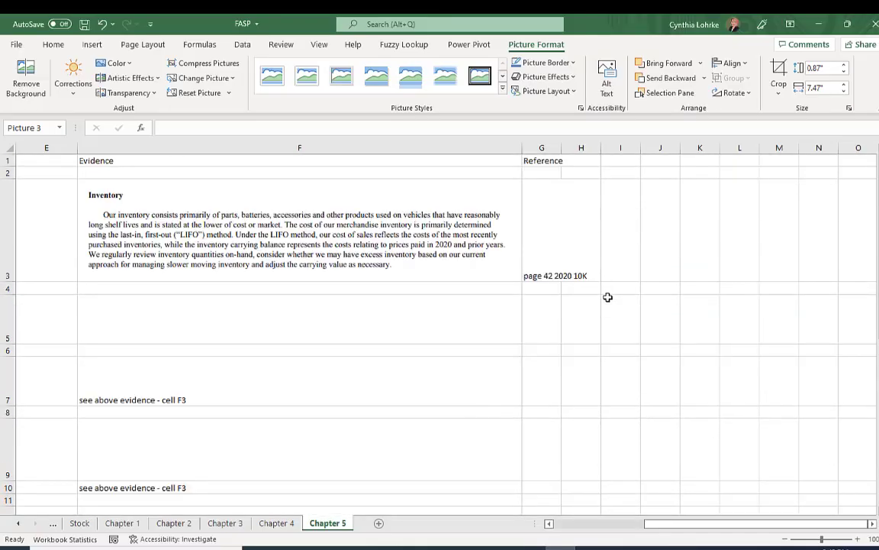
pyautogui.scroll(-7, 608, 297)
pyautogui.click(540, 302)
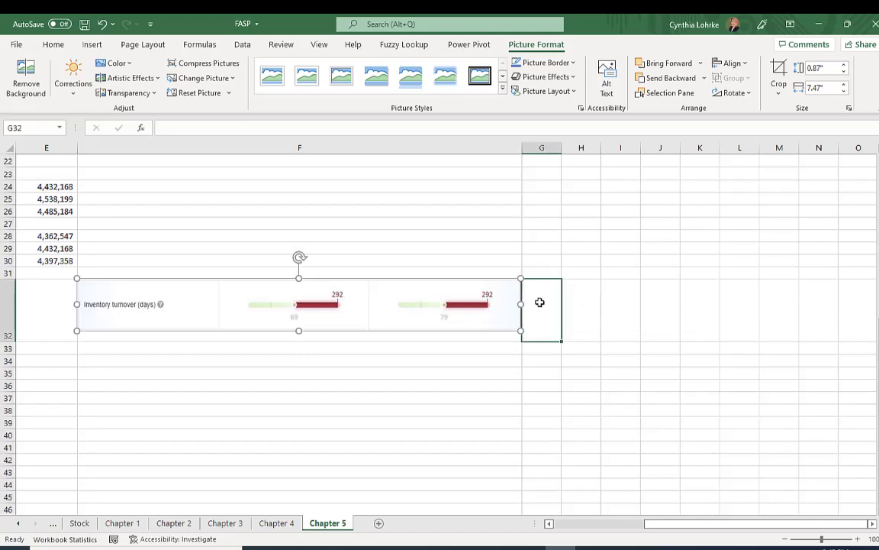
pyautogui.click(21, 70)
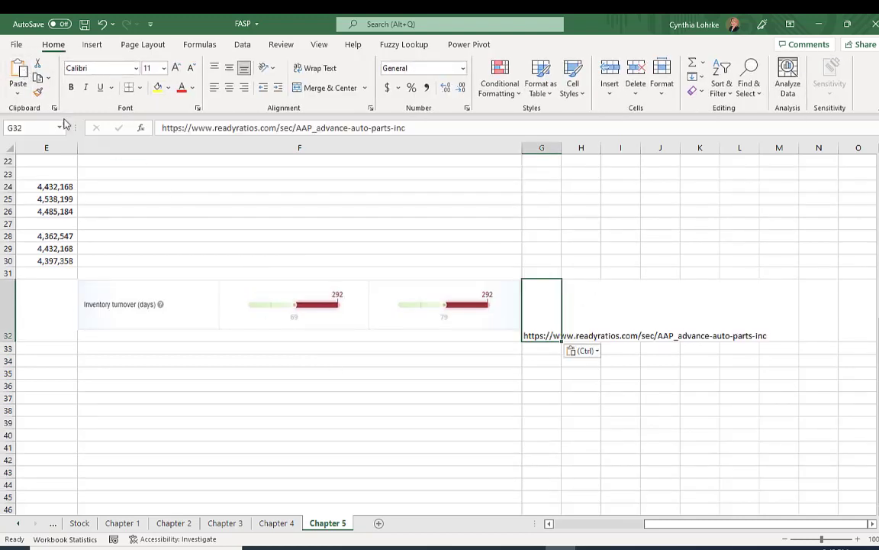
pyautogui.click(82, 25)
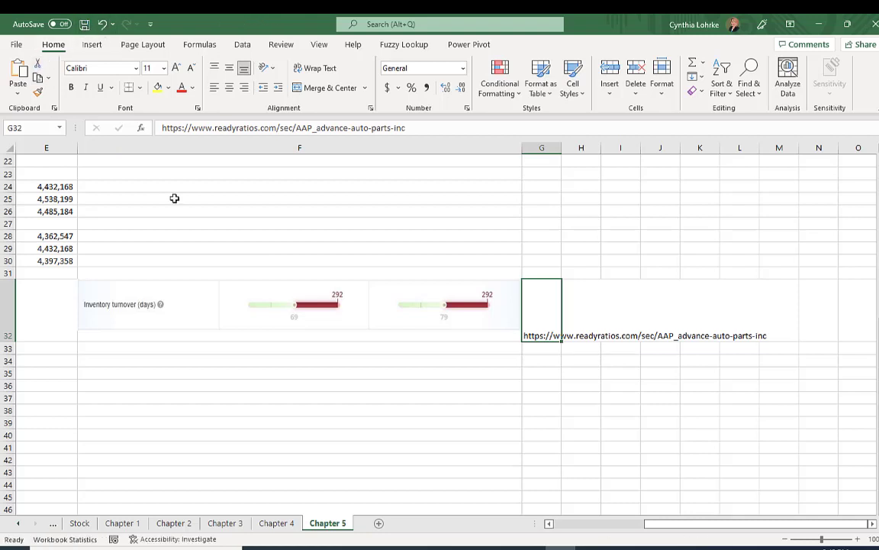
# Start the question 5 answer in cell B33 with "Advance Auto Parts Days to Sell is 291 (2021) and 294 (2019) is".
pyautogui.moveTo(700, 524); pyautogui.dragTo(565, 527)
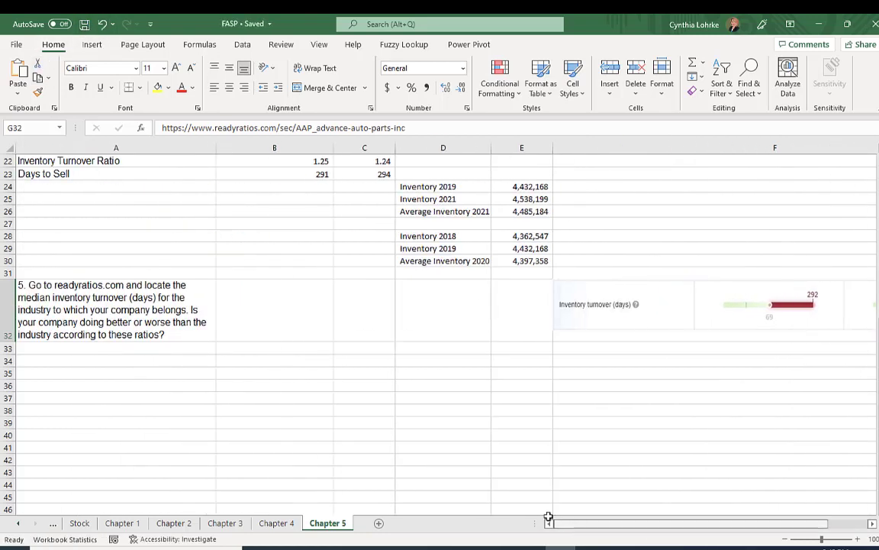
pyautogui.click(309, 351)
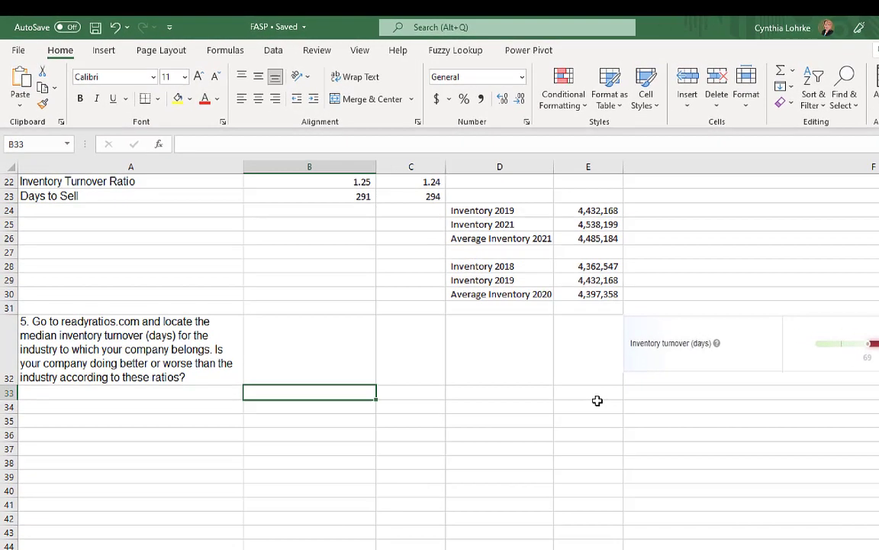
pyautogui.write('Adva')
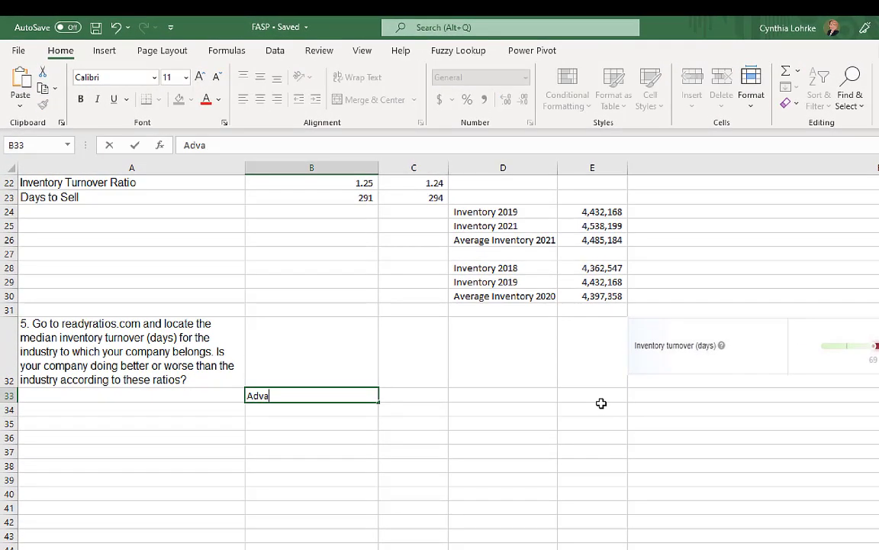
pyautogui.write('nce Auto Parts')
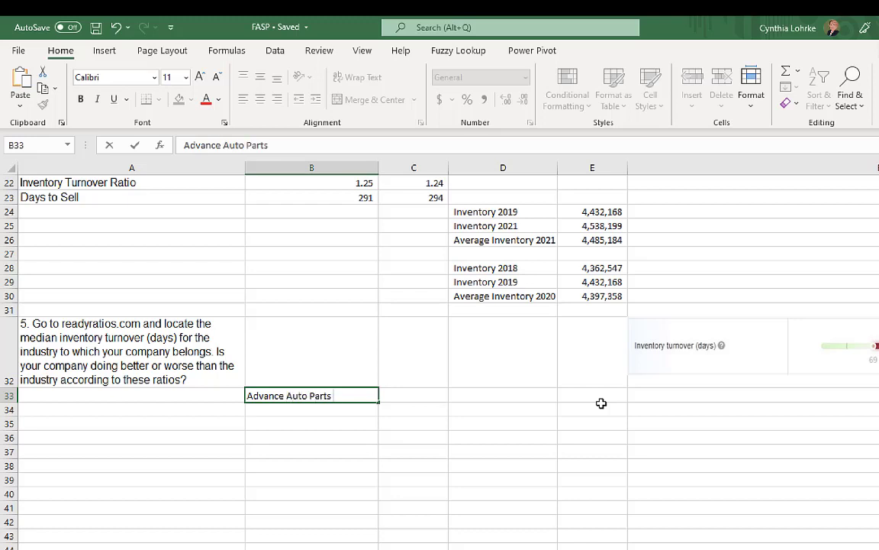
pyautogui.write(' Days to Sell')
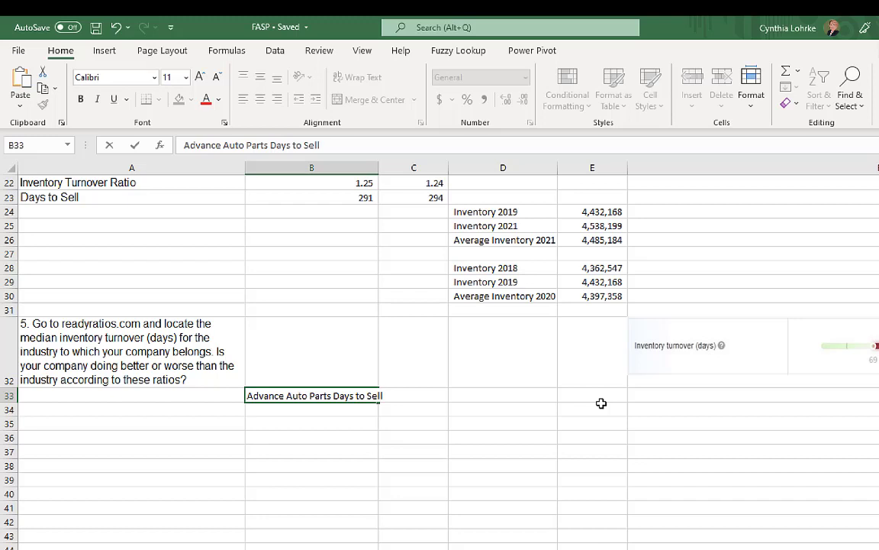
pyautogui.write(' is 291  (202')
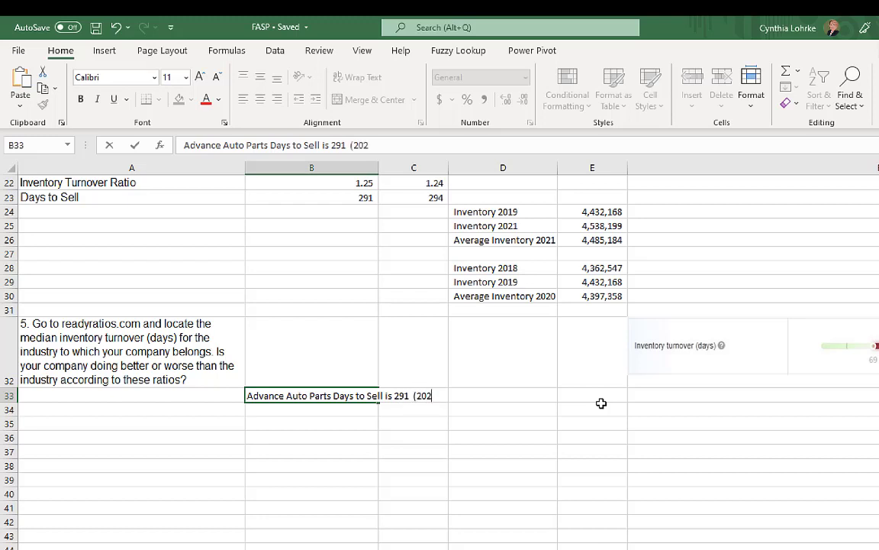
pyautogui.write('1) and 294')
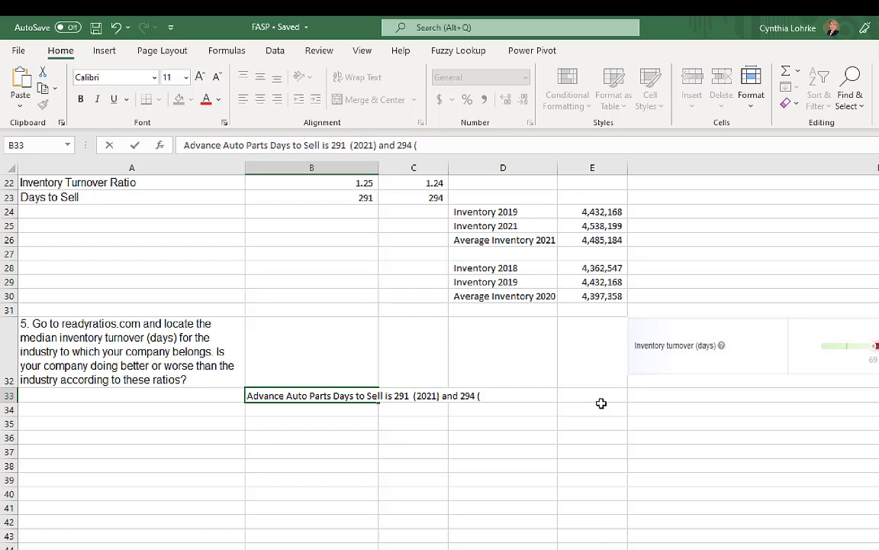
pyautogui.write(' (2019) is')
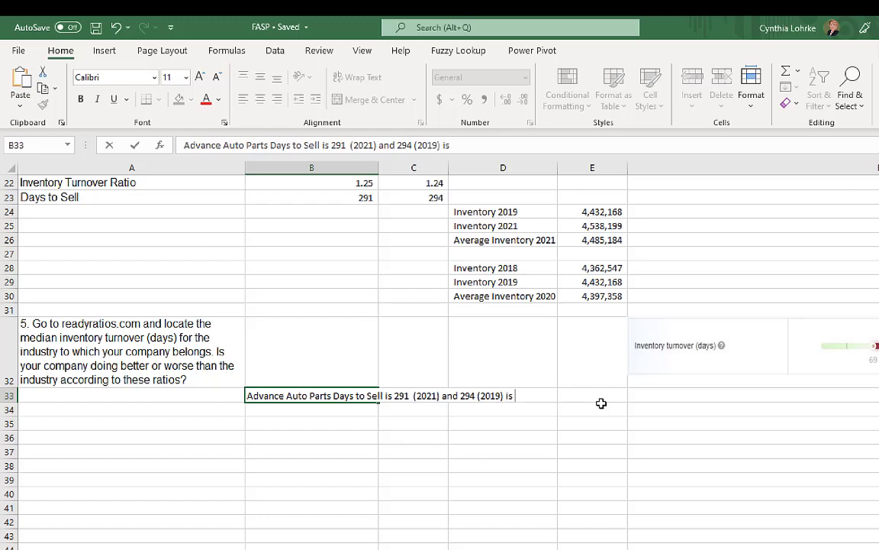
# Finish the sentence in cell B33 with "much worse than the industry average which was 69 (2021) and 79 (2019).".
pyautogui.write(' musch worse tha')
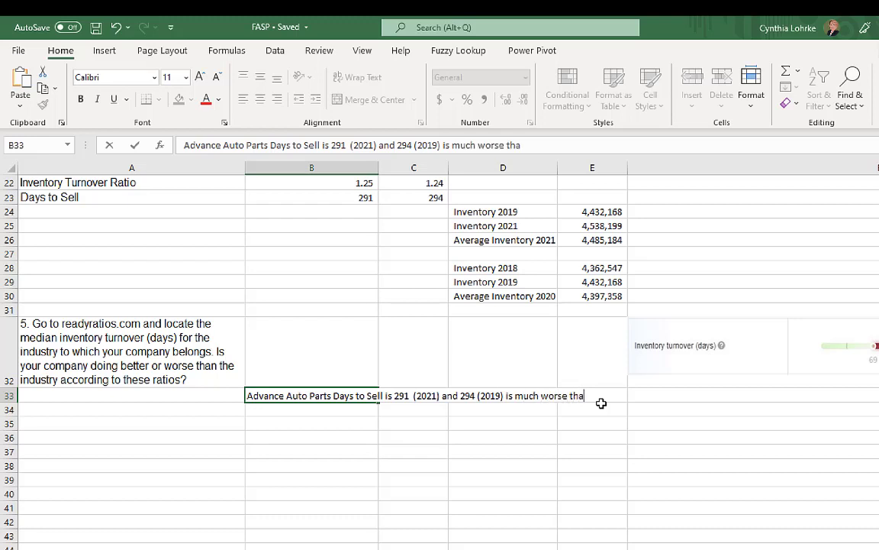
pyautogui.write('n the induc')
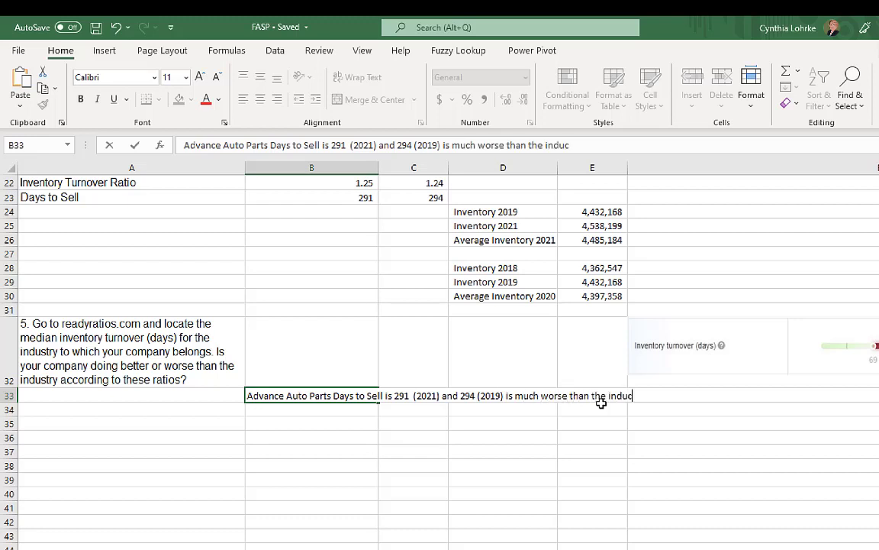
pyautogui.press('BackSpace')
pyautogui.write('stry average ')
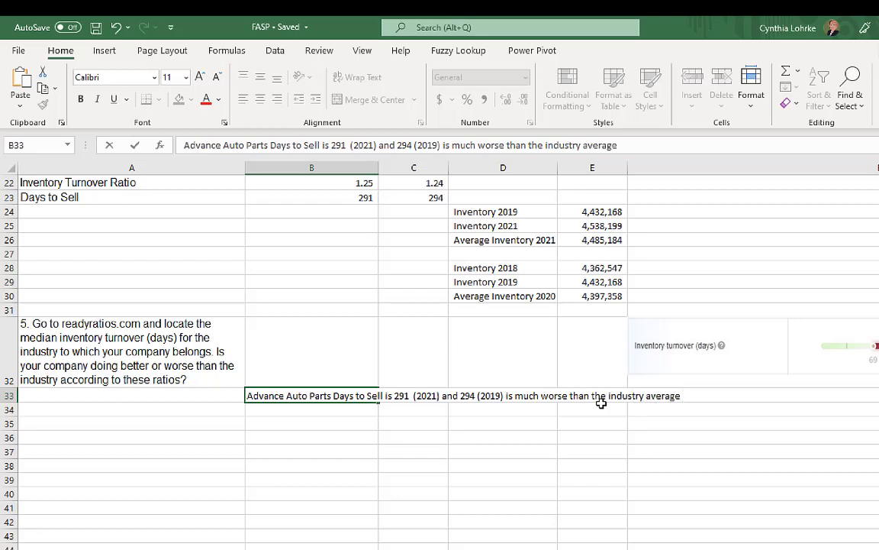
pyautogui.write('which was')
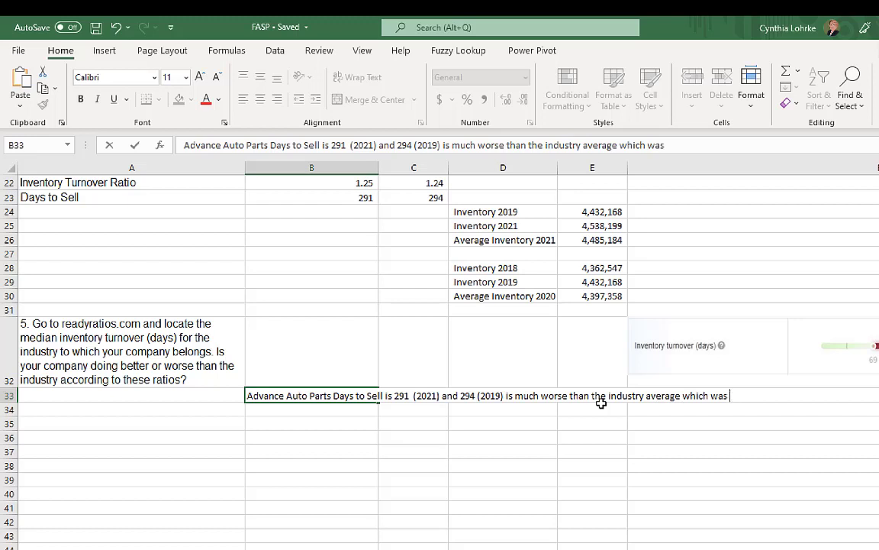
pyautogui.write(' 69 (2021) and')
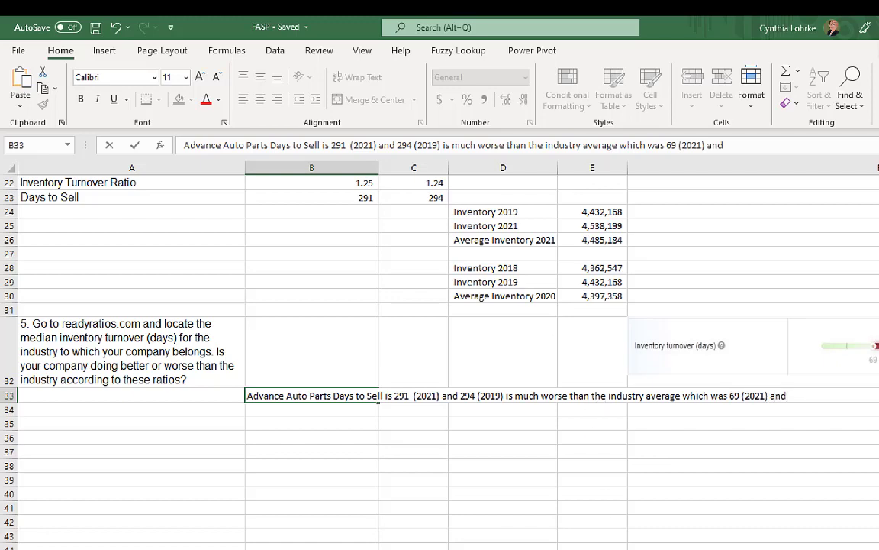
pyautogui.hscroll(1, 449, 355)
pyautogui.hscroll(-1, 448, 354)
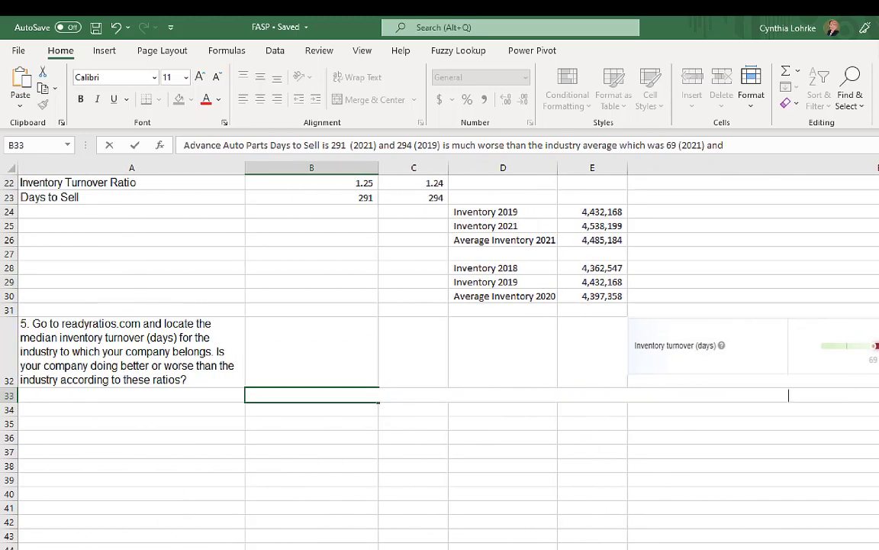
pyautogui.write('7')
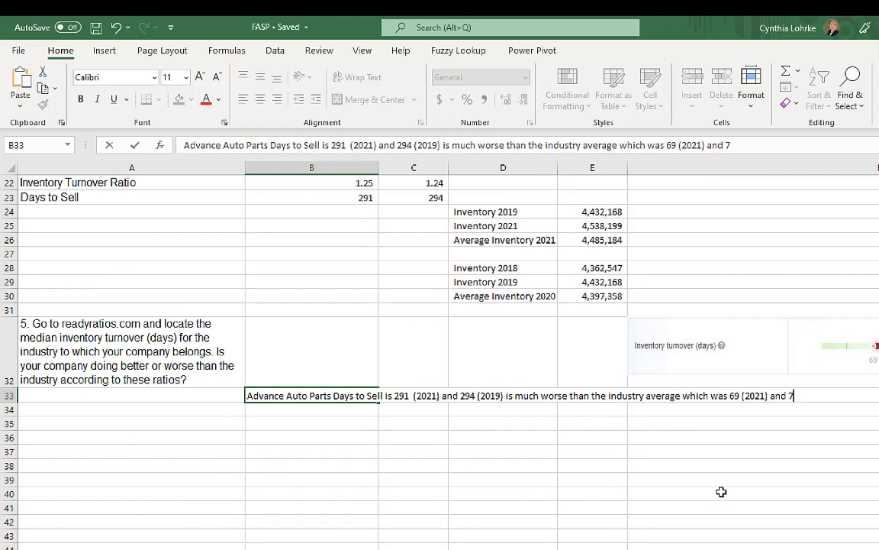
pyautogui.write('9 (201')
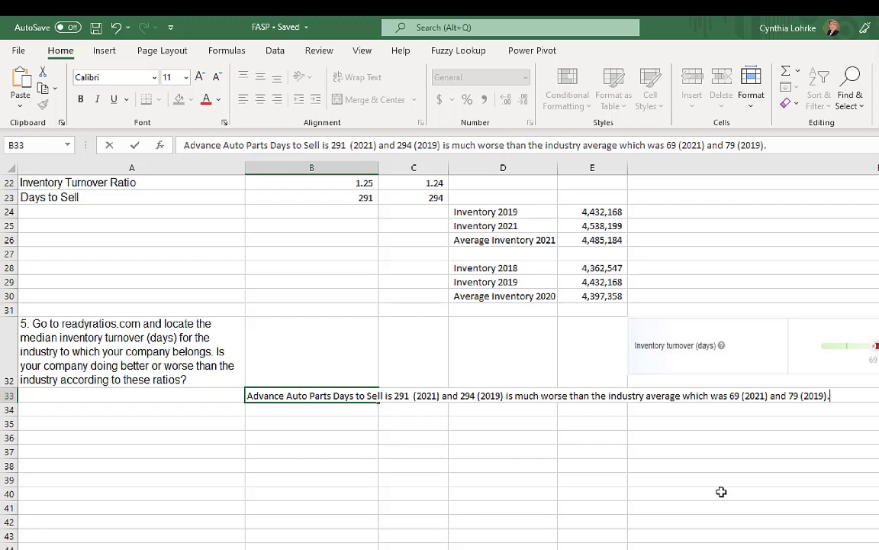
pyautogui.write('9).')
pyautogui.press('Return')
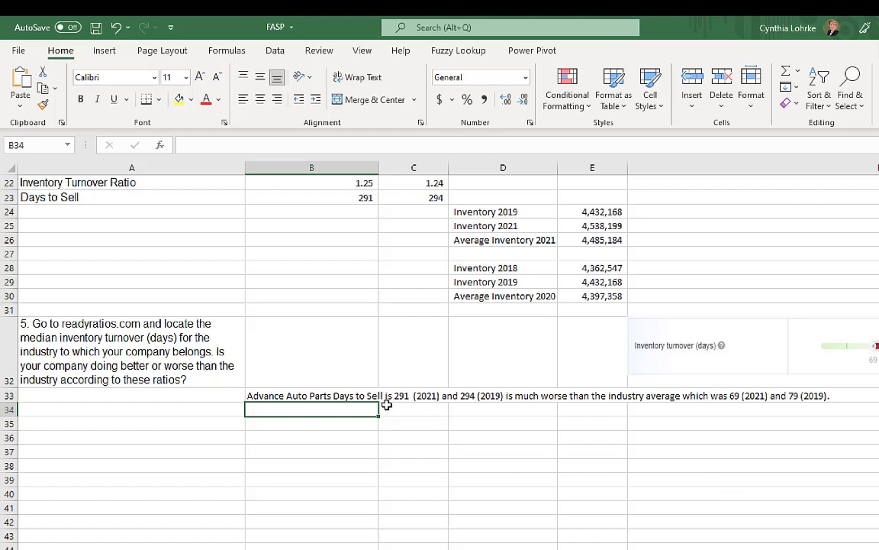
# Wrap the text of the question 5 answer in cell B33 and save the workbook.
pyautogui.click(336, 395)
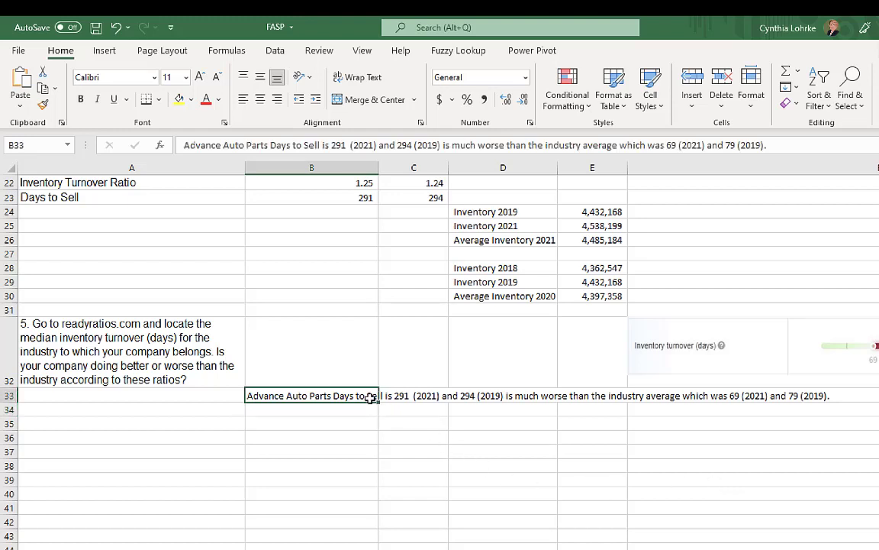
pyautogui.click(359, 79)
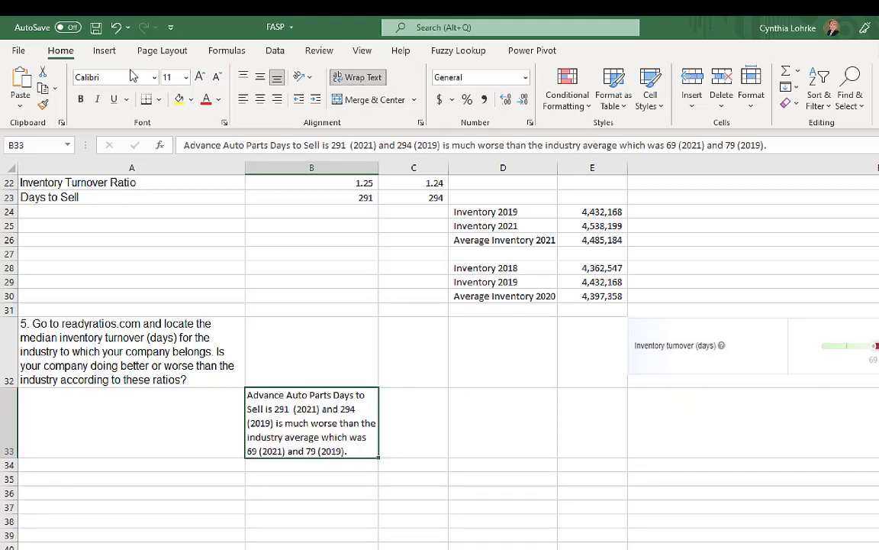
pyautogui.click(97, 28)
# Switch to Chrome, check the project instructions, and open the Advance Auto Parts (AAP) quote on Yahoo Finance in a new tab.
pyautogui.hotkey('alt', 'Tab')
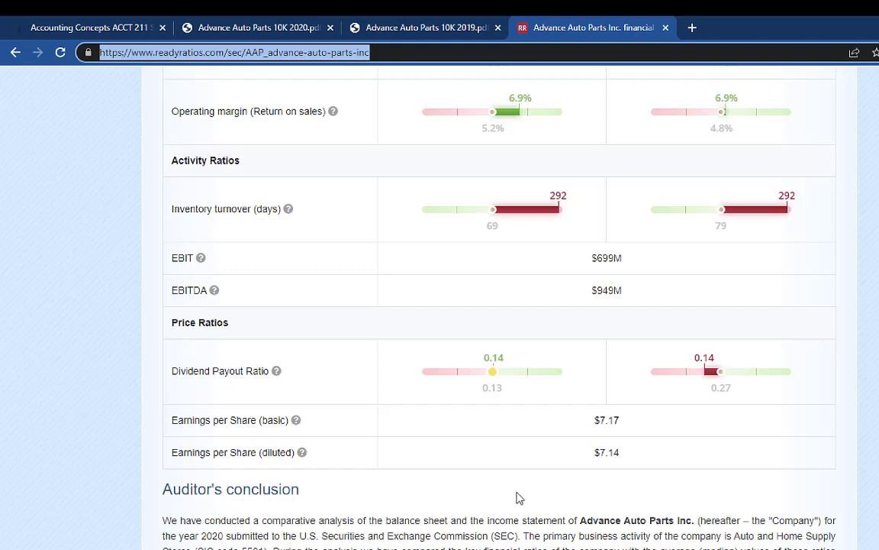
pyautogui.click(105, 30)
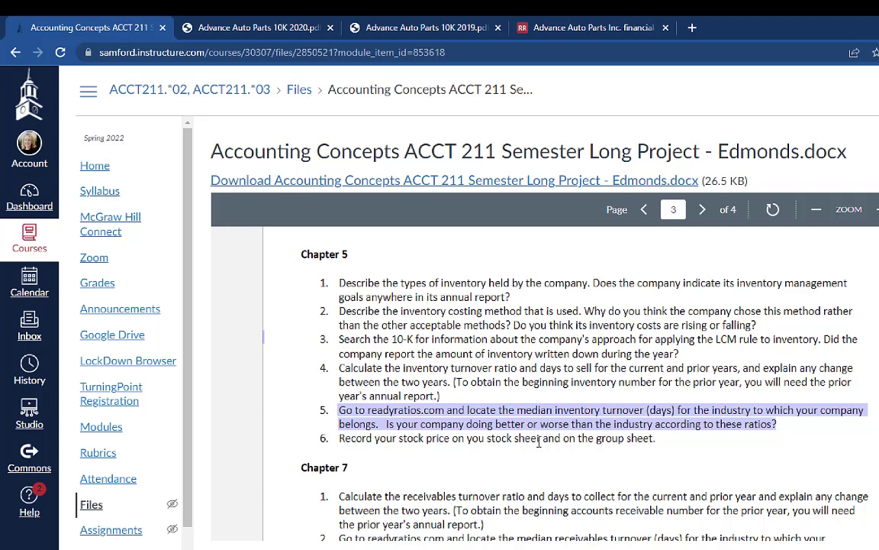
pyautogui.click(692, 27)
pyautogui.write('yahoo.com/finance')
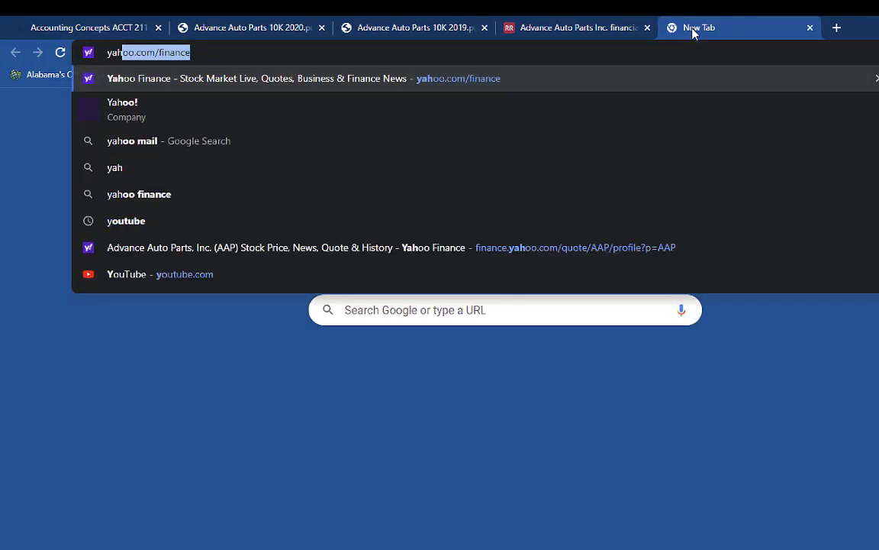
pyautogui.press('Return')
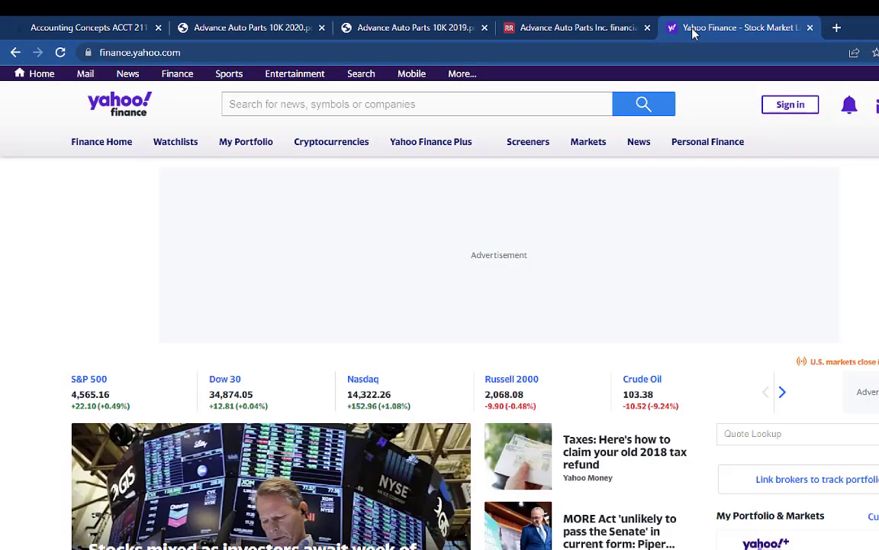
pyautogui.click(410, 98)
pyautogui.write('a')
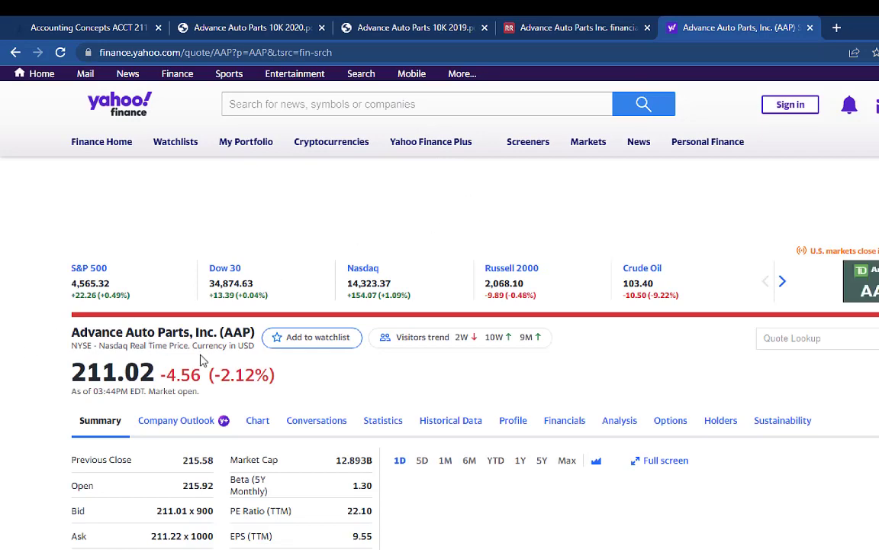
pyautogui.scroll(-2, 202, 361)
pyautogui.scroll(-1, 202, 361)
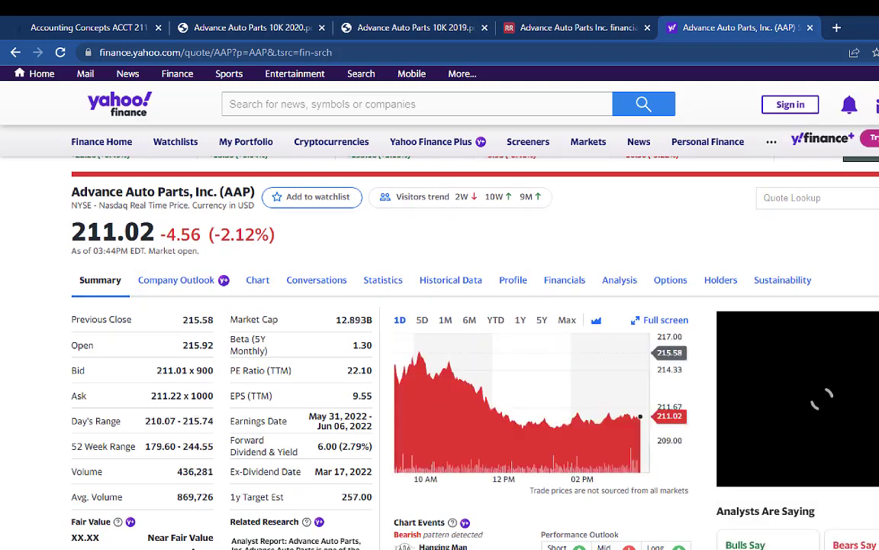
# Return to the FASP workbook's stock sheet and add row 27 with the price 215.58 and the date 3/27/2022.
pyautogui.hotkey('alt', 'Tab')
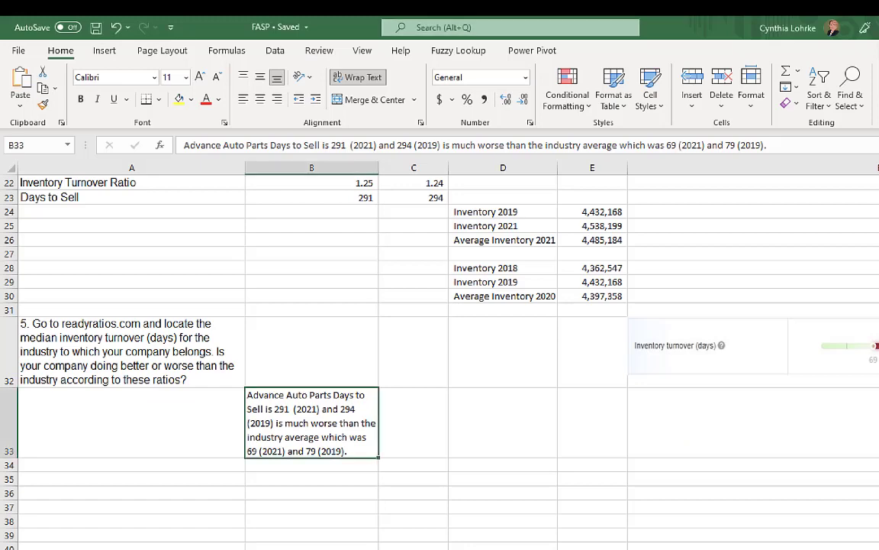
pyautogui.hotkey('ctrl', 'pagedown')
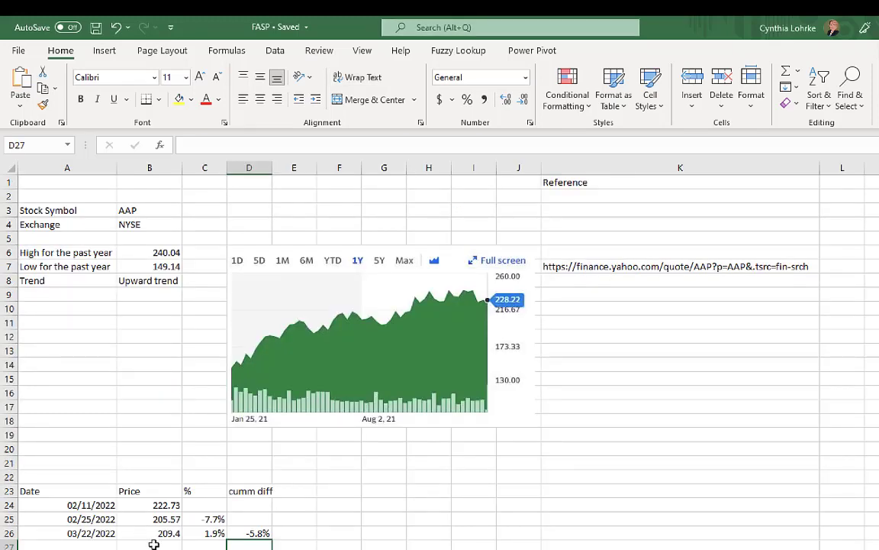
pyautogui.click(128, 544)
pyautogui.write('215.58')
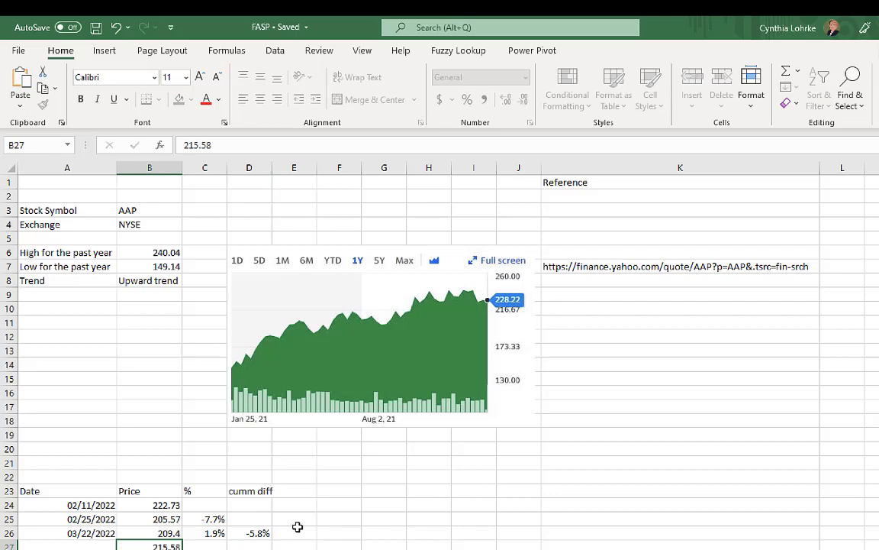
pyautogui.press('Return')
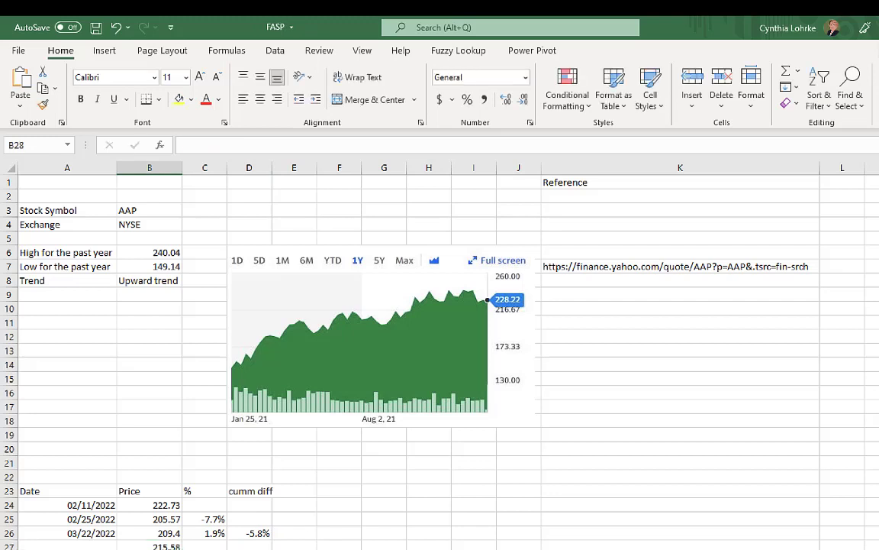
pyautogui.click(80, 545)
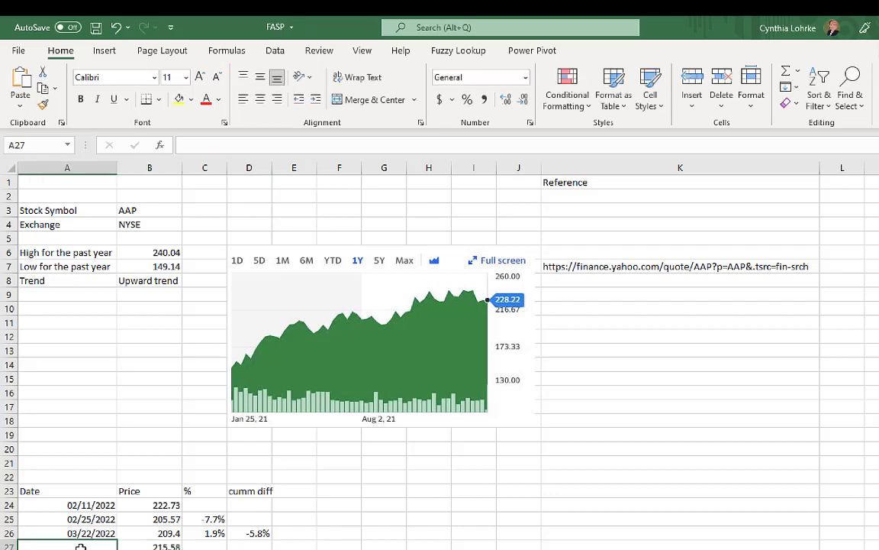
pyautogui.write('3/')
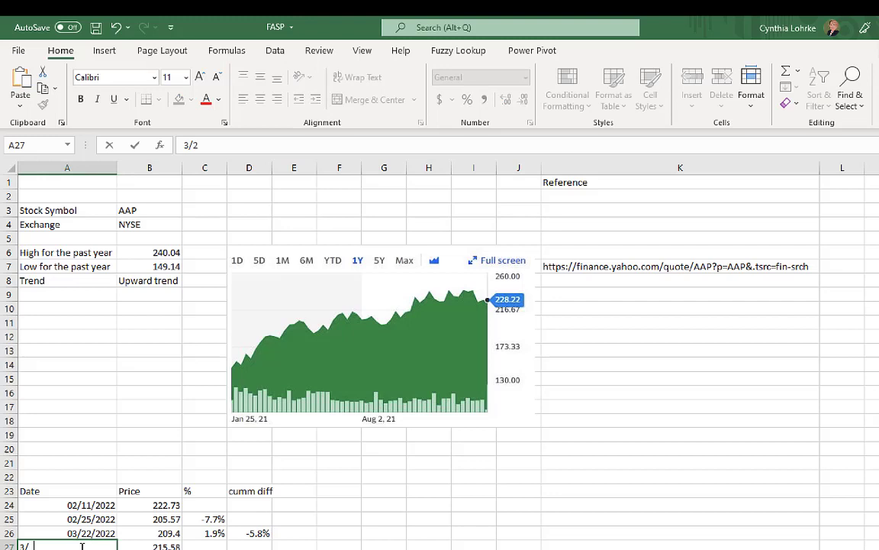
pyautogui.write('27/2022')
pyautogui.press('Tab')
pyautogui.press('Tab')
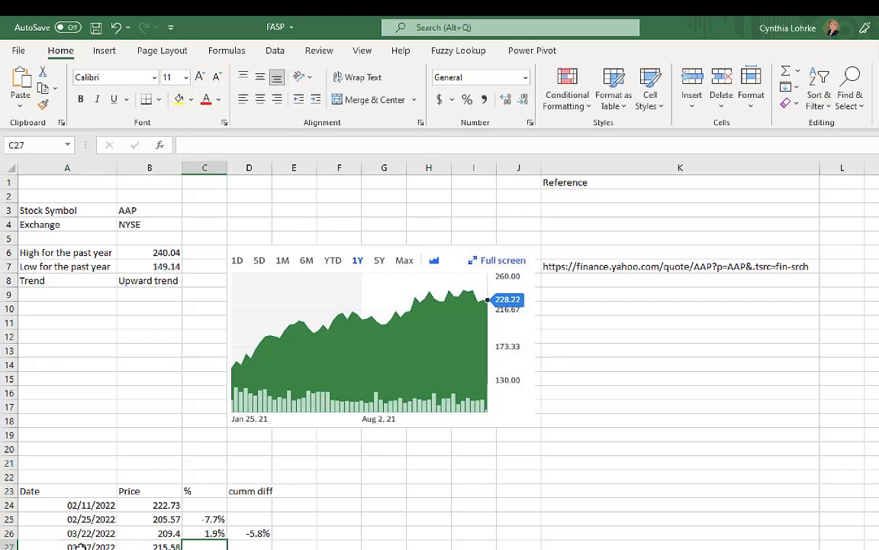
# Copy the percentage and cumulative difference formulas from C26:D26 into C27:D27.
pyautogui.moveTo(191, 532); pyautogui.dragTo(259, 532)
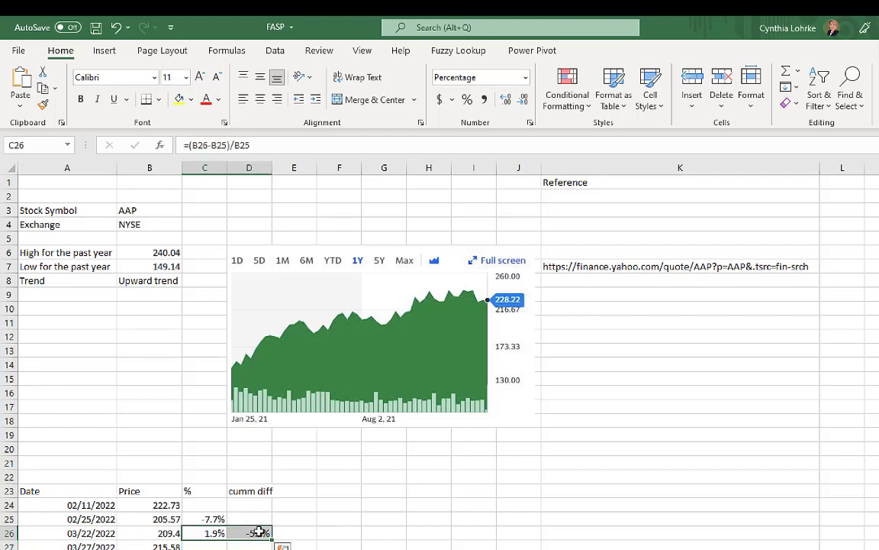
pyautogui.click(43, 88)
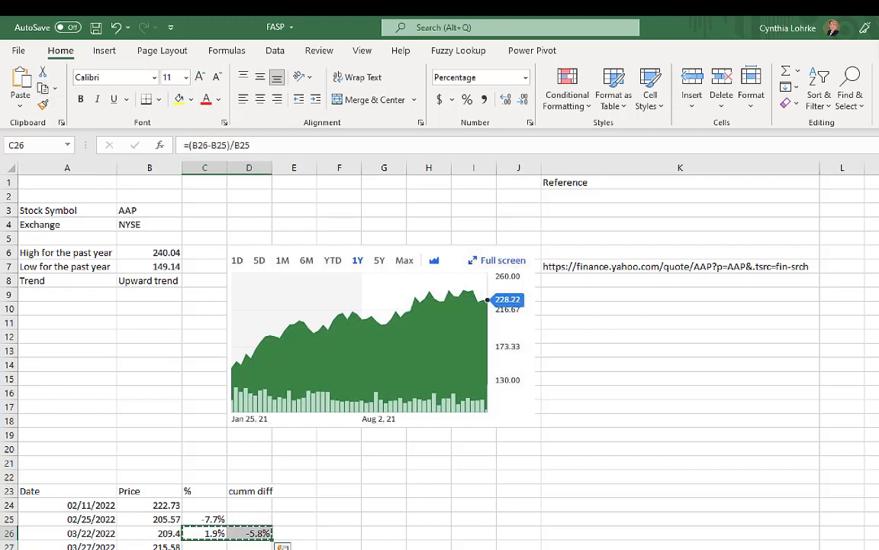
pyautogui.click(204, 547)
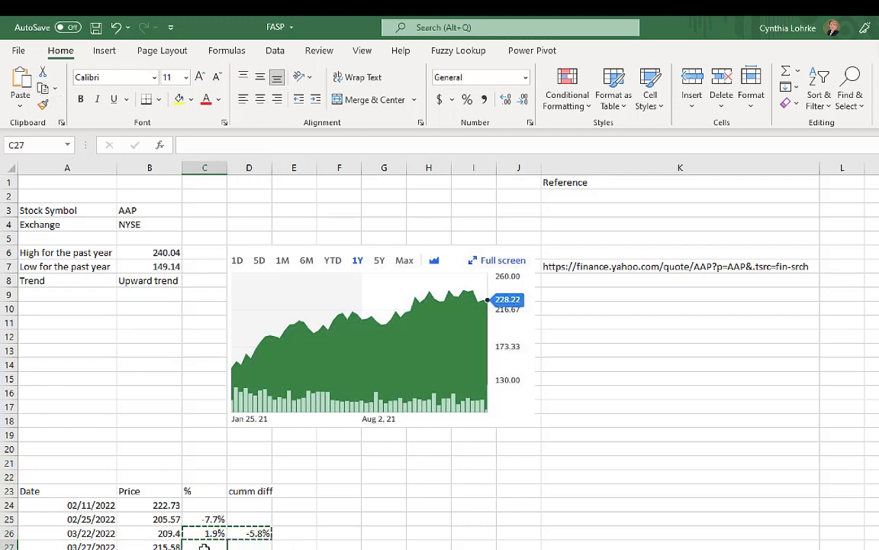
pyautogui.click(23, 79)
pyautogui.click(320, 542)
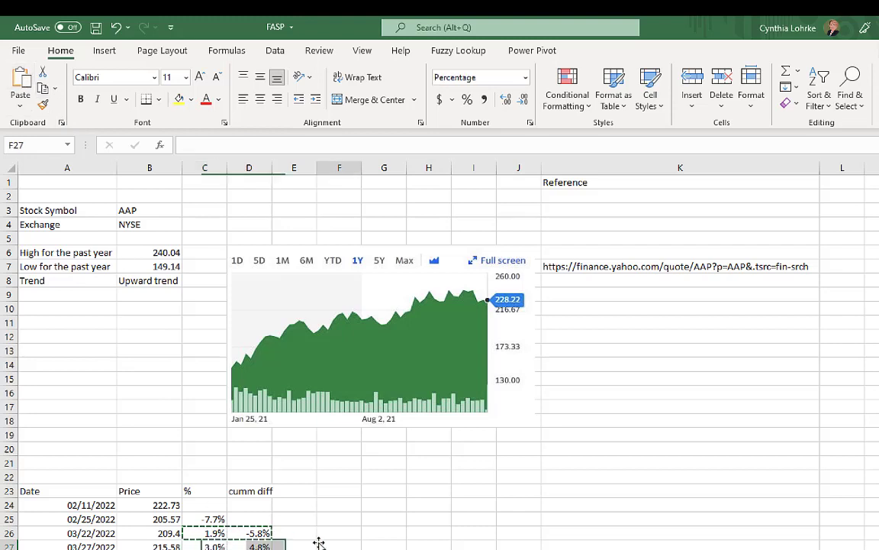
pyautogui.press('Escape')
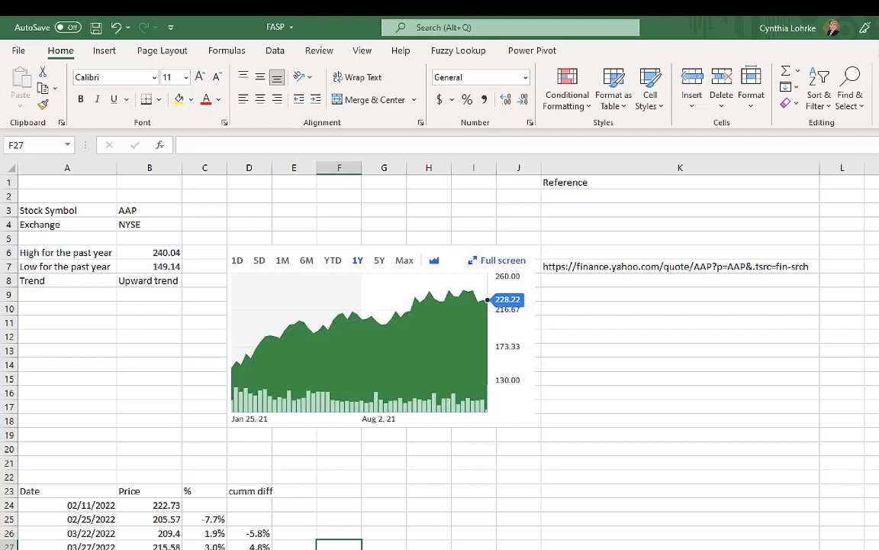
# Switch to Chrome and open "211 Stock Spreadsheet Spring 22" from the course's Financial Statement Analysis Project module in Canvas.
pyautogui.hotkey('alt', 'Tab')
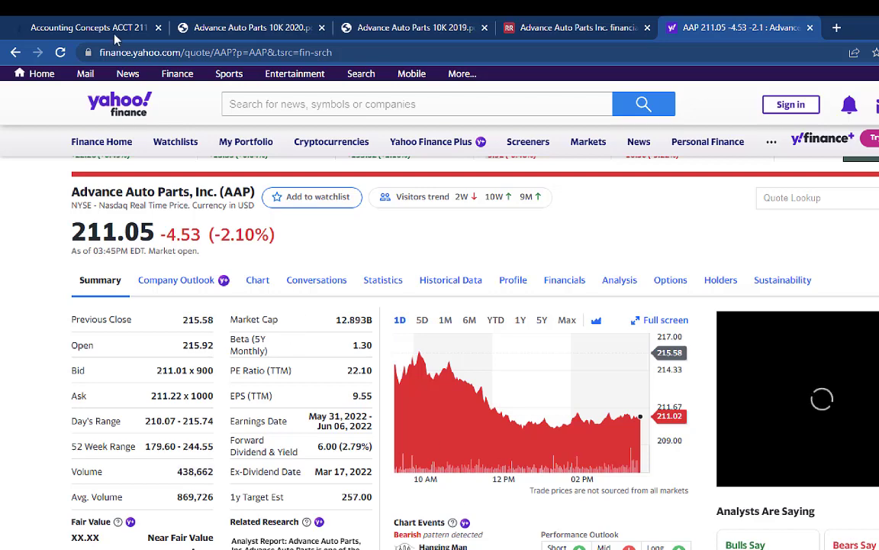
pyautogui.click(108, 29)
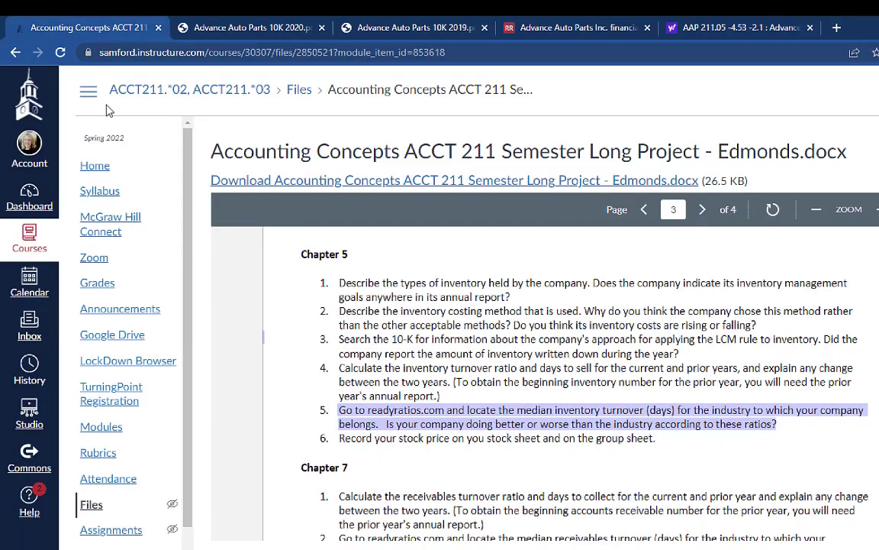
pyautogui.click(97, 167)
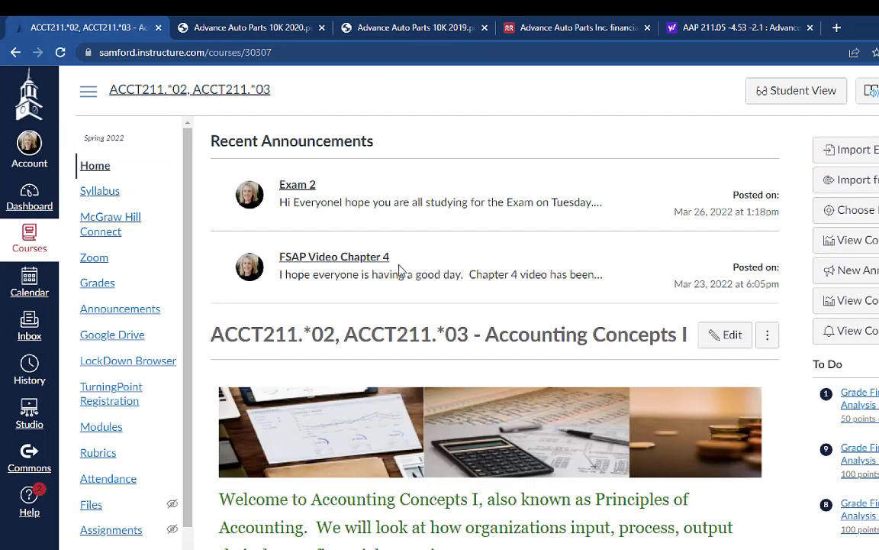
pyautogui.scroll(-3, 393, 327)
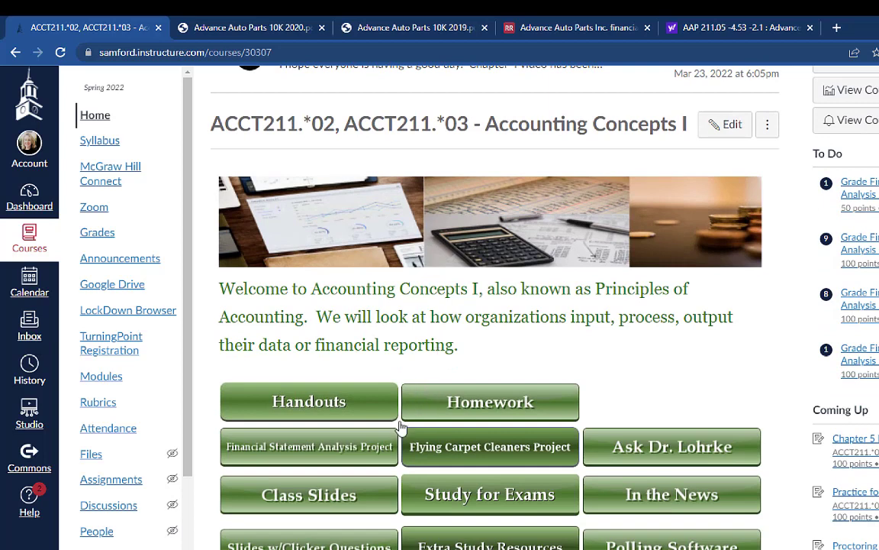
pyautogui.click(365, 450)
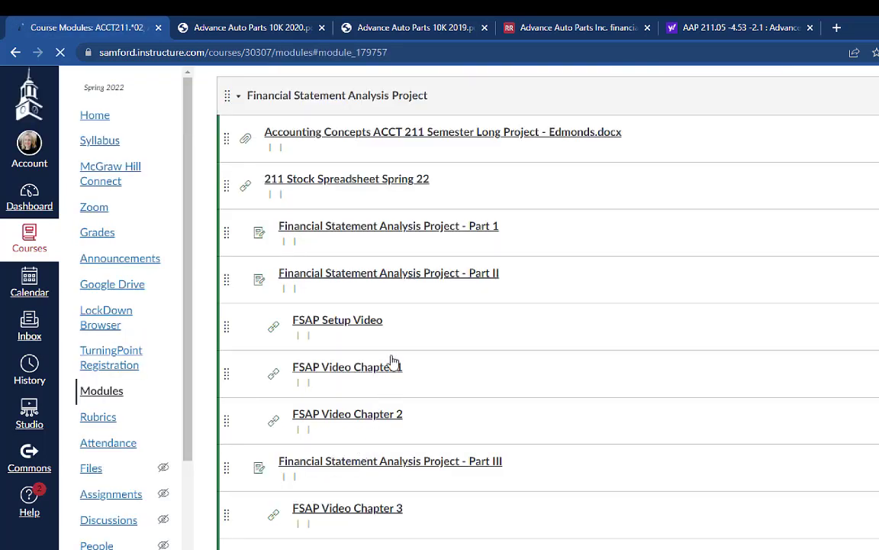
pyautogui.click(394, 183)
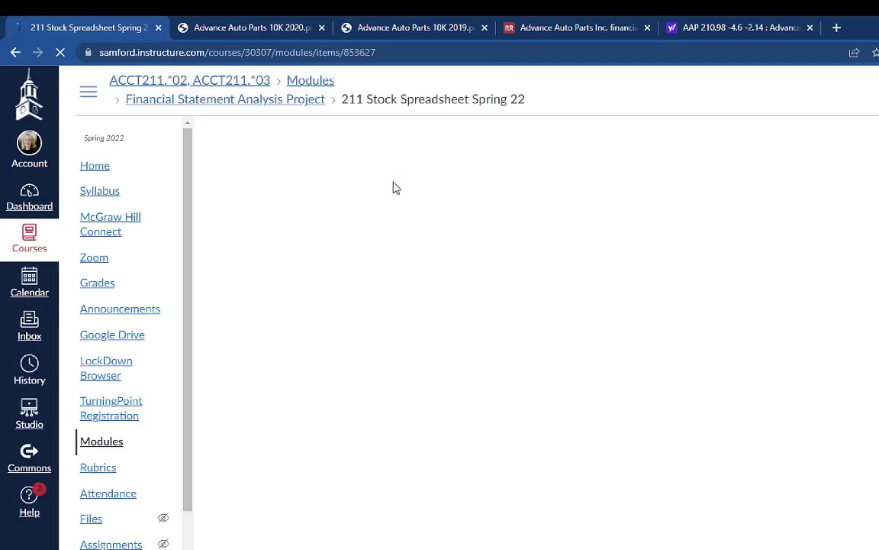
pyautogui.click(393, 155)
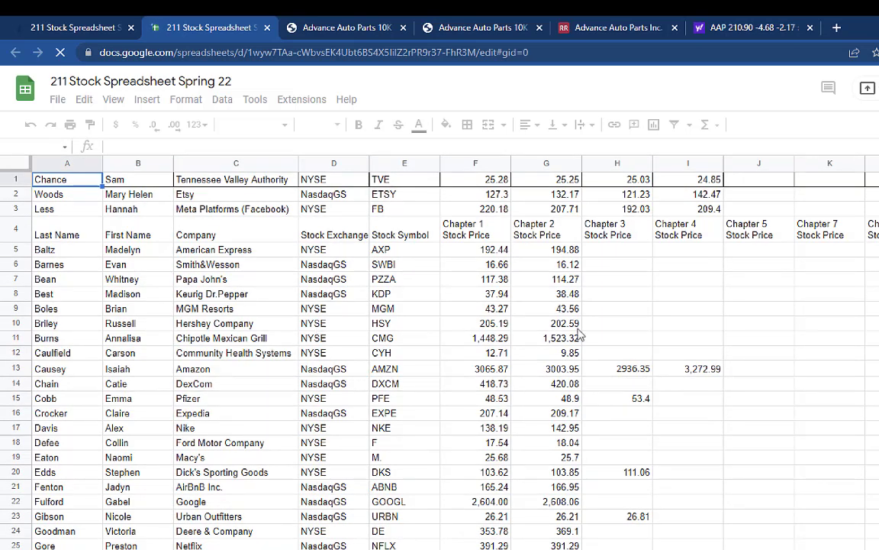
# Enter 215.58 in cell I34 of the Advance Auto Parts row, return to the FASP workbook in Excel and save it.
pyautogui.scroll(-1, 626, 344)
pyautogui.click(667, 346)
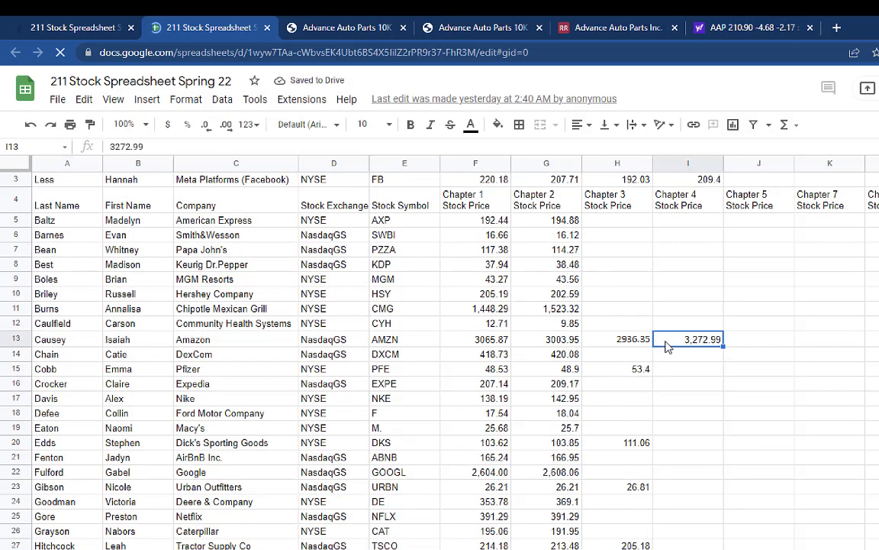
pyautogui.scroll(-1, 663, 355)
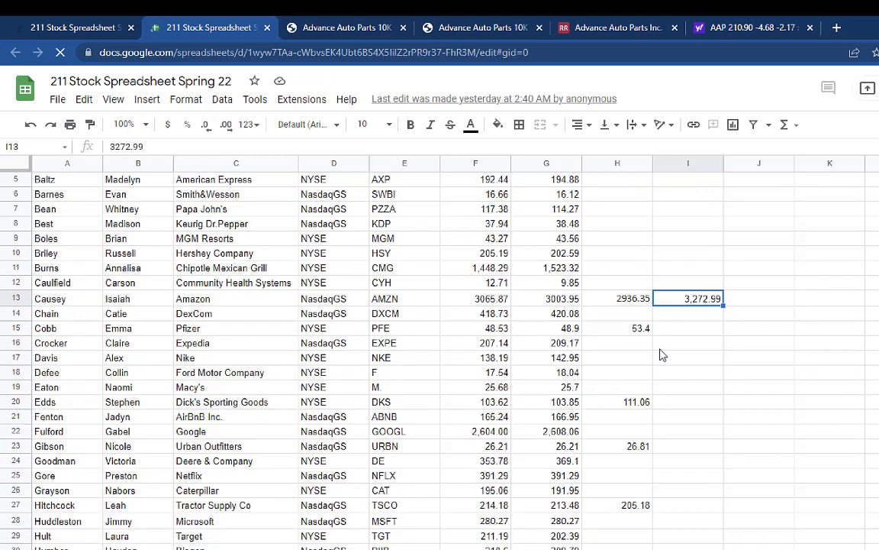
pyautogui.scroll(-5, 662, 355)
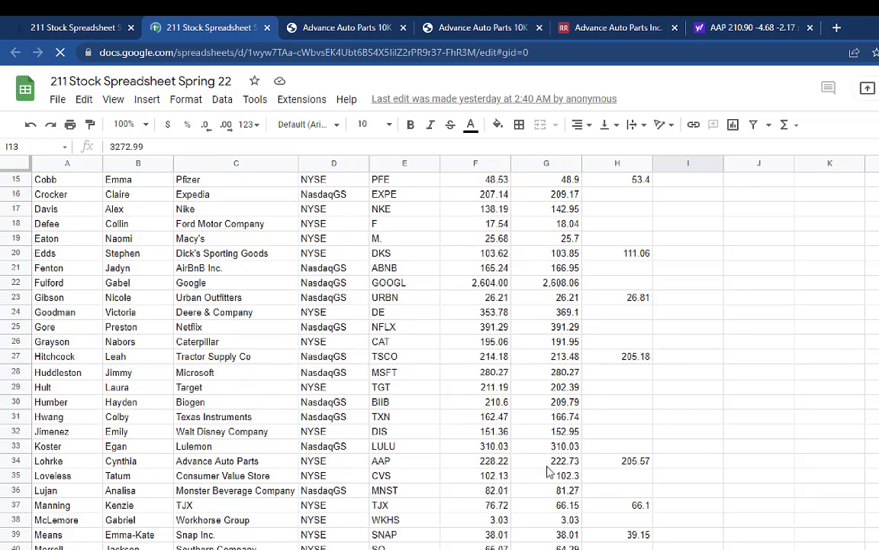
pyautogui.click(692, 465)
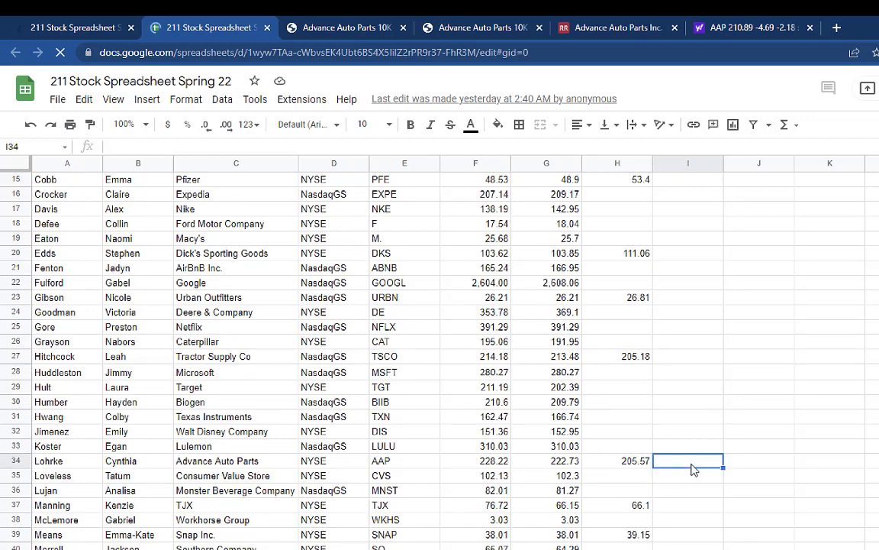
pyautogui.write('215.58')
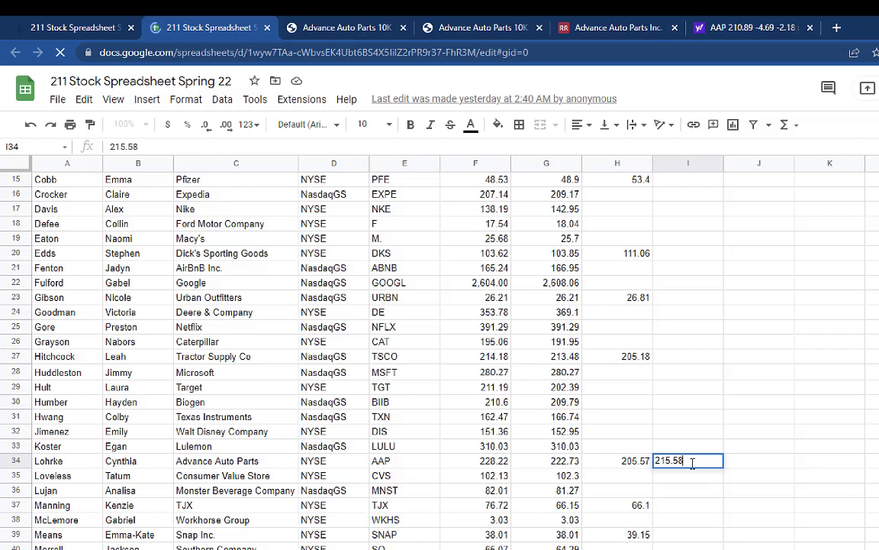
pyautogui.press('Return')
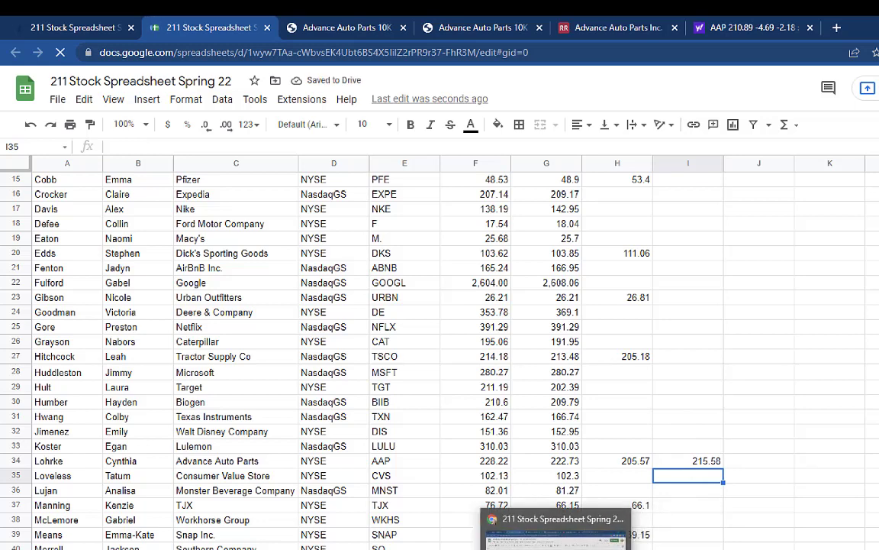
pyautogui.click(635, 538)
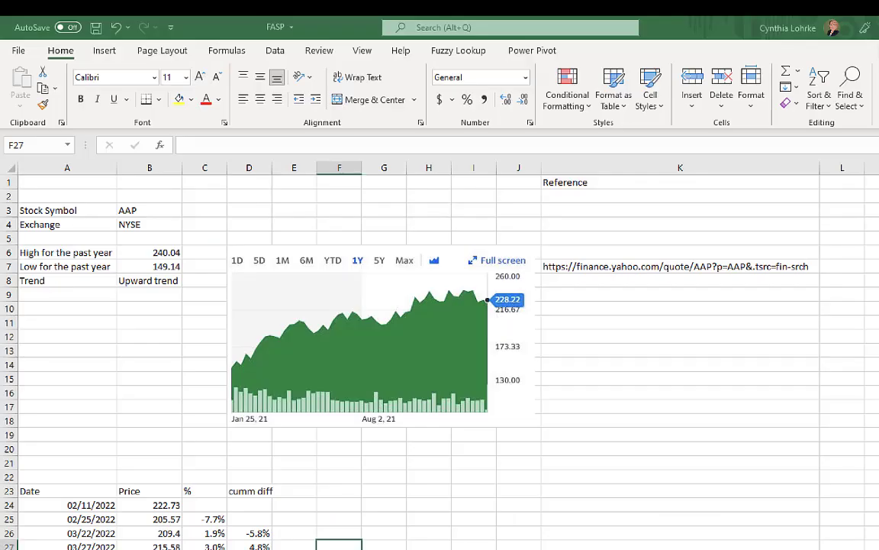
pyautogui.hotkey('ctrl', 's')
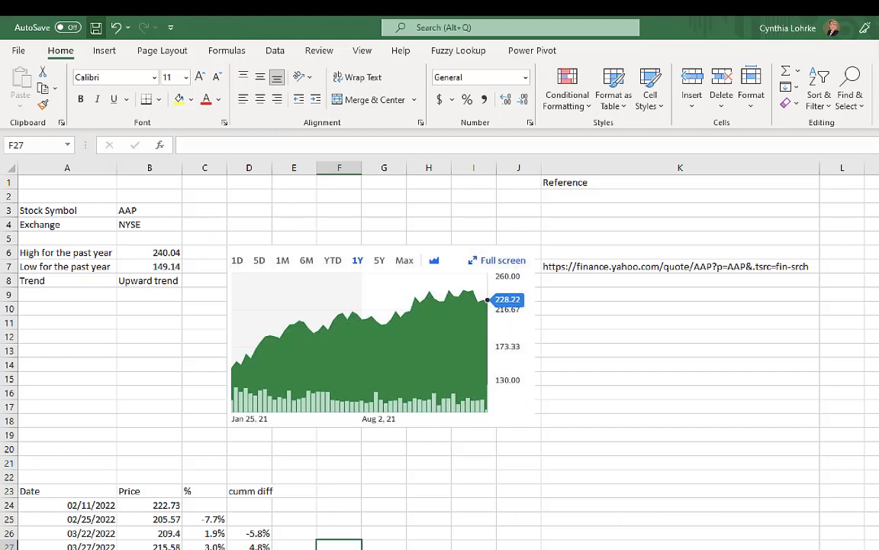